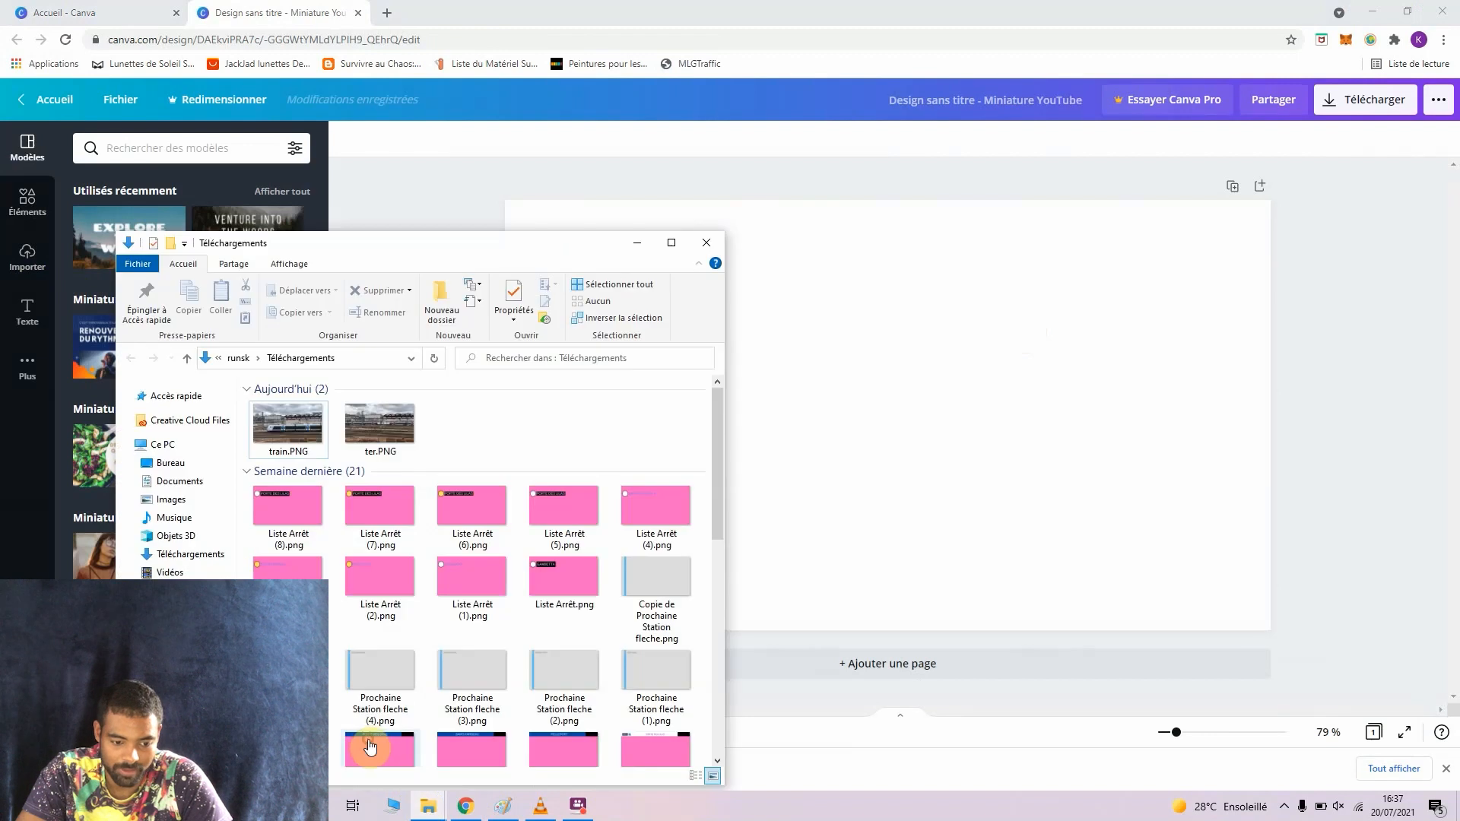
Switch to the paused train video in VLC and launch Outil Capture d'écran over it.
{"action": "mouse_move", "coordinate": [283, 423]}
{"action": "left_mouse_down"}
{"action": "mouse_move", "coordinate": [571, 352]}
{"action": "mouse_move", "coordinate": [285, 445]}
{"action": "left_mouse_up"}
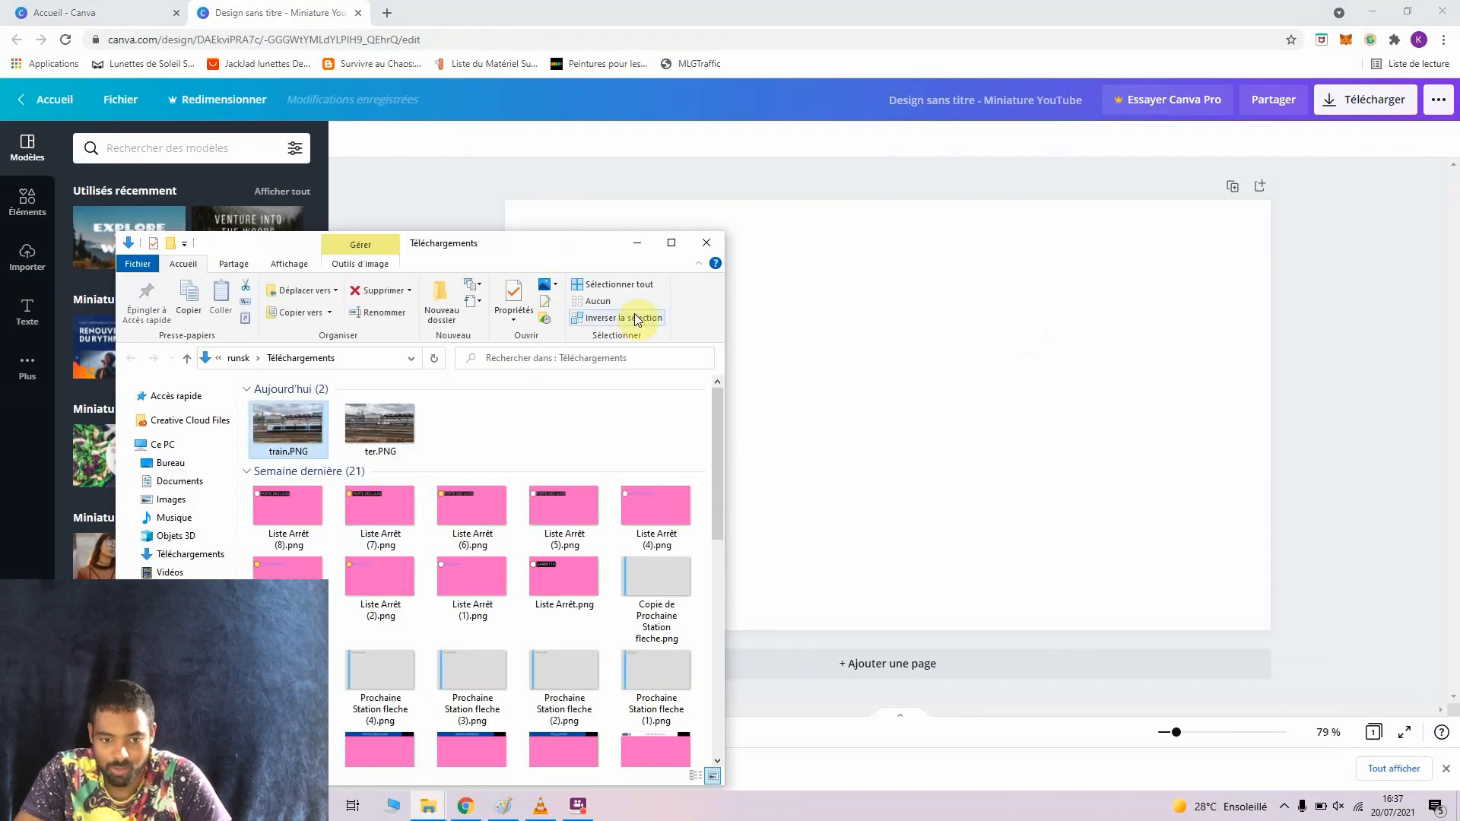
{"action": "left_click", "coordinate": [637, 242]}
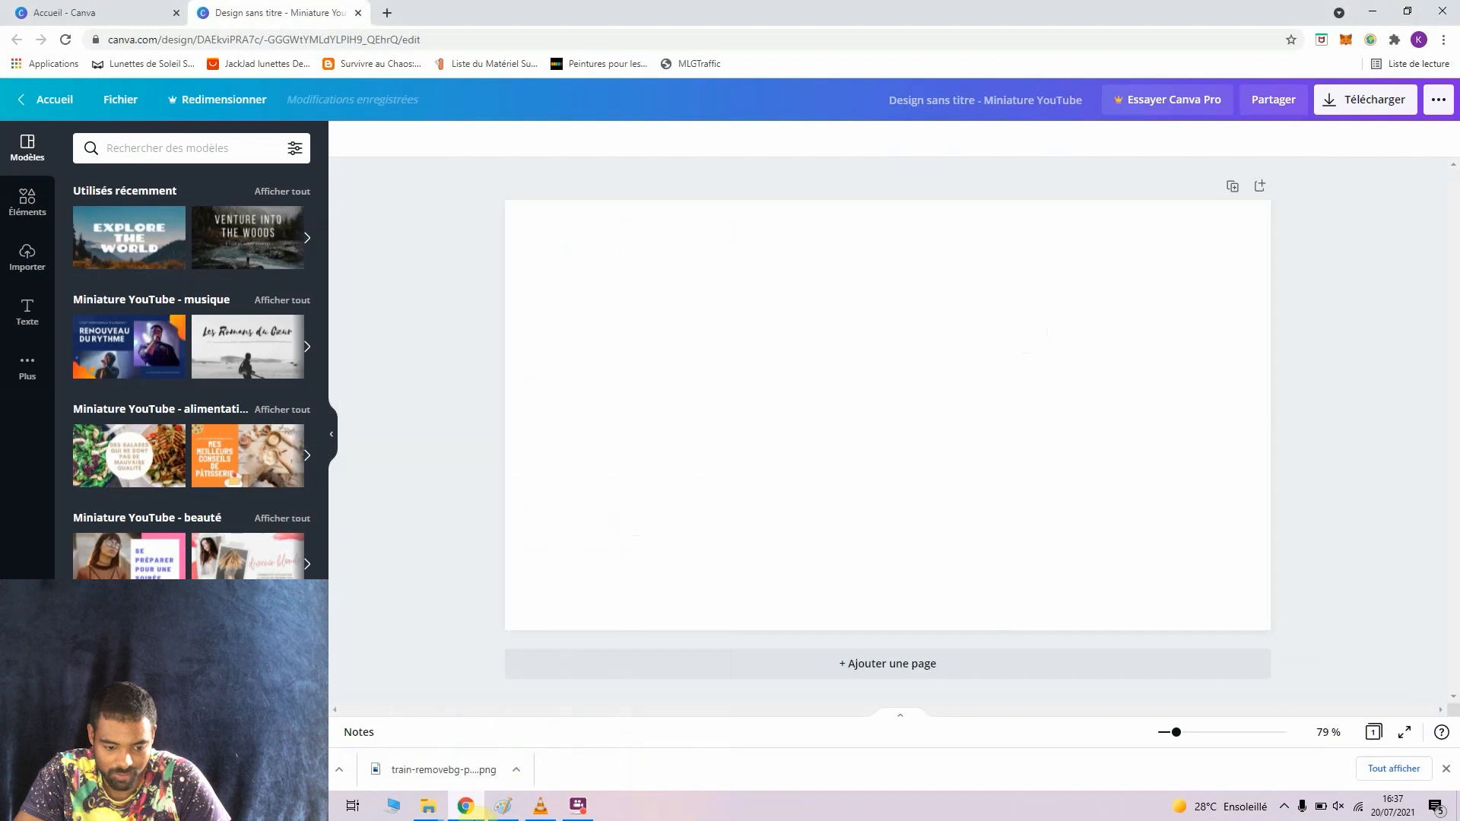
{"action": "left_click", "coordinate": [539, 808]}
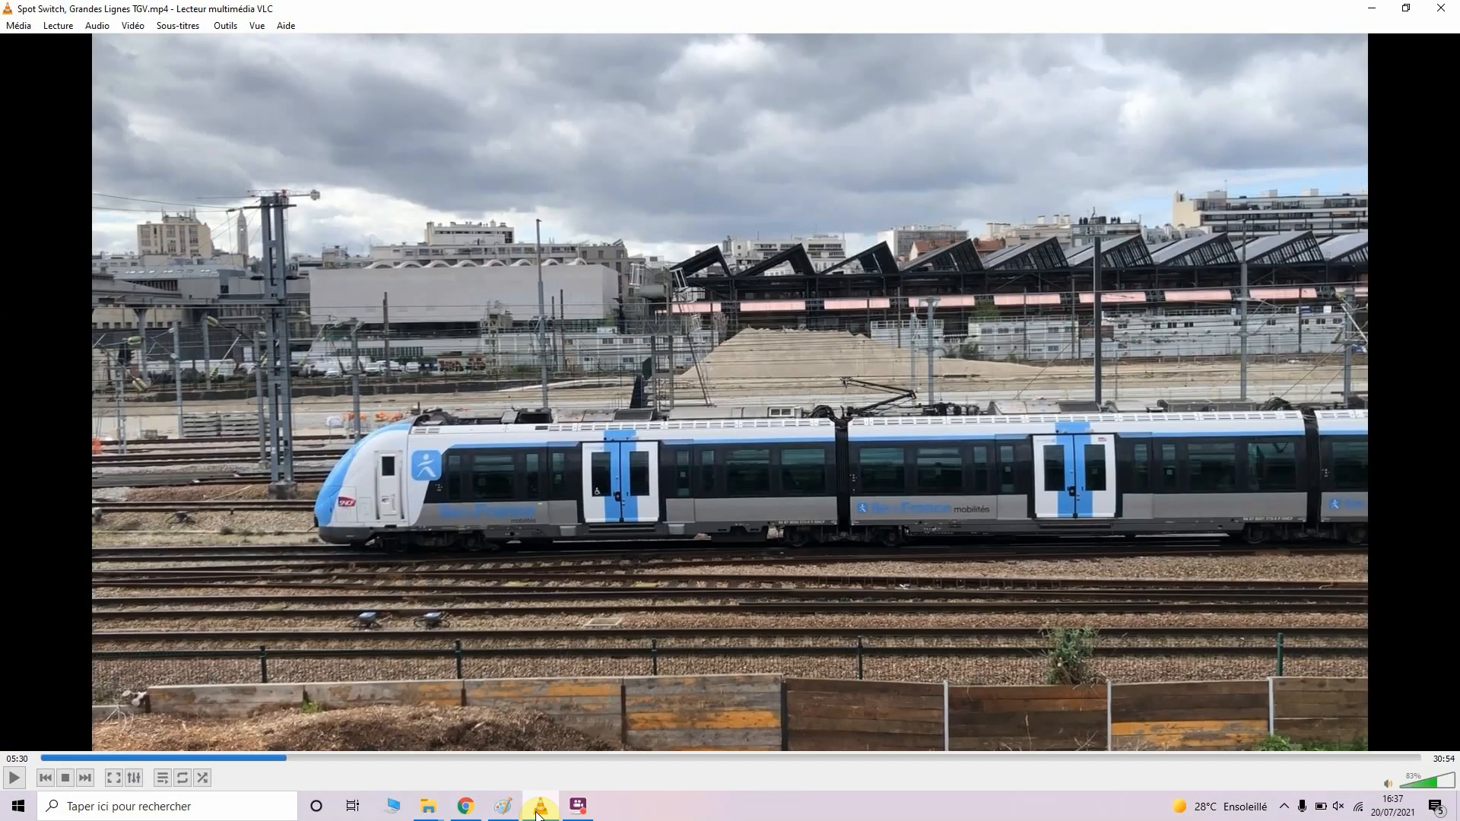
{"action": "left_click", "coordinate": [137, 807]}
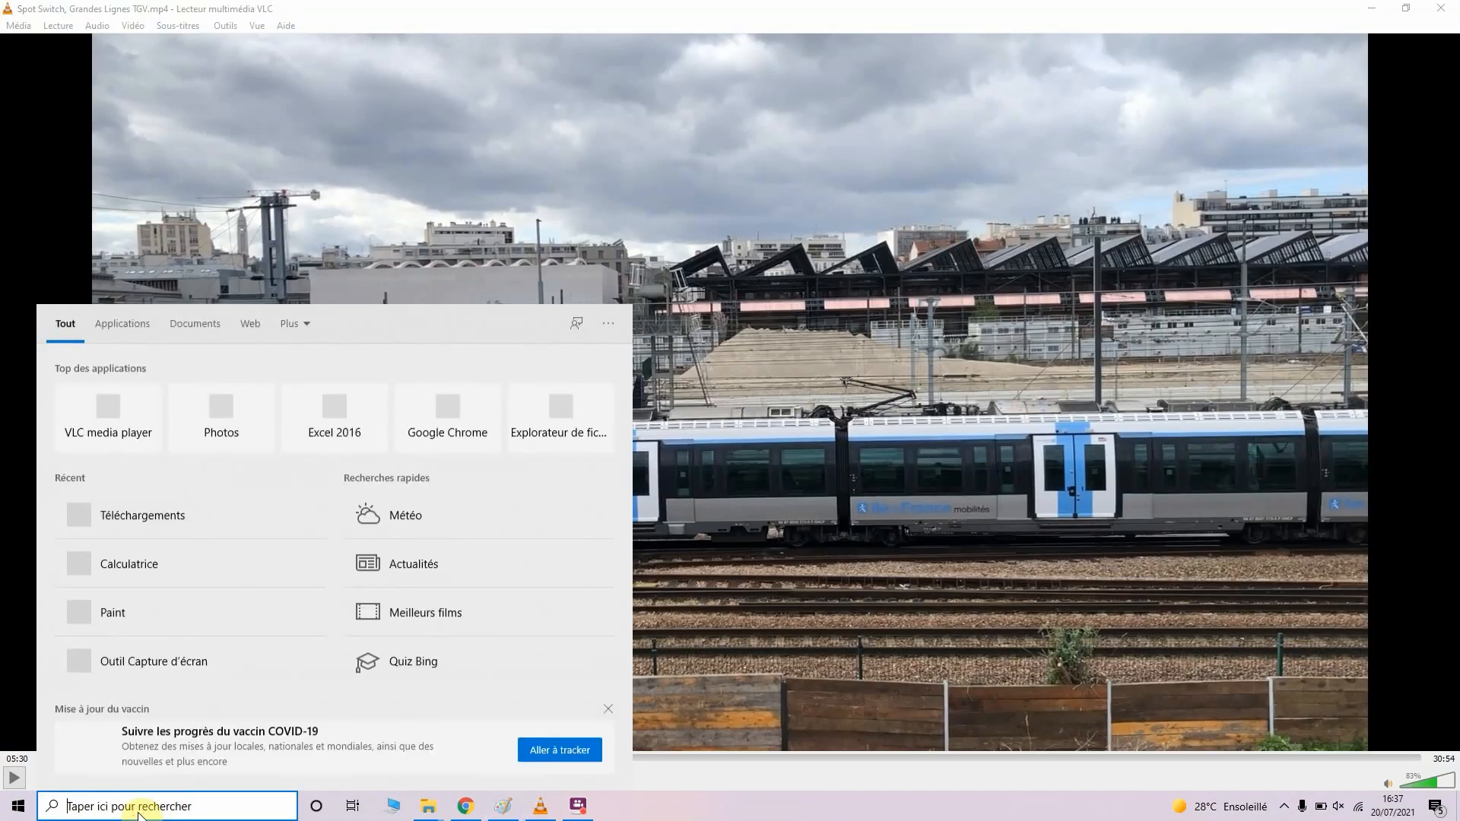
{"action": "type", "text": "capturr"}
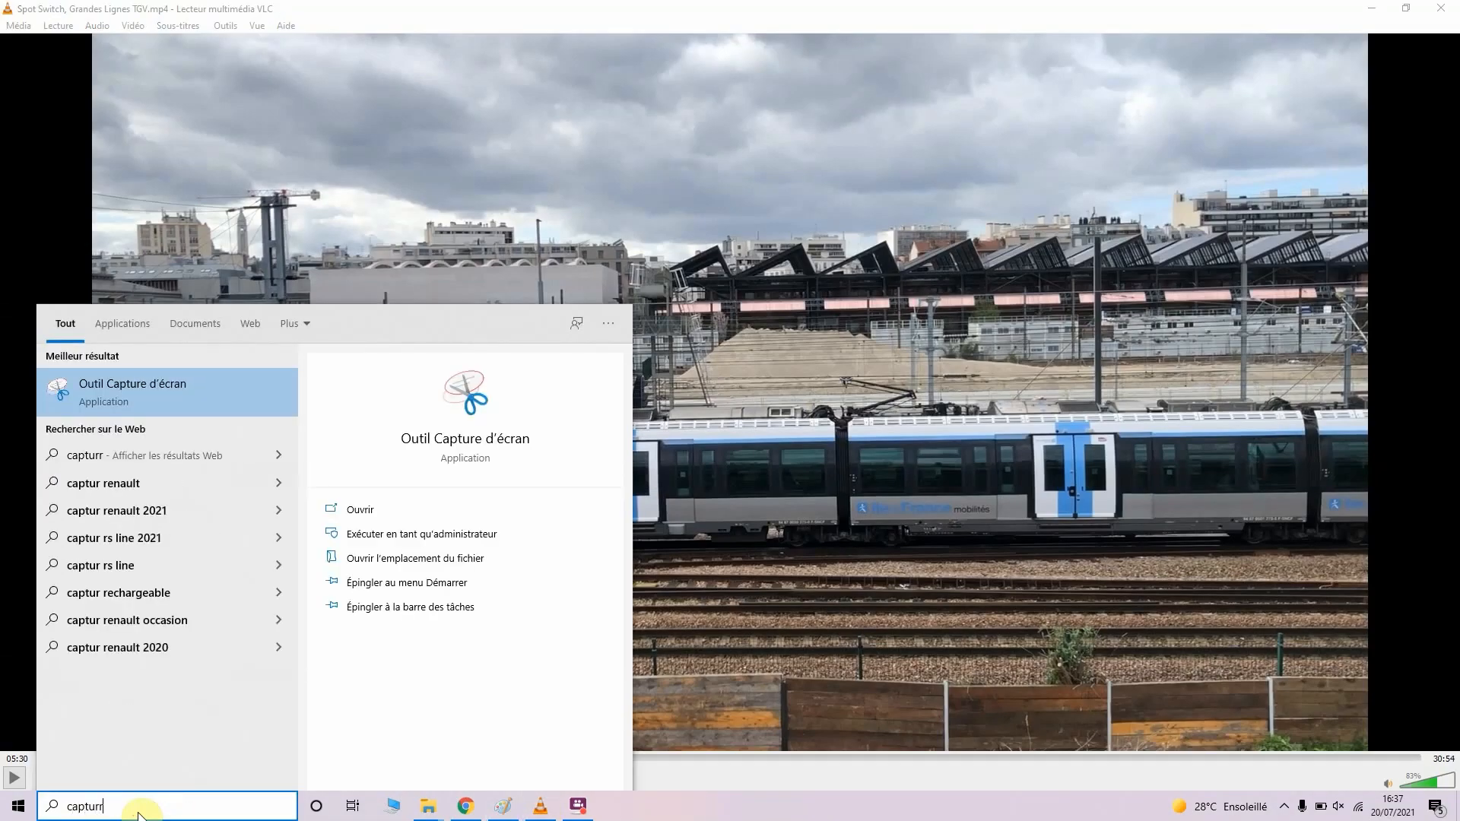
{"action": "left_click", "coordinate": [131, 384]}
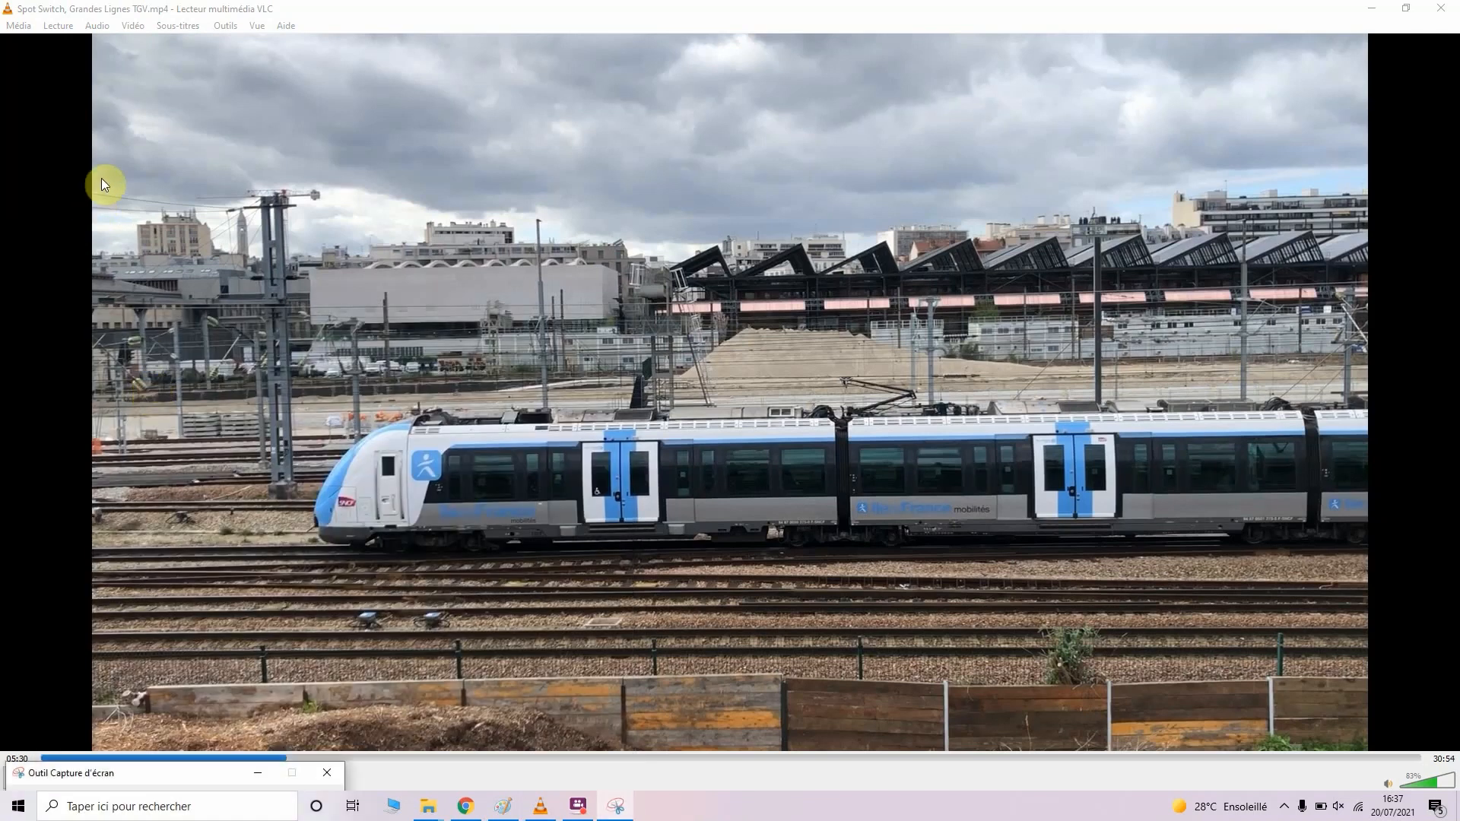
Capture the full video frame showing the train and copy the snip to the clipboard.
{"action": "left_click_drag", "start_coordinate": [91, 782], "coordinate": [120, 803]}
{"action": "left_click", "coordinate": [85, 642]}
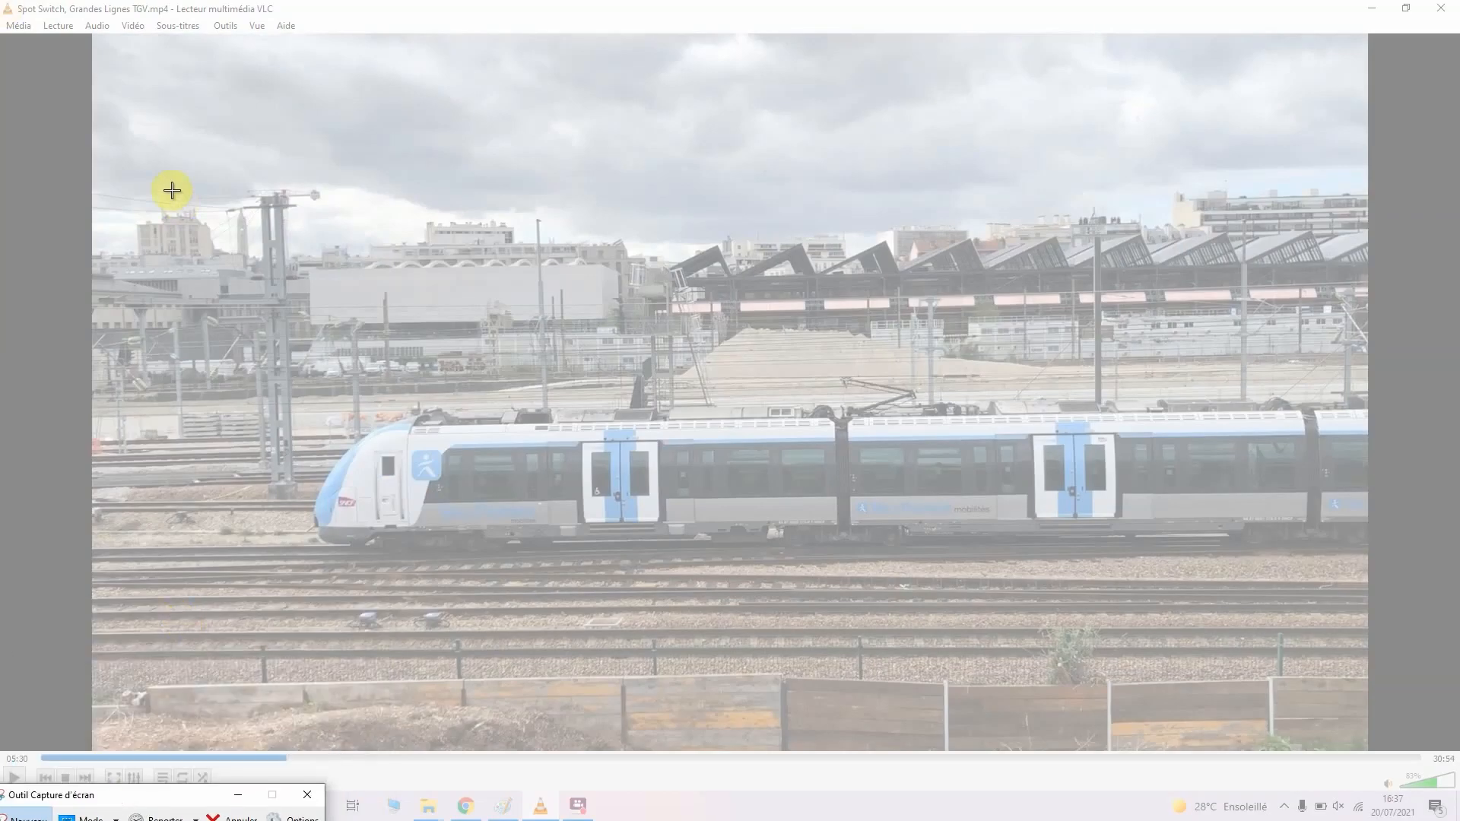
{"action": "left_click_drag", "start_coordinate": [94, 35], "coordinate": [1362, 746]}
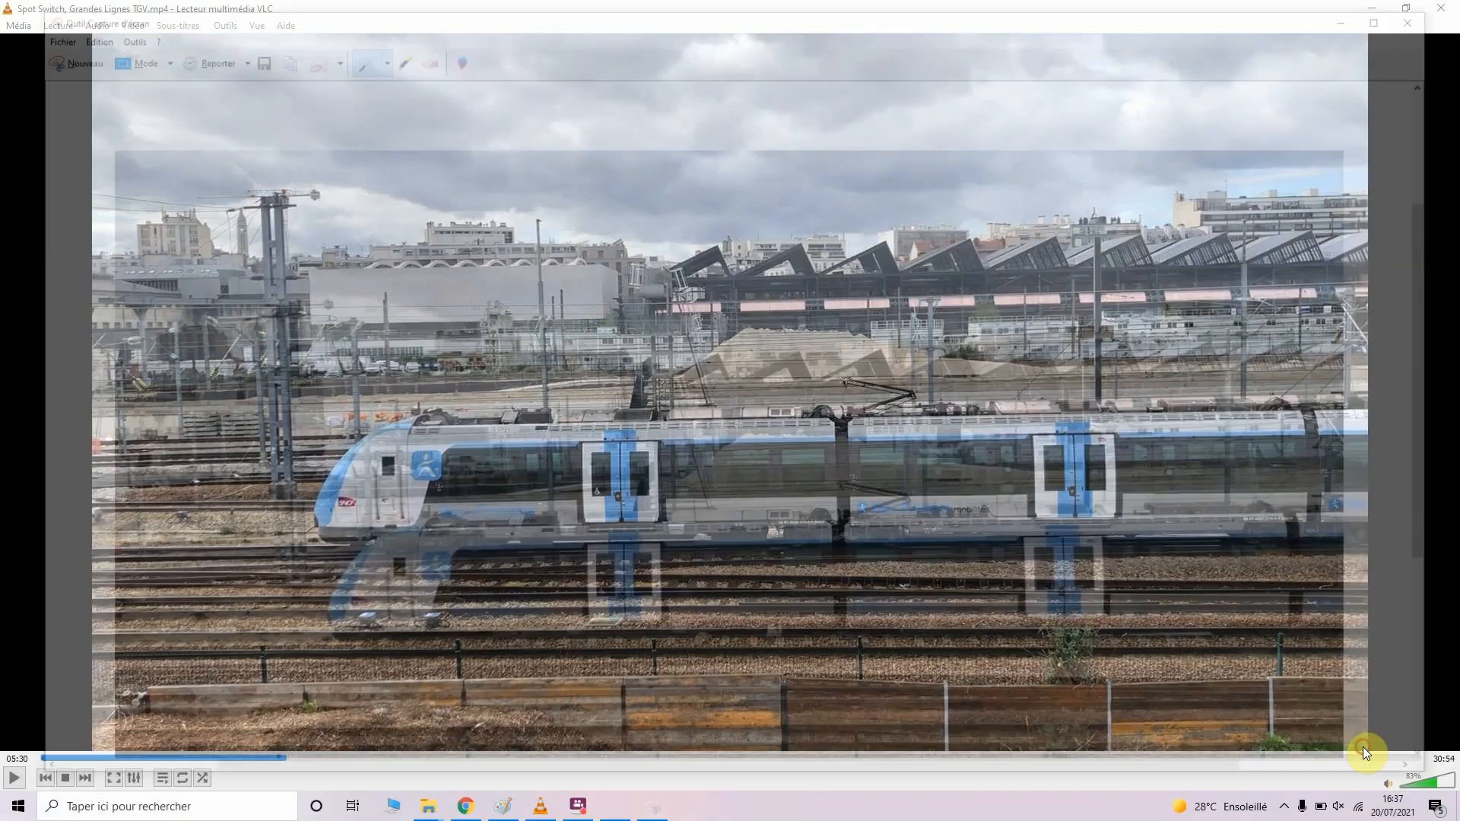
{"action": "right_click", "coordinate": [909, 501]}
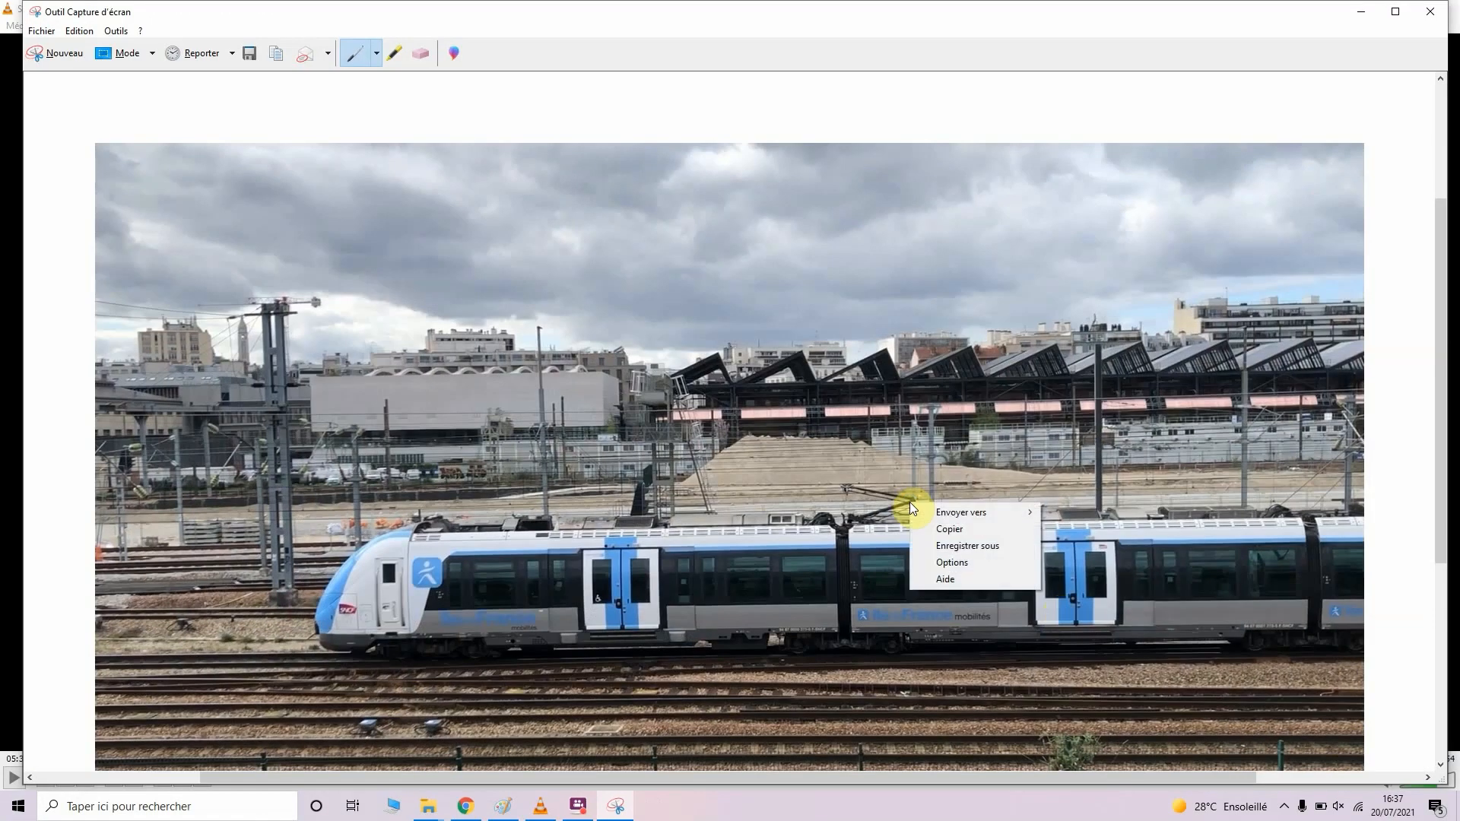
{"action": "left_click", "coordinate": [959, 530]}
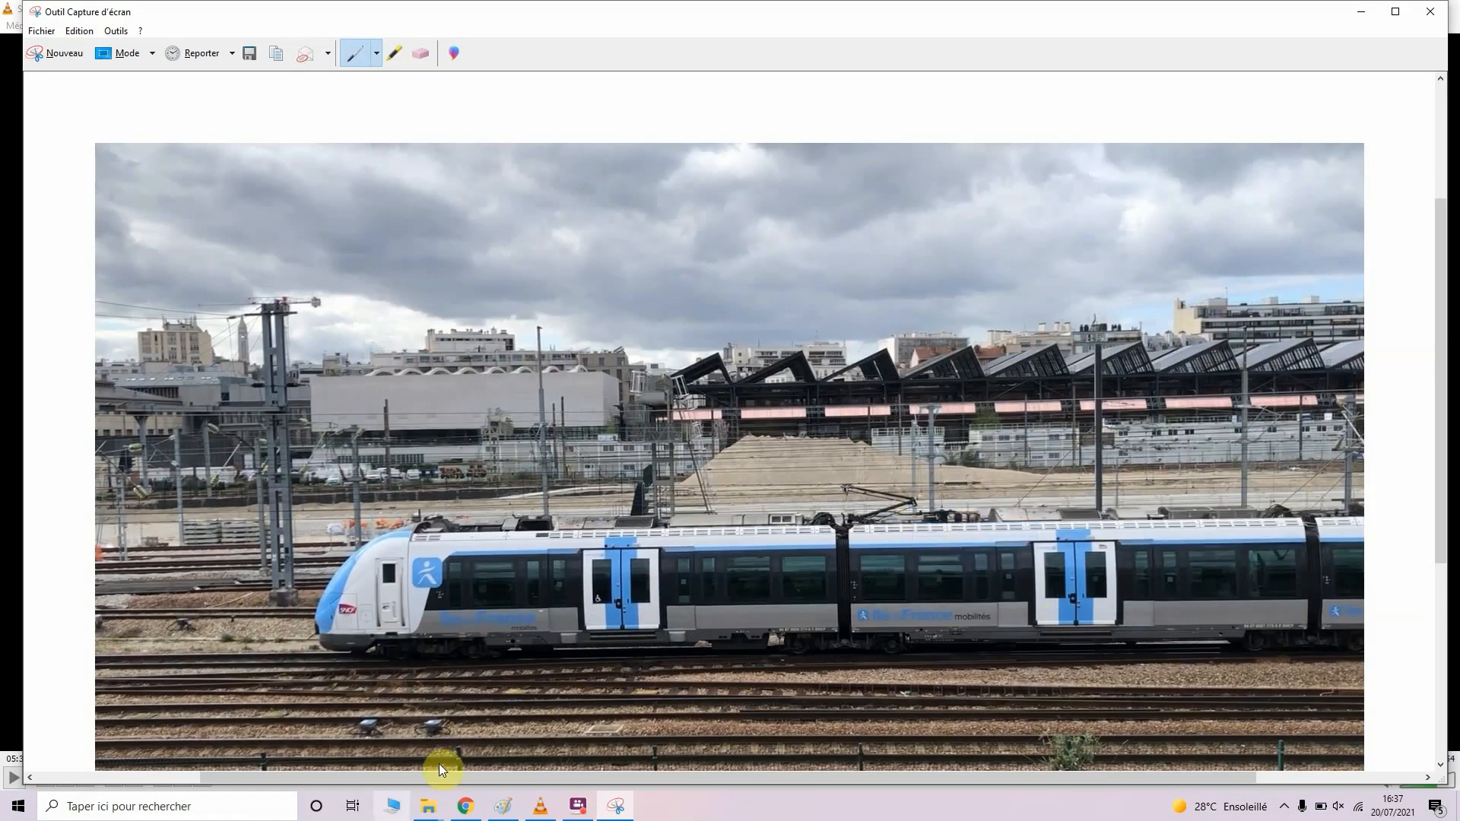
Switch to the Canva design, paste the train capture and enlarge it to fill the whole page.
{"action": "left_click", "coordinate": [458, 810]}
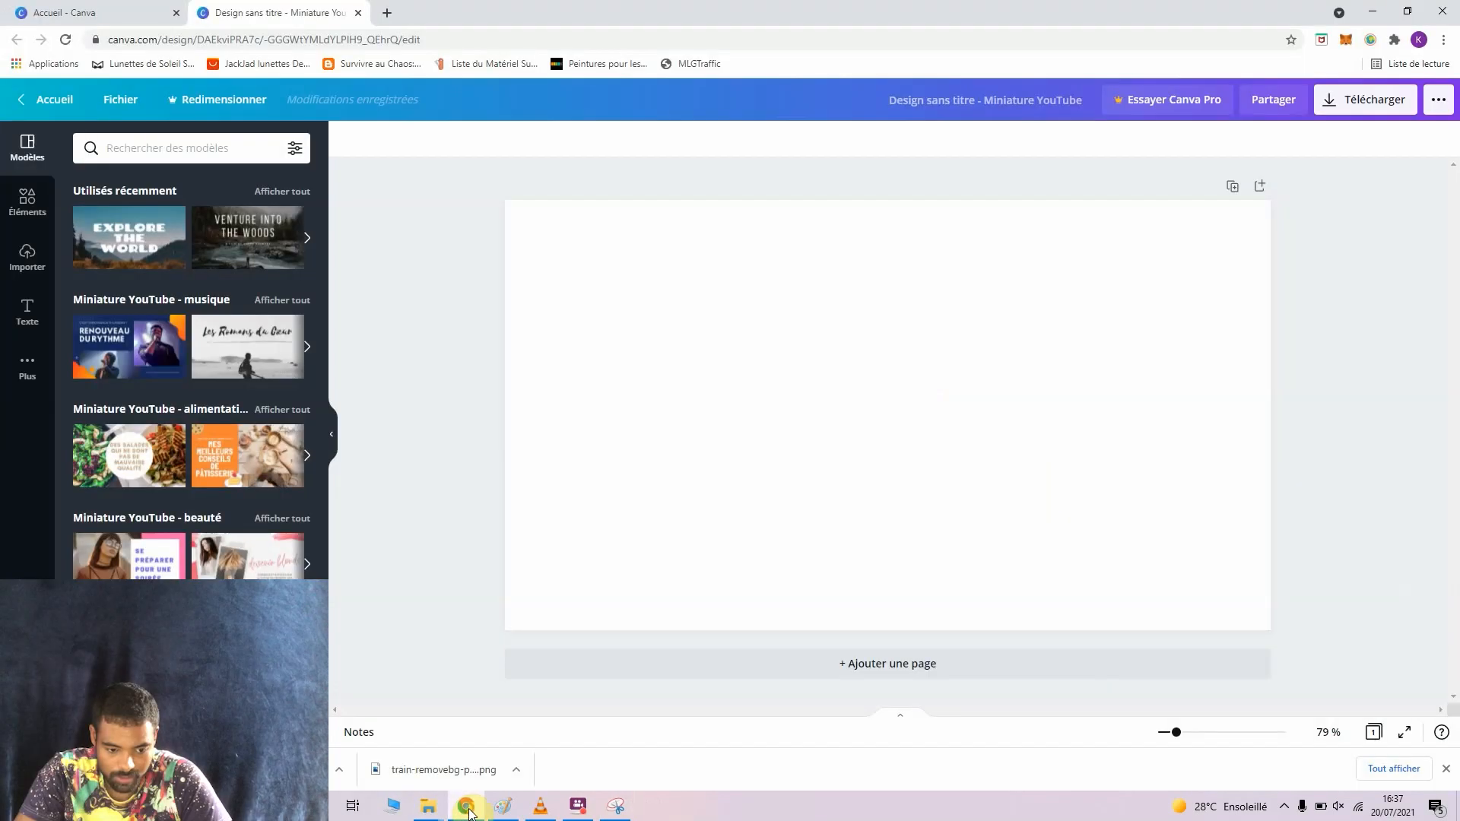
{"action": "left_click", "coordinate": [707, 400]}
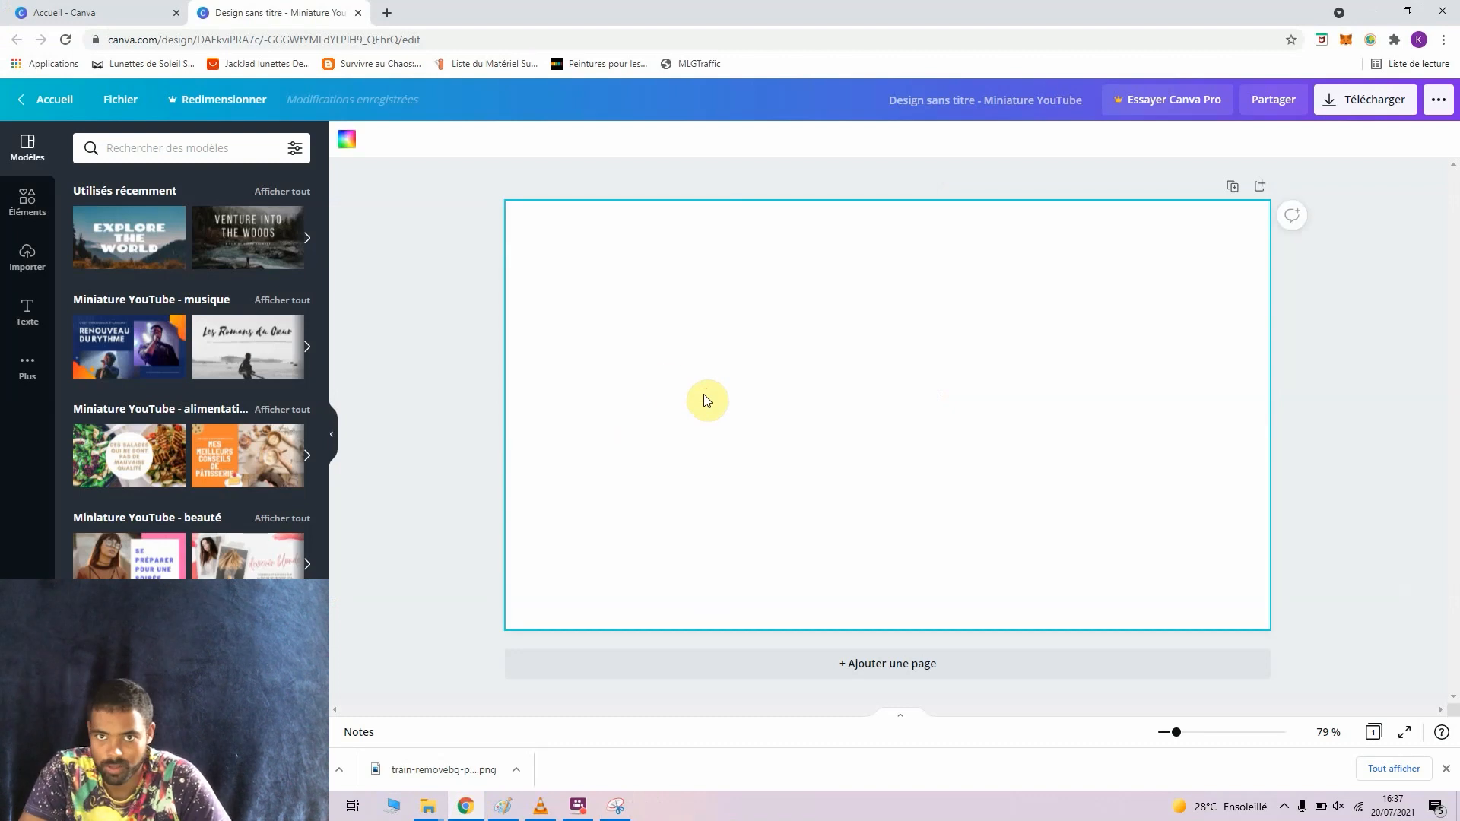
{"action": "key", "text": "ctrl+v"}
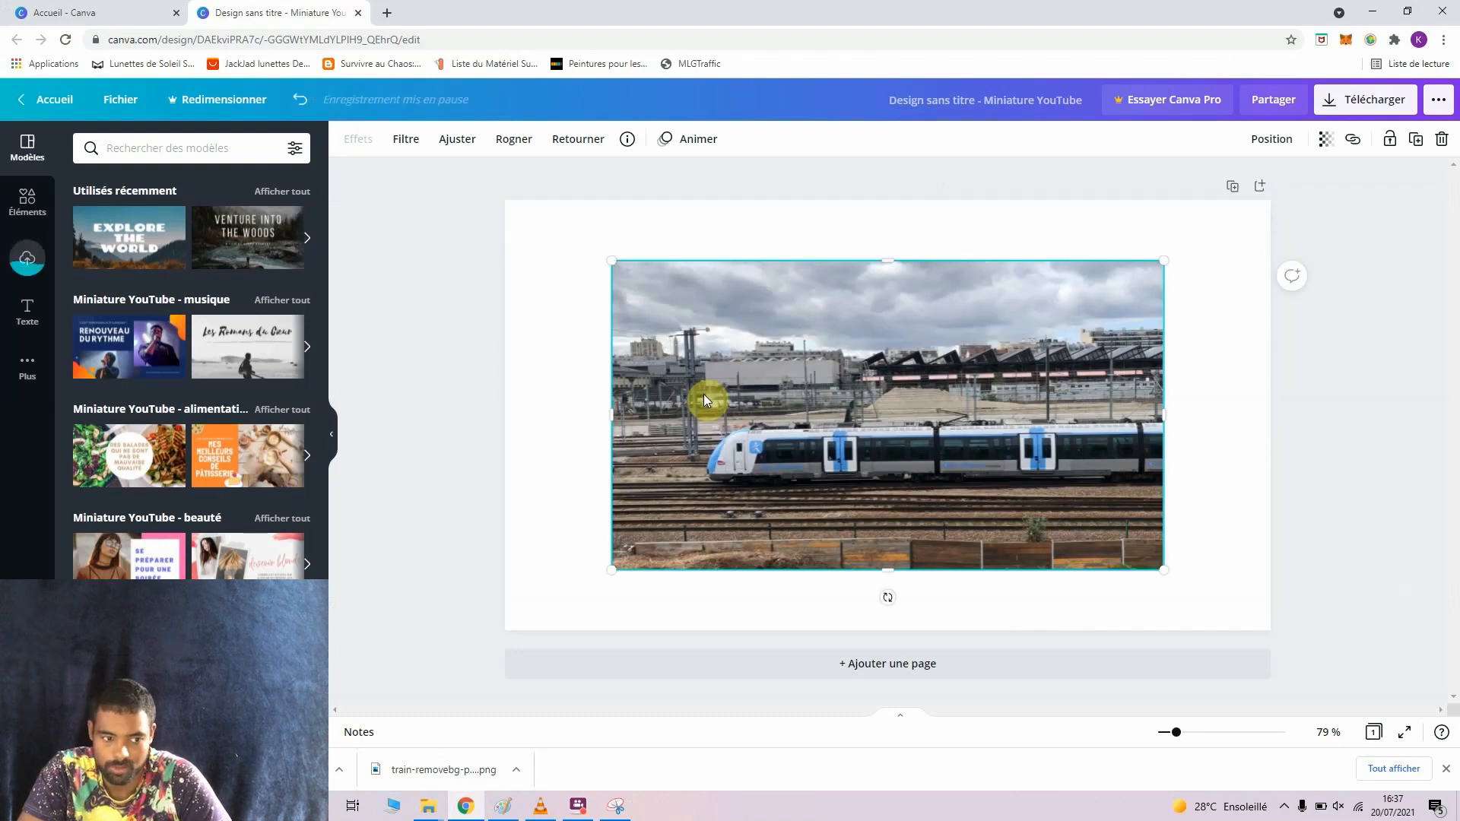
{"action": "left_click_drag", "start_coordinate": [791, 357], "coordinate": [710, 313]}
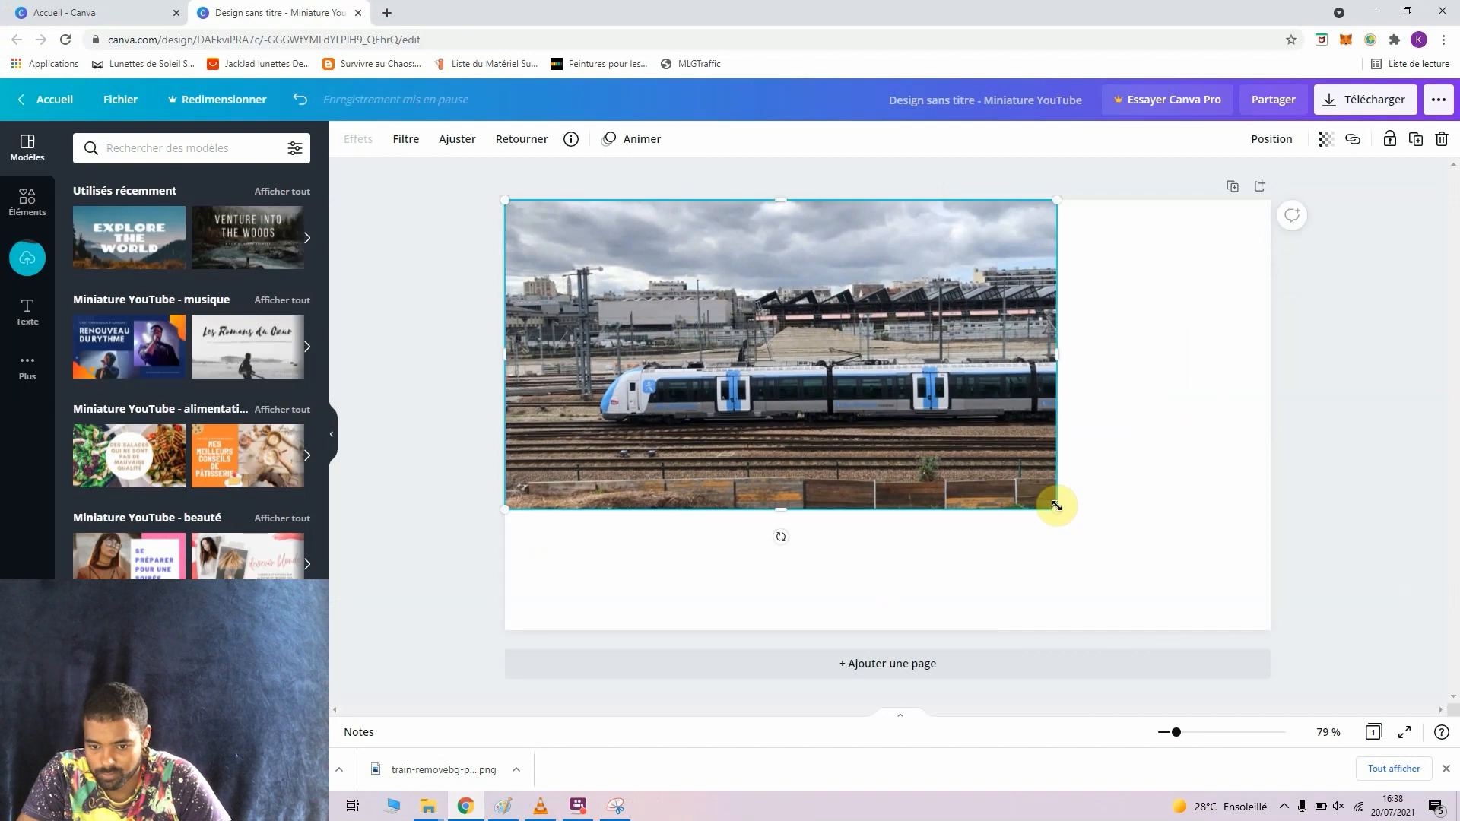
{"action": "left_click_drag", "start_coordinate": [1056, 508], "coordinate": [1284, 608]}
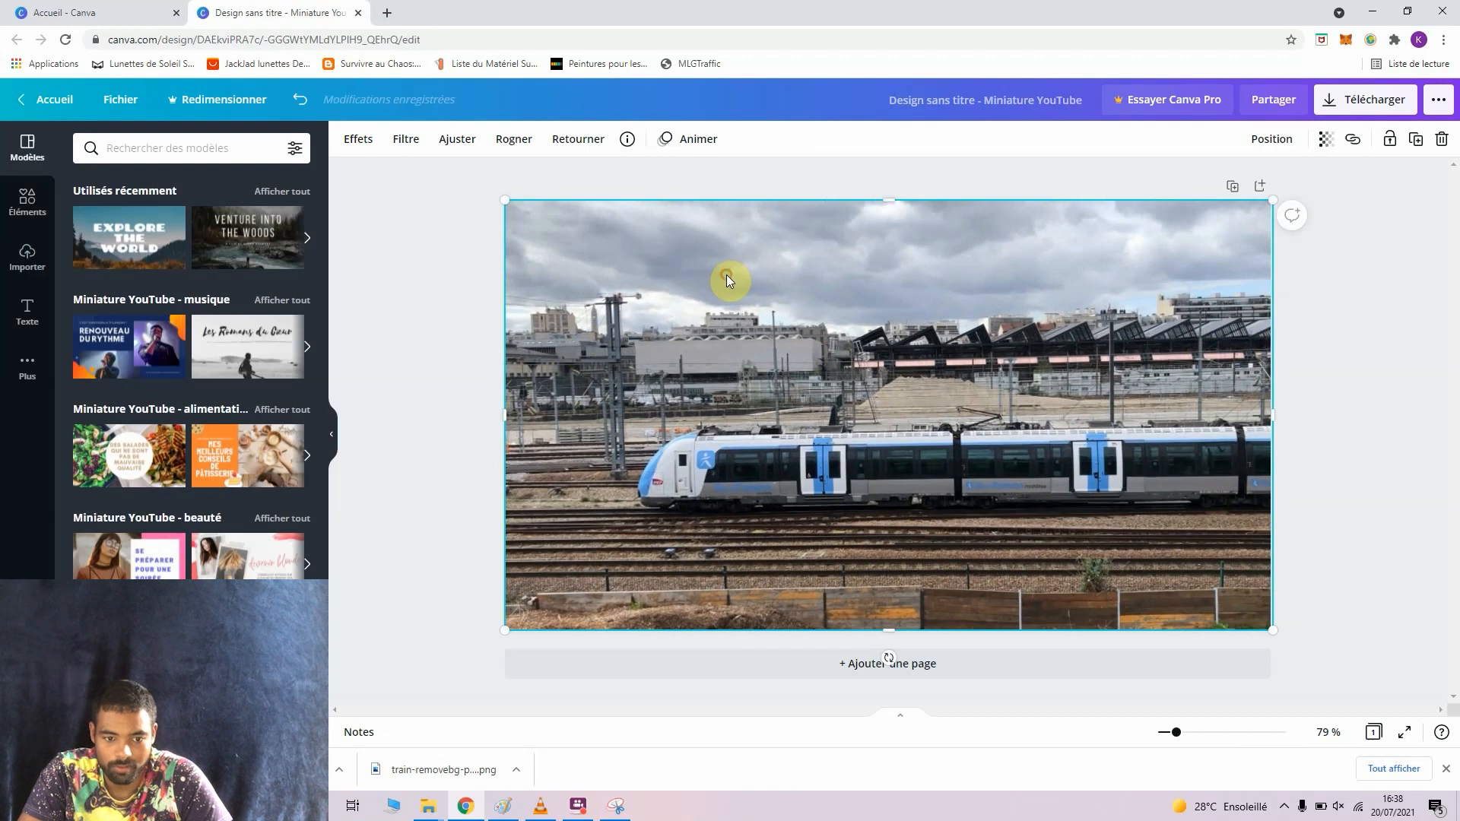
Apply a slight blur (Flou) to the train background image.
{"action": "left_click", "coordinate": [472, 153]}
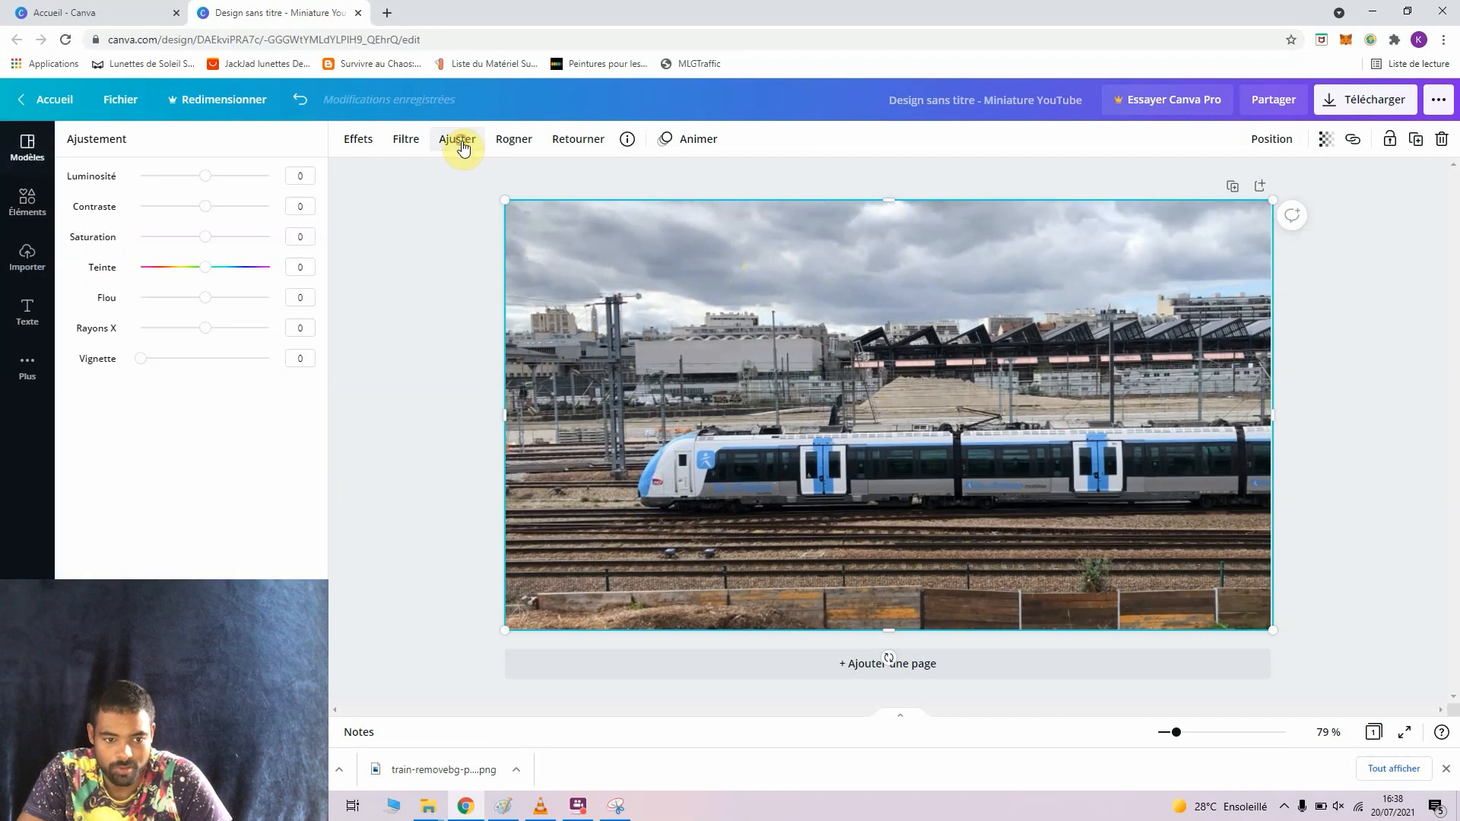
{"action": "left_click", "coordinate": [300, 301]}
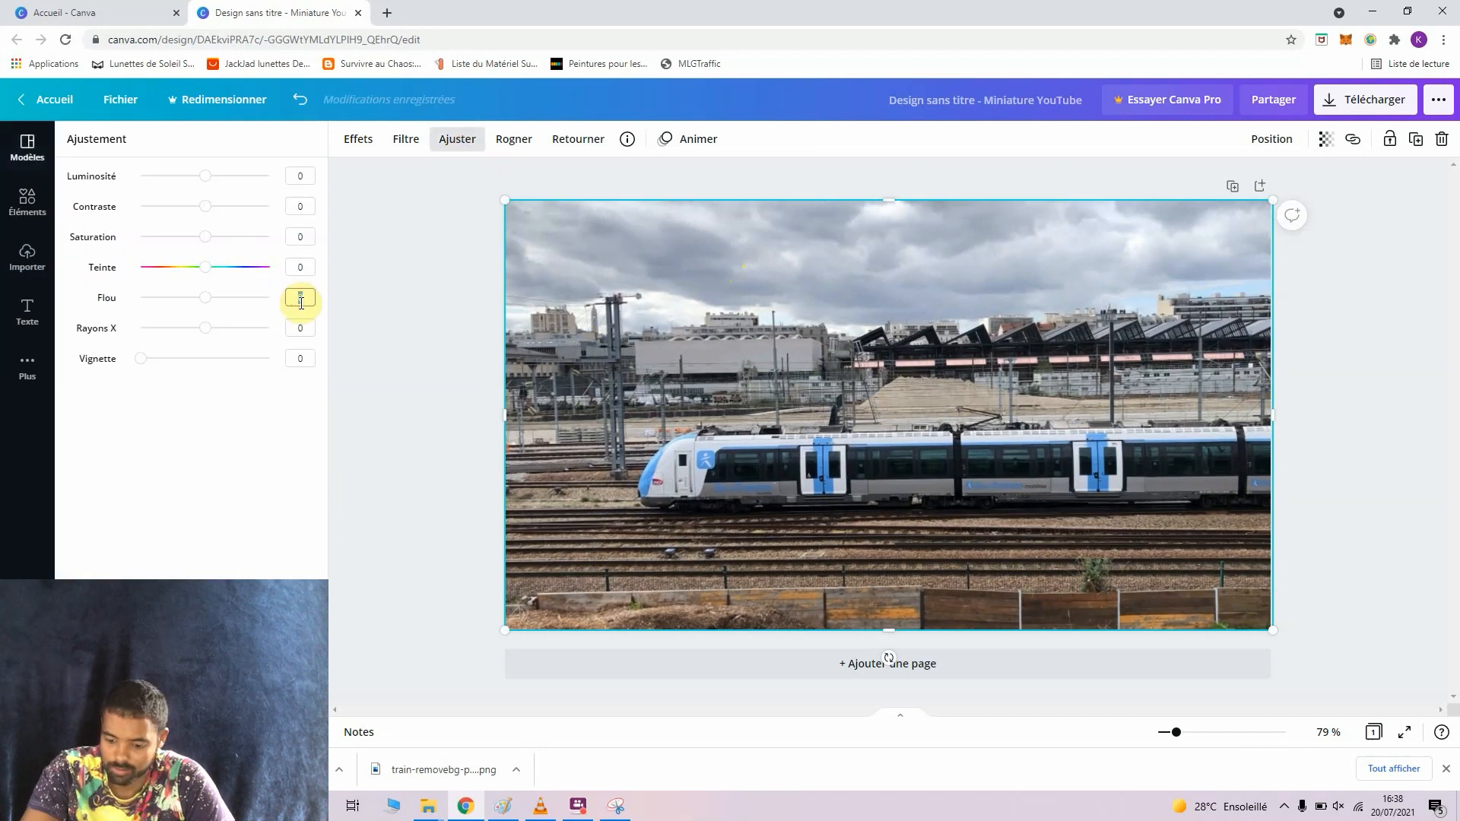
{"action": "key", "text": "Return"}
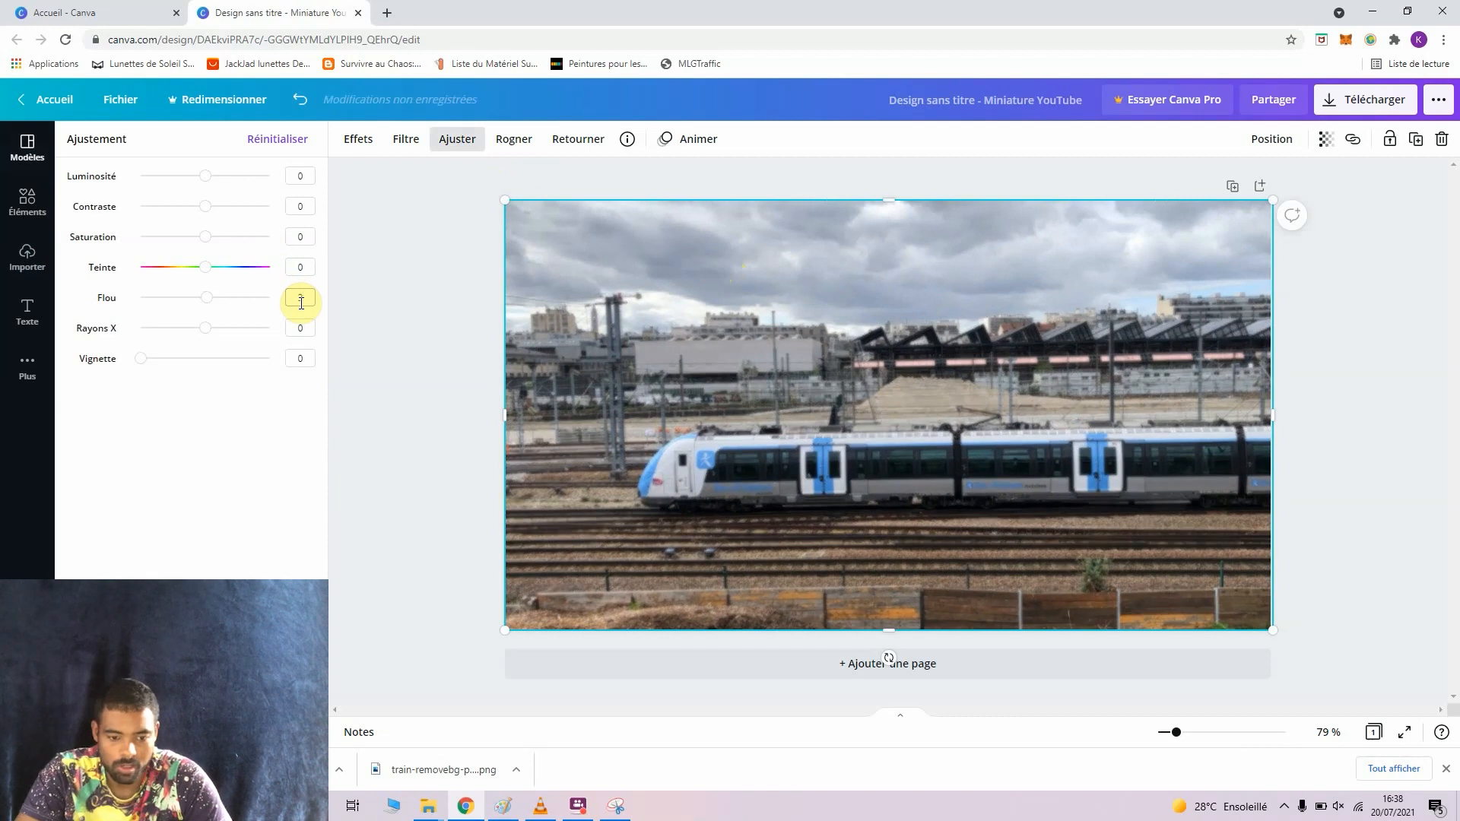
{"action": "key", "text": "Escape"}
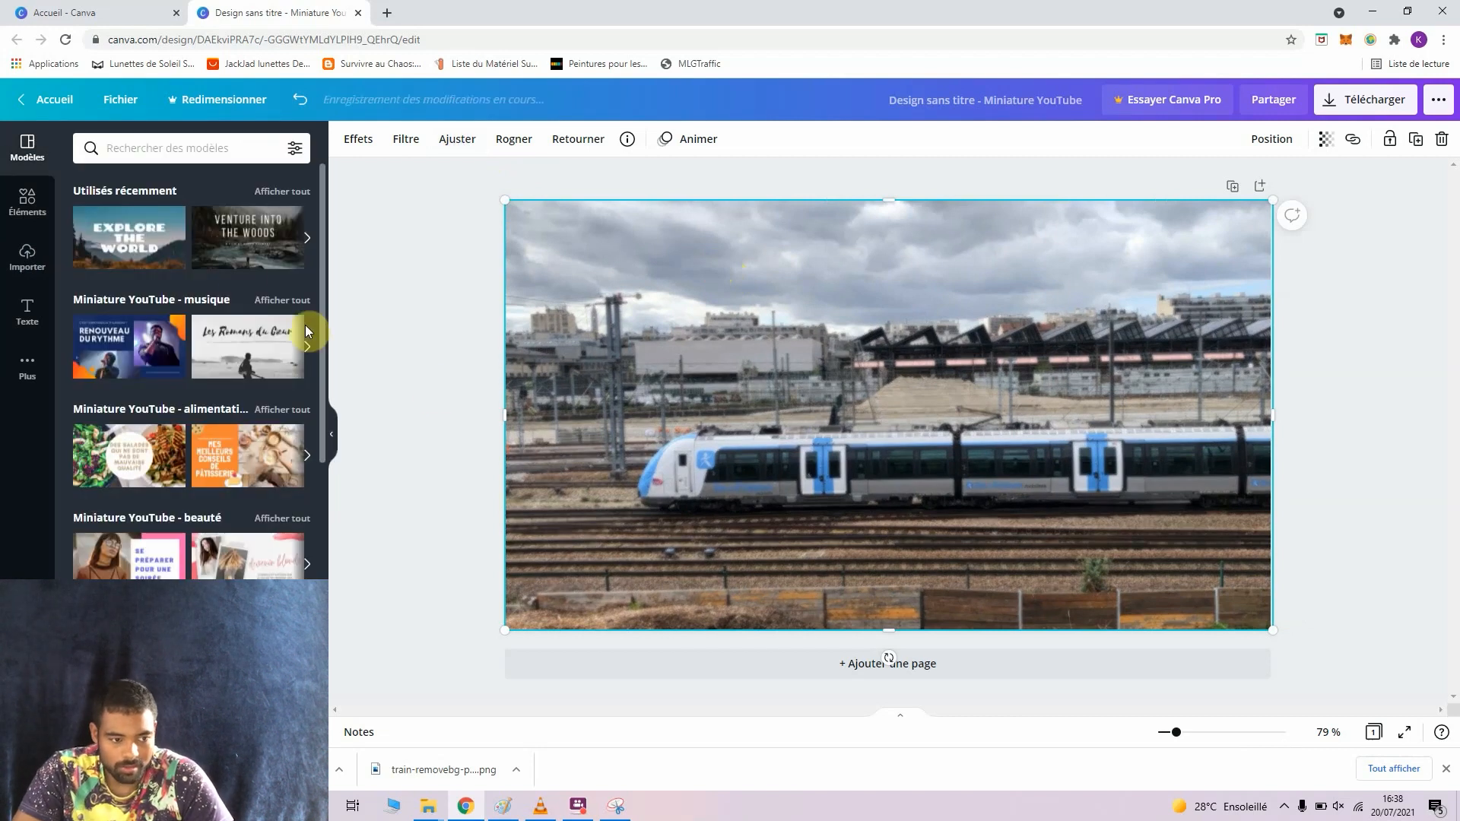
{"action": "left_click", "coordinate": [467, 814]}
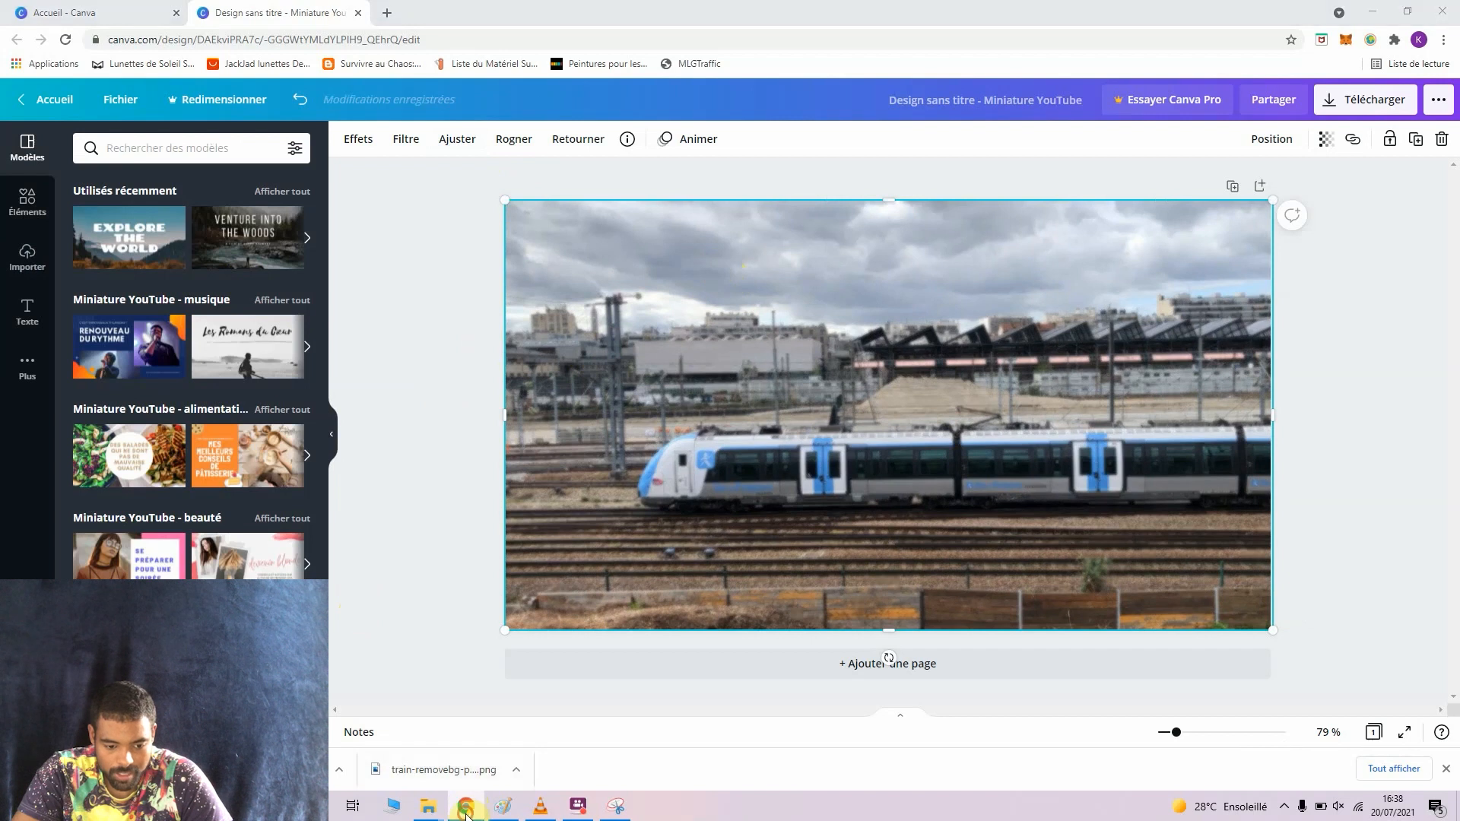
{"action": "left_click", "coordinate": [466, 812]}
{"action": "left_click", "coordinate": [466, 812]}
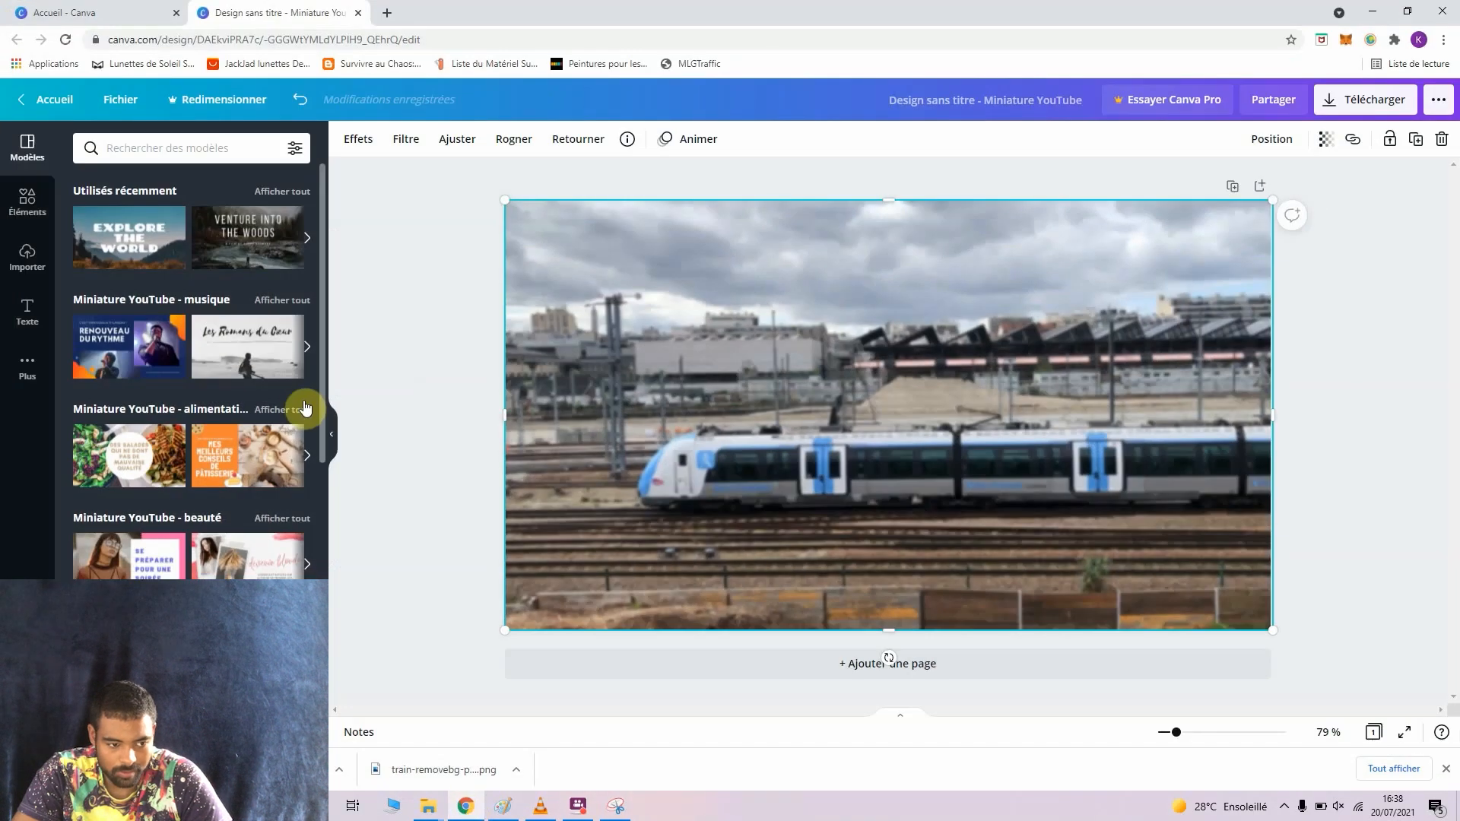
Find the Île-de-France Mobilités logo among the uploaded images and place it on the train photo.
{"action": "left_click", "coordinate": [11, 261]}
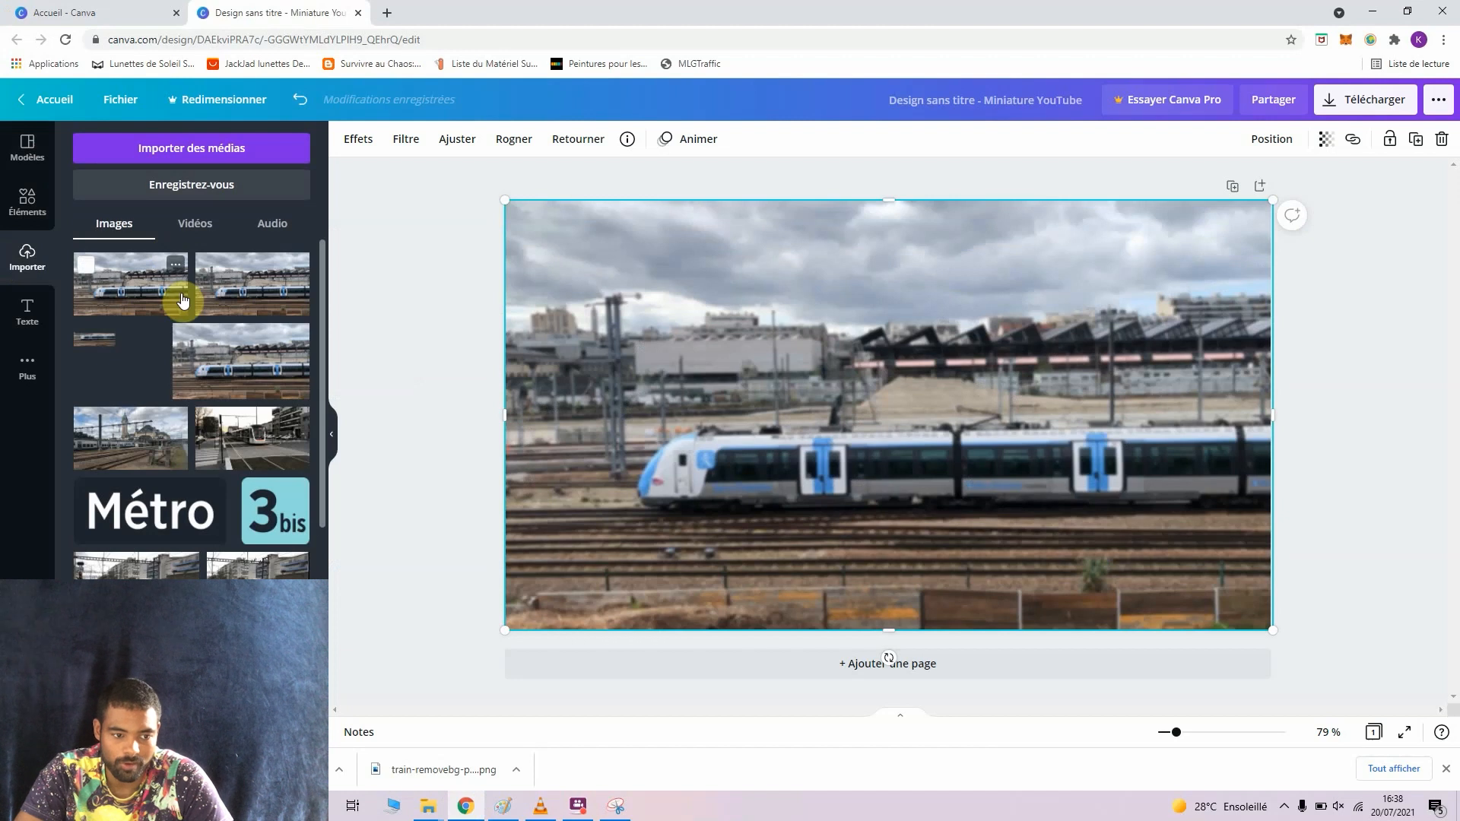
{"action": "left_click_drag", "start_coordinate": [320, 404], "coordinate": [332, 612]}
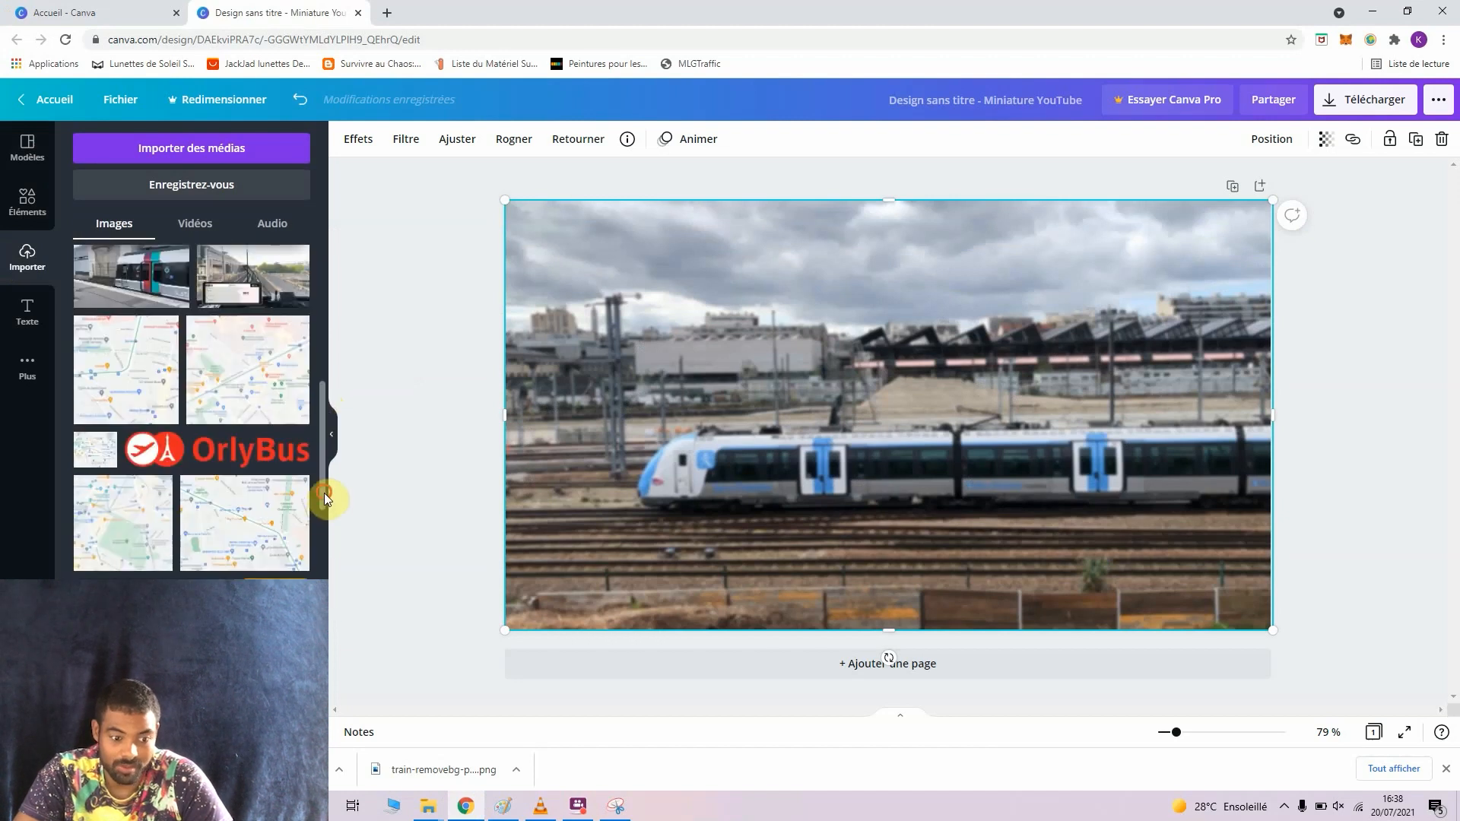
{"action": "left_click_drag", "start_coordinate": [324, 492], "coordinate": [332, 589]}
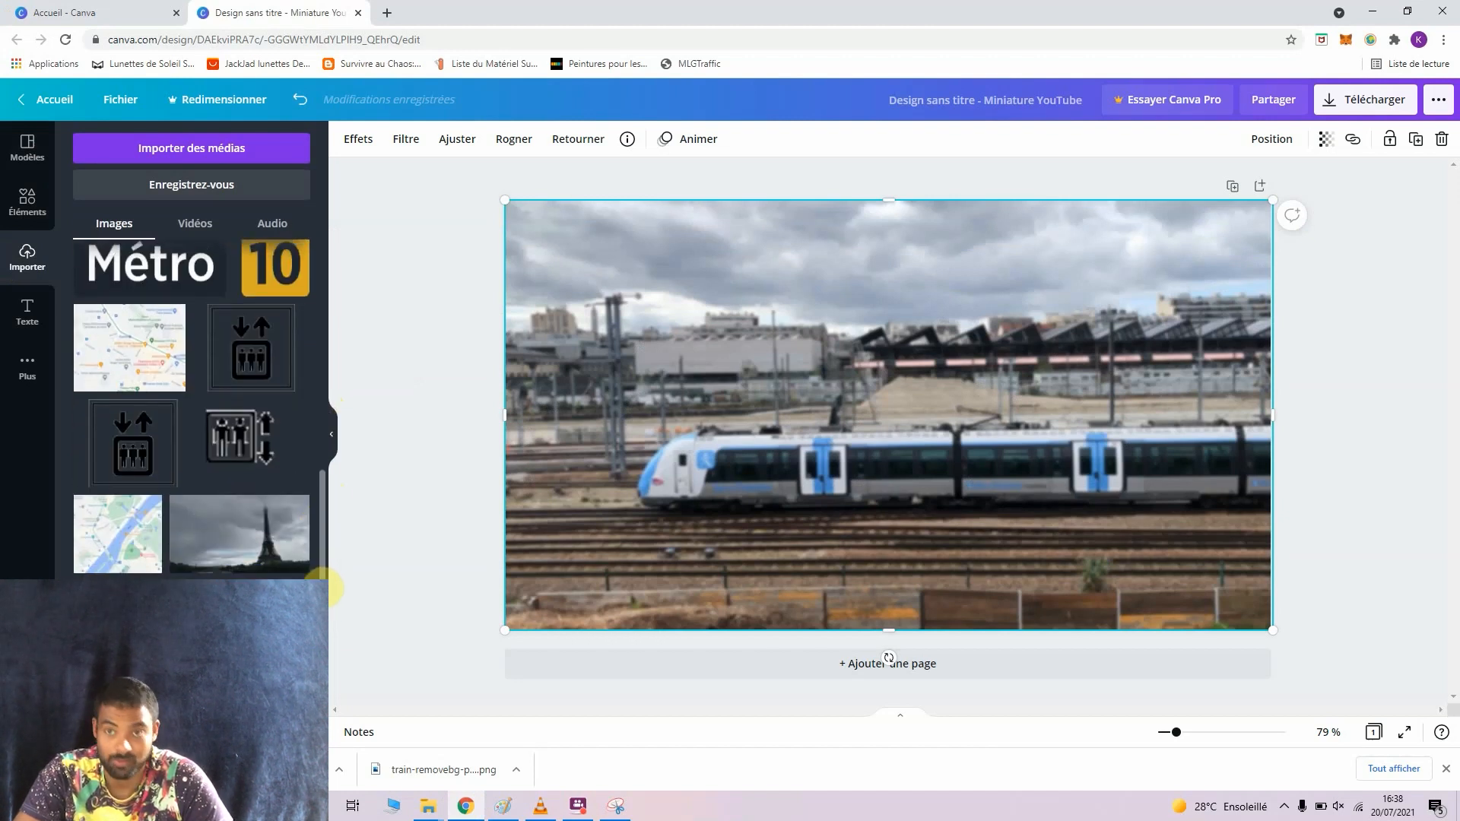
{"action": "scroll", "coordinate": [318, 551], "scroll_direction": "down", "scroll_amount": 10}
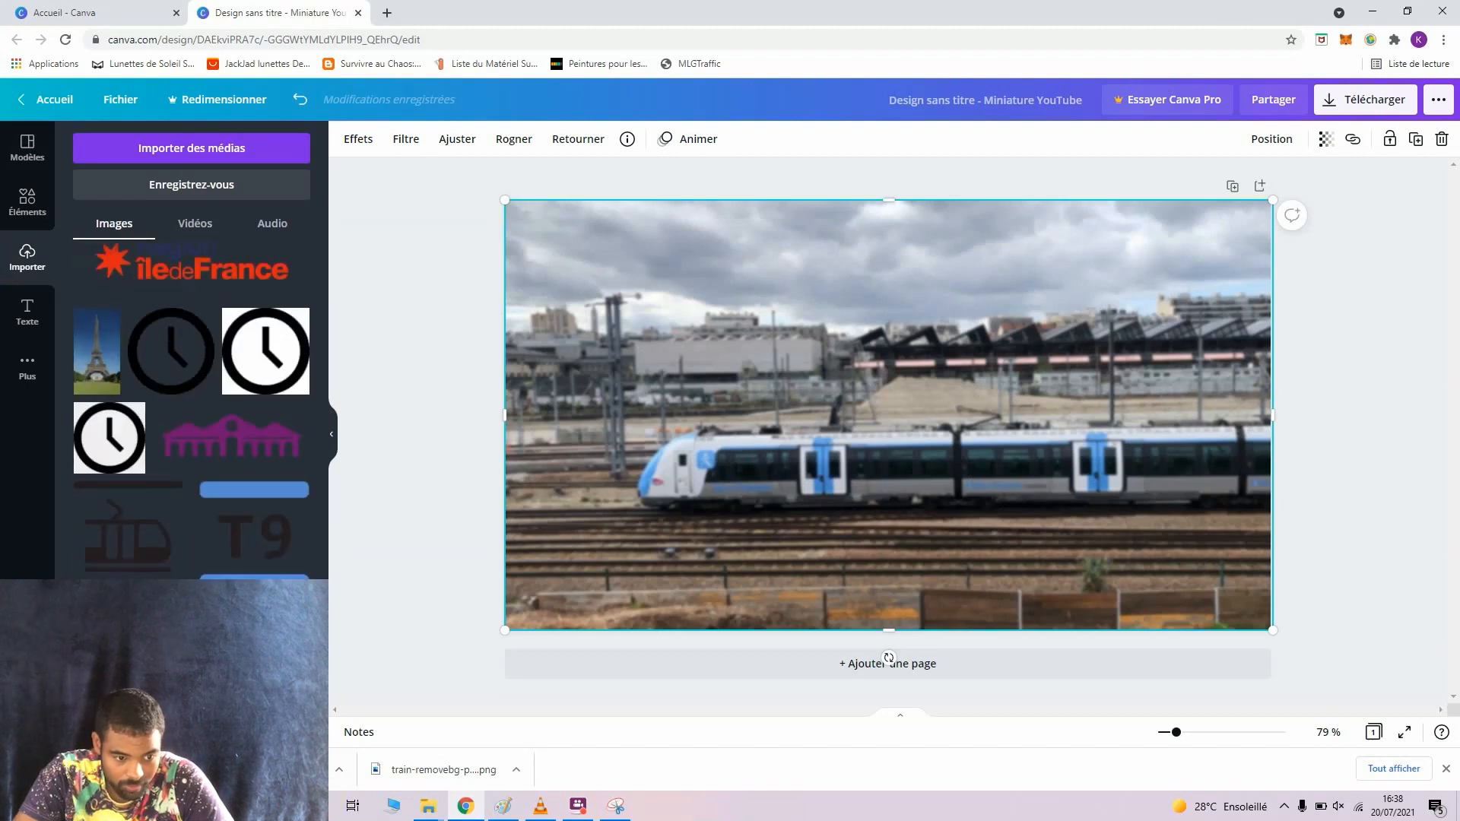
{"action": "left_click_drag", "start_coordinate": [228, 639], "coordinate": [281, 486]}
{"action": "left_click", "coordinate": [442, 432]}
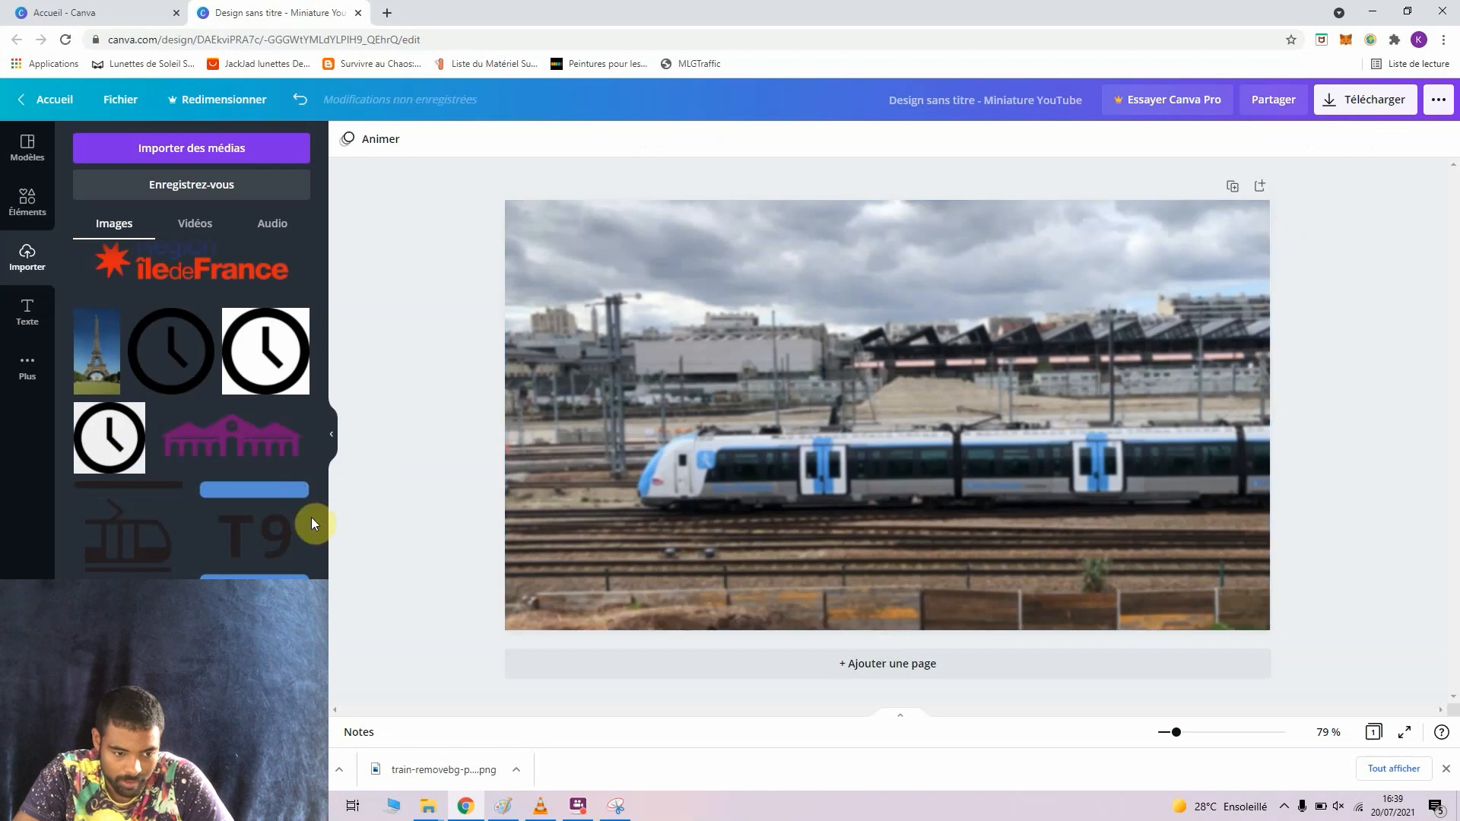
{"action": "left_click_drag", "start_coordinate": [186, 631], "coordinate": [803, 383]}
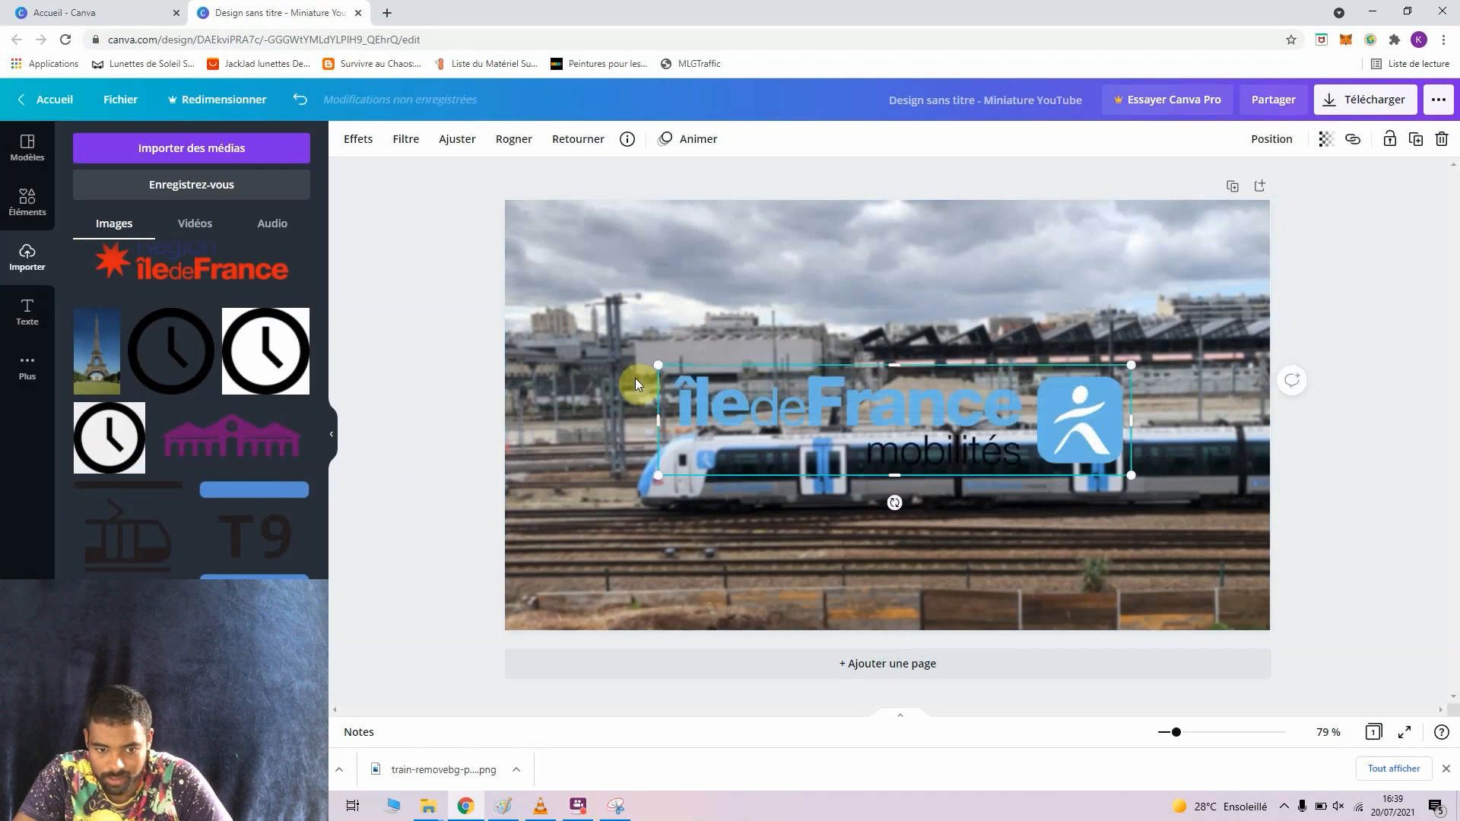
Shrink the Île-de-France Mobilités logo and position it just above the train, near the page's right edge.
{"action": "left_click_drag", "start_coordinate": [658, 365], "coordinate": [760, 389]}
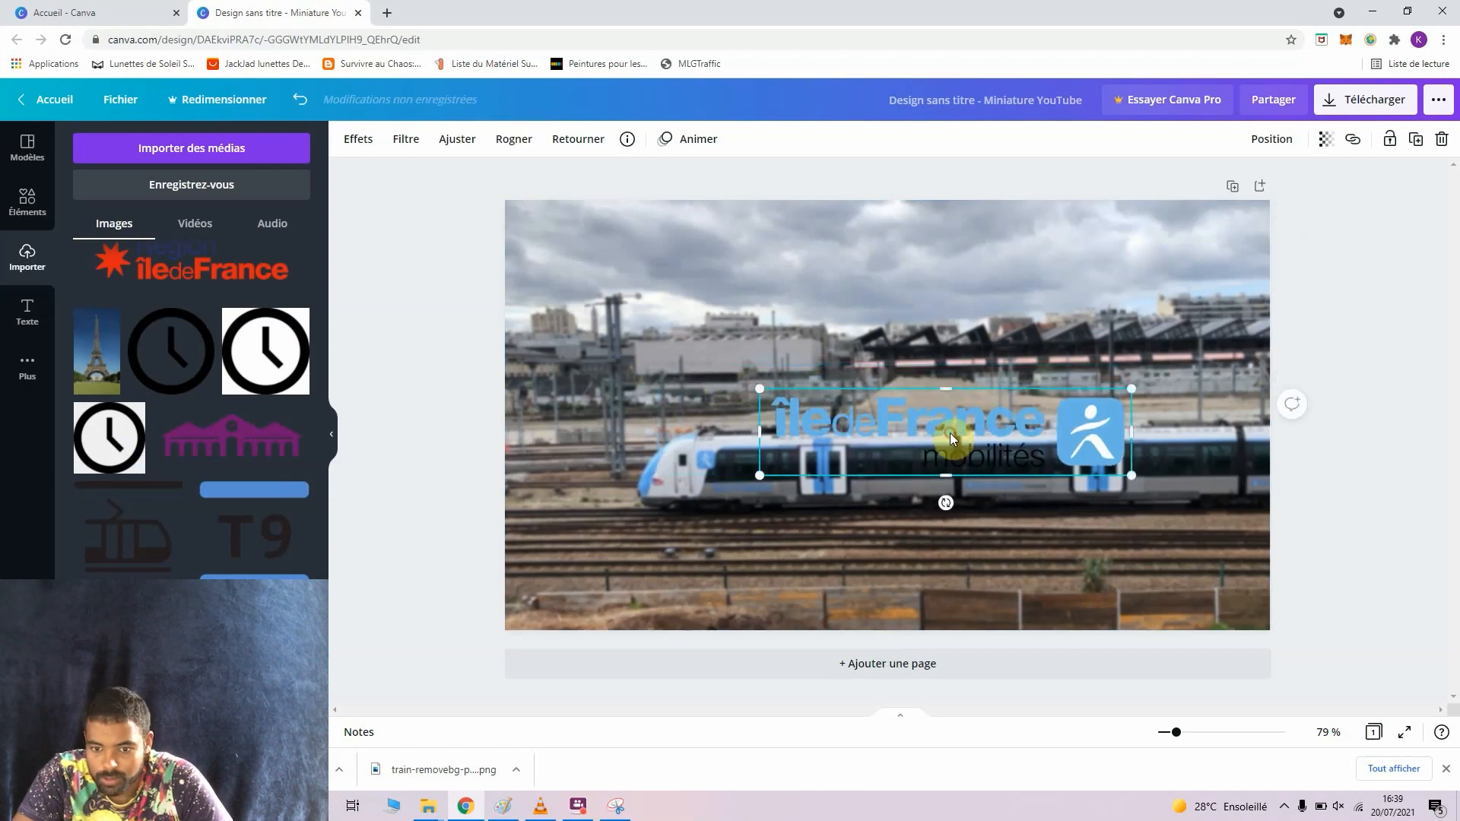
{"action": "left_click_drag", "start_coordinate": [951, 432], "coordinate": [1046, 303]}
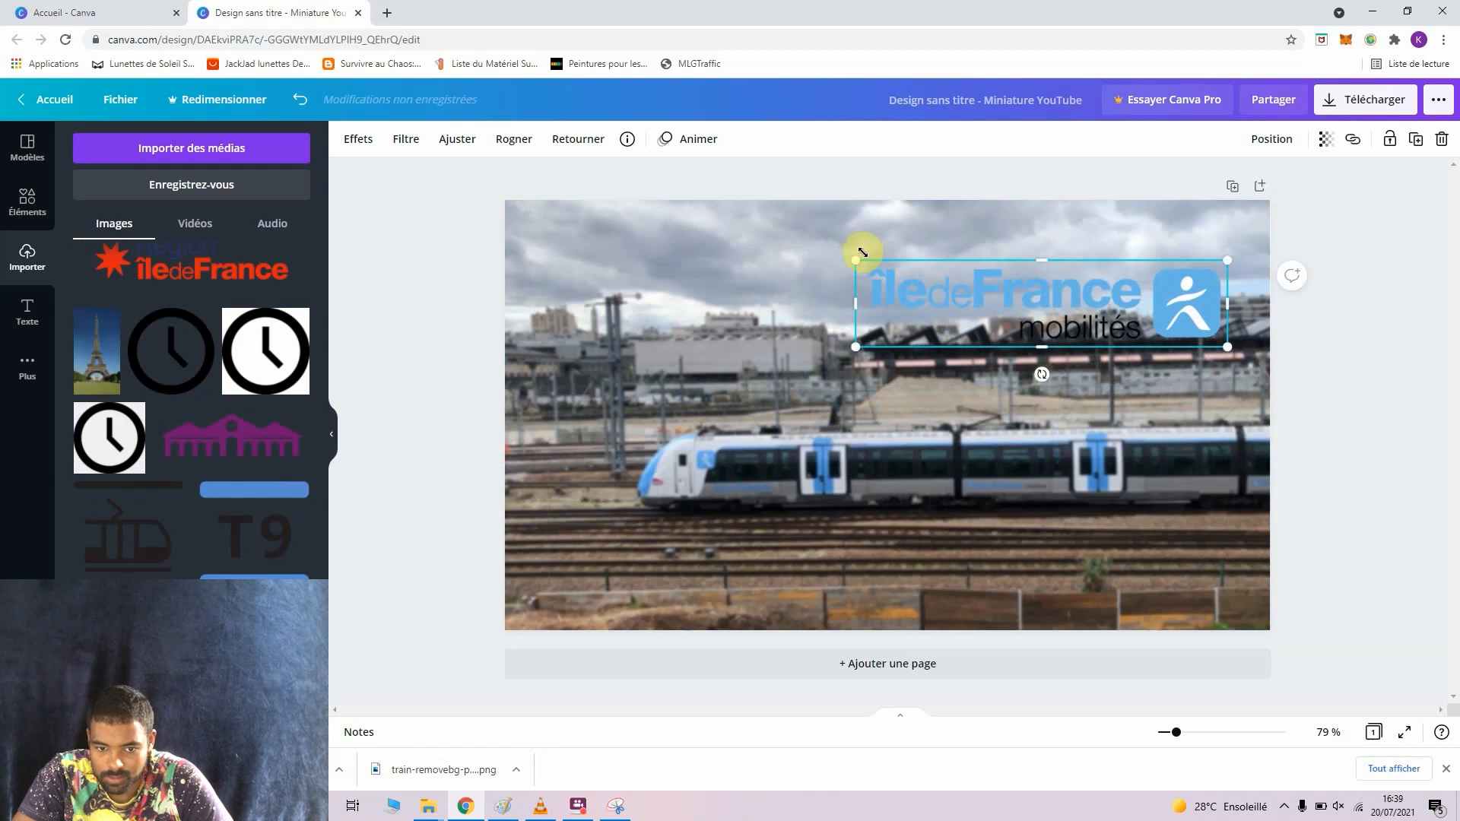
{"action": "left_click_drag", "start_coordinate": [861, 253], "coordinate": [1028, 301]}
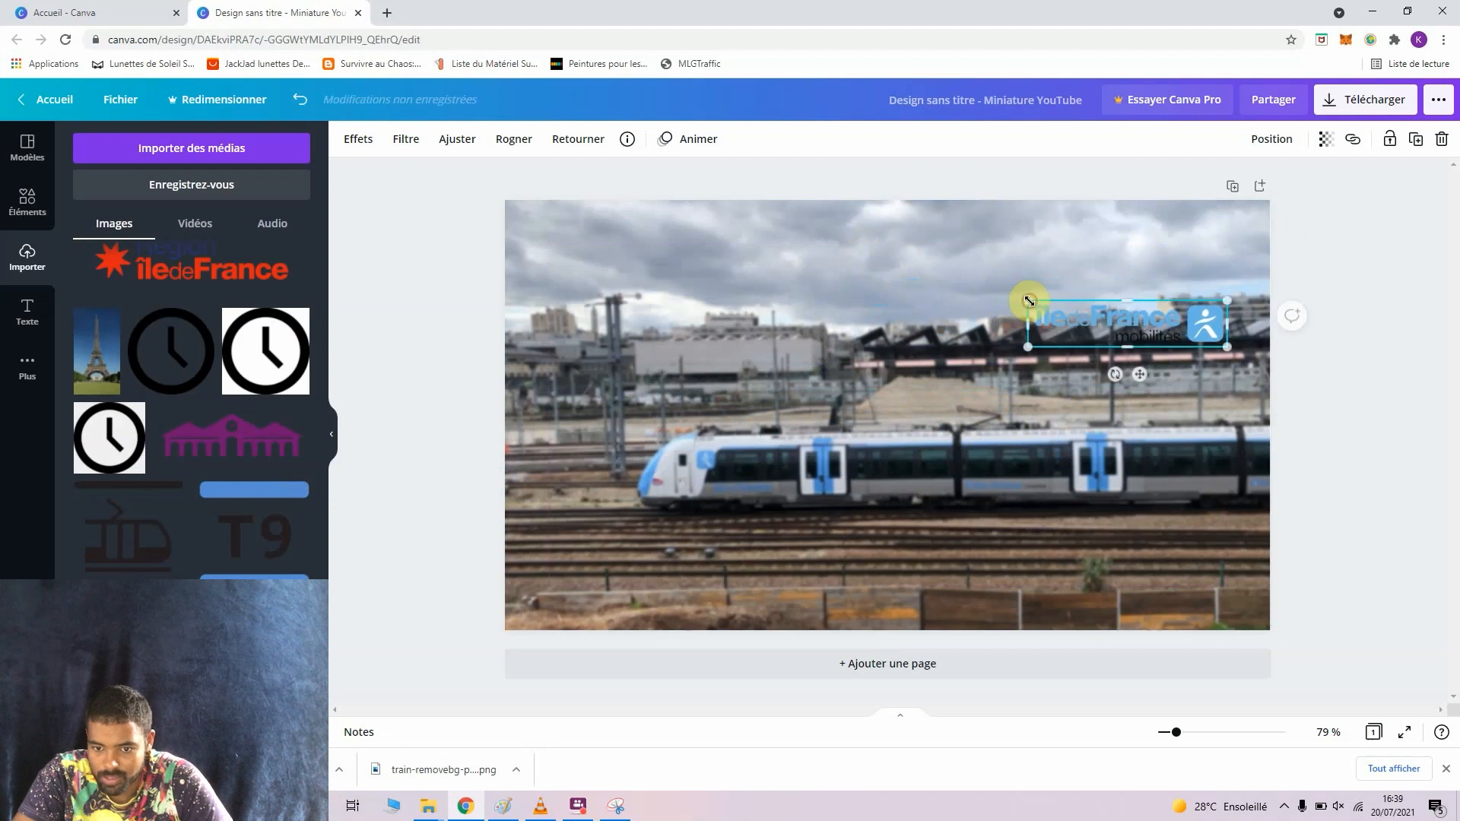
{"action": "left_click_drag", "start_coordinate": [1122, 334], "coordinate": [1126, 379]}
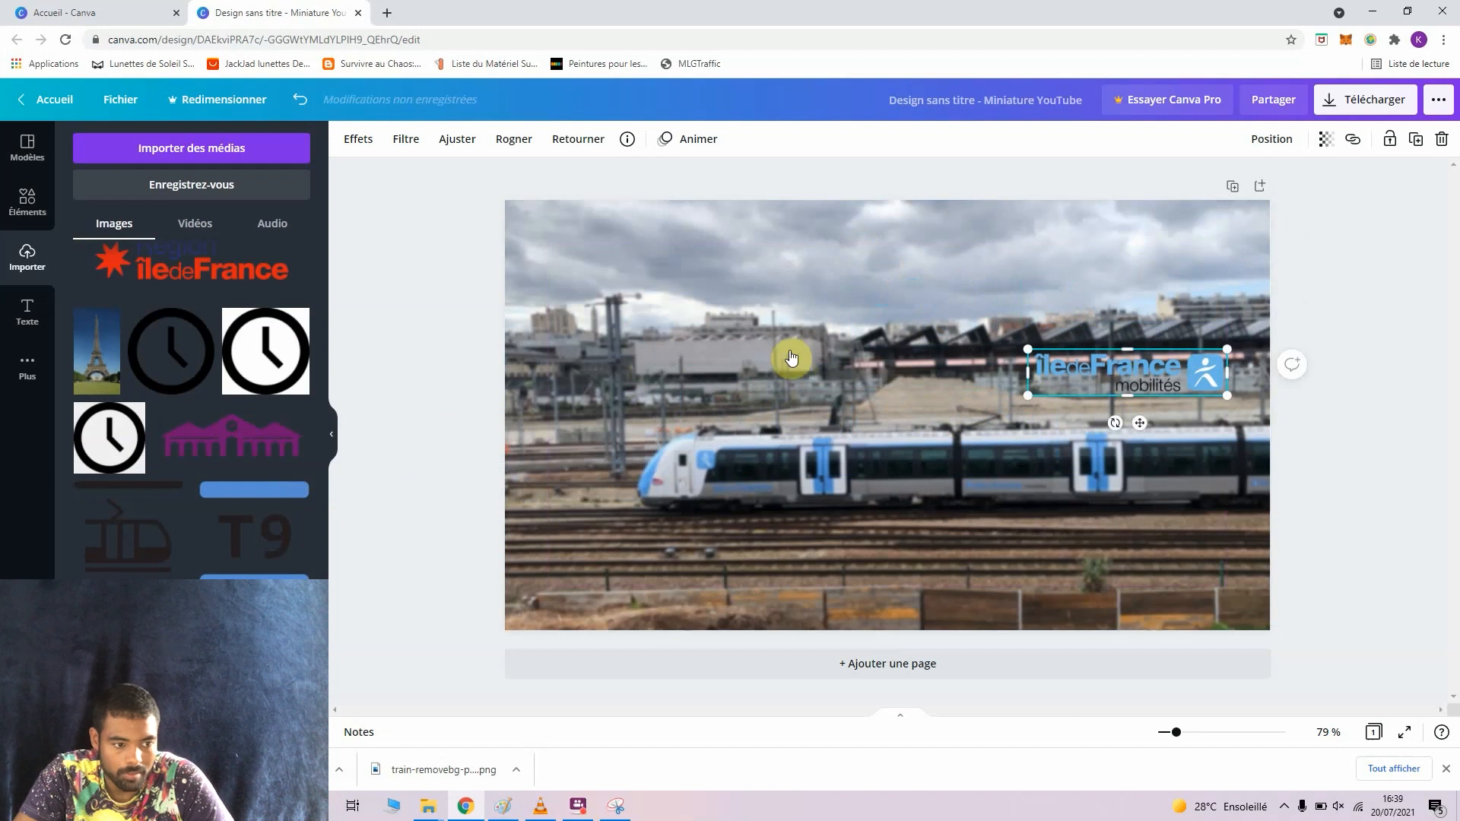
Add the recently used "C'est les vacances !" font combination to the page.
{"action": "left_click", "coordinate": [39, 214]}
{"action": "left_click", "coordinate": [30, 310]}
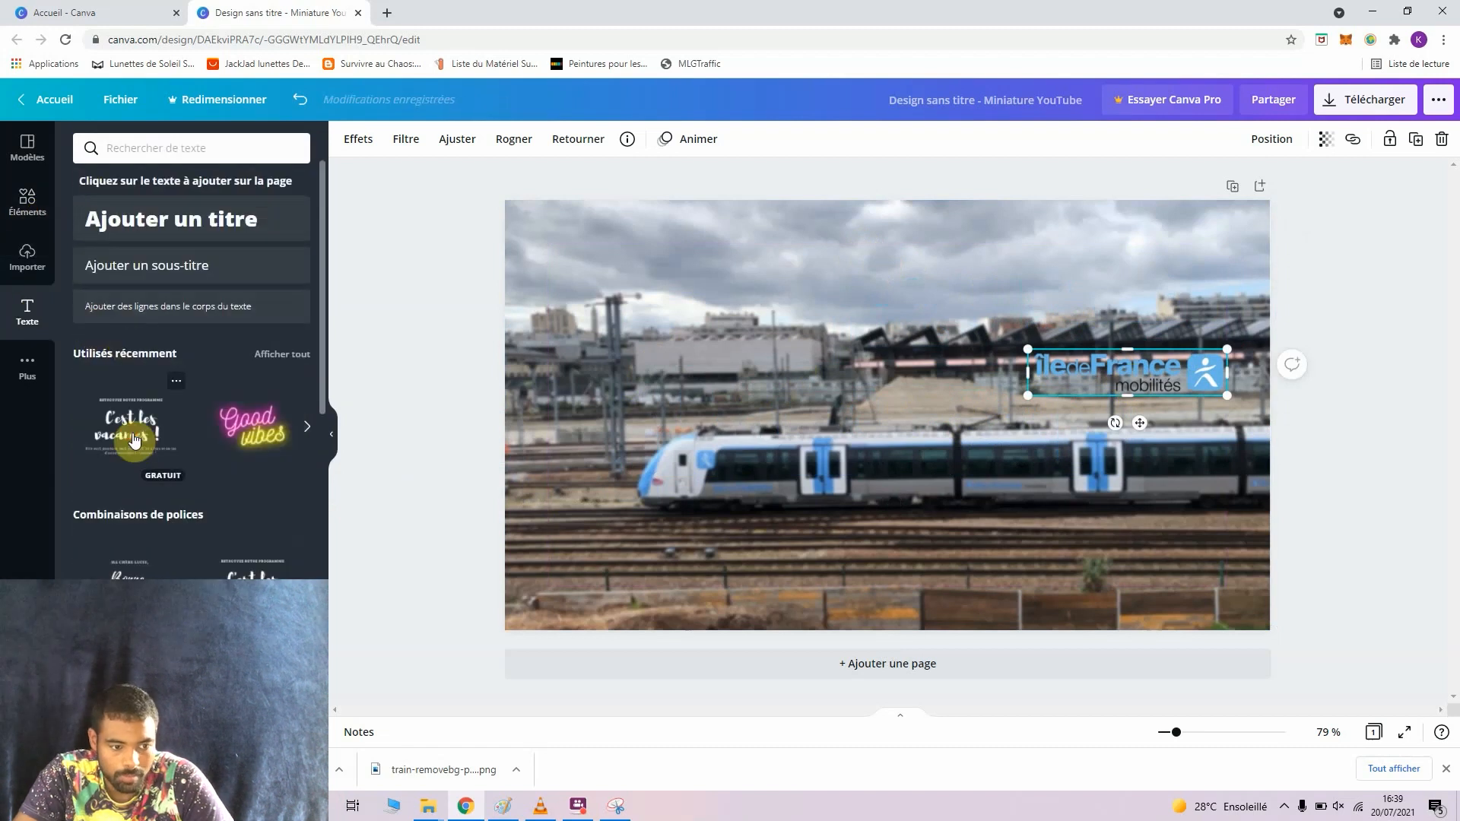
{"action": "left_click", "coordinate": [152, 433]}
Delete the "C'est les vacances !" heading and the activities paragraph, keeping only the "RETROUVEZ NOTRE PROGRAMME" line.
{"action": "left_click", "coordinate": [957, 386]}
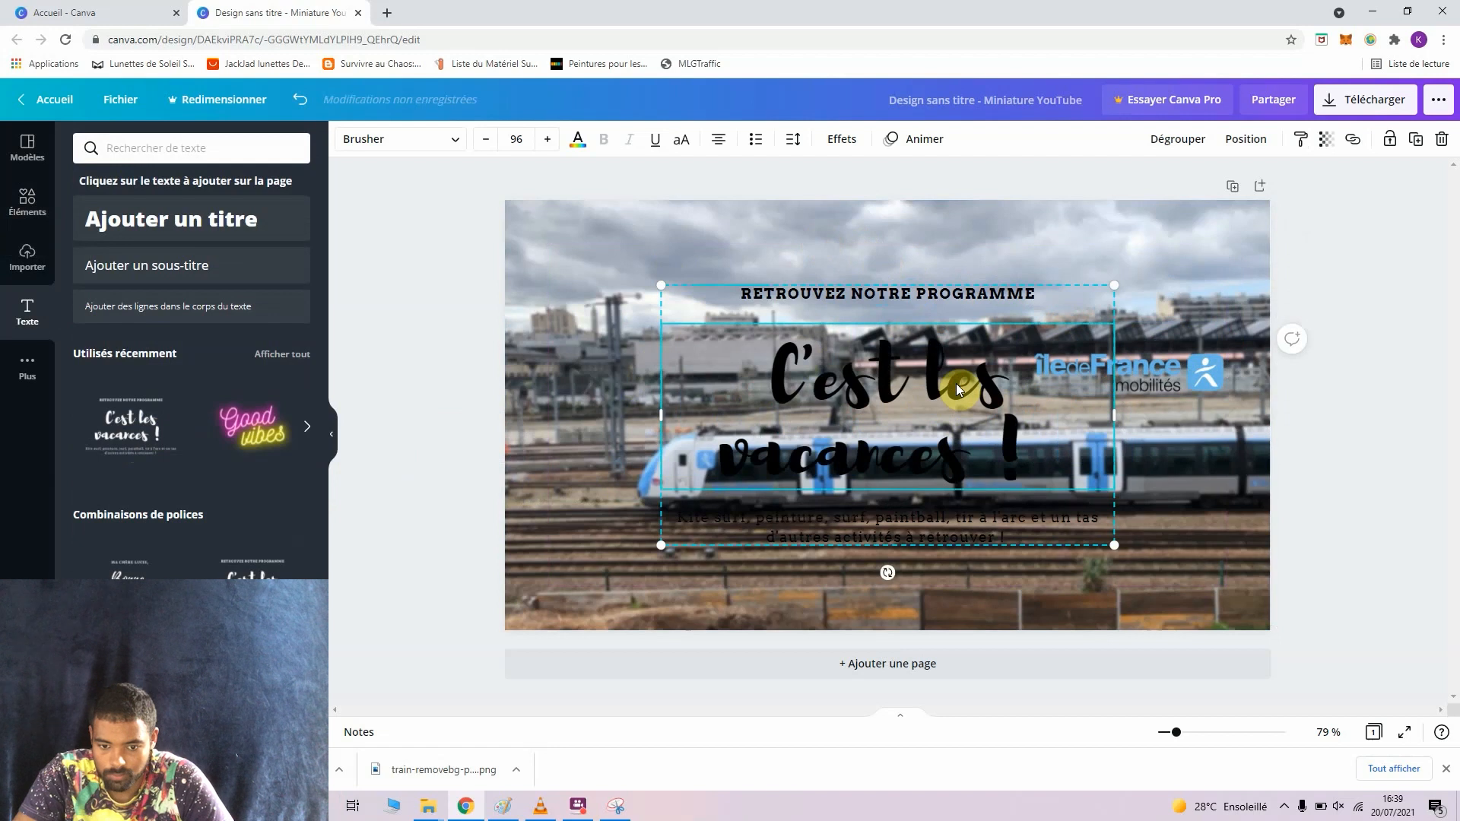
{"action": "key", "text": "Delete"}
{"action": "left_click", "coordinate": [961, 513]}
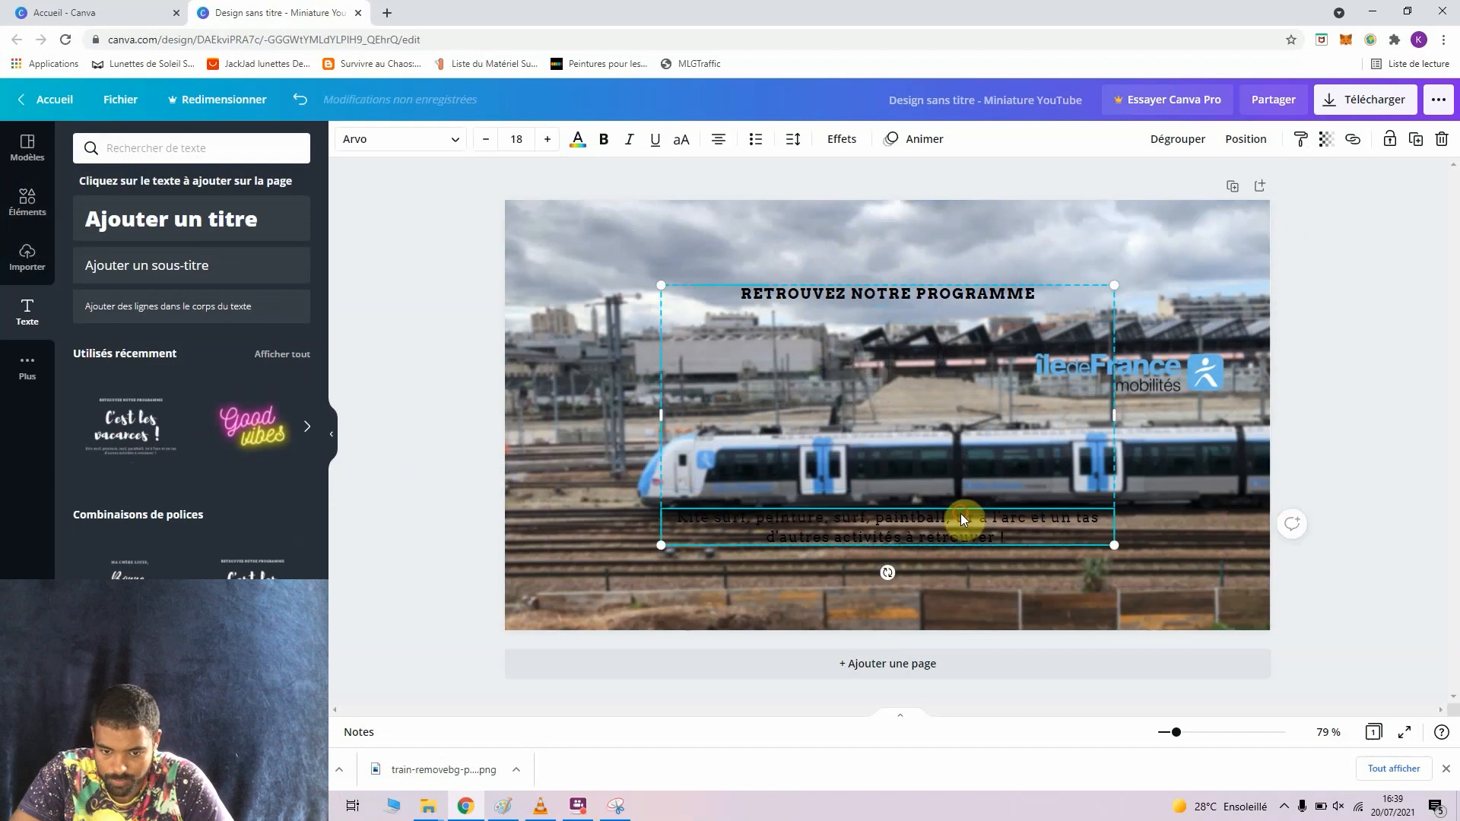
{"action": "key", "text": "Delete"}
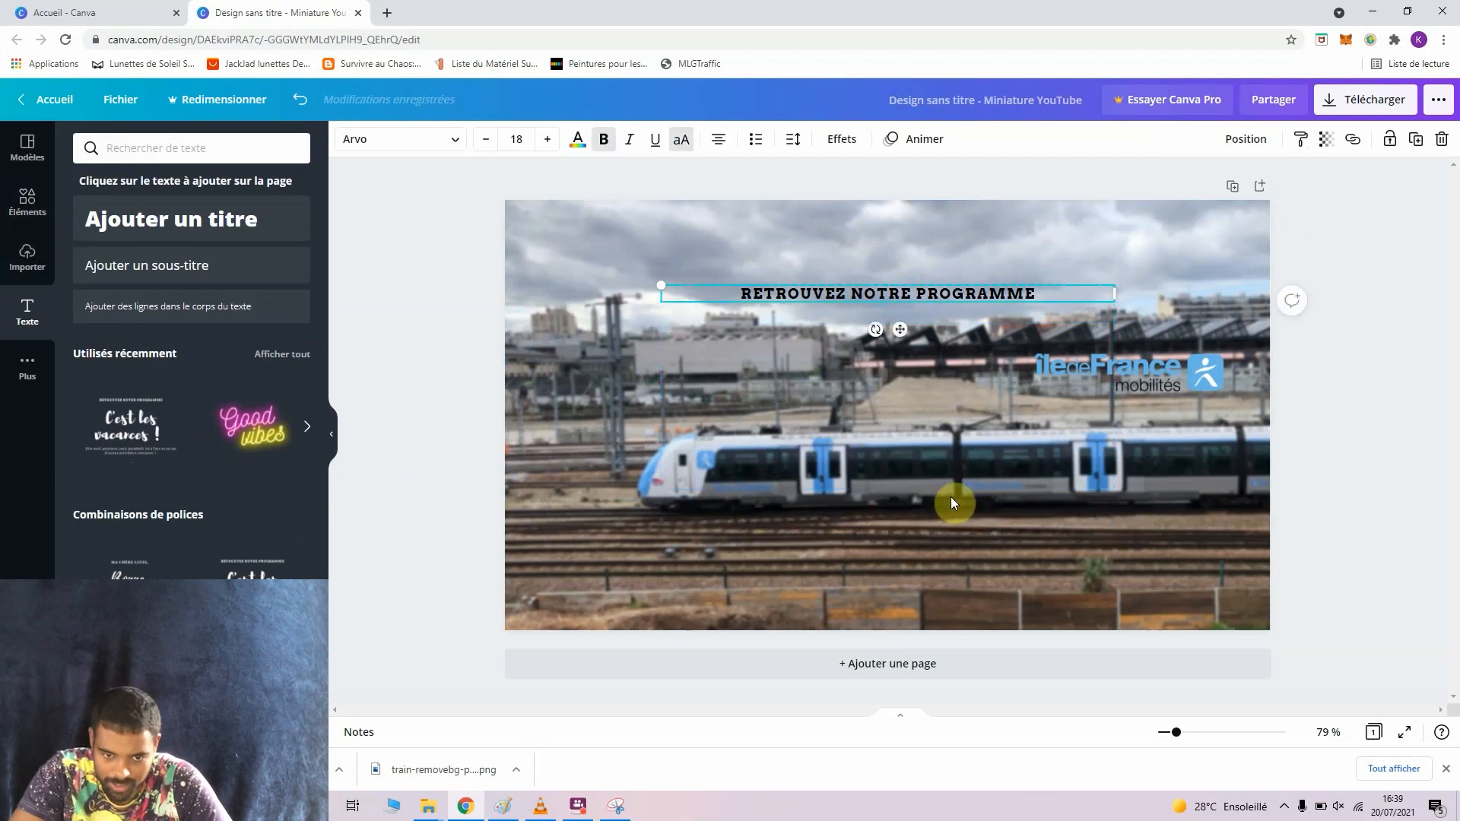
Replace the "RETROUVEZ NOTRE PROGRAMME" text with "SPOT EN LIGNE DE BANLIEUE".
{"action": "double_click", "coordinate": [1035, 301]}
{"action": "left_click", "coordinate": [1035, 297]}
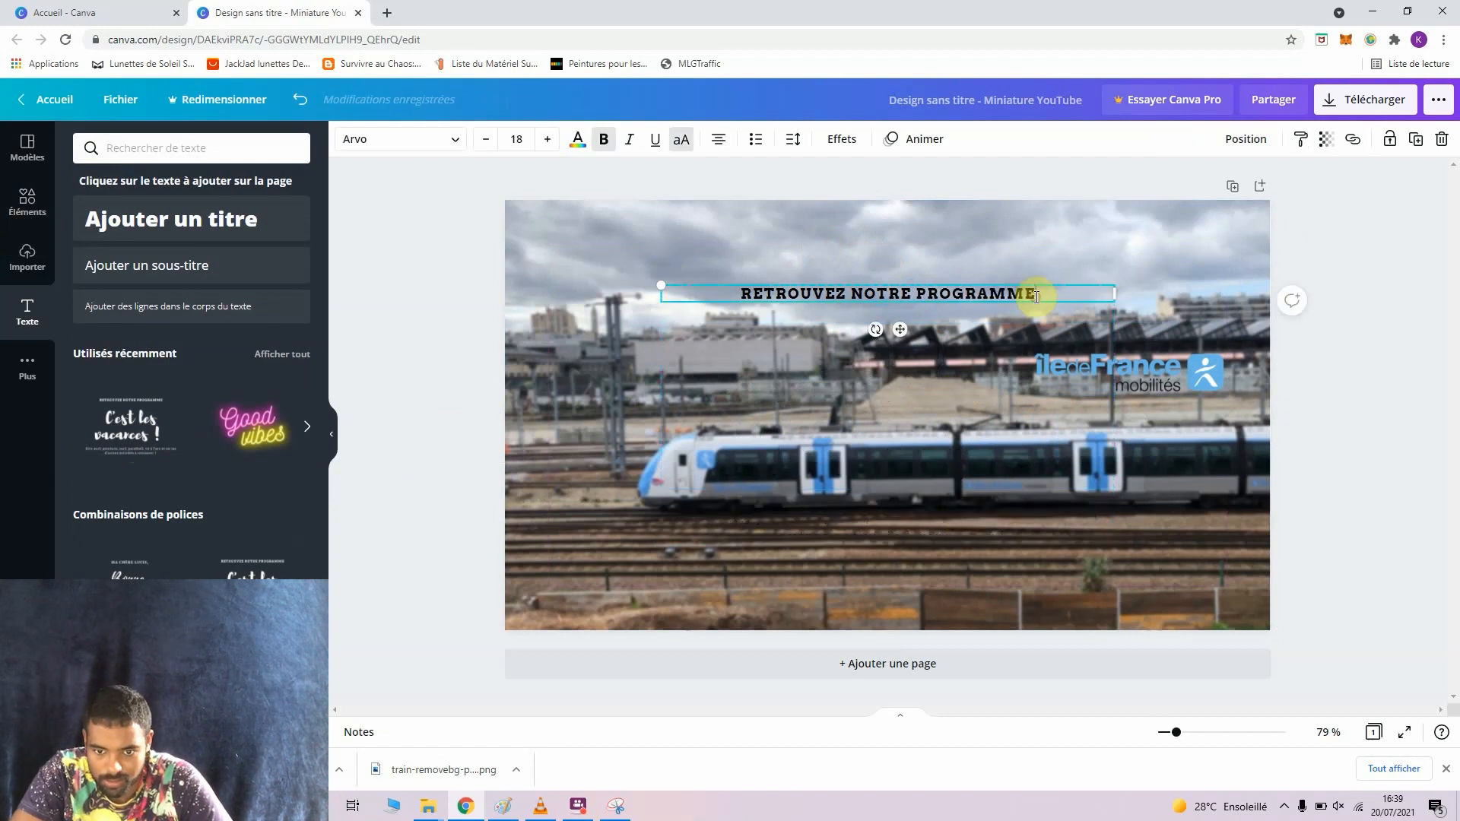
{"action": "left_click_drag", "start_coordinate": [1036, 296], "coordinate": [699, 287]}
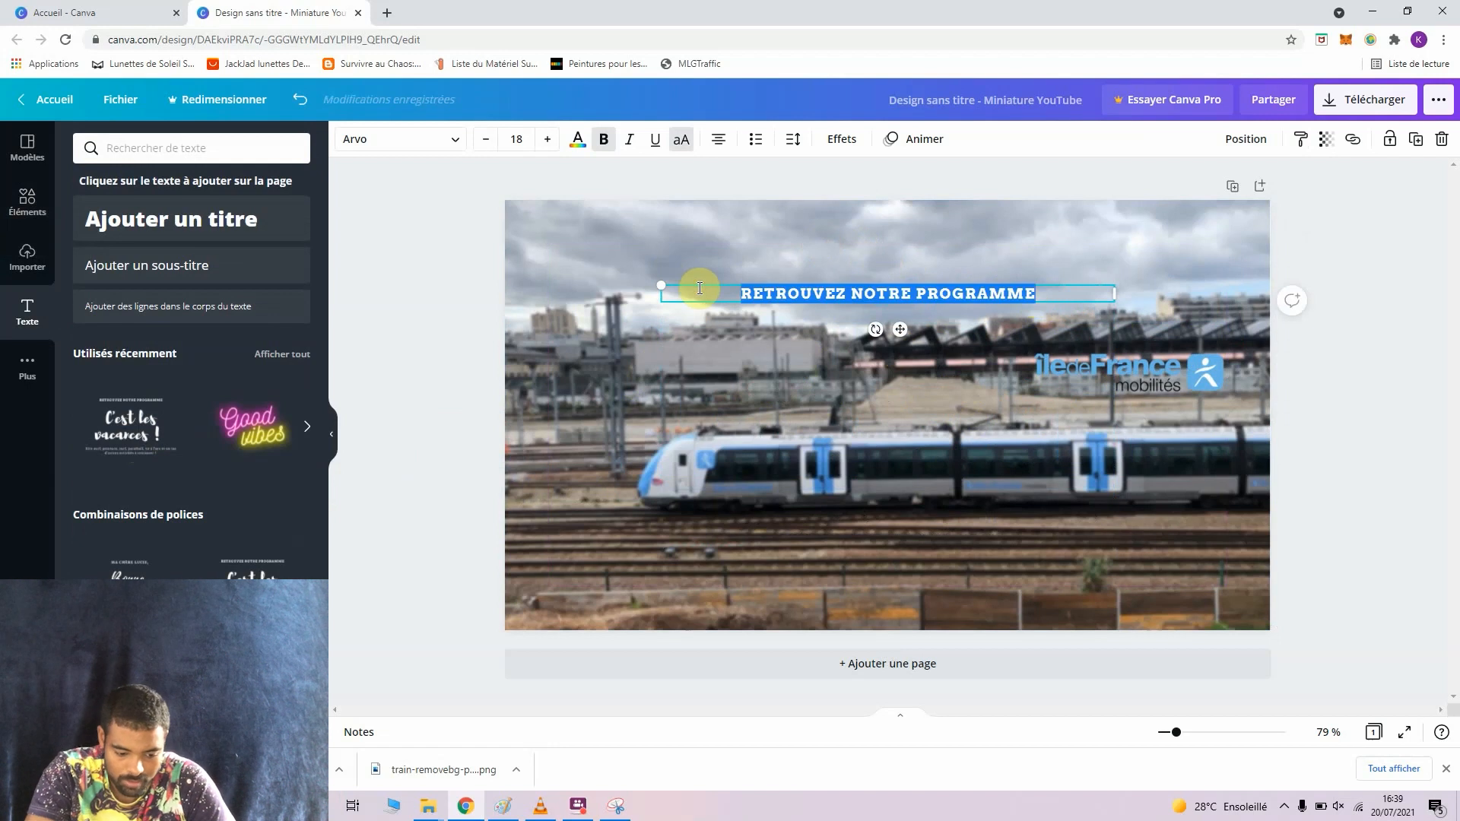
{"action": "type", "text": "SPOT "}
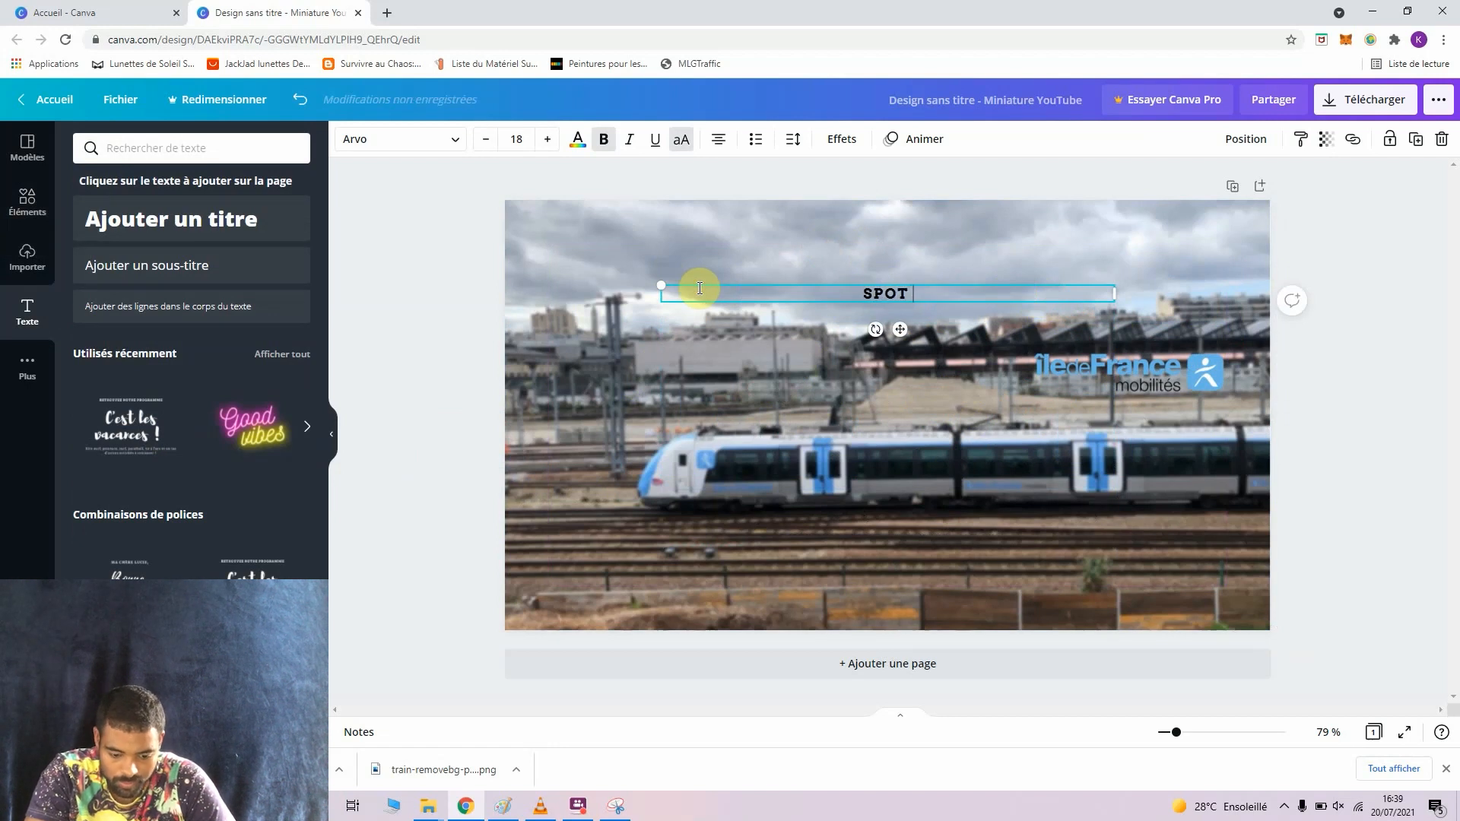
{"action": "type", "text": "EN LIGNE"}
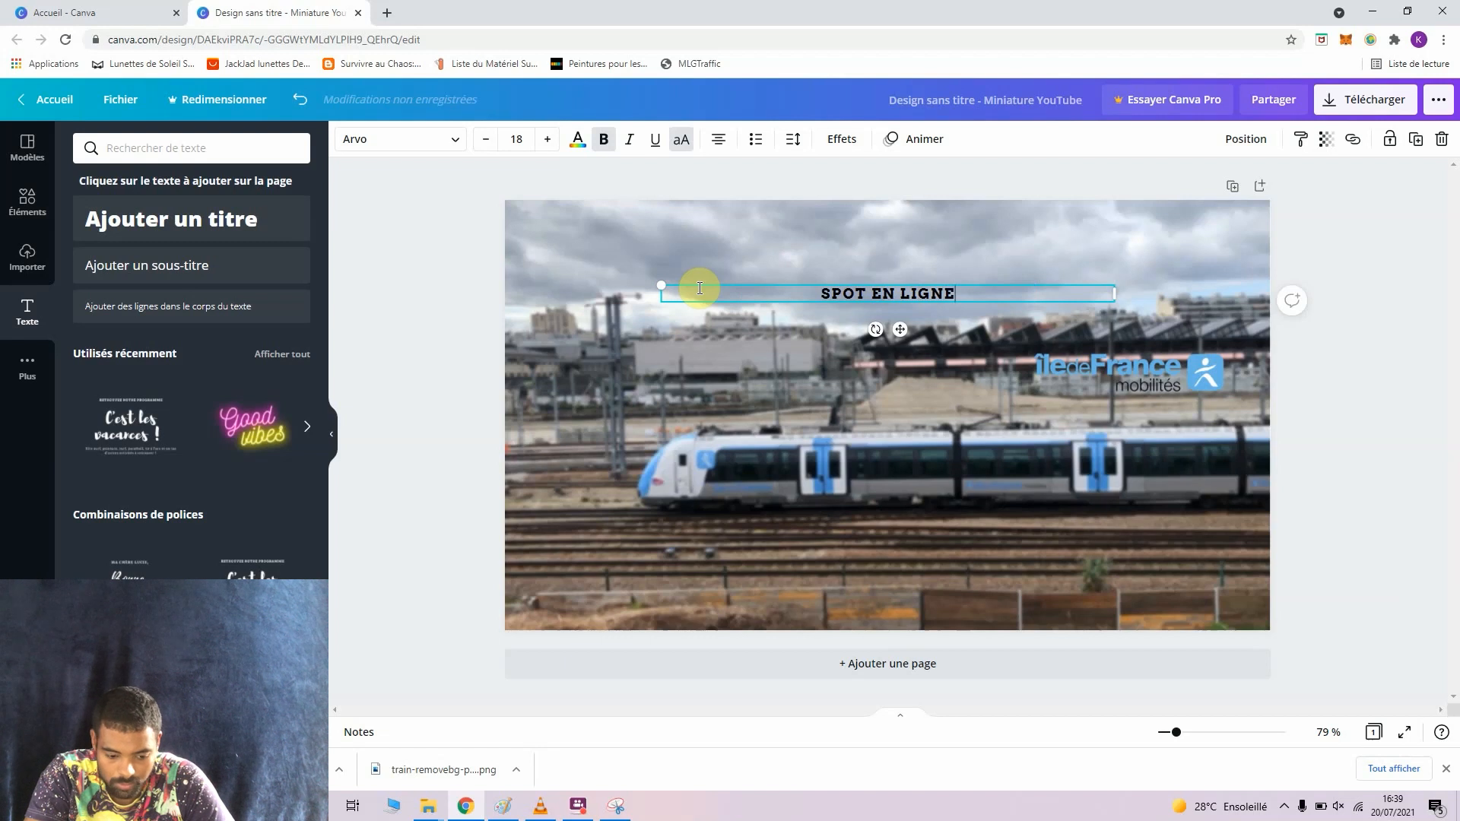
{"action": "type", "text": " DE"}
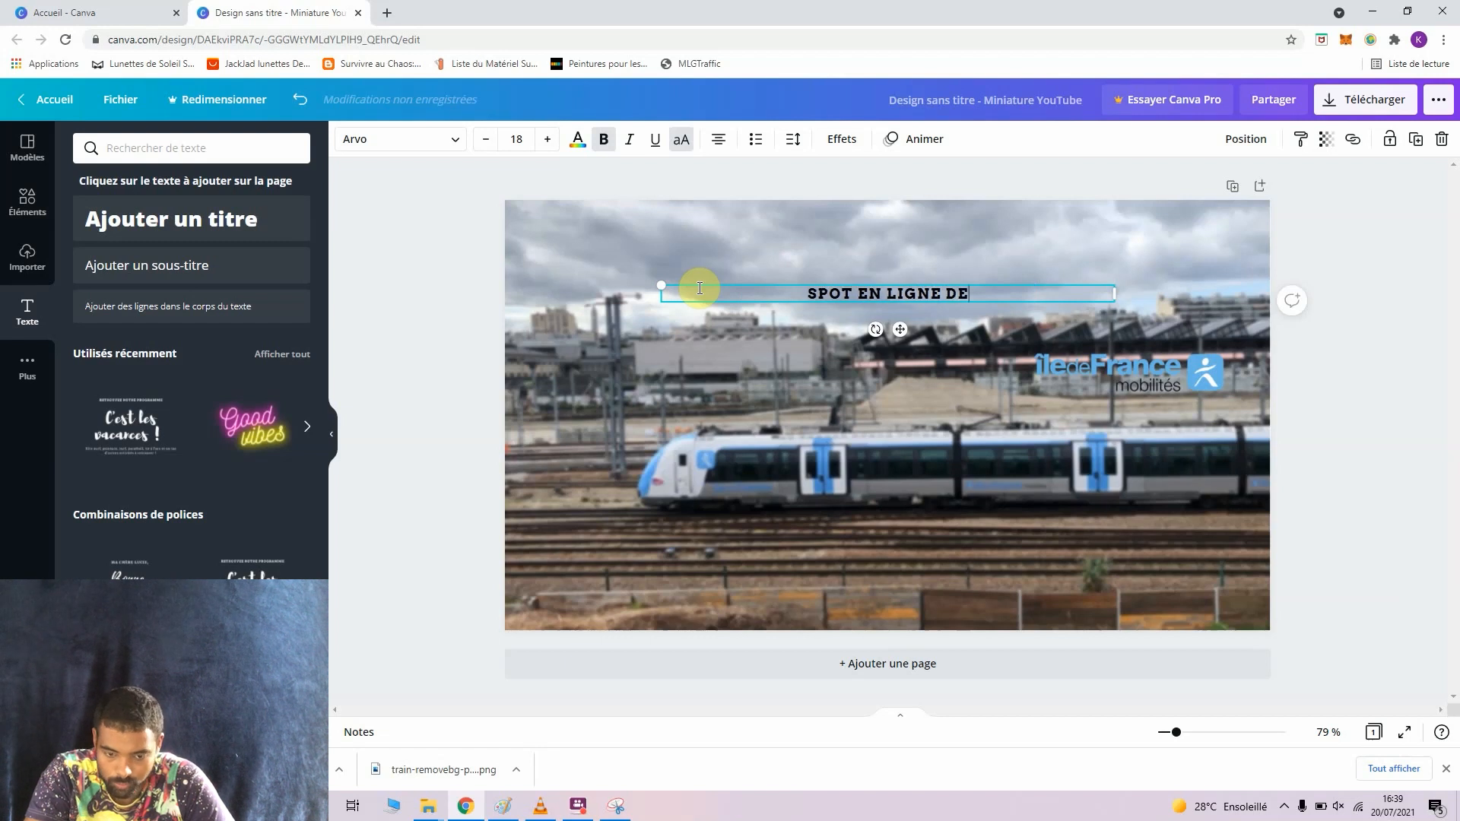
{"action": "type", "text": " BANLI"}
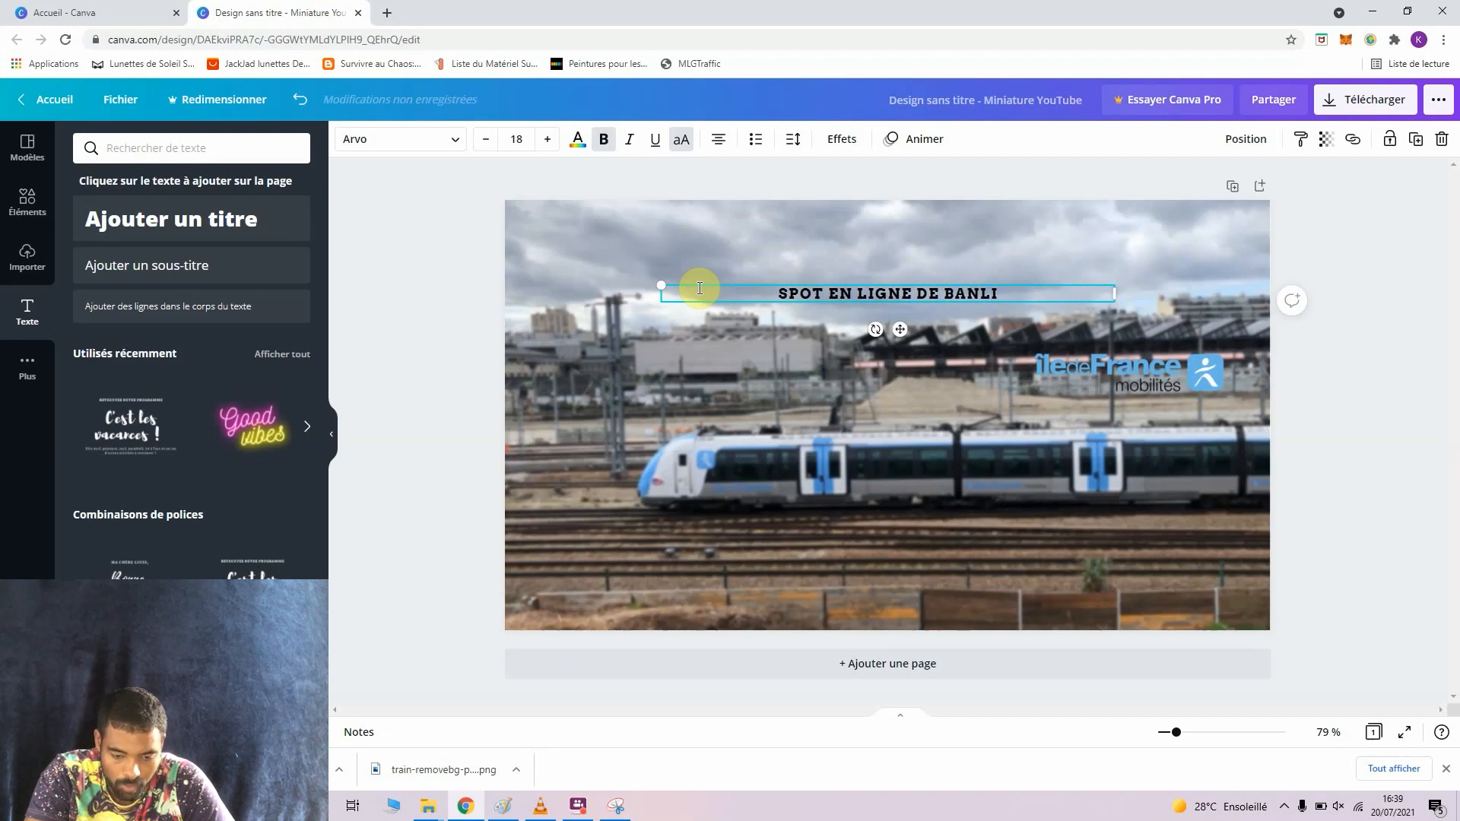
{"action": "type", "text": "UE"}
{"action": "key", "text": "BackSpace"}
{"action": "key", "text": "BackSpace"}
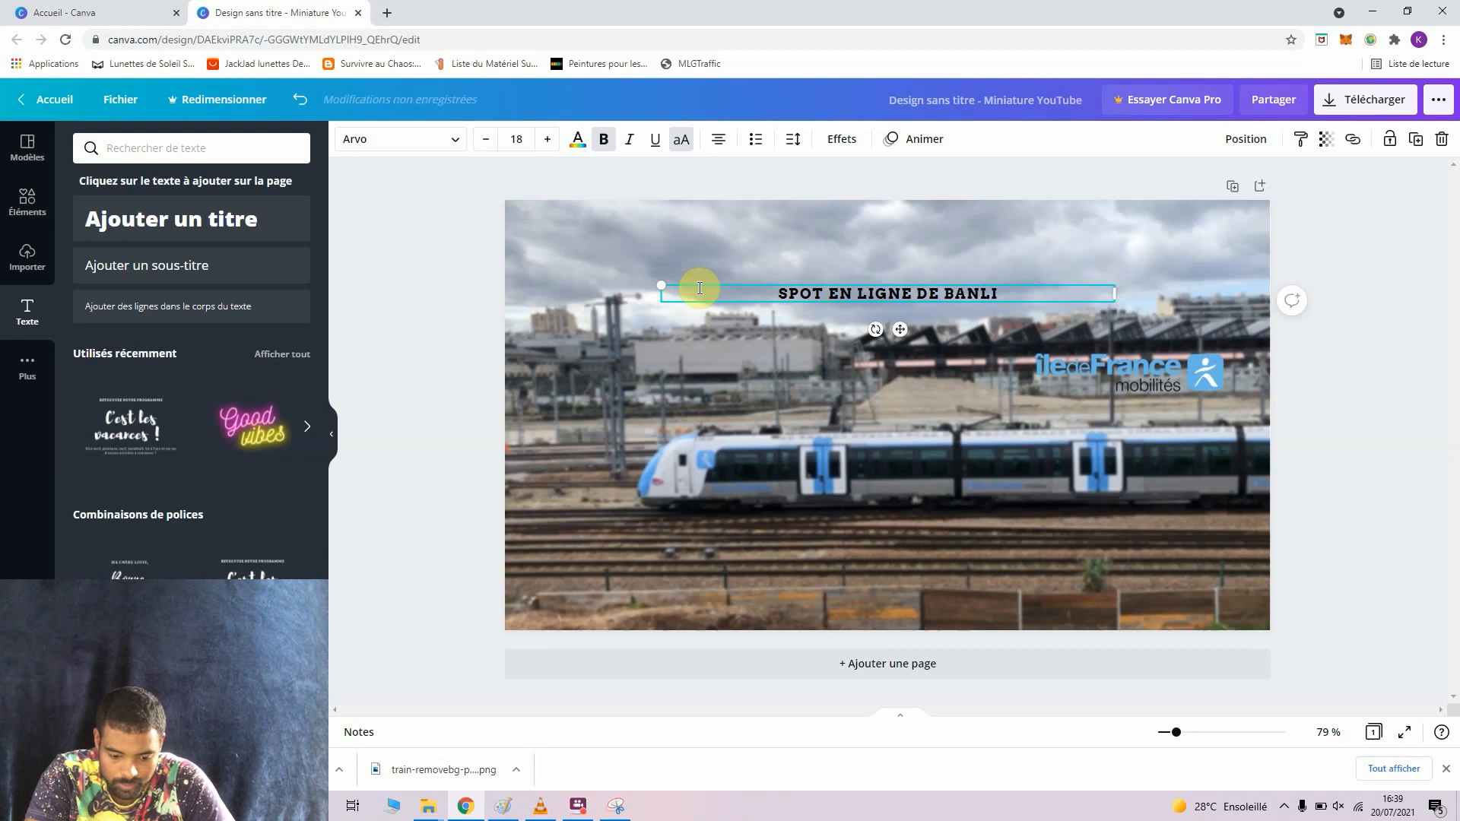
{"action": "type", "text": "EUE"}
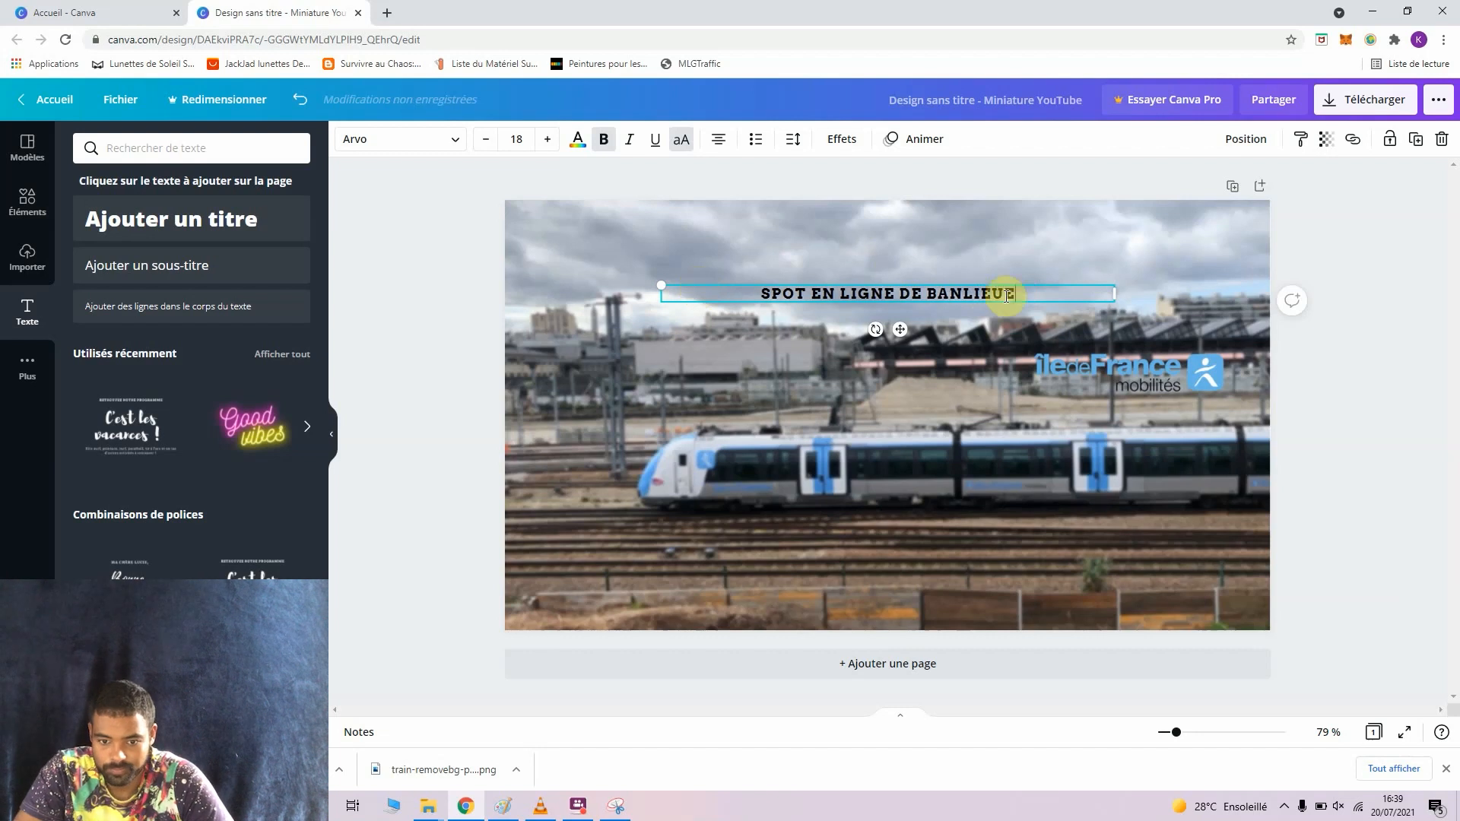
Set the font size of the "SPOT EN LIGNE DE BANLIEUE" title to 40.
{"action": "left_click_drag", "start_coordinate": [1023, 294], "coordinate": [660, 294]}
{"action": "left_click", "coordinate": [521, 139]}
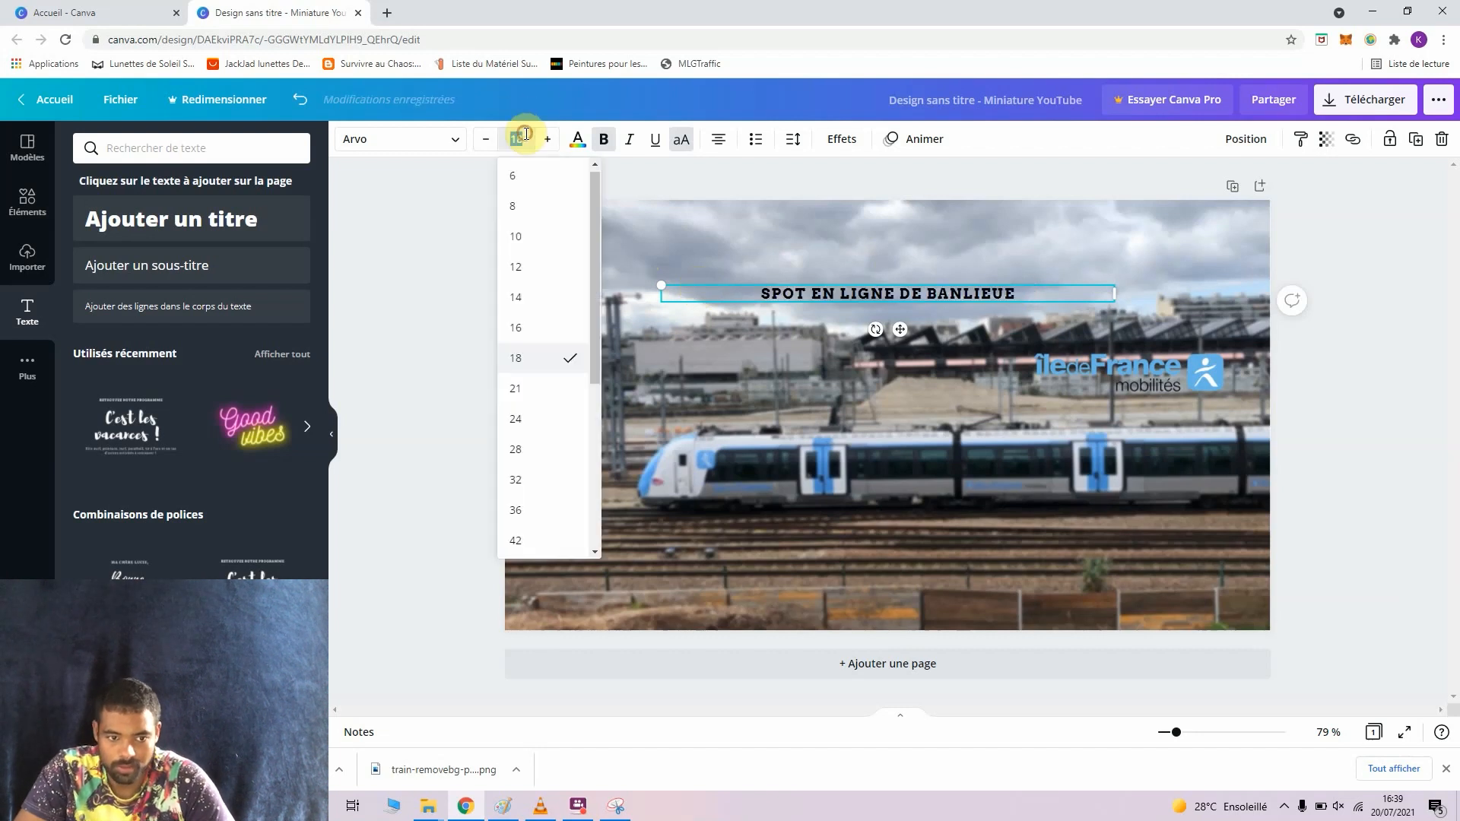
{"action": "type", "text": "40"}
{"action": "key", "text": "Return"}
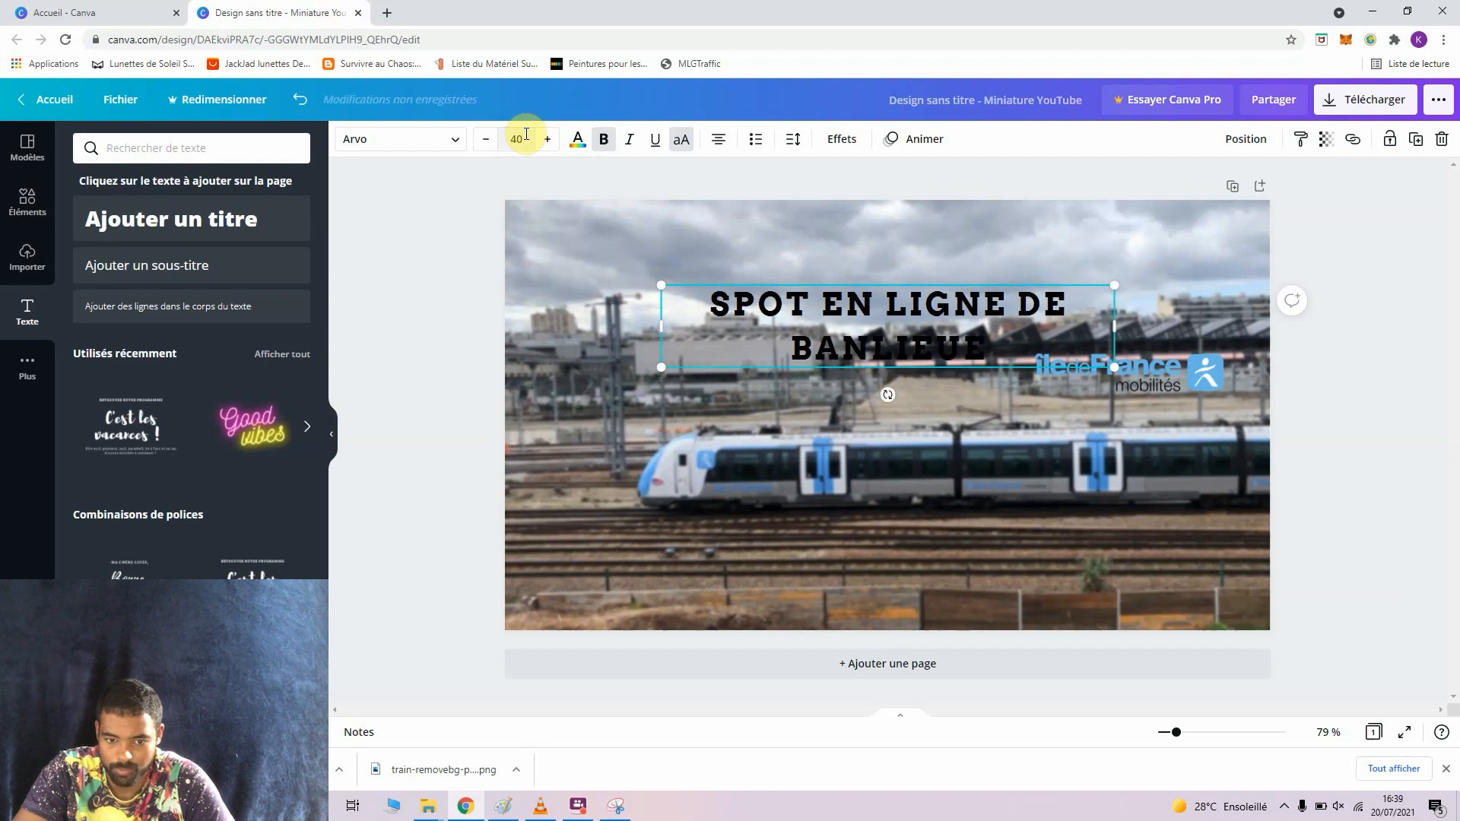
{"action": "left_click", "coordinate": [855, 486]}
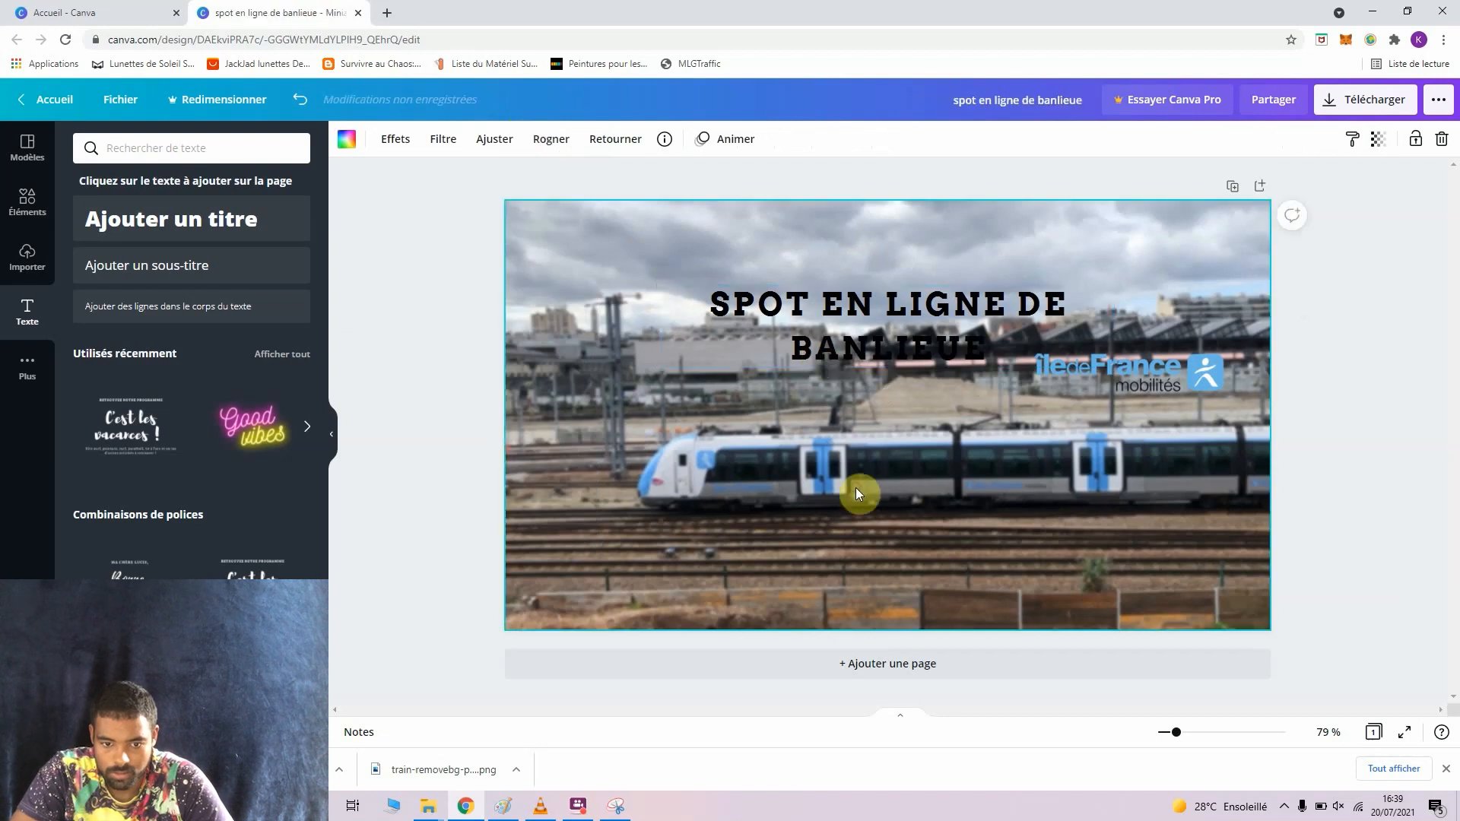
Move the title up into the sky area and widen its text box so the text fits on a single line.
{"action": "left_click", "coordinate": [855, 346]}
{"action": "left_click_drag", "start_coordinate": [855, 340], "coordinate": [745, 308]}
{"action": "key", "text": "ctrl+b"}
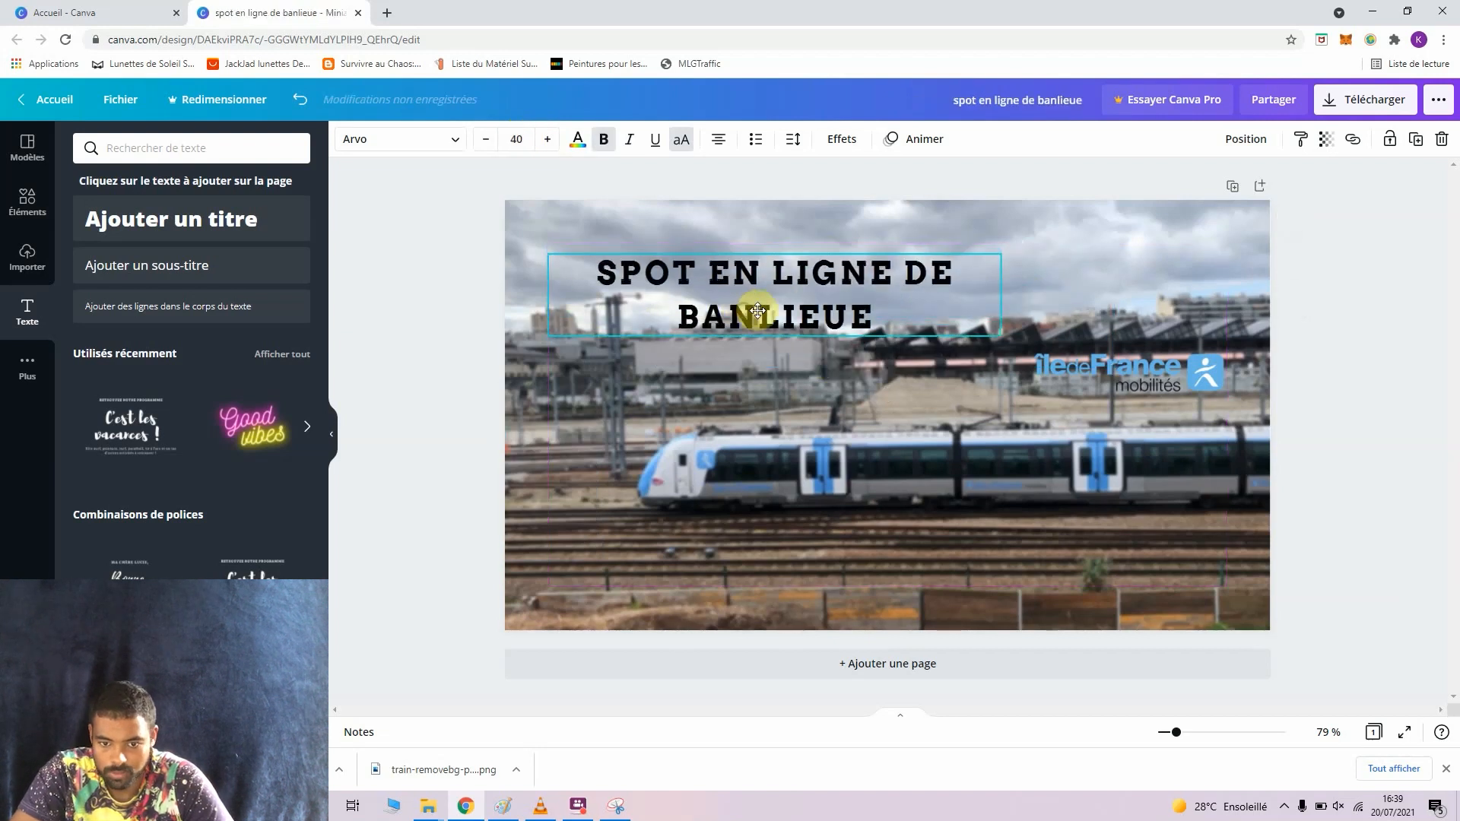
{"action": "left_click_drag", "start_coordinate": [1001, 292], "coordinate": [1218, 295]}
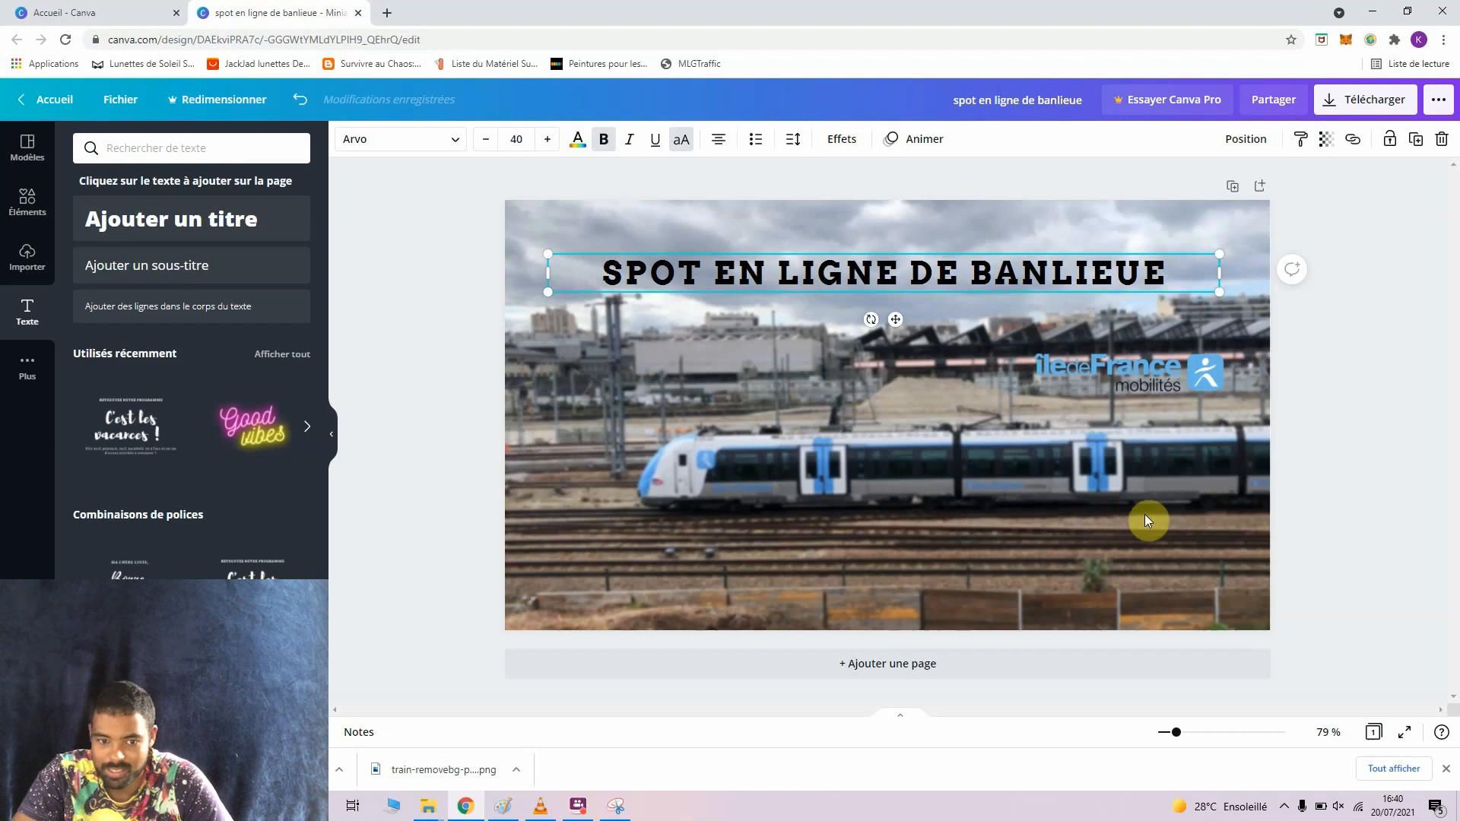
{"action": "left_click", "coordinate": [674, 348]}
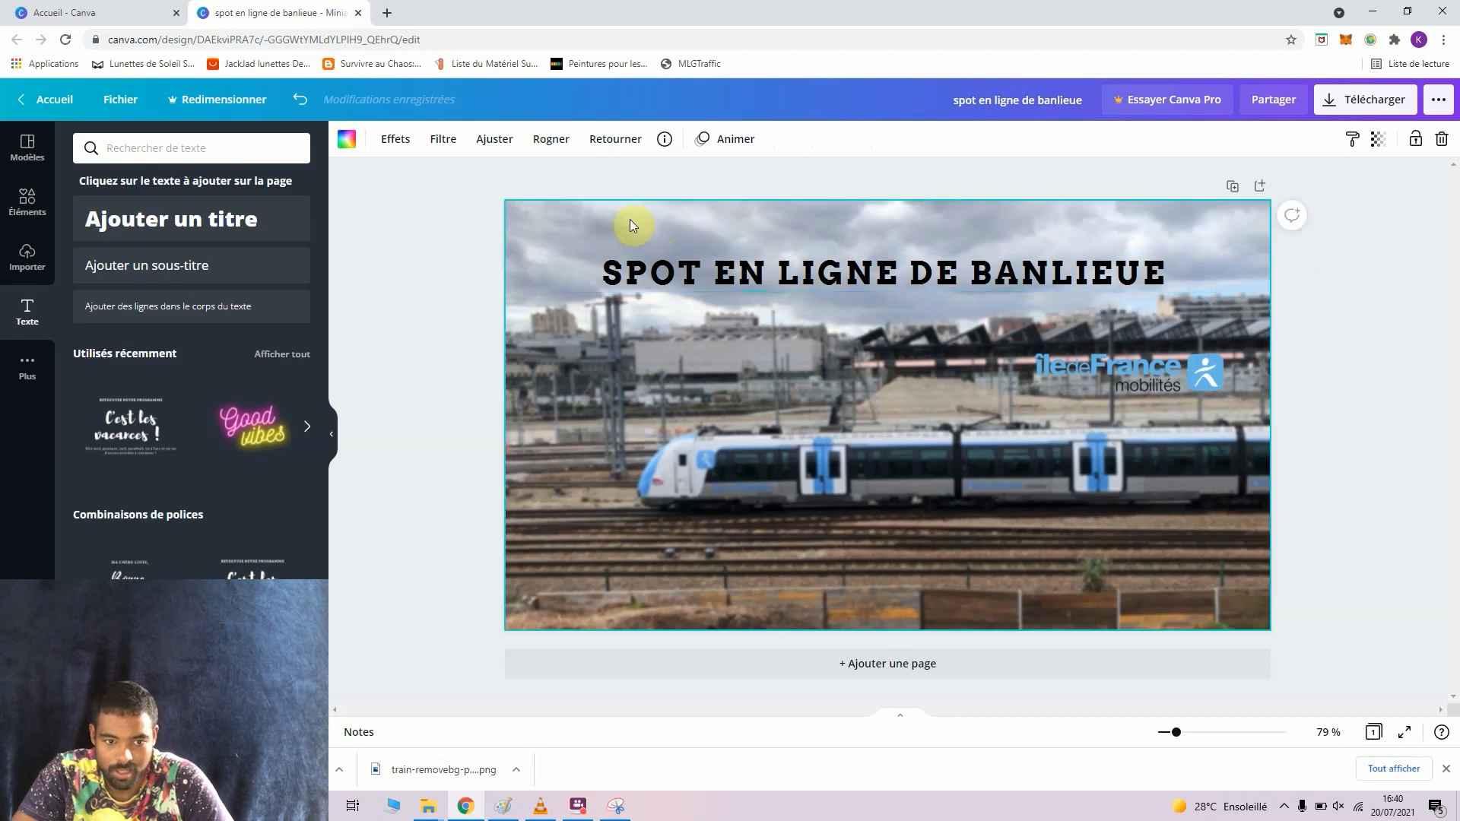
{"action": "left_click", "coordinate": [679, 275]}
{"action": "right_click", "coordinate": [679, 272]}
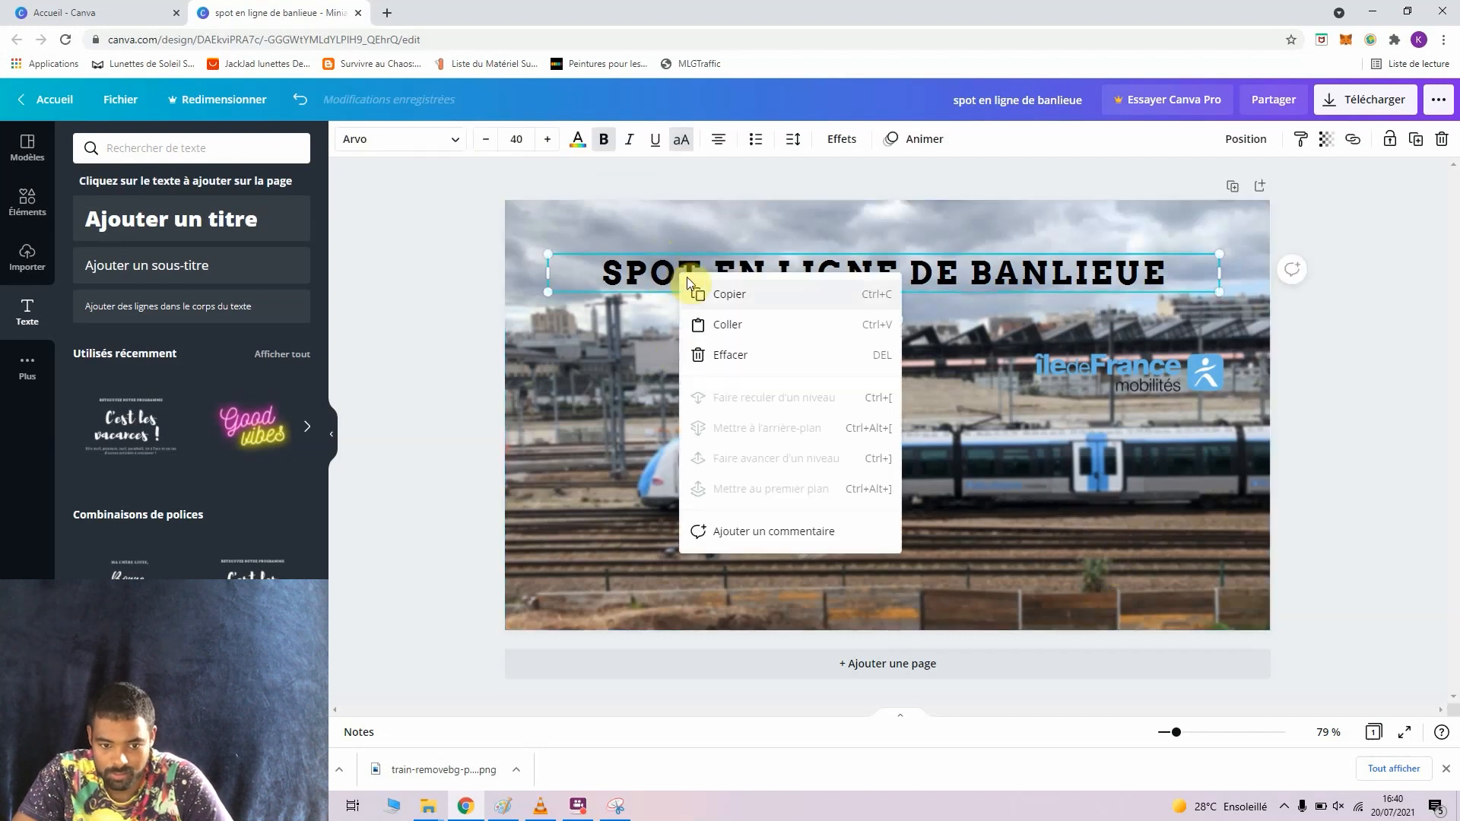
{"action": "left_click", "coordinate": [743, 330]}
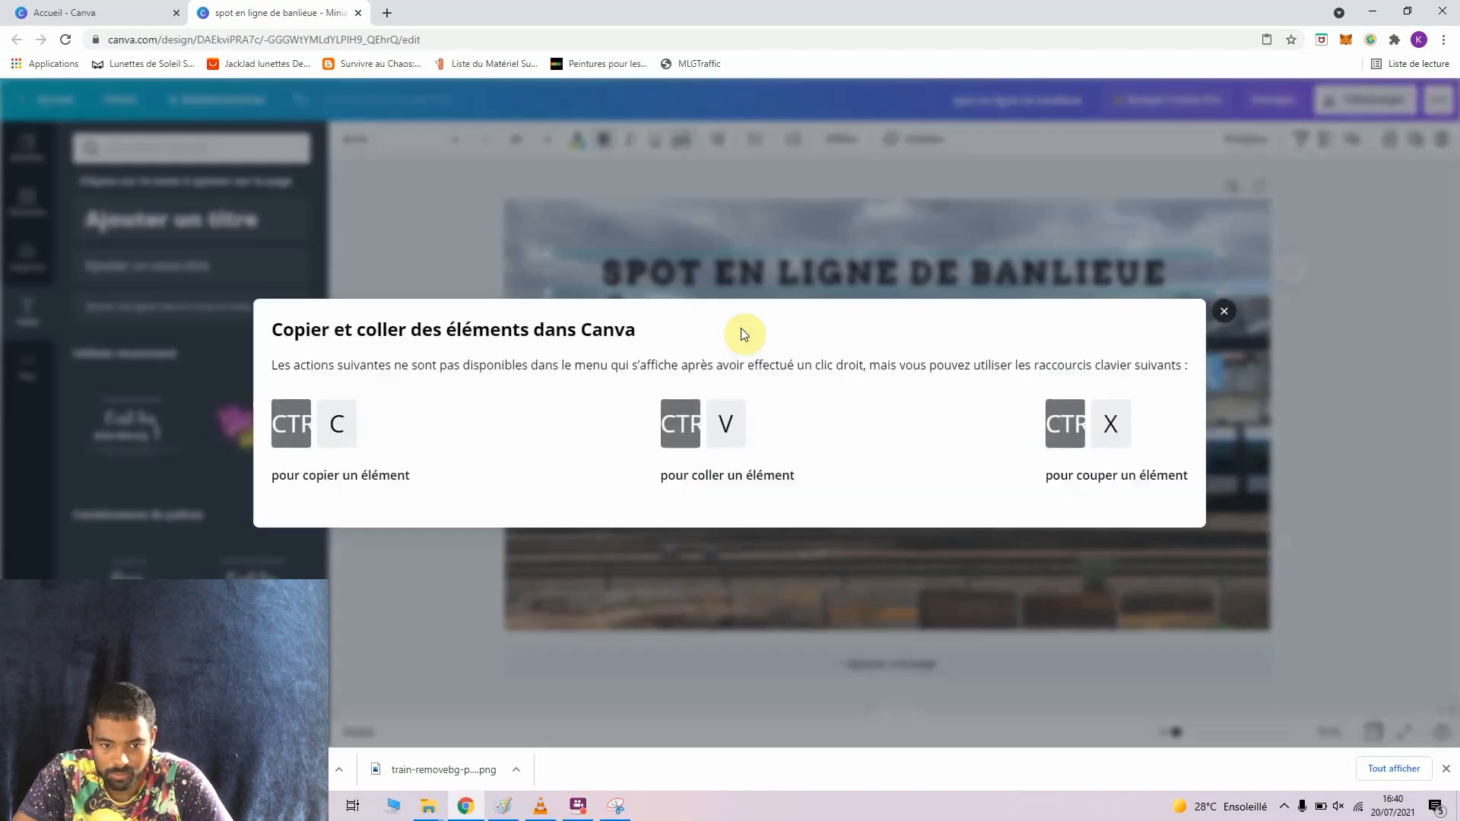
{"action": "left_click", "coordinate": [1223, 311]}
Duplicate the "SPOT EN LIGNE DE BANLIEUE" title and move the copy down over the train.
{"action": "right_click", "coordinate": [778, 258]}
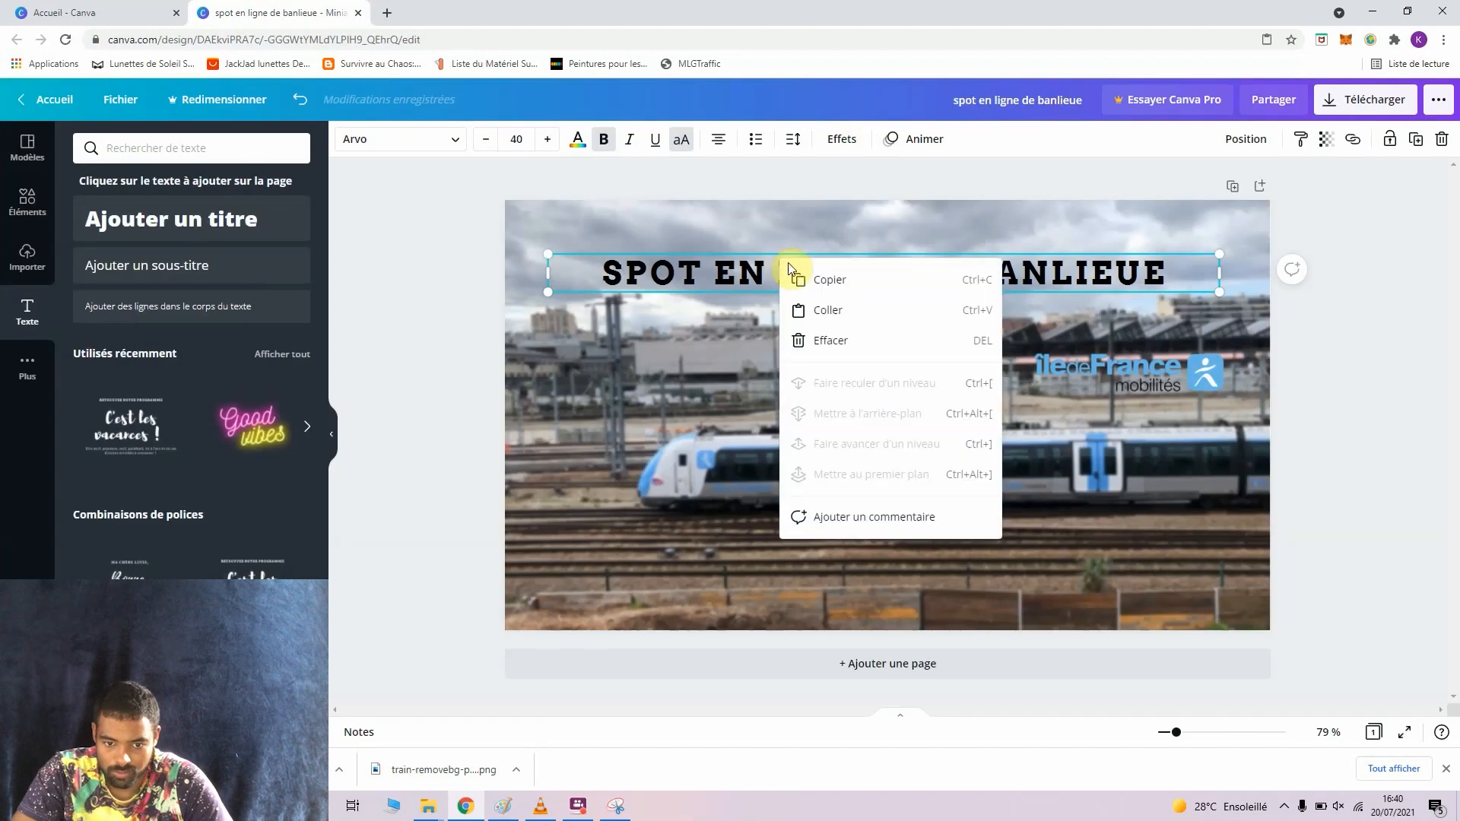
{"action": "left_click", "coordinate": [793, 277]}
{"action": "left_click", "coordinate": [774, 422]}
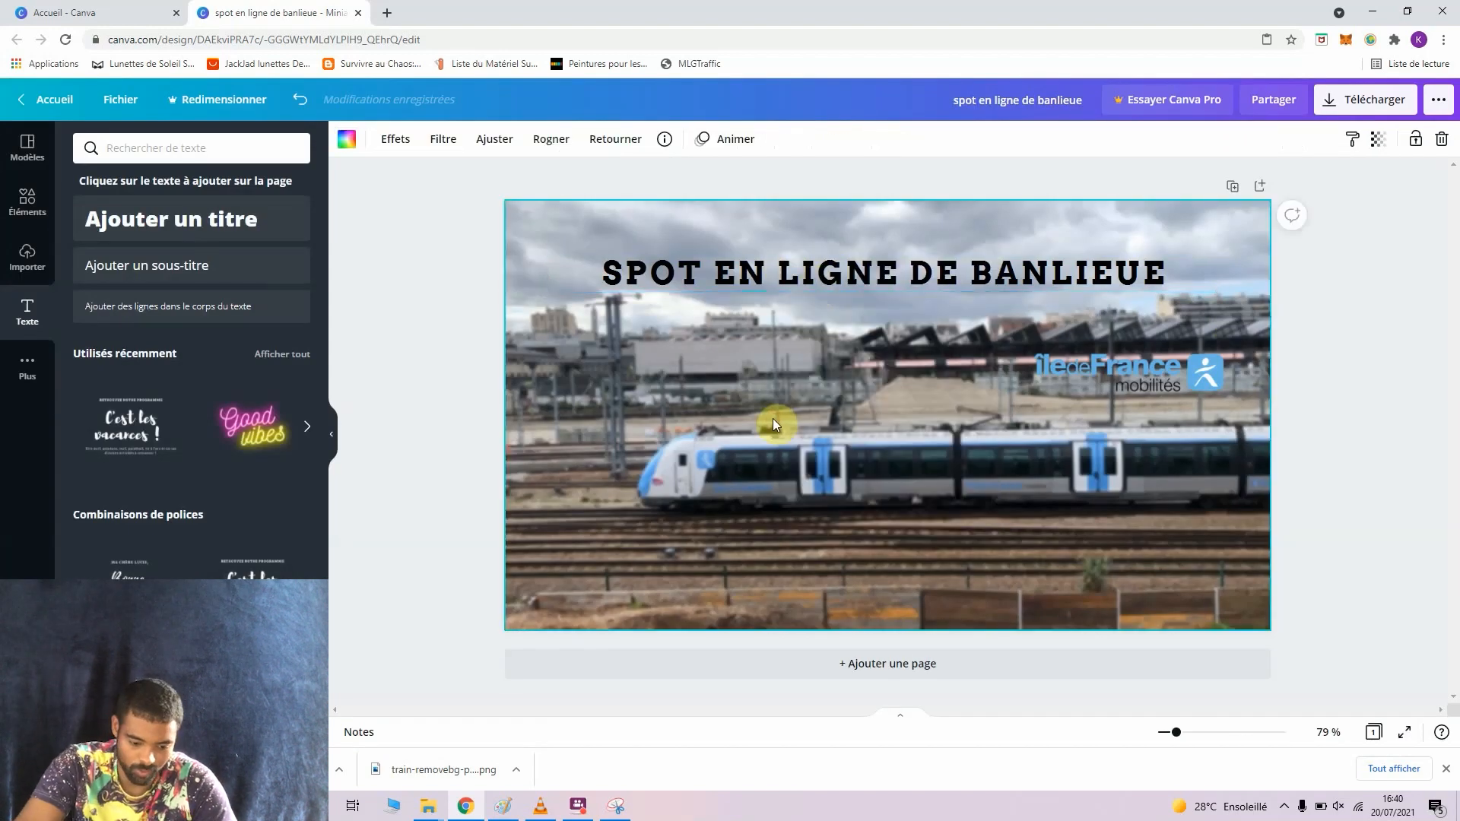
{"action": "key", "text": "ctrl+v"}
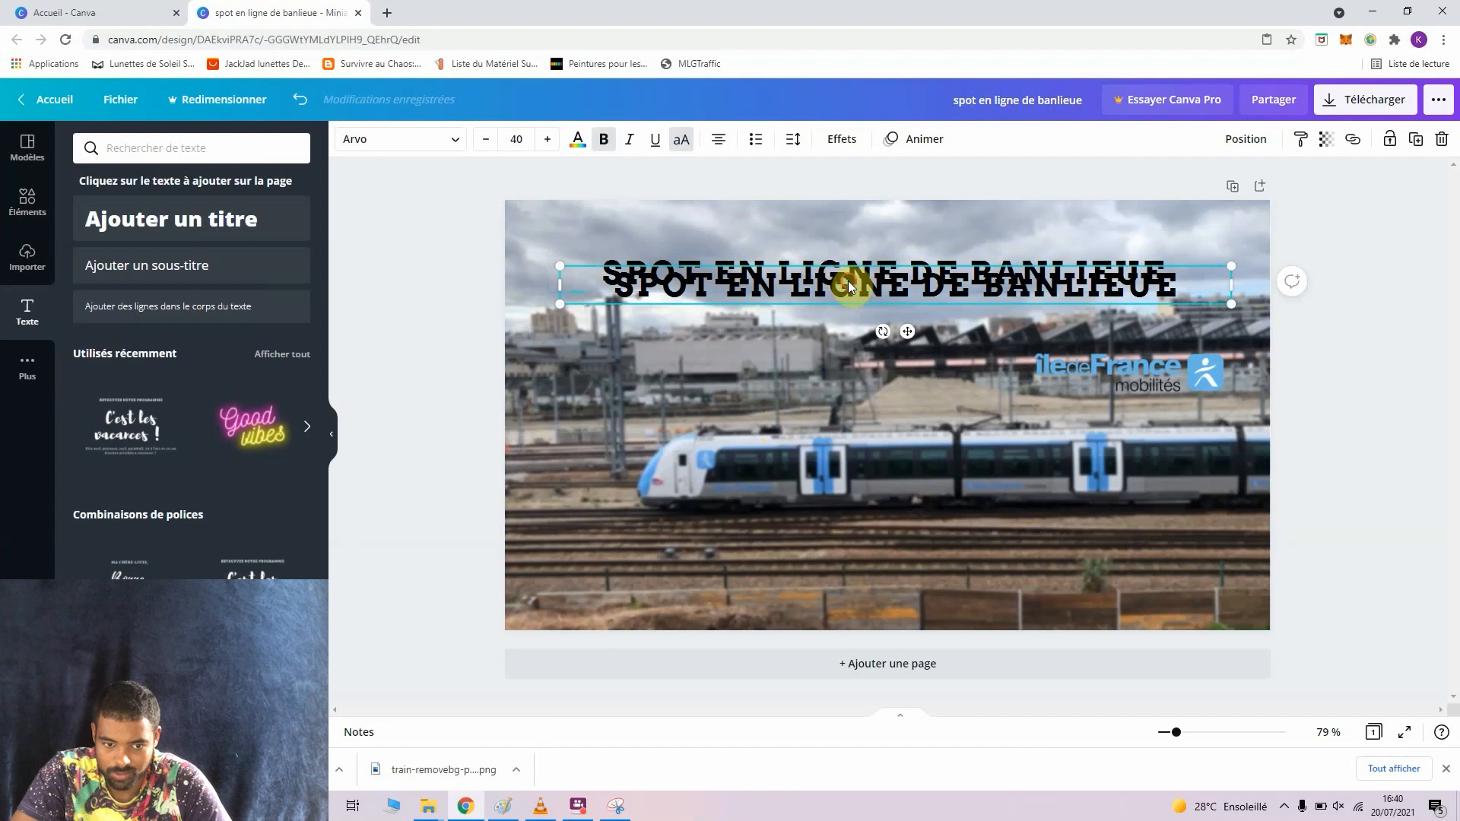
{"action": "left_click_drag", "start_coordinate": [850, 285], "coordinate": [815, 478]}
Replace the duplicated title's text with the letters A, R, I, S, one letter per line.
{"action": "double_click", "coordinate": [1151, 473]}
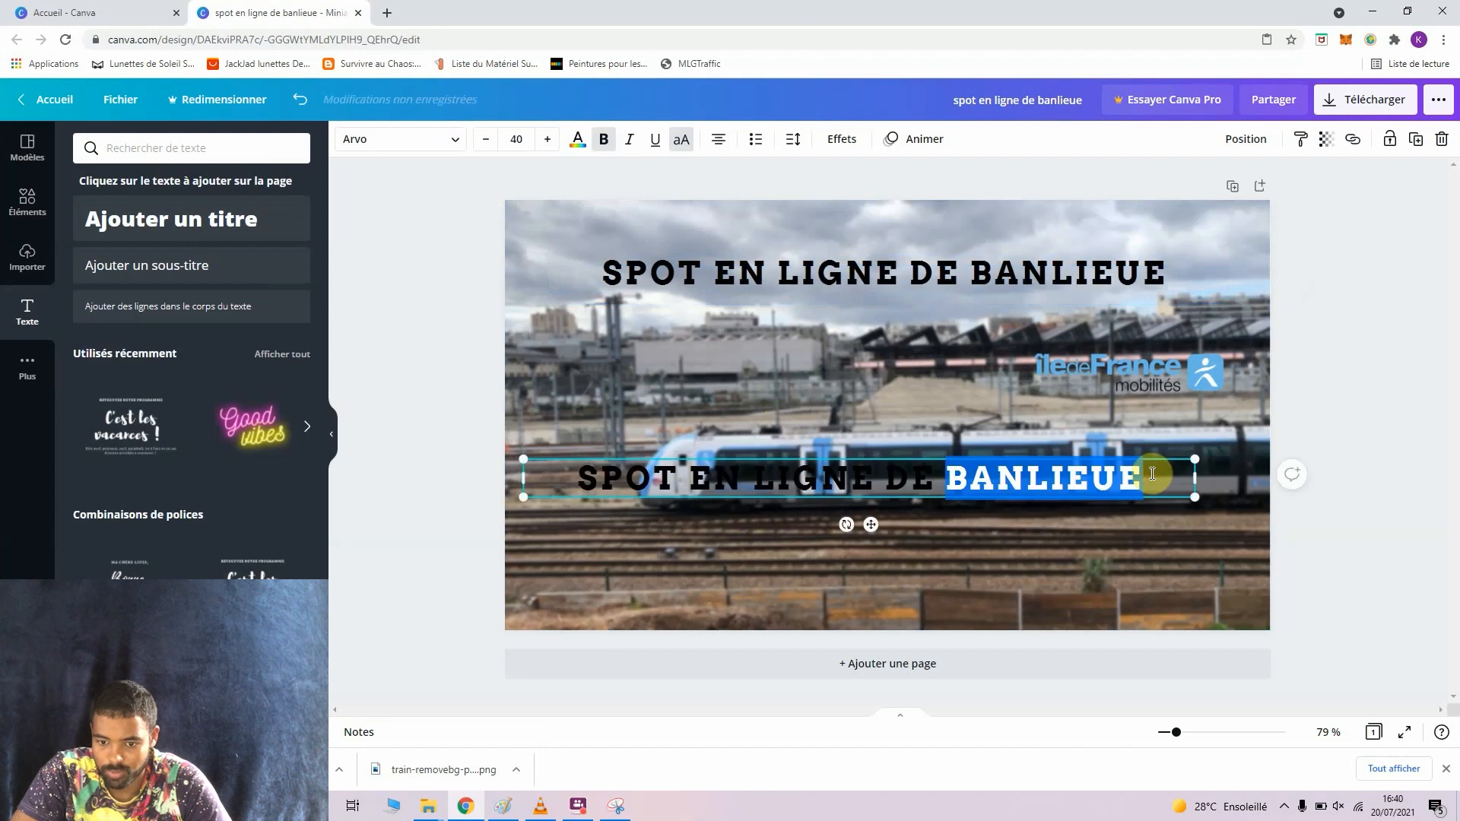
{"action": "key", "text": "BackSpace"}
{"action": "key", "text": "BackSpace"}
{"action": "key", "text": "BackSpace"}
{"action": "key", "text": "BackSpace"}
{"action": "key", "text": "BackSpace"}
{"action": "key", "text": "BackSpace"}
{"action": "key", "text": "BackSpace"}
{"action": "key", "text": "BackSpace"}
{"action": "key", "text": "BackSpace"}
{"action": "key", "text": "BackSpace"}
{"action": "key", "text": "BackSpace"}
{"action": "key", "text": "BackSpace"}
{"action": "key", "text": "BackSpace"}
{"action": "key", "text": "BackSpace"}
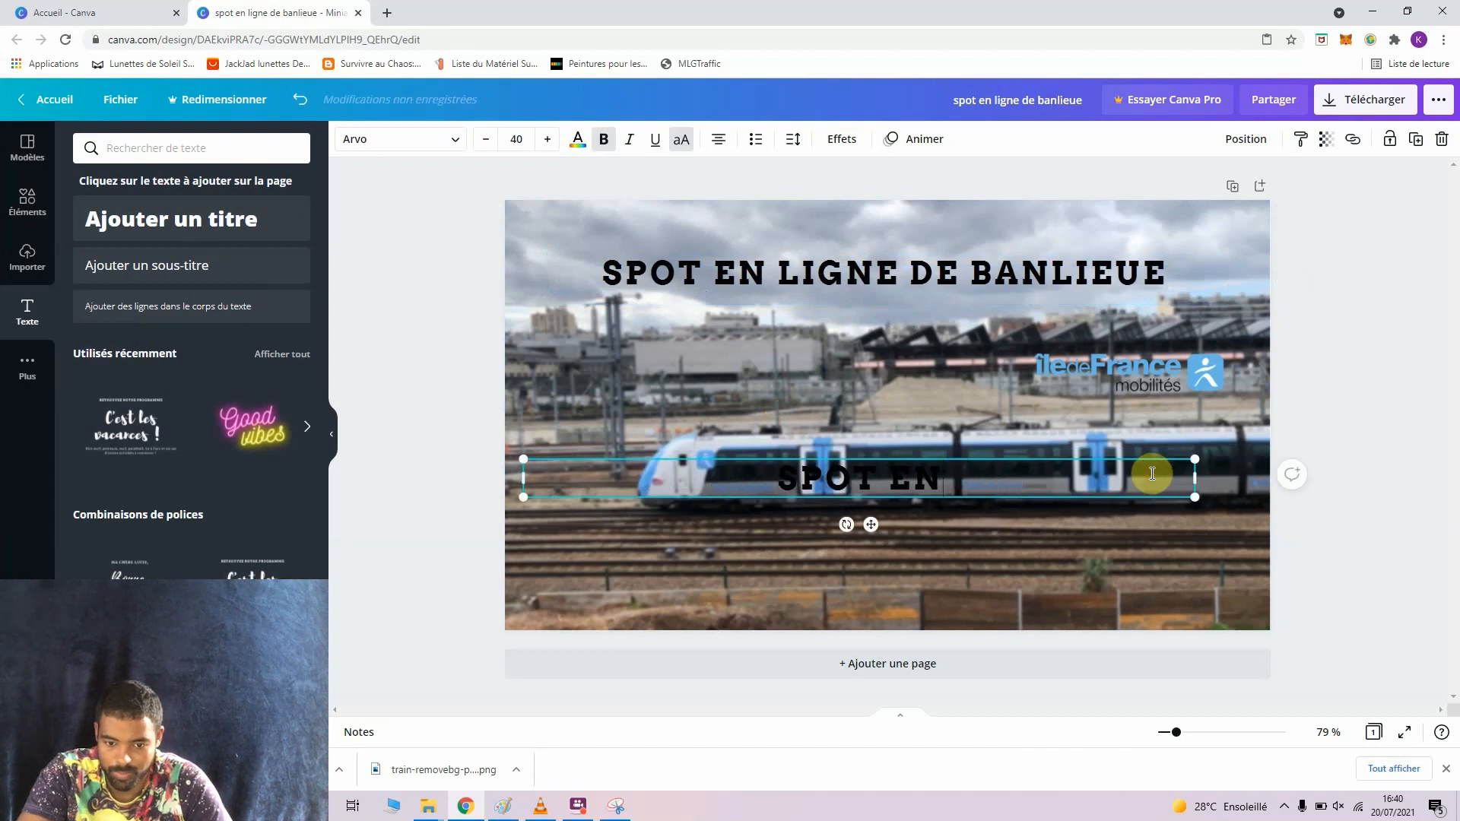
{"action": "key", "text": "BackSpace"}
{"action": "key", "text": "BackSpace"}
{"action": "key", "text": "BackSpace"}
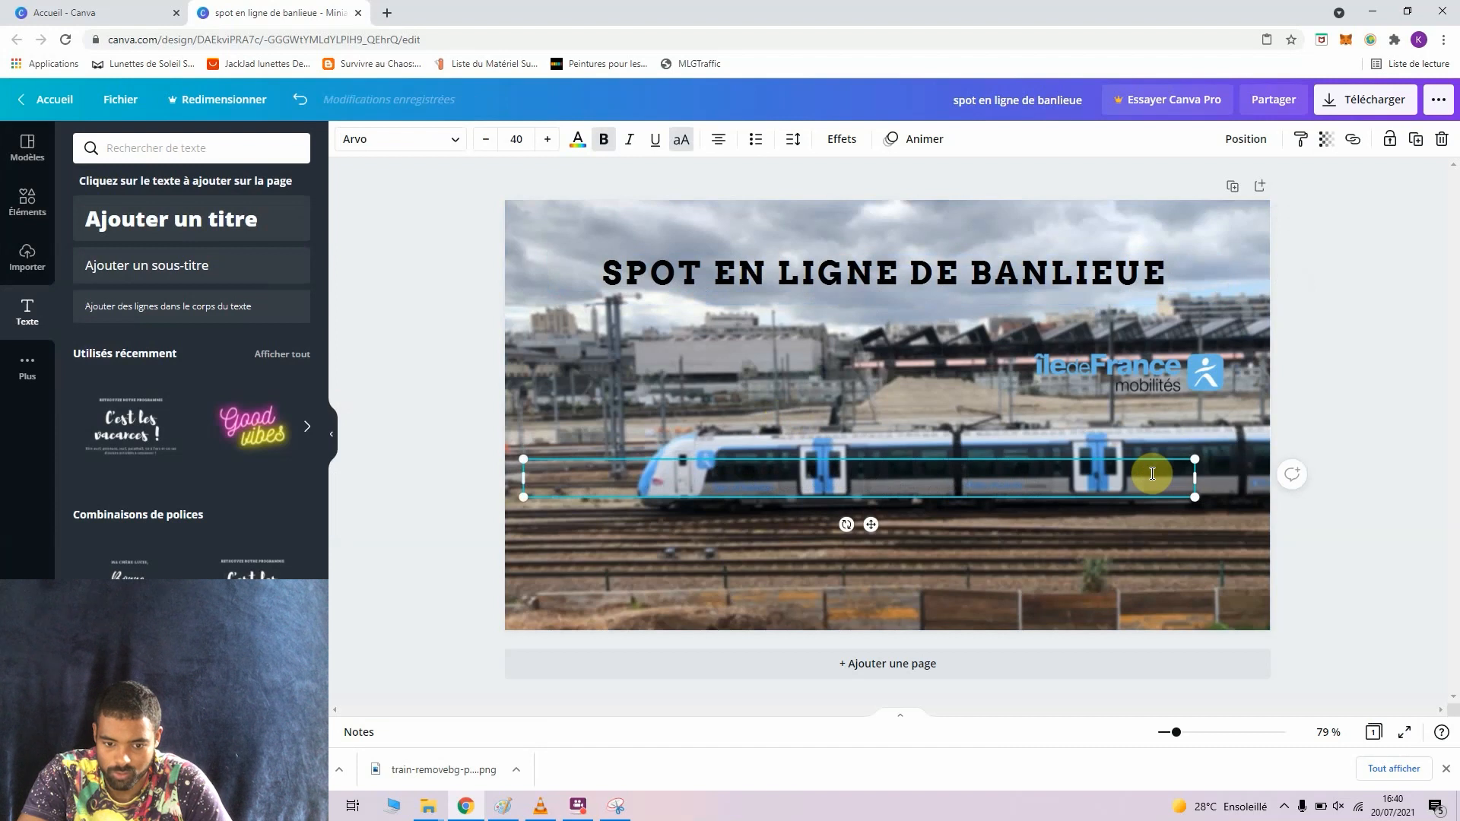
{"action": "type", "text": "A"}
{"action": "key", "text": "Return"}
{"action": "type", "text": "R"}
{"action": "key", "text": "Return"}
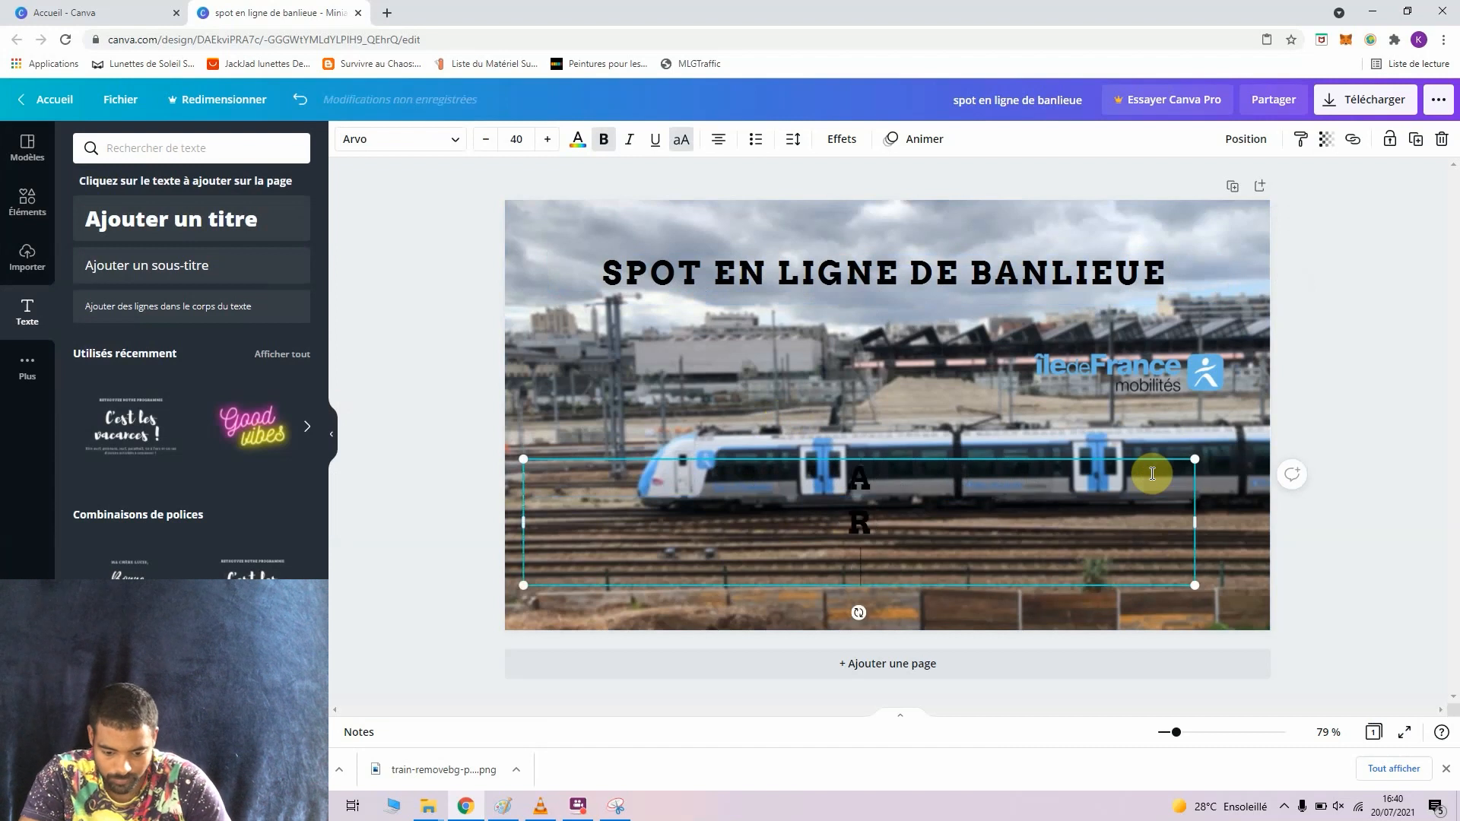
{"action": "type", "text": "I"}
{"action": "key", "text": "Return"}
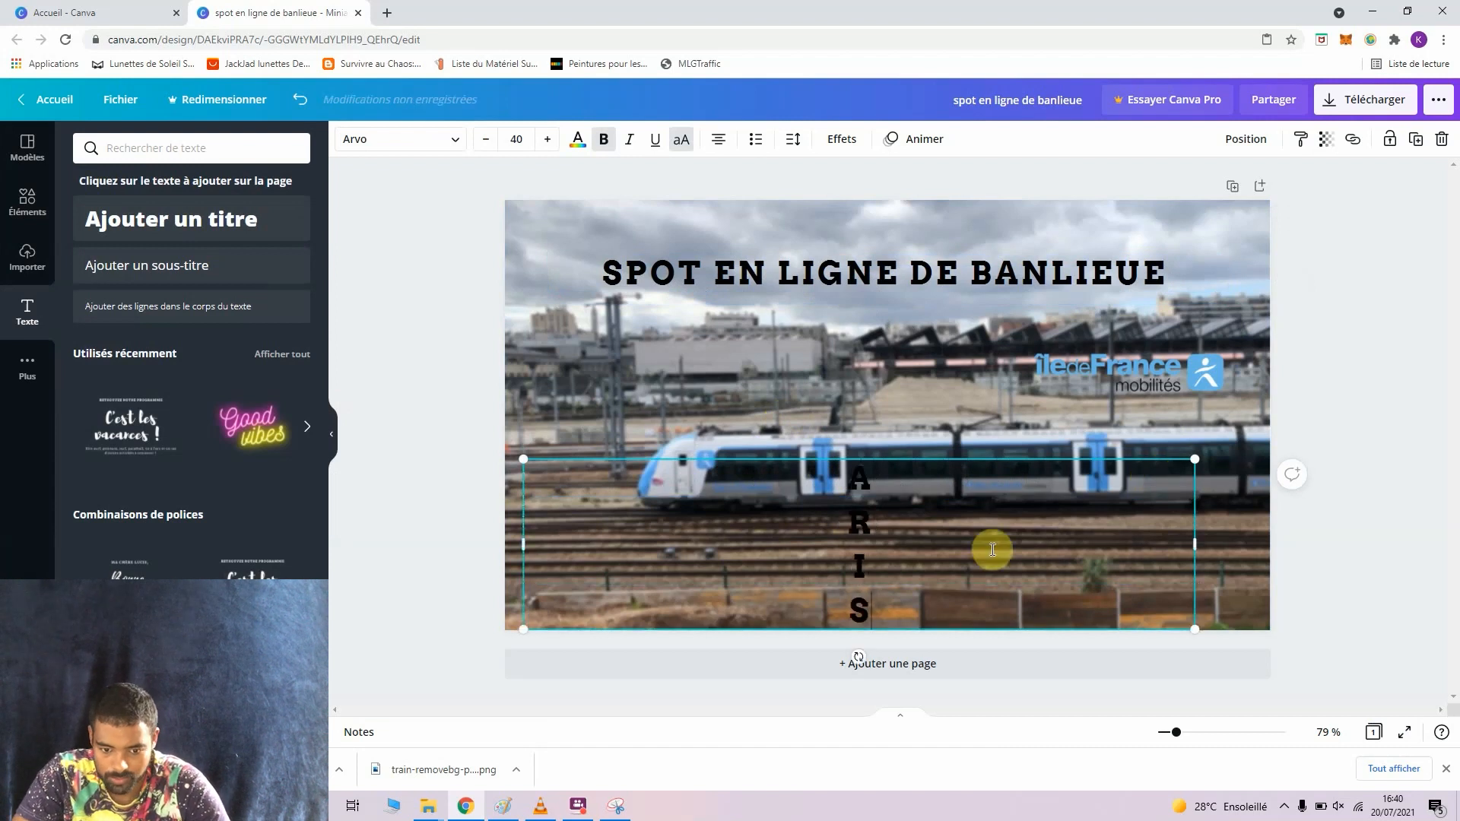
Move the vertical "ARIS" text directly beneath the P of "SPOT" in the title.
{"action": "left_click_drag", "start_coordinate": [880, 614], "coordinate": [836, 511]}
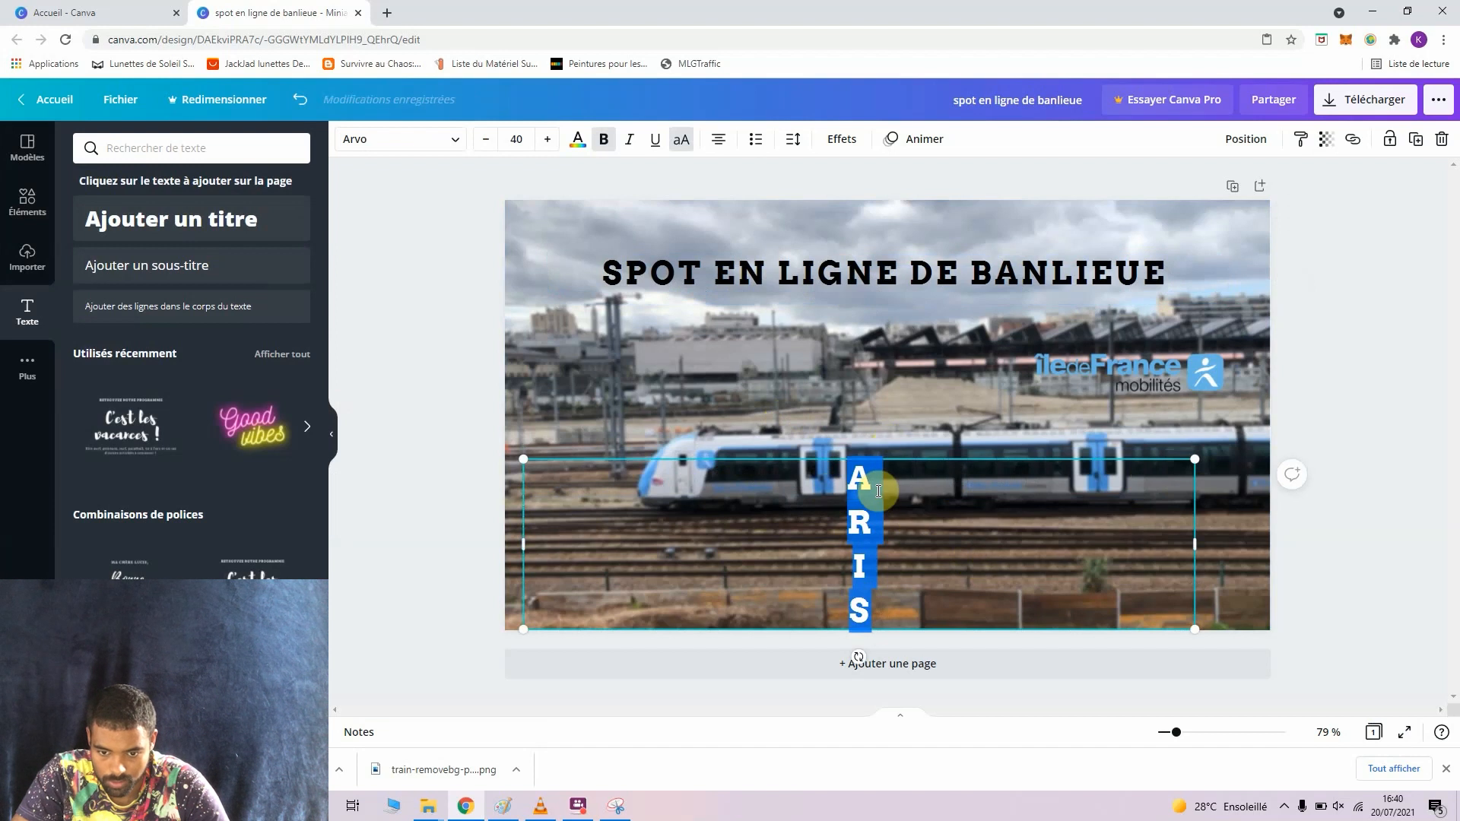
{"action": "left_click", "coordinate": [973, 408]}
{"action": "left_click", "coordinate": [861, 511]}
{"action": "left_click_drag", "start_coordinate": [858, 514], "coordinate": [638, 334]}
Change the colour of the vertical "ARIS" letters to the default yellow.
{"action": "left_click", "coordinate": [659, 433]}
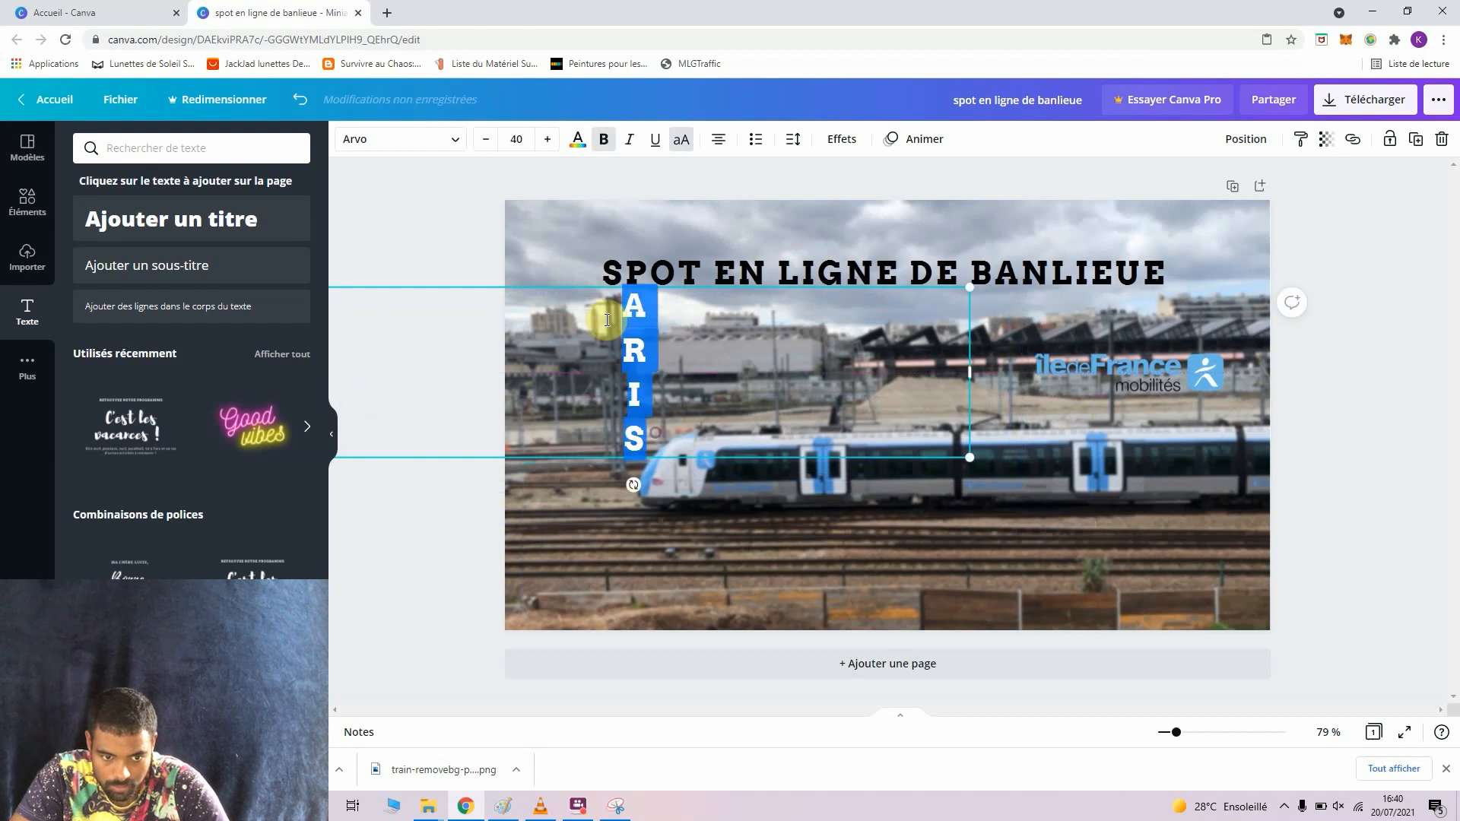
{"action": "left_click", "coordinate": [504, 138]}
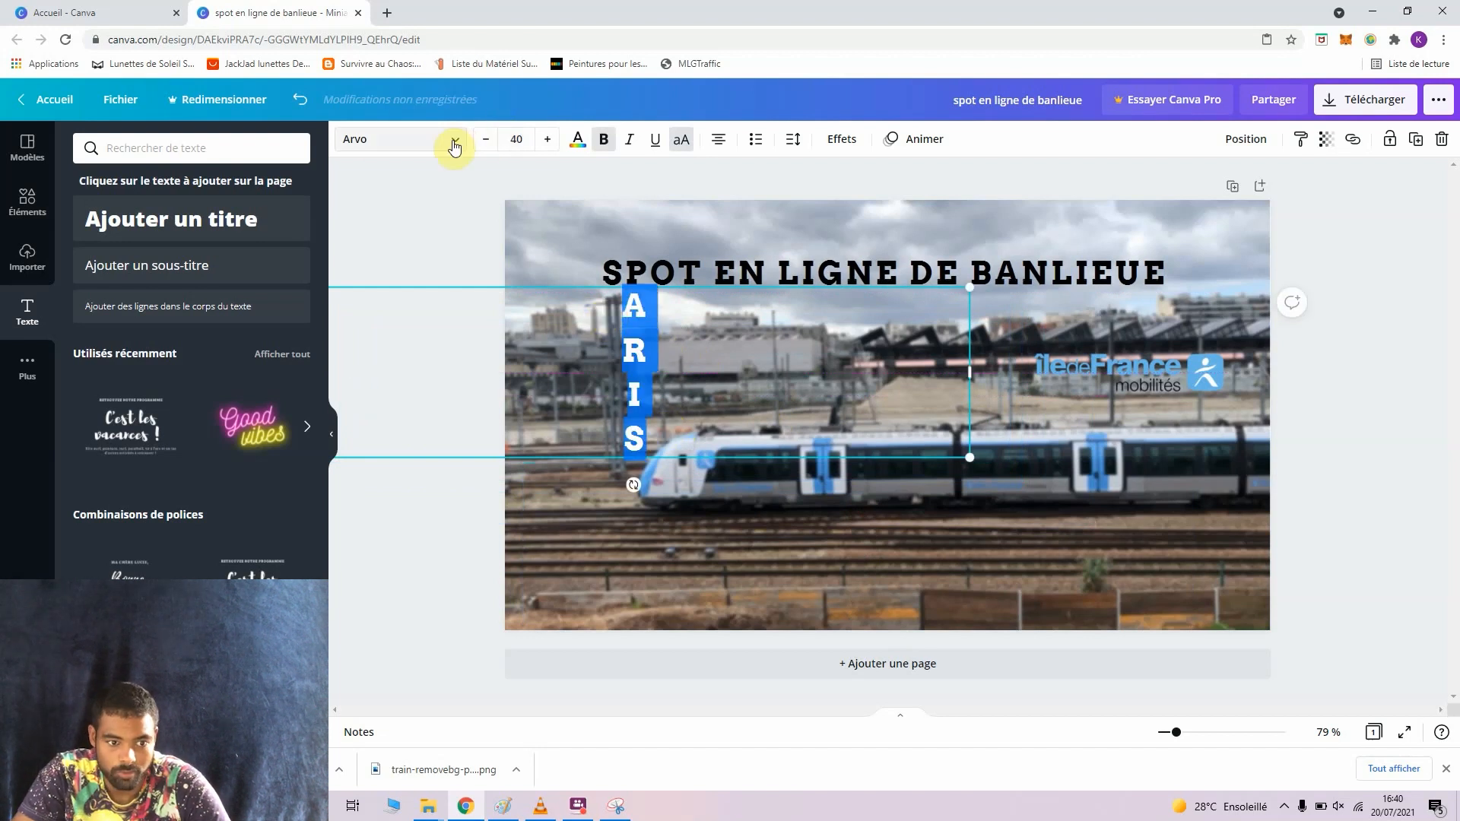
{"action": "left_click", "coordinate": [578, 140]}
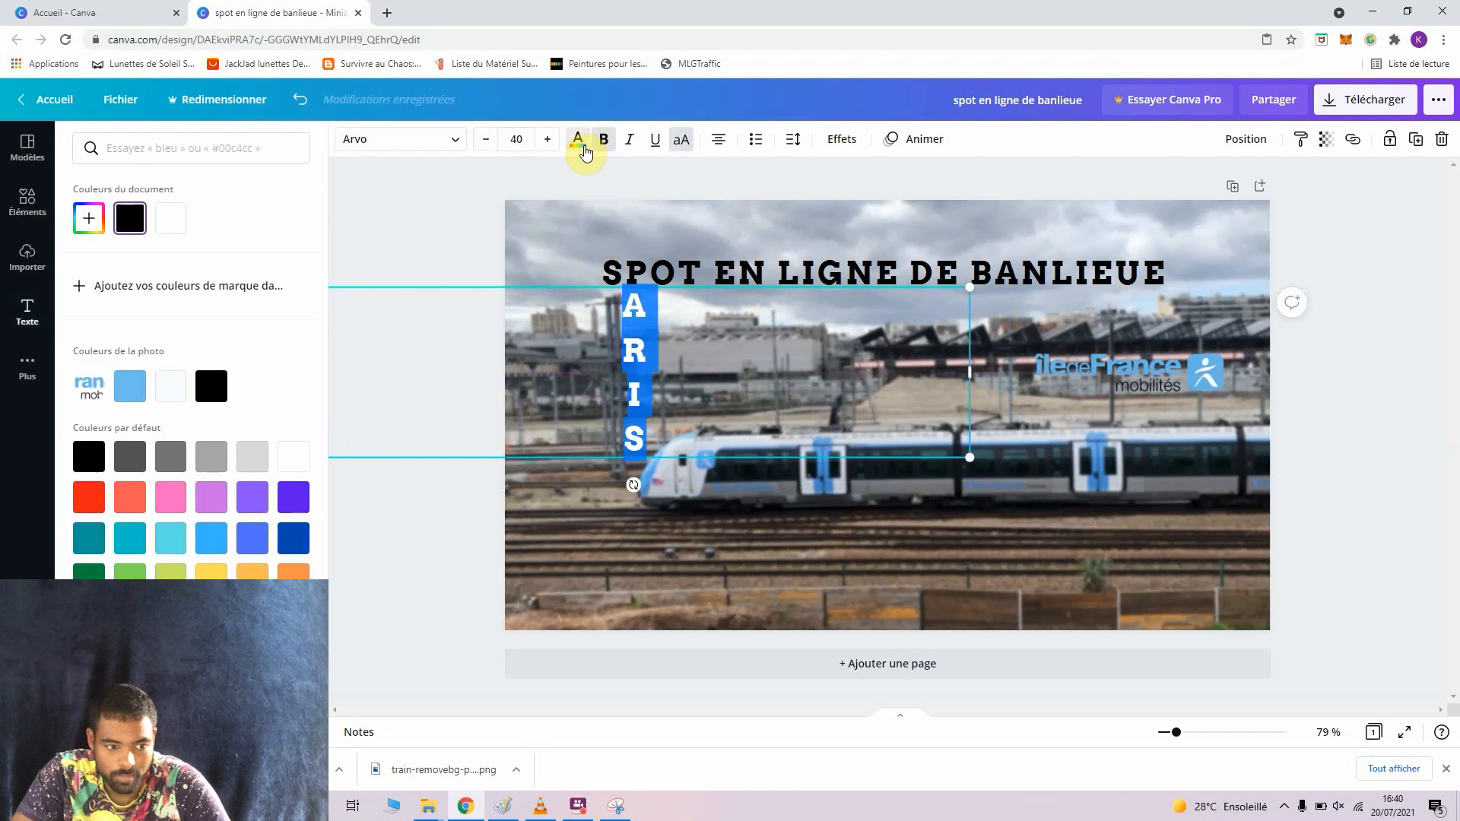
{"action": "left_click", "coordinate": [212, 572]}
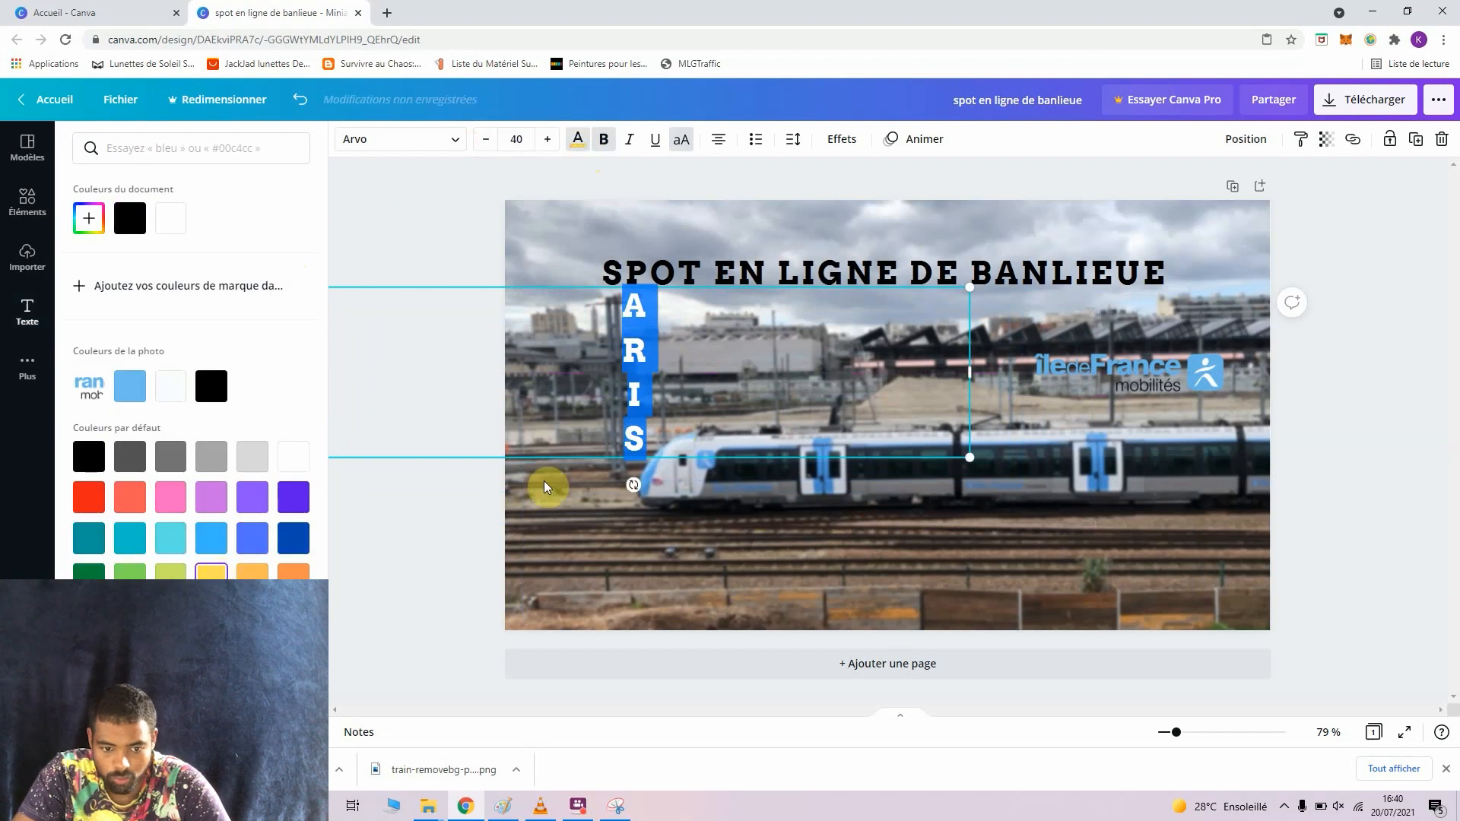
{"action": "left_click", "coordinate": [902, 365]}
{"action": "left_click", "coordinate": [919, 521]}
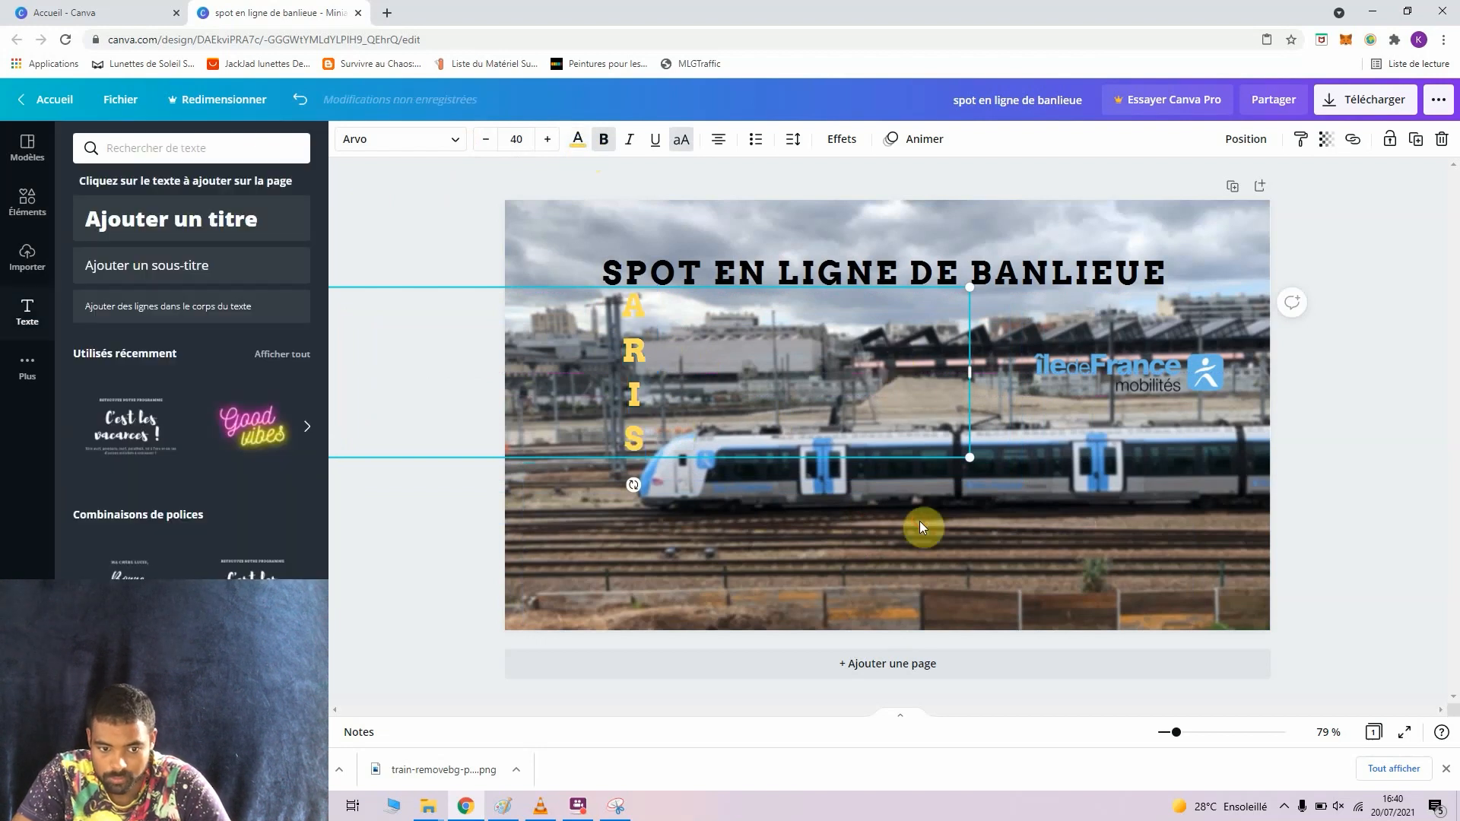
{"action": "left_click", "coordinate": [1089, 513]}
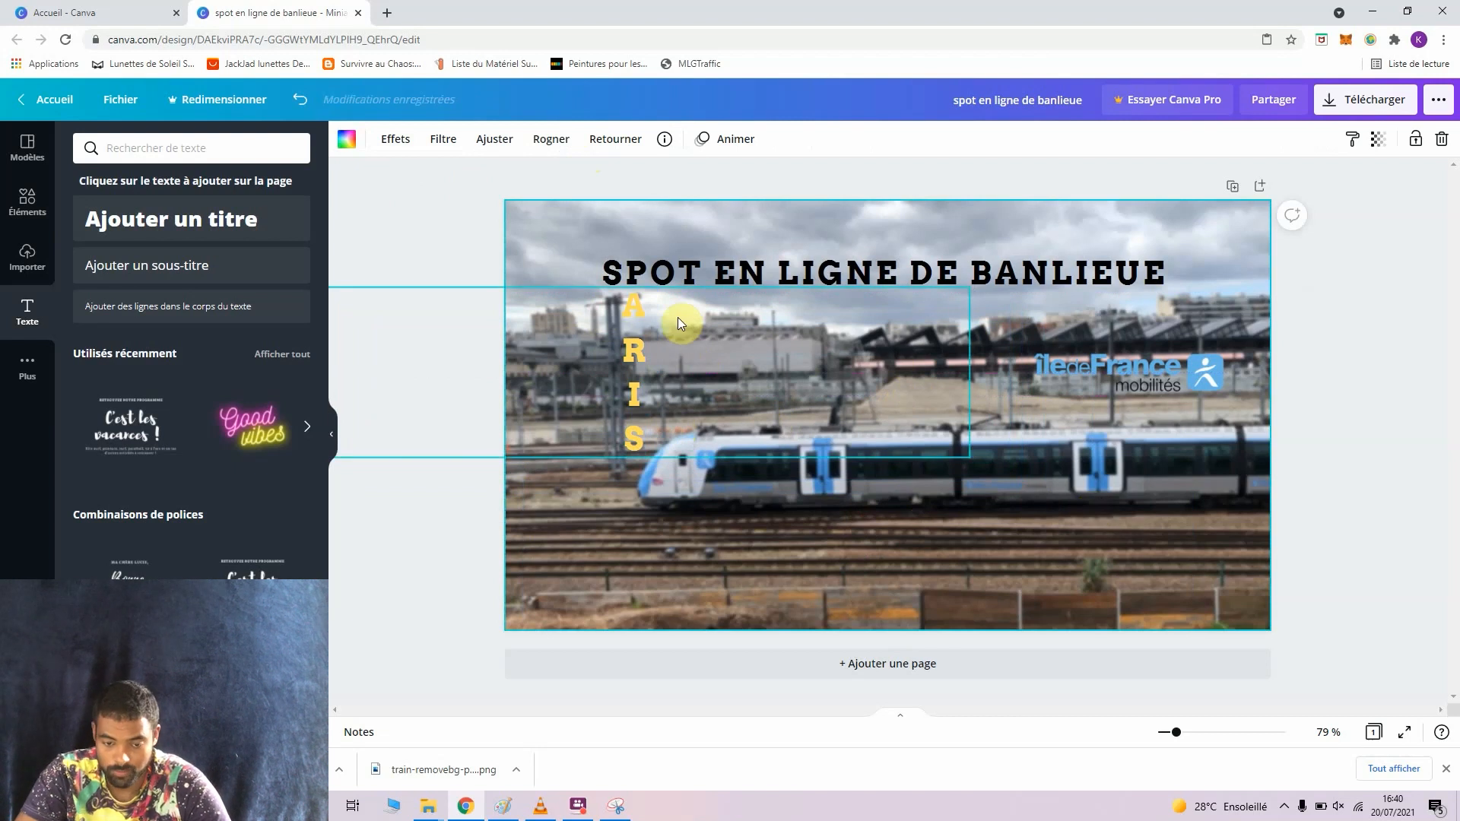
Add the uploaded train pictogram with the orange P, shrink it and place it near the page's lower-left corner.
{"action": "left_click", "coordinate": [27, 262]}
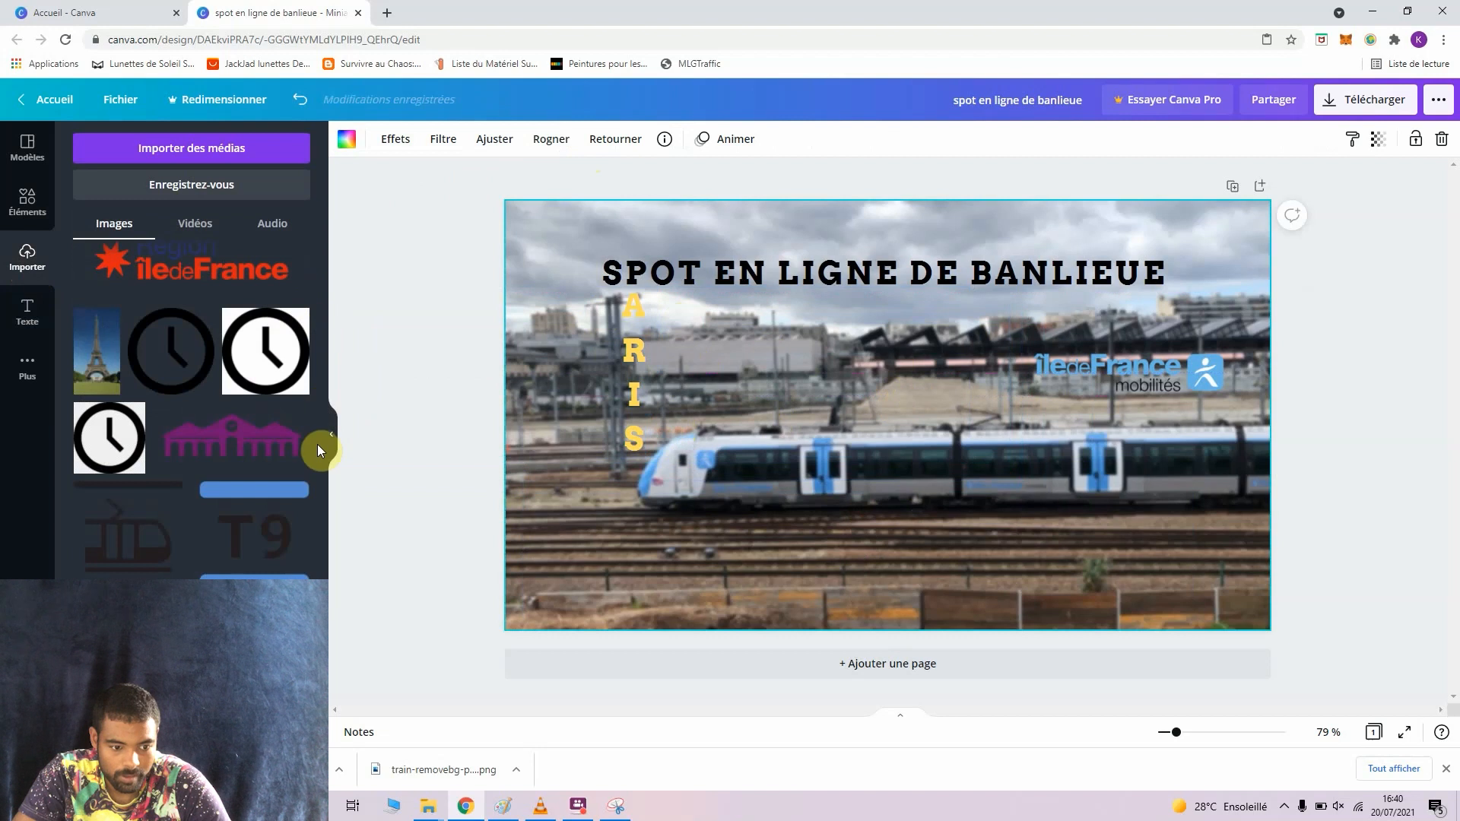
{"action": "left_click_drag", "start_coordinate": [321, 663], "coordinate": [325, 782]}
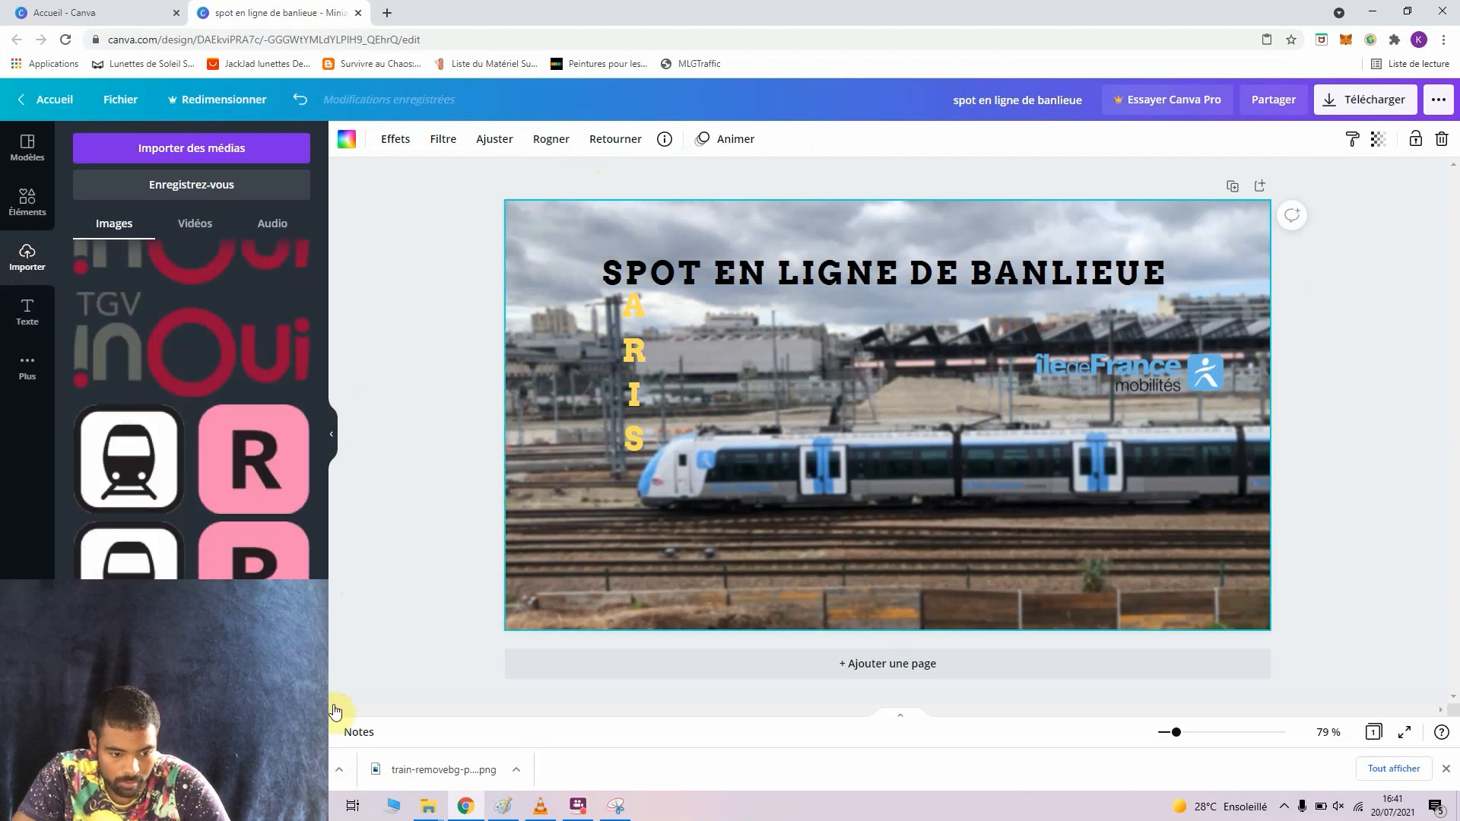
{"action": "left_click_drag", "start_coordinate": [182, 681], "coordinate": [824, 504]}
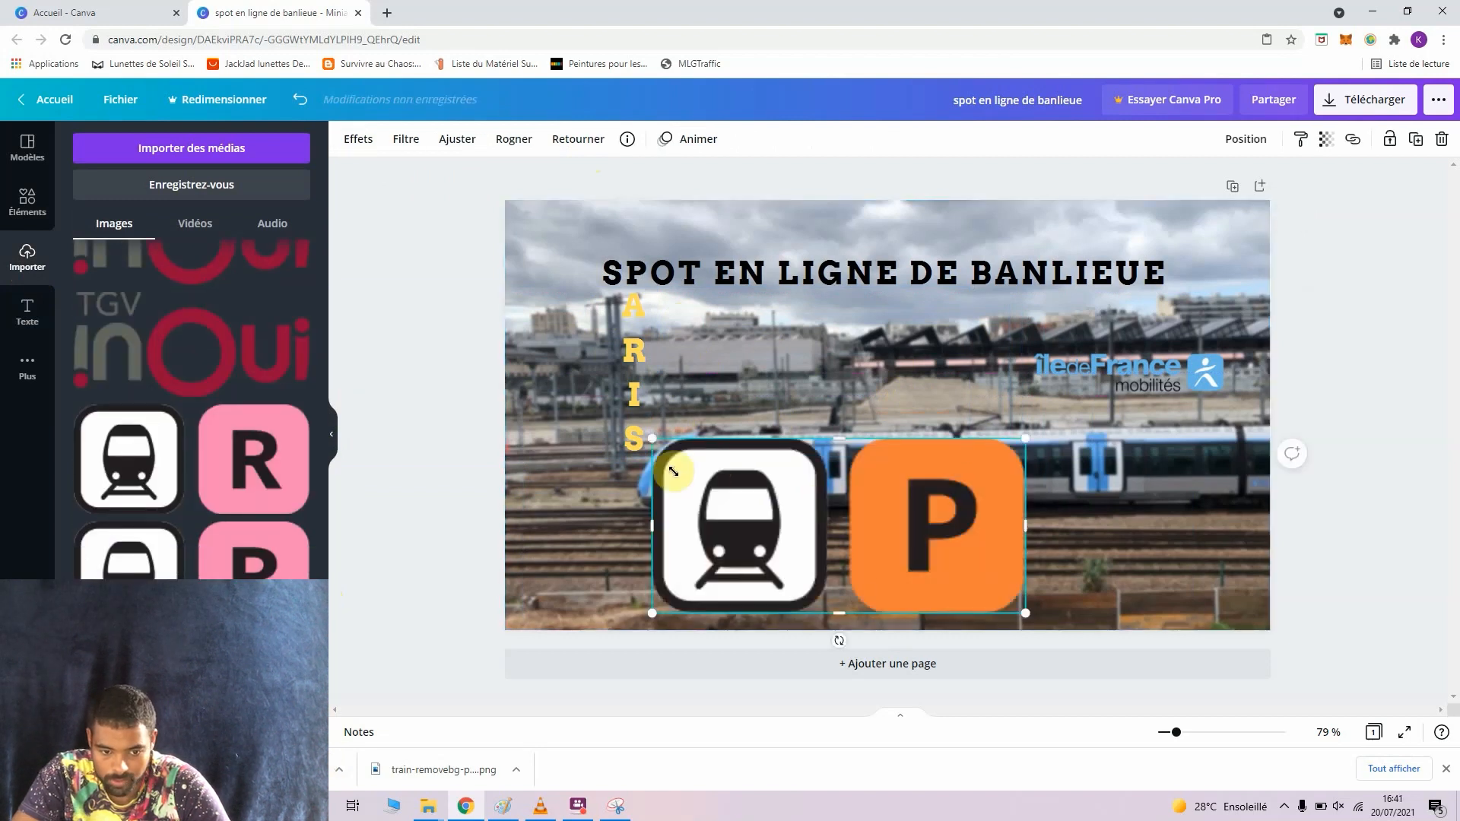
{"action": "left_click_drag", "start_coordinate": [652, 437], "coordinate": [909, 559]}
{"action": "left_click_drag", "start_coordinate": [987, 593], "coordinate": [634, 571]}
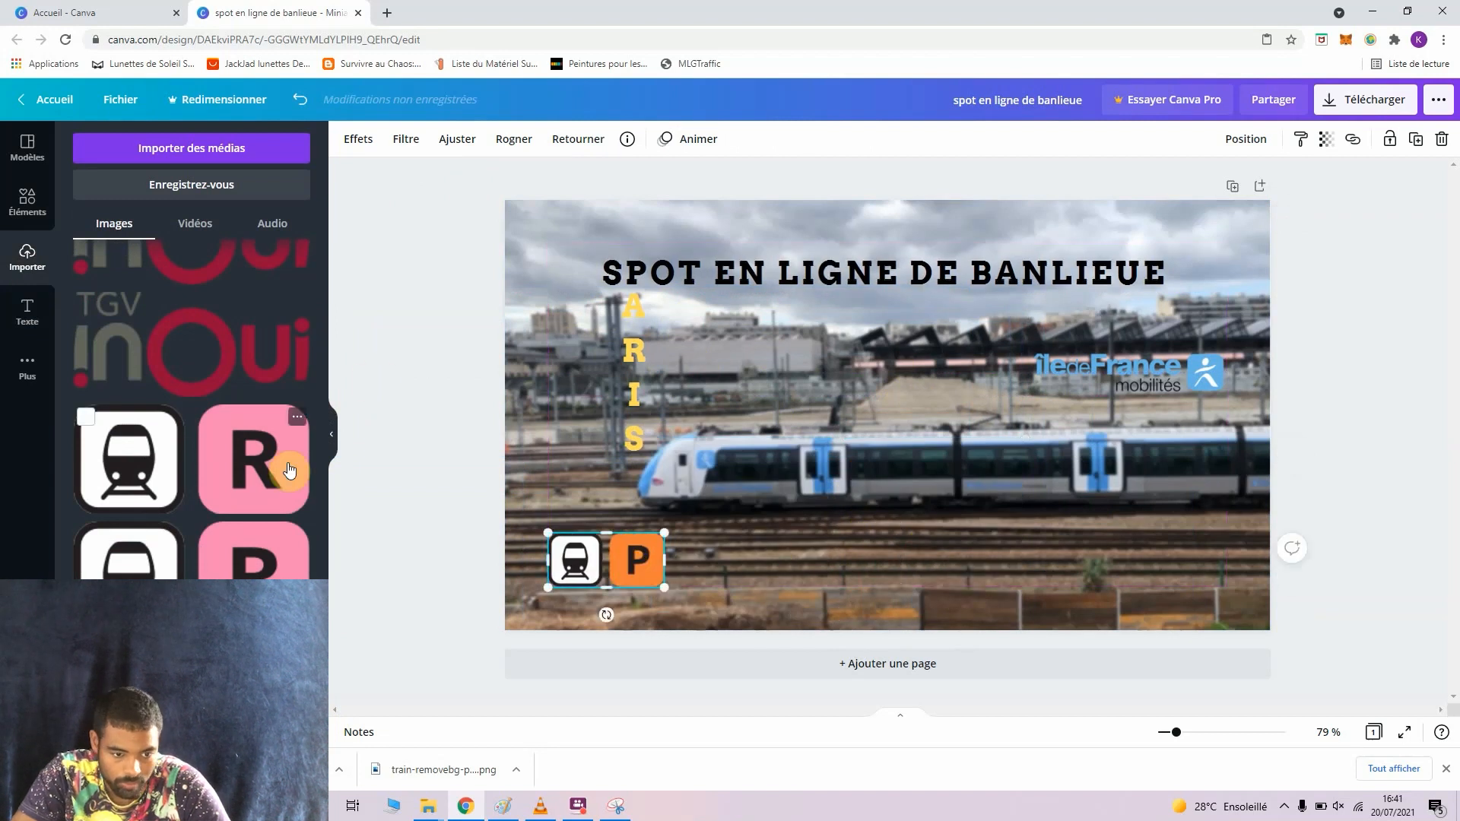
Add the uploaded Transilien SNCF logo, shrink it and place it near the page's lower edge, beside the orange P pictogram.
{"action": "left_click_drag", "start_coordinate": [328, 712], "coordinate": [320, 799]}
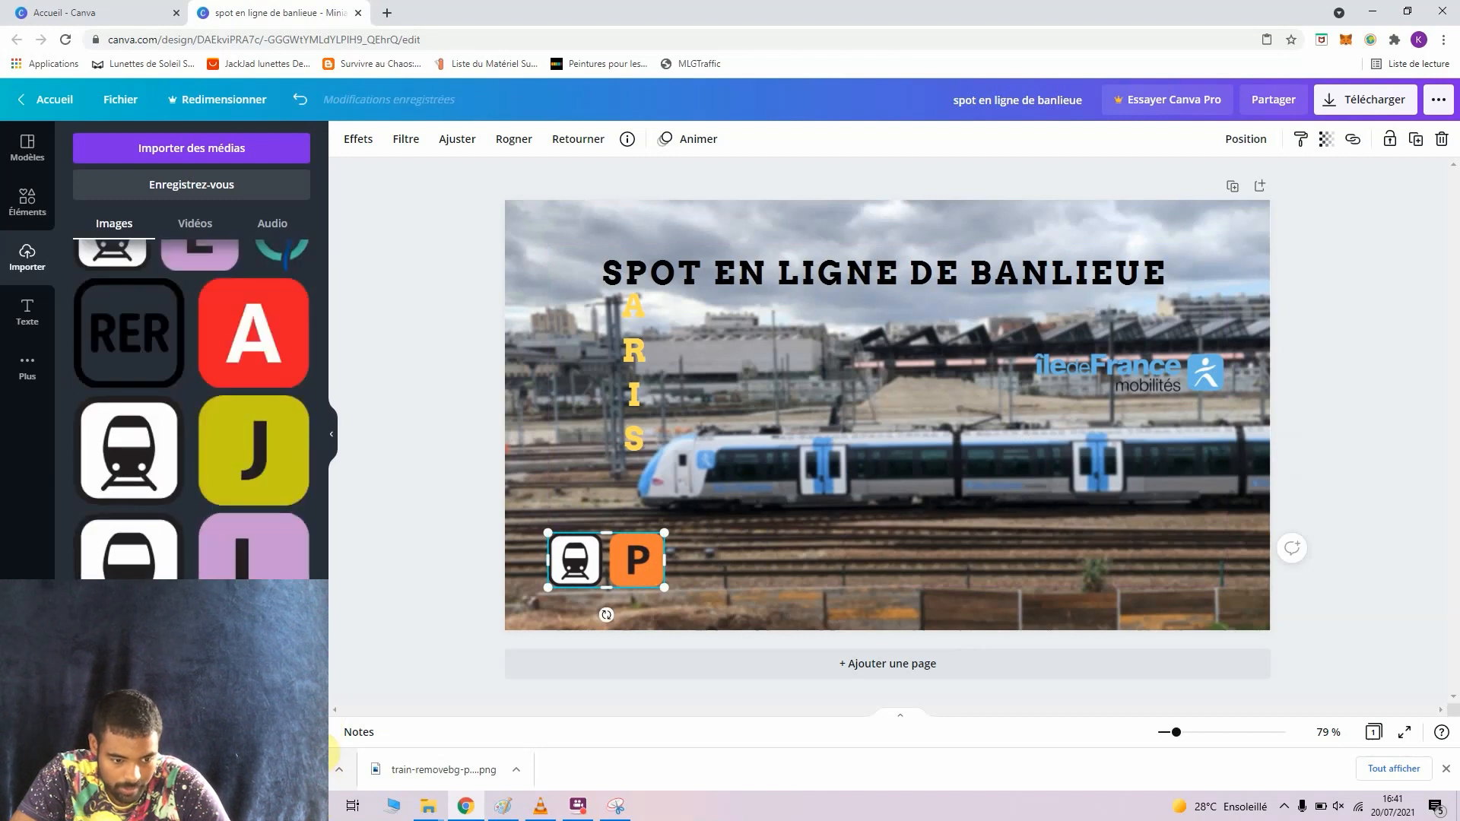
{"action": "left_click_drag", "start_coordinate": [325, 704], "coordinate": [328, 736]}
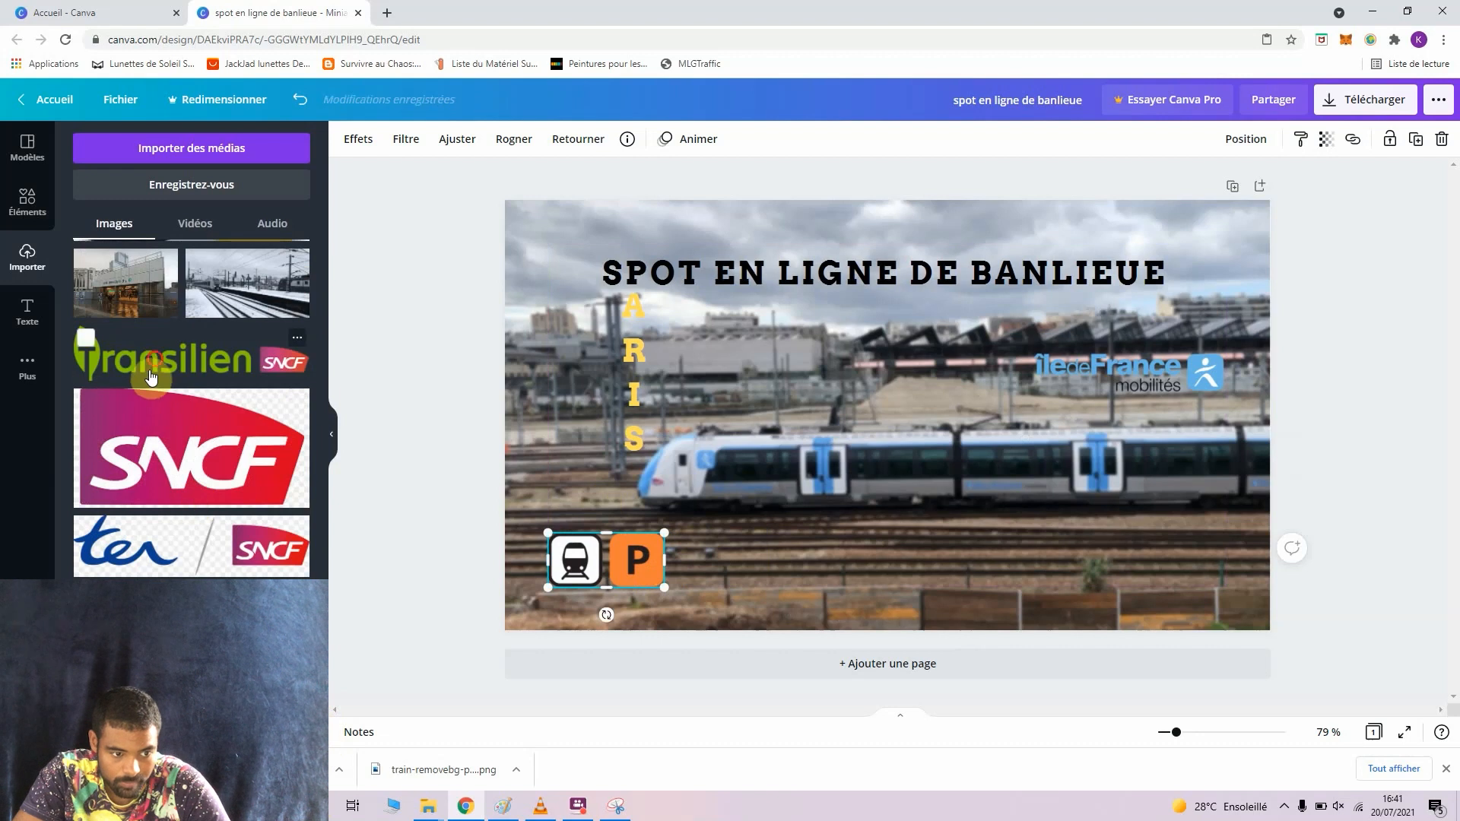
{"action": "left_click_drag", "start_coordinate": [148, 369], "coordinate": [850, 532]}
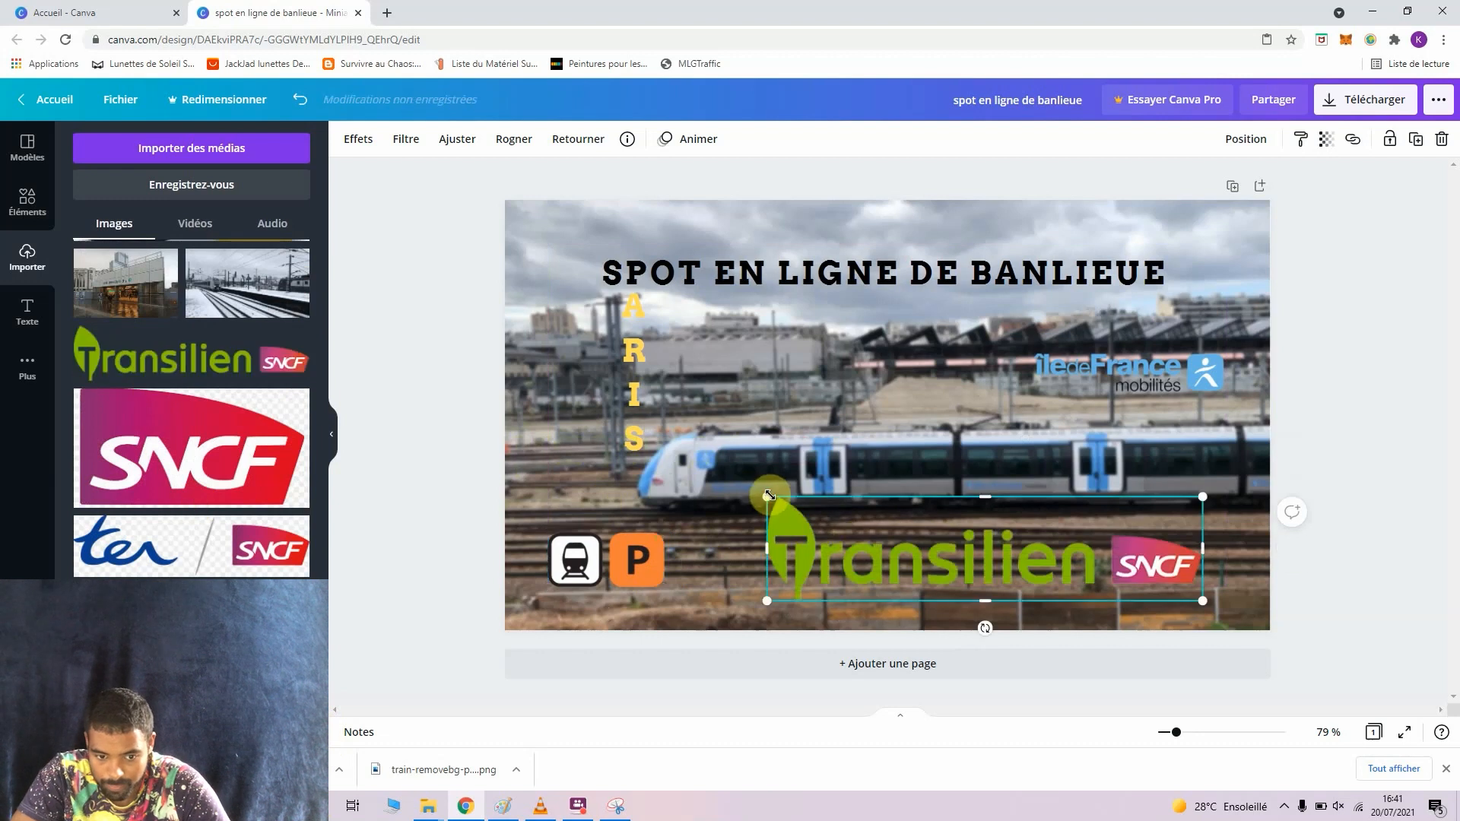
{"action": "left_click_drag", "start_coordinate": [754, 488], "coordinate": [993, 552]}
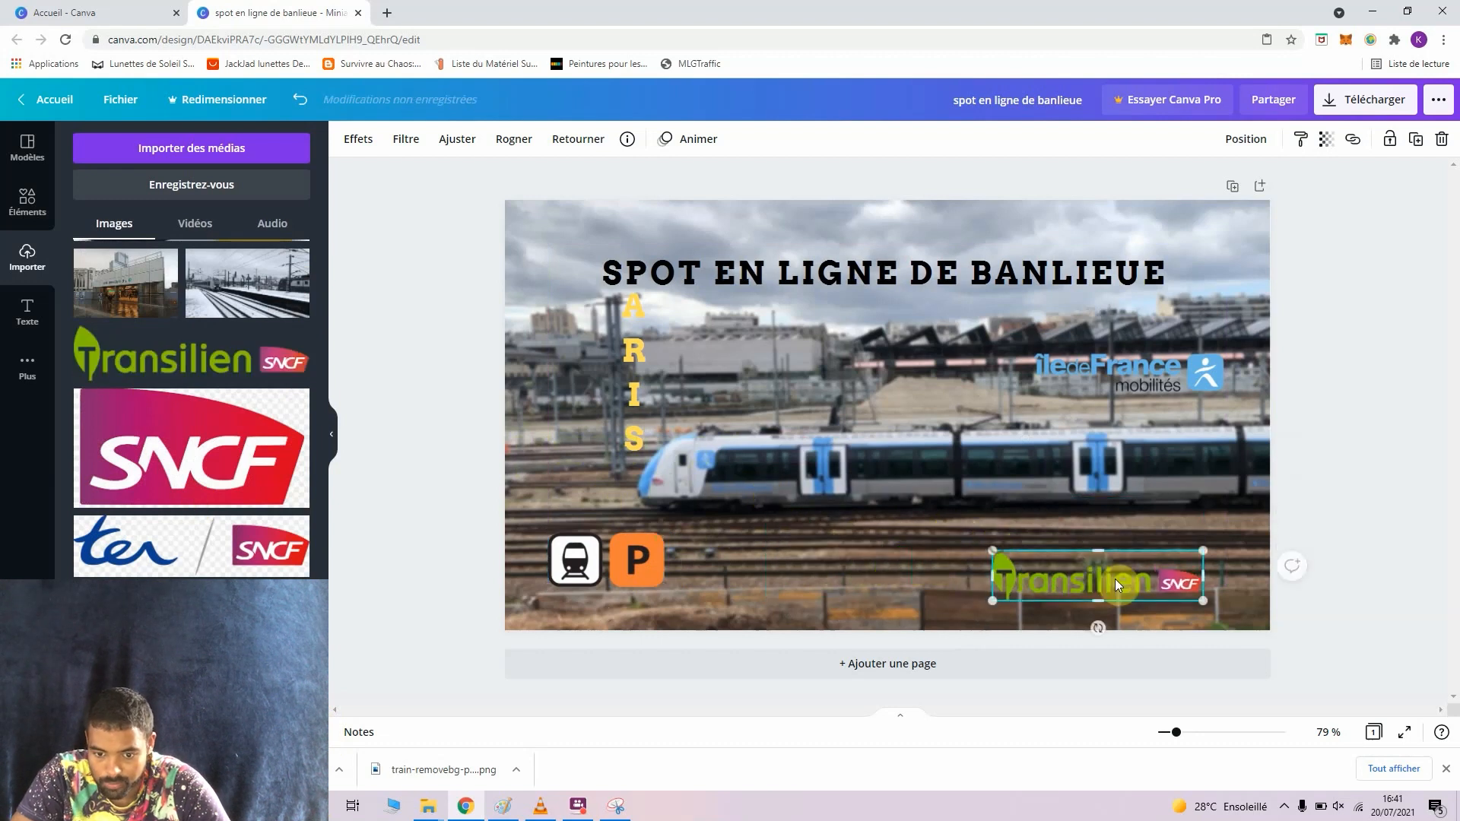
{"action": "left_click_drag", "start_coordinate": [1111, 581], "coordinate": [904, 566]}
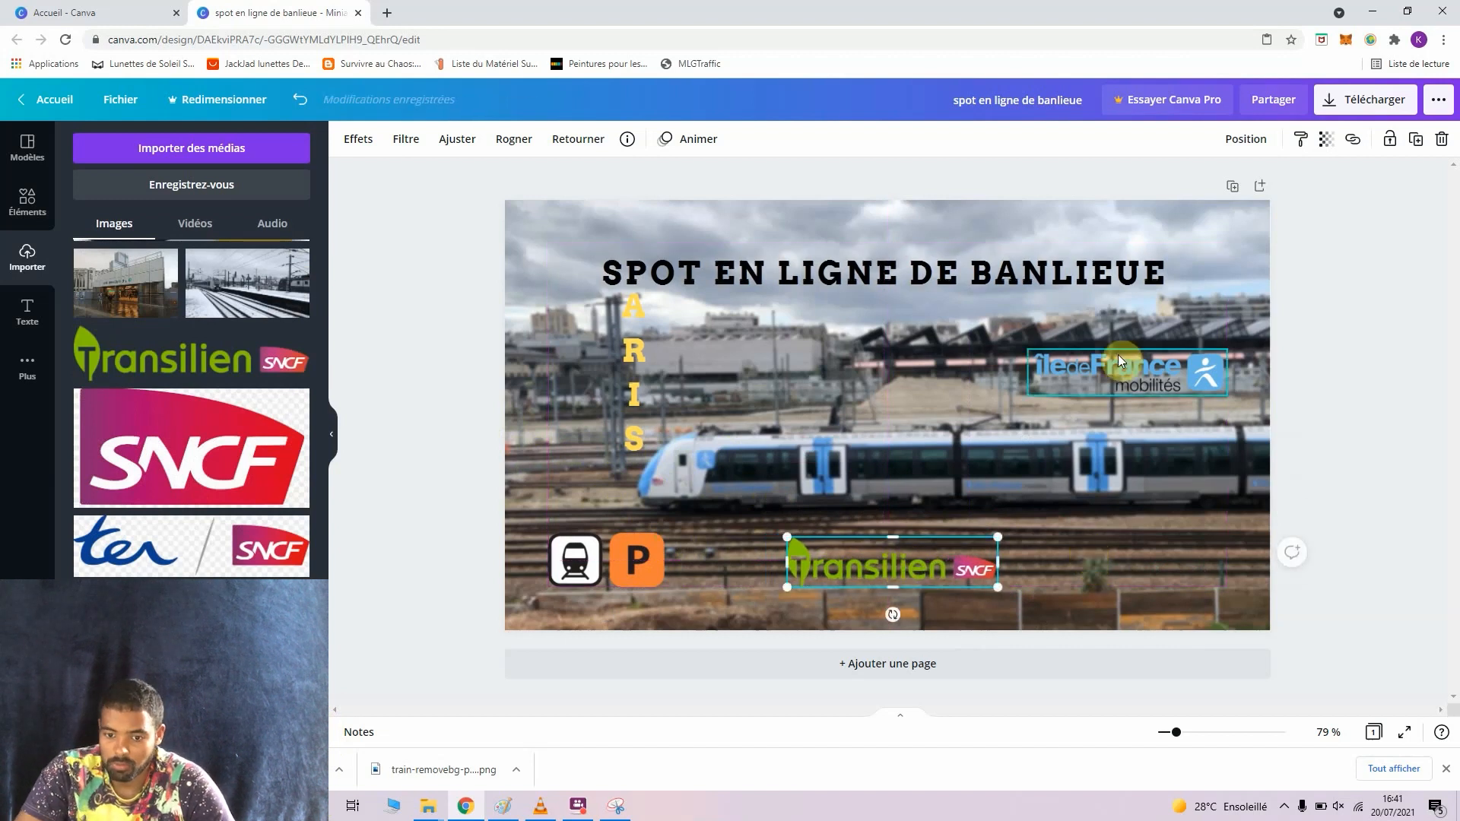
{"action": "mouse_move", "coordinate": [1140, 372]}
{"action": "left_mouse_down"}
{"action": "mouse_move", "coordinate": [1128, 355]}
{"action": "mouse_move", "coordinate": [1144, 359]}
{"action": "left_mouse_up"}
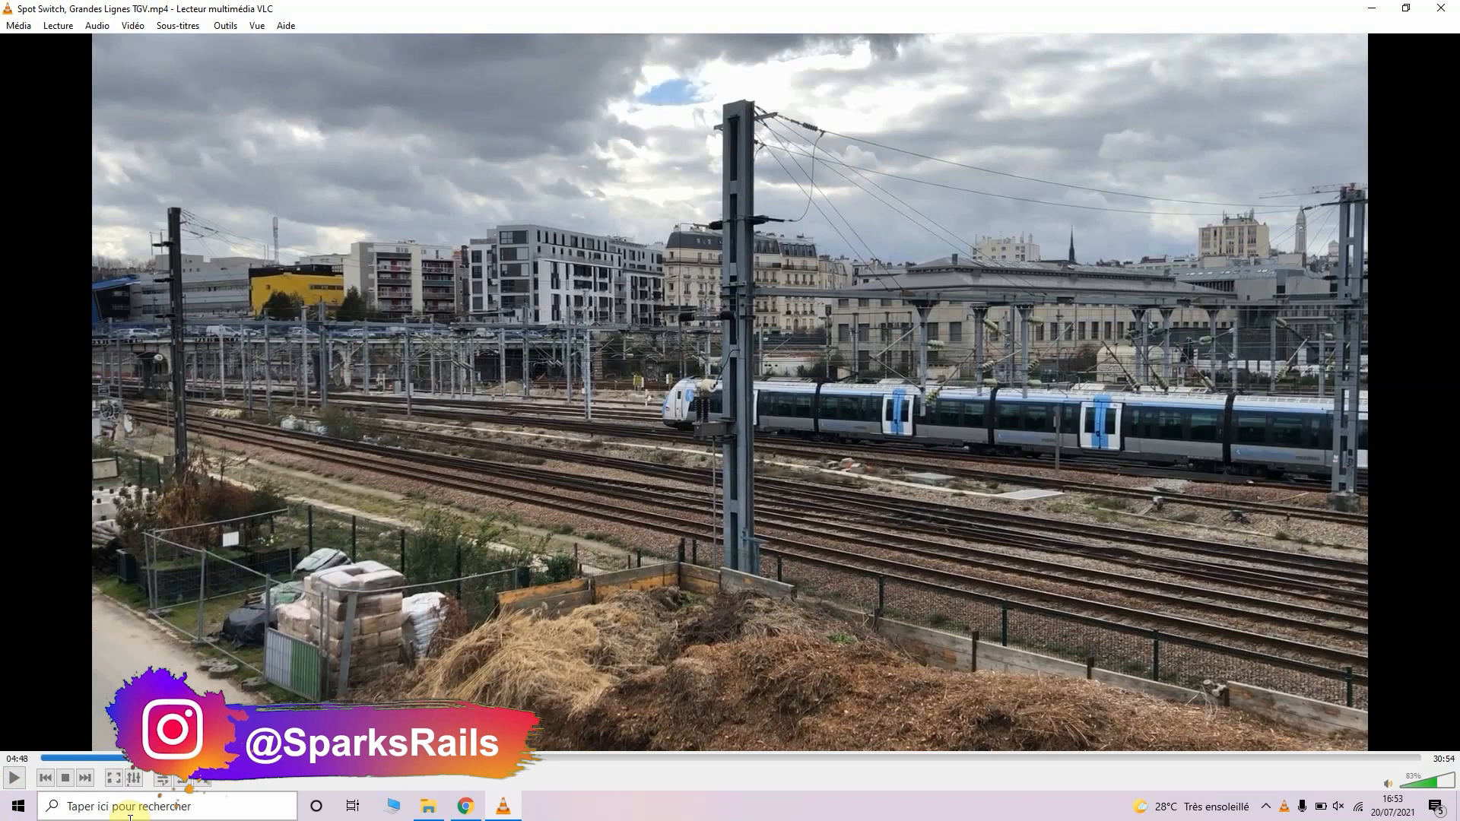
Open Outil Capture d'écran and capture a rectangular snip of the paused train video frame in VLC.
{"action": "left_click", "coordinate": [92, 807]}
{"action": "type", "text": "ca"}
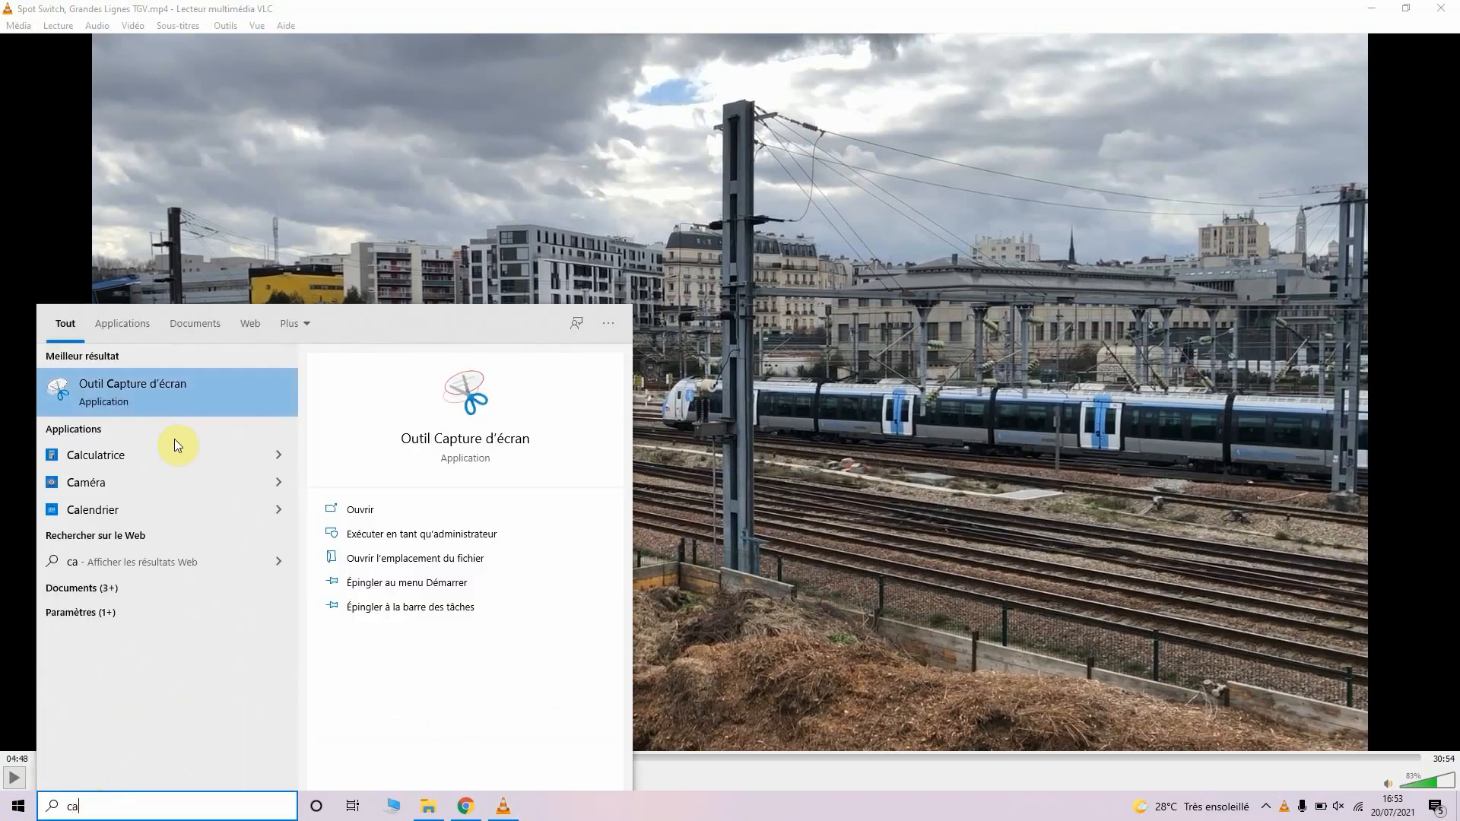
{"action": "left_click", "coordinate": [157, 397]}
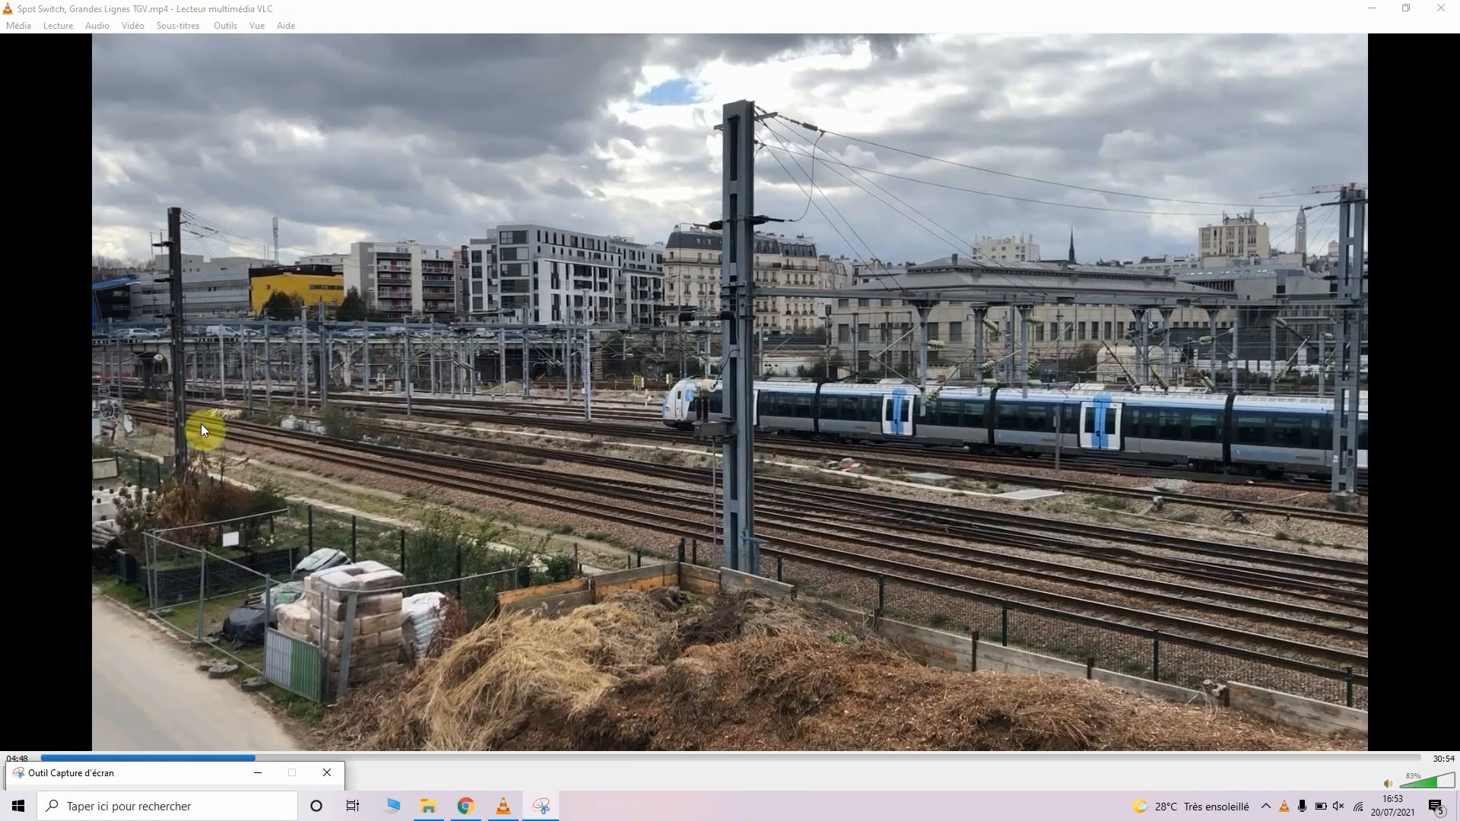
{"action": "left_click_drag", "start_coordinate": [154, 771], "coordinate": [265, 490]}
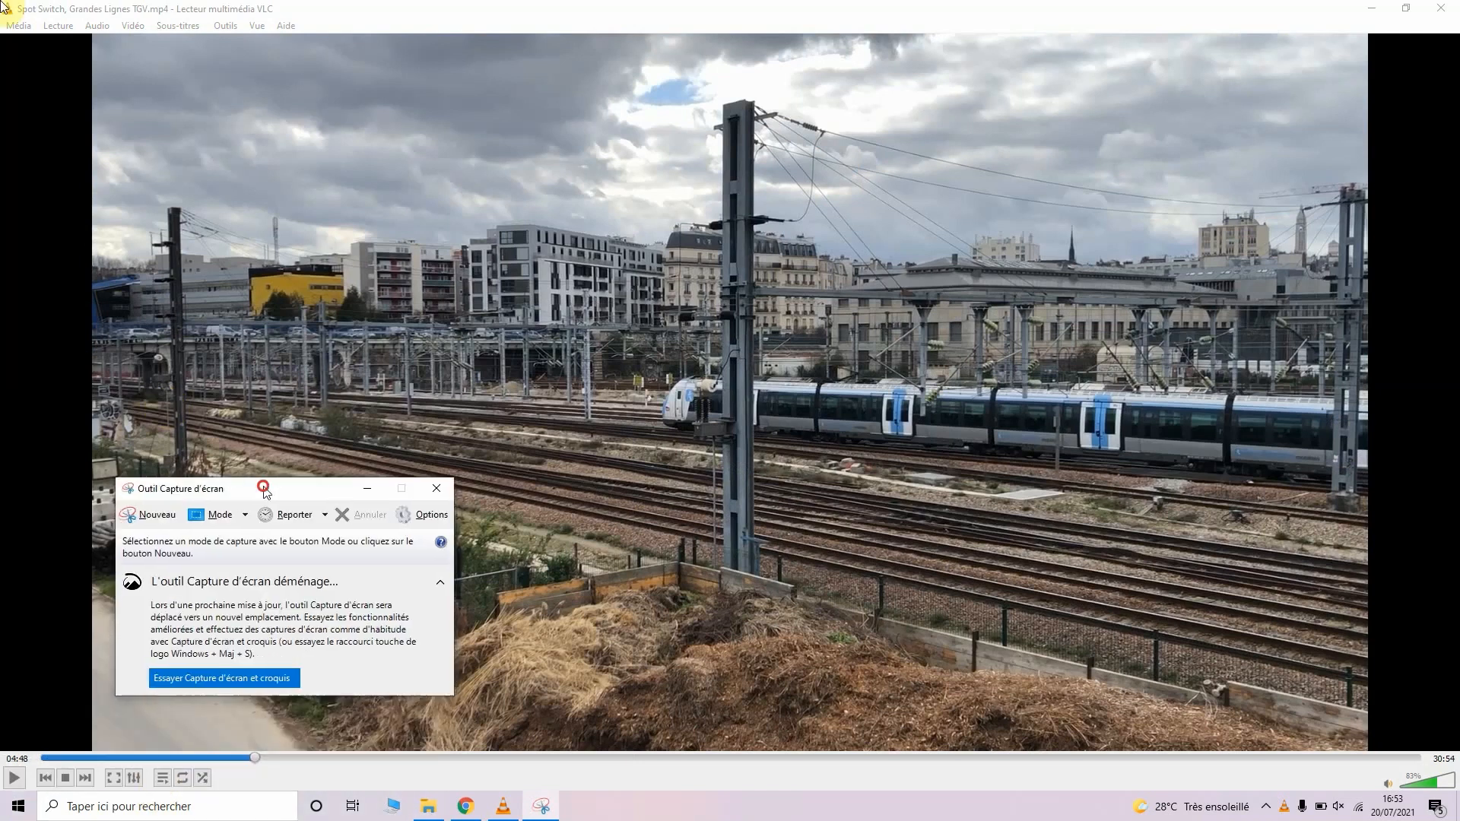
{"action": "left_click", "coordinate": [161, 514]}
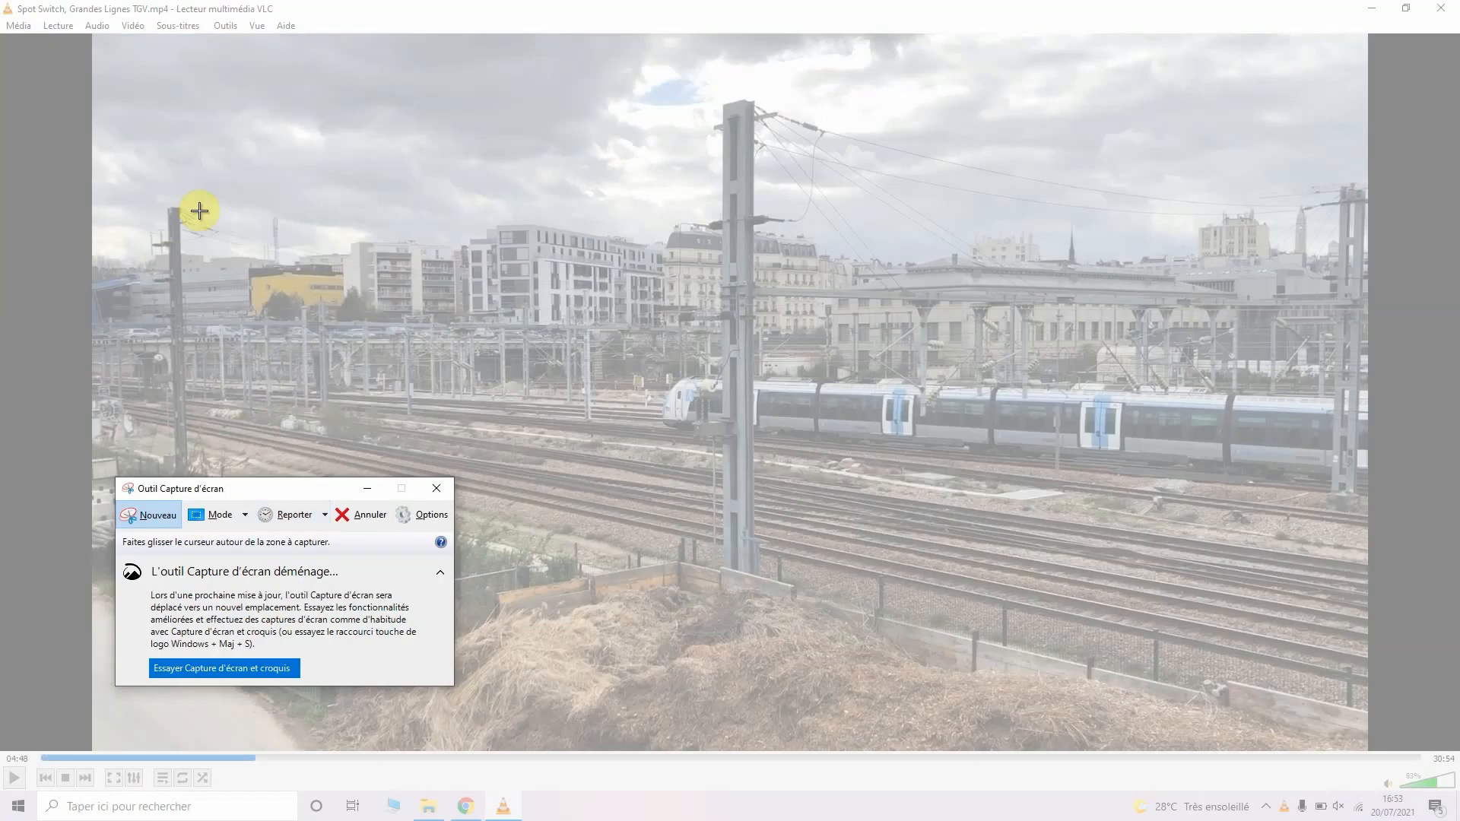
{"action": "left_click_drag", "start_coordinate": [261, 481], "coordinate": [113, 783]}
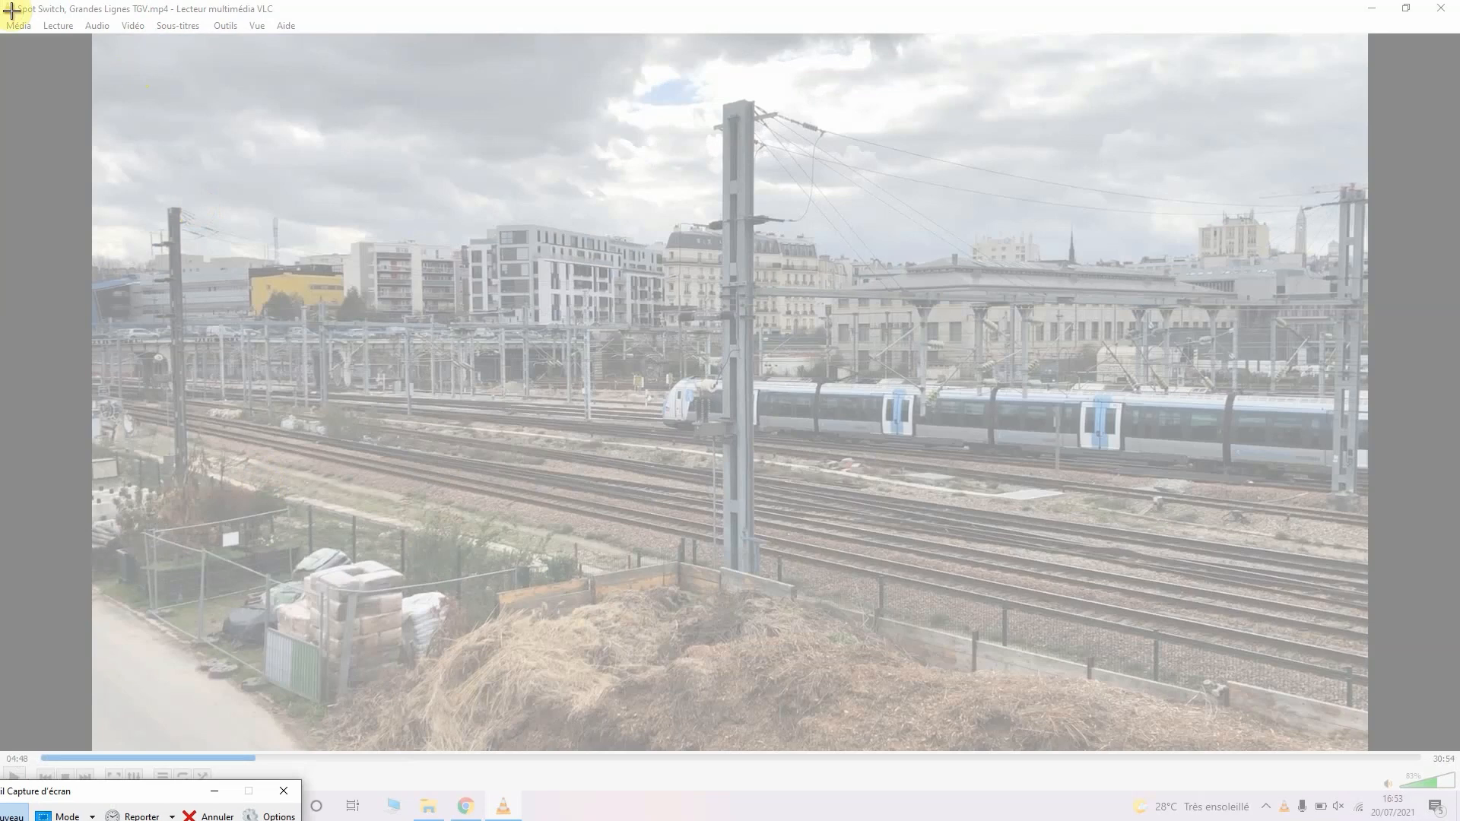
{"action": "left_click_drag", "start_coordinate": [111, 51], "coordinate": [1213, 686]}
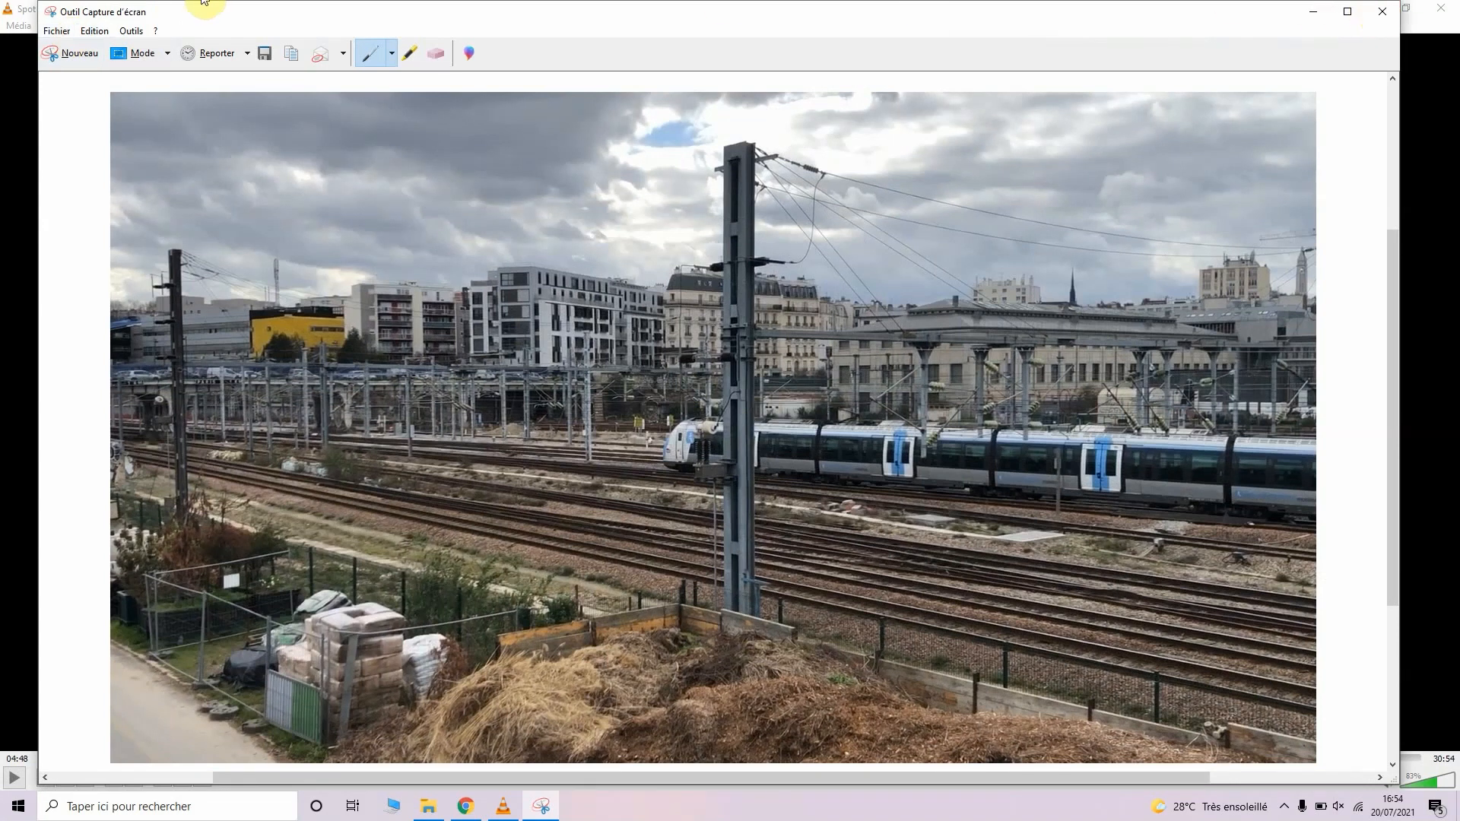
Save the snip as Capture.PNG in Téléchargements, and close both the capture tool and the video player.
{"action": "left_click", "coordinate": [55, 30]}
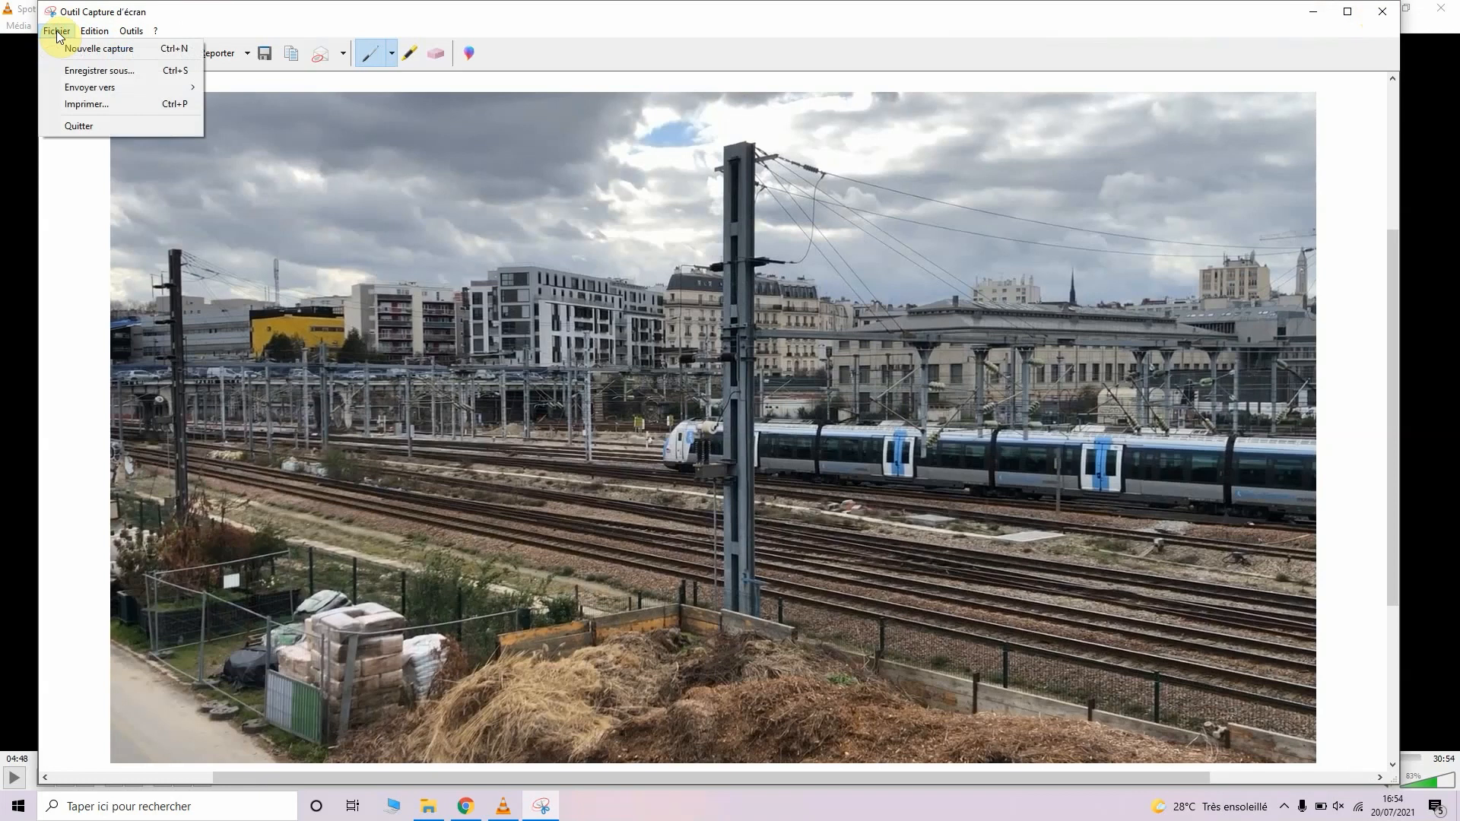
{"action": "left_click", "coordinate": [78, 72]}
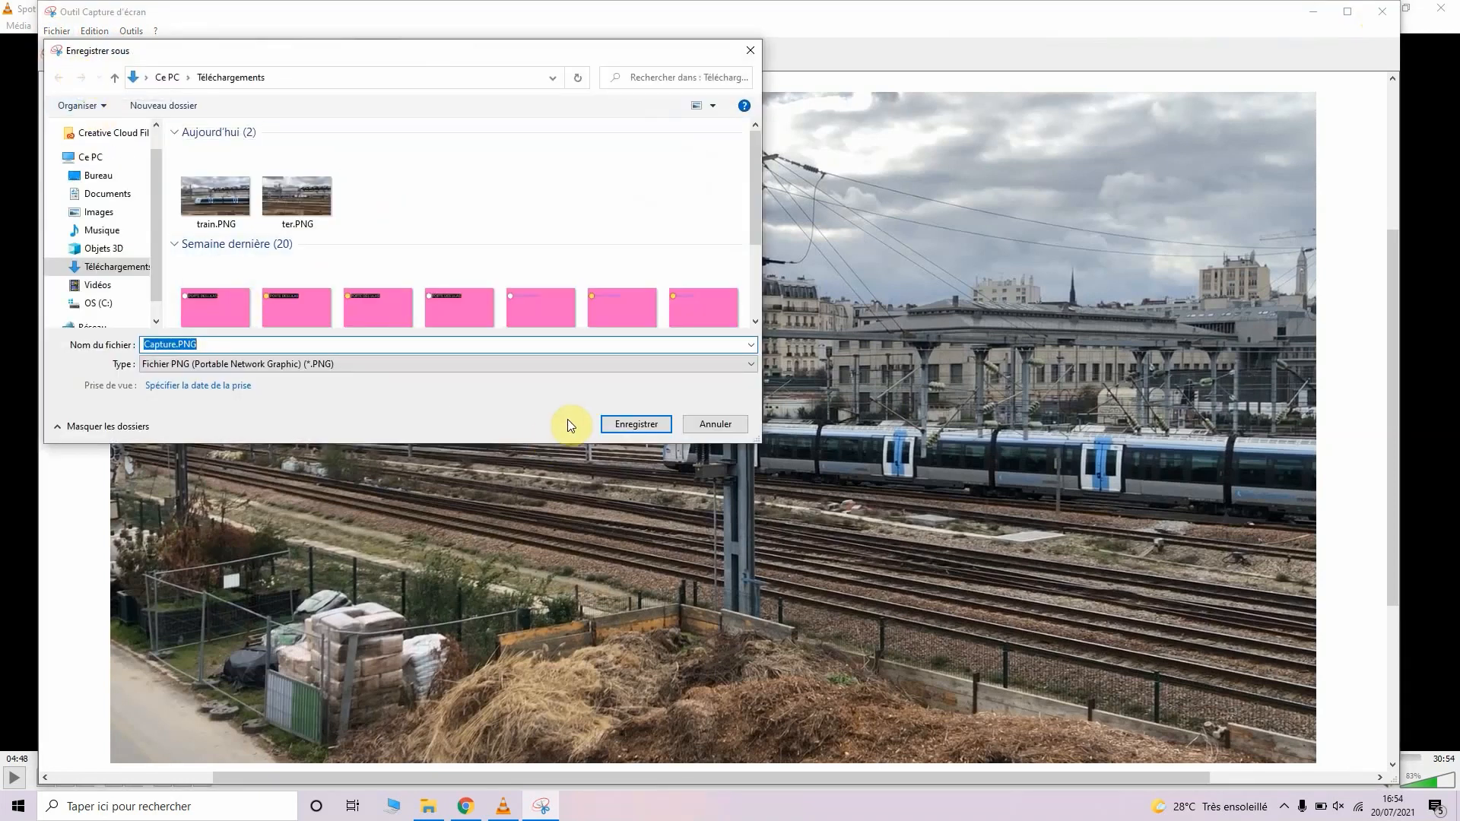
{"action": "left_click", "coordinate": [620, 423]}
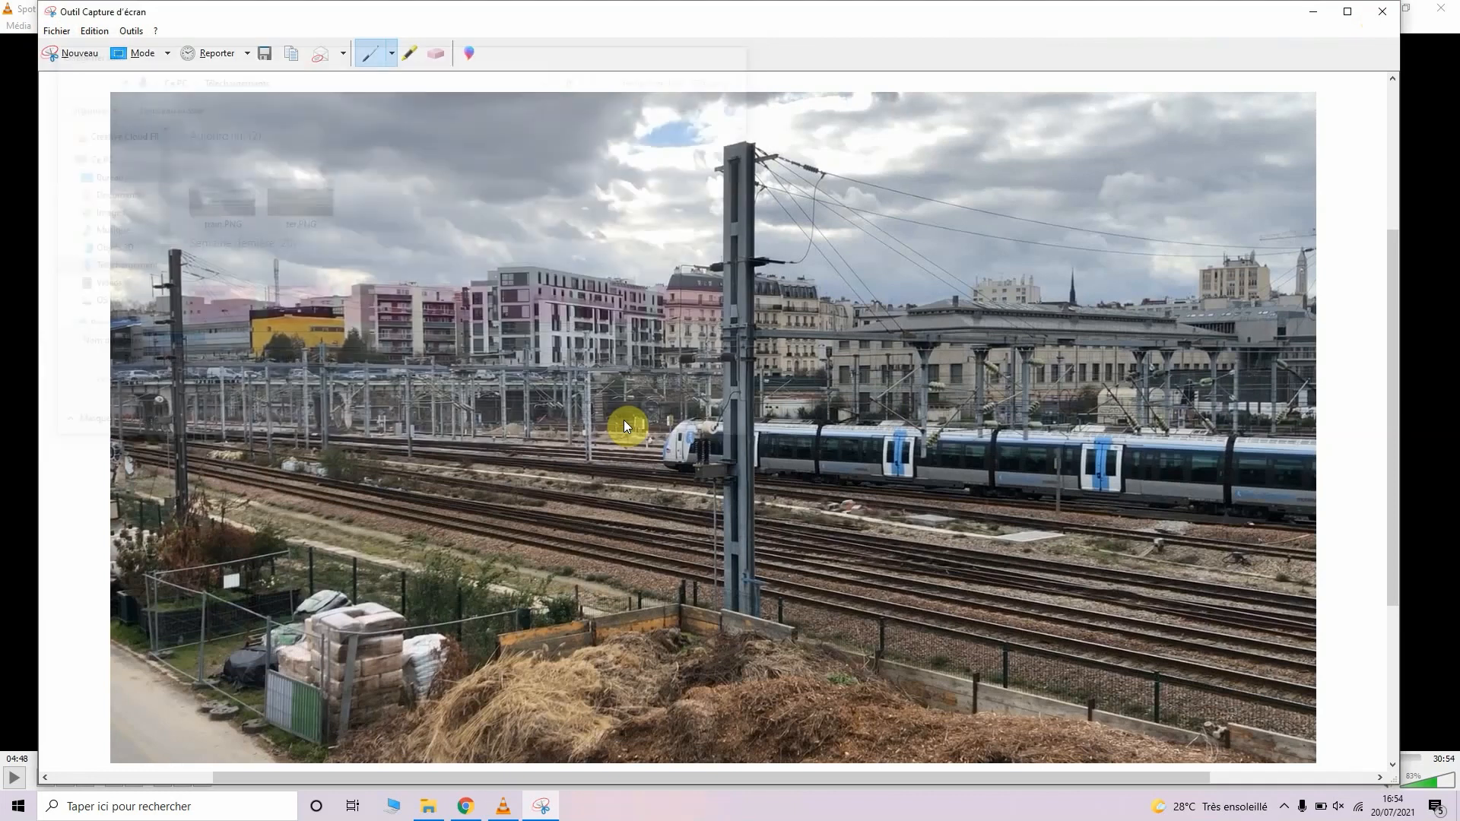
{"action": "left_click", "coordinate": [1381, 12]}
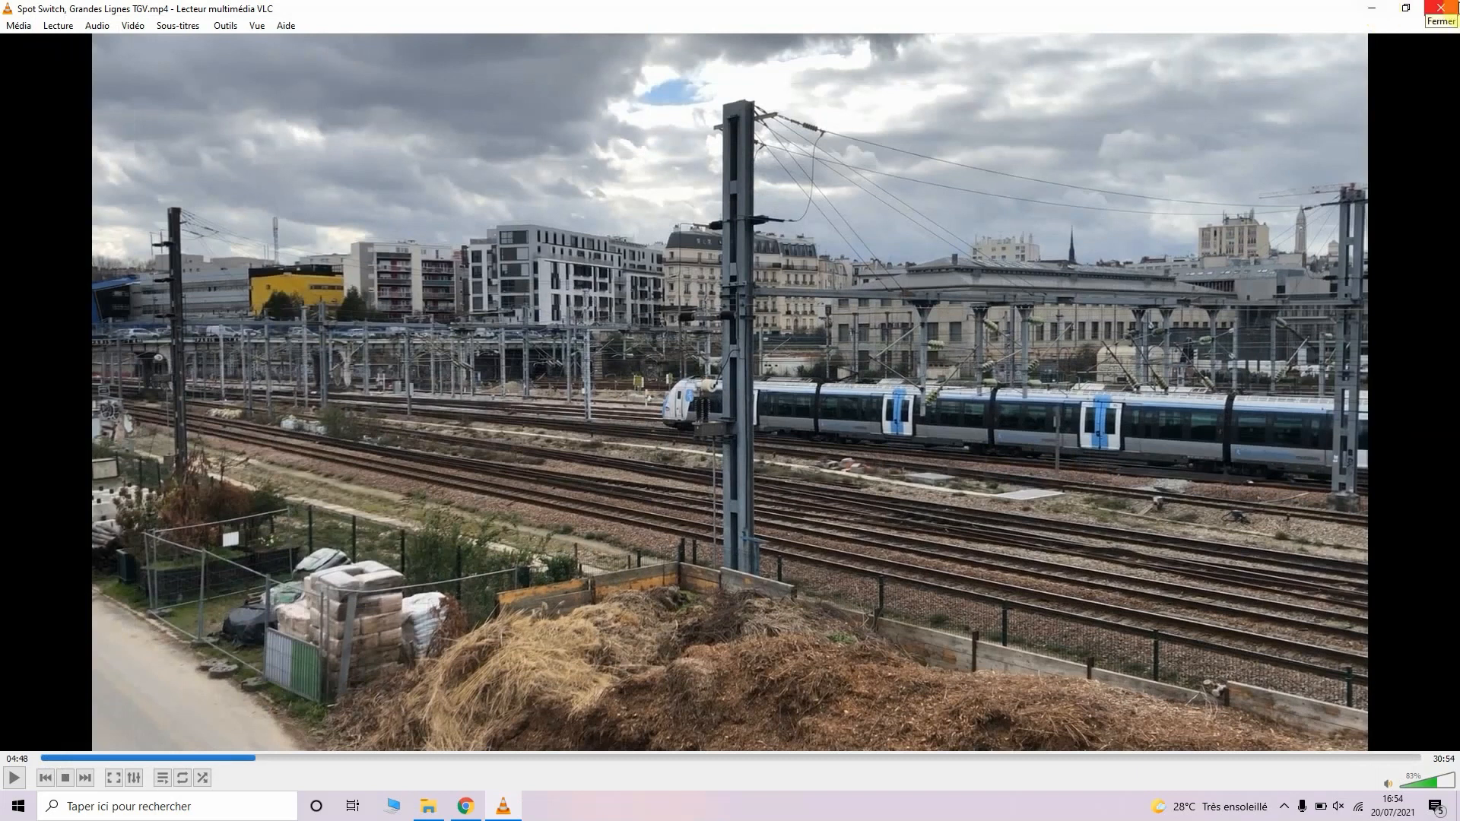
{"action": "left_click", "coordinate": [1452, 9]}
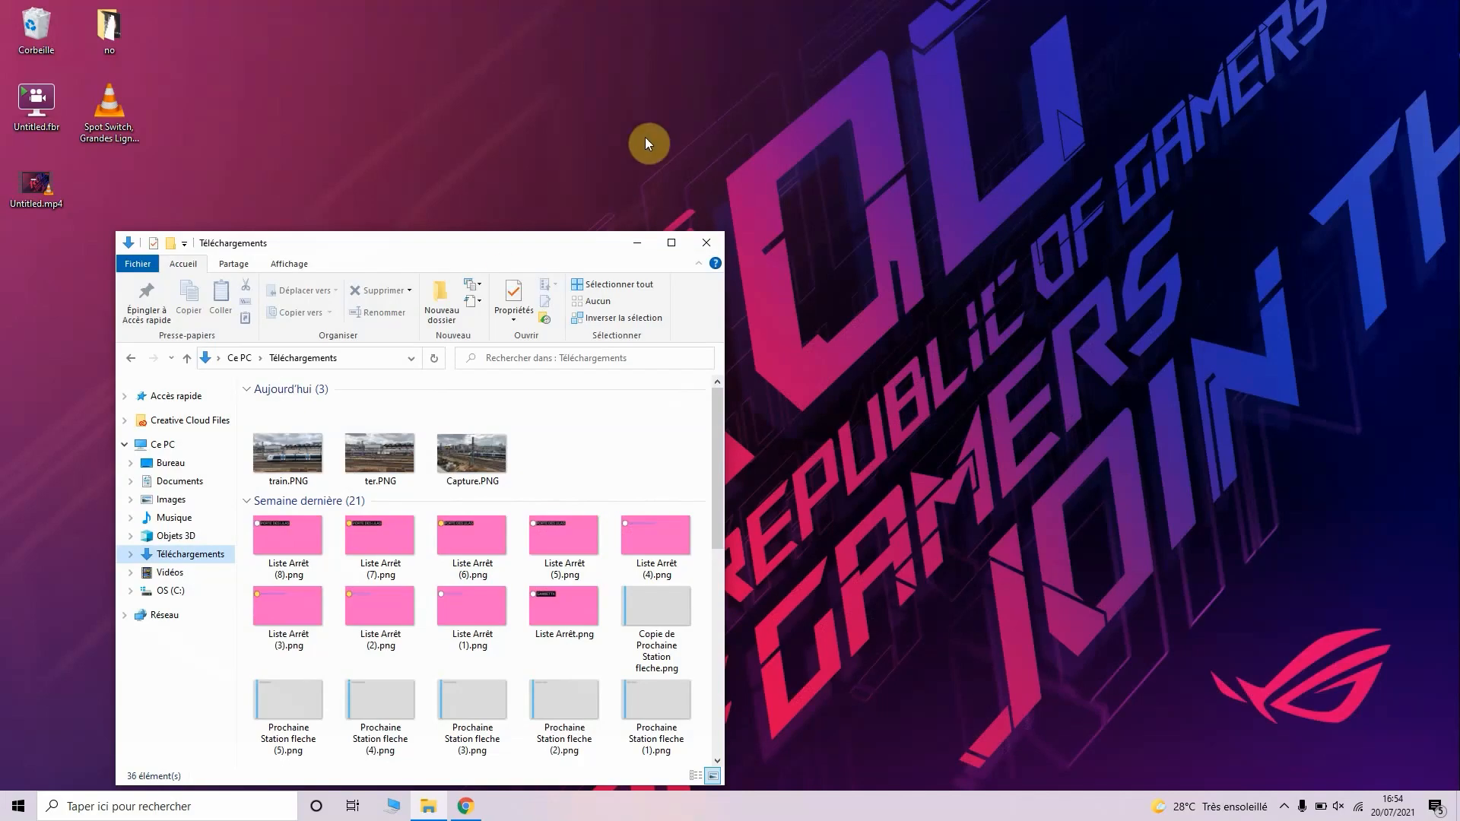
Examine ter.PNG and train.PNG from Téléchargements in the photo viewer.
{"action": "double_click", "coordinate": [392, 450]}
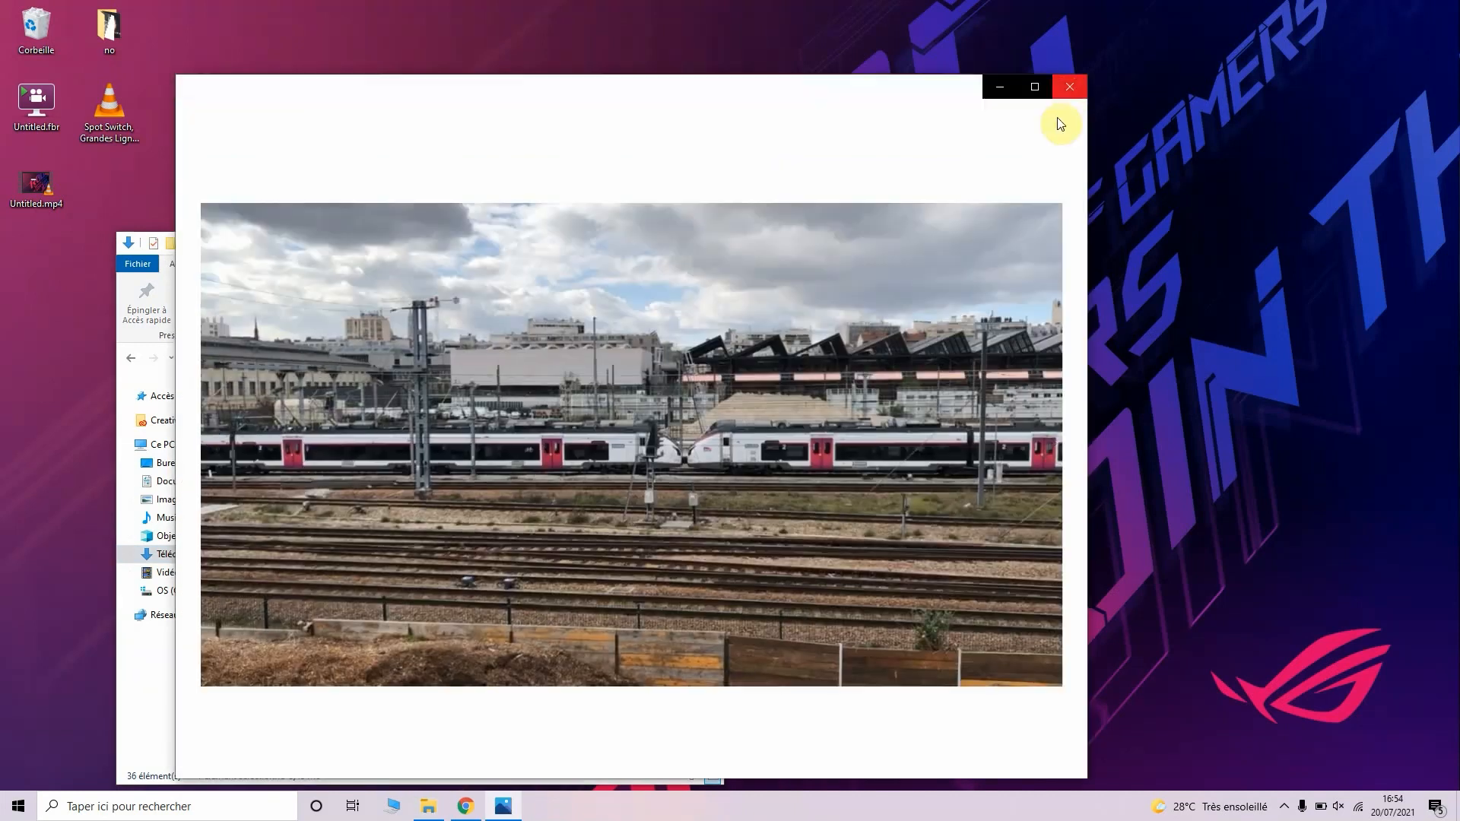
{"action": "left_click", "coordinate": [1064, 86]}
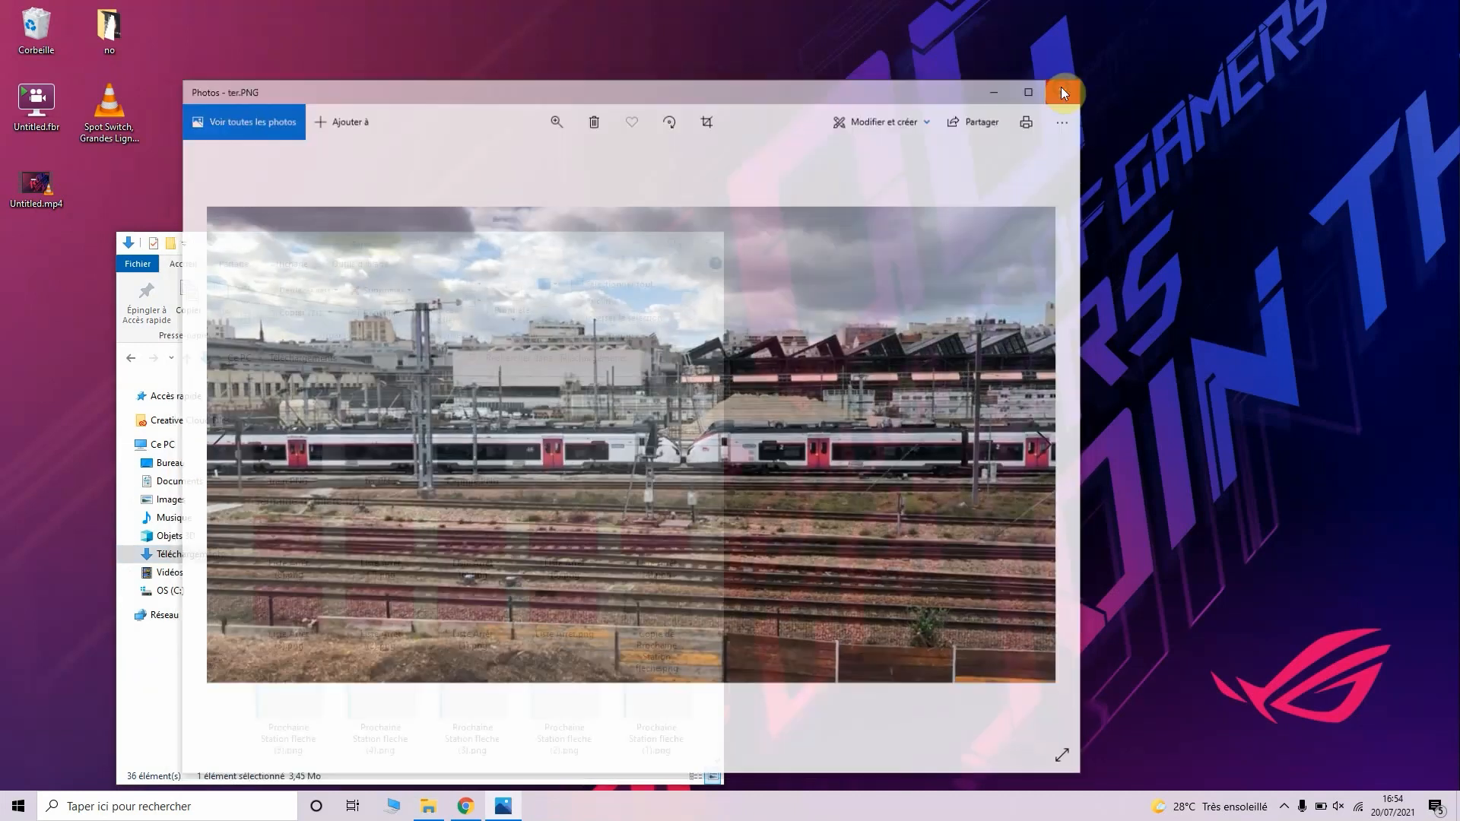
{"action": "double_click", "coordinate": [263, 454]}
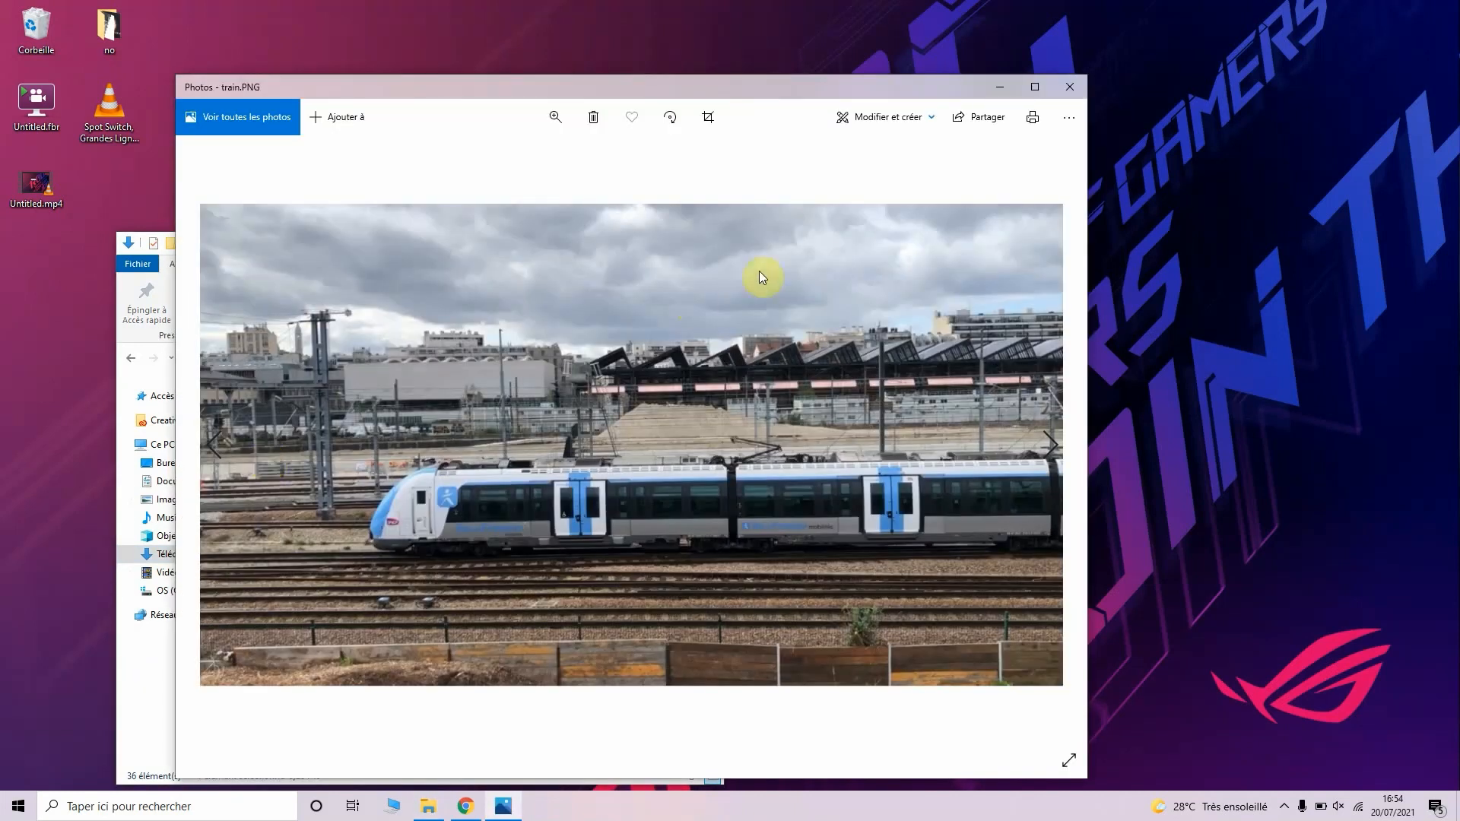
{"action": "left_click", "coordinate": [1069, 87]}
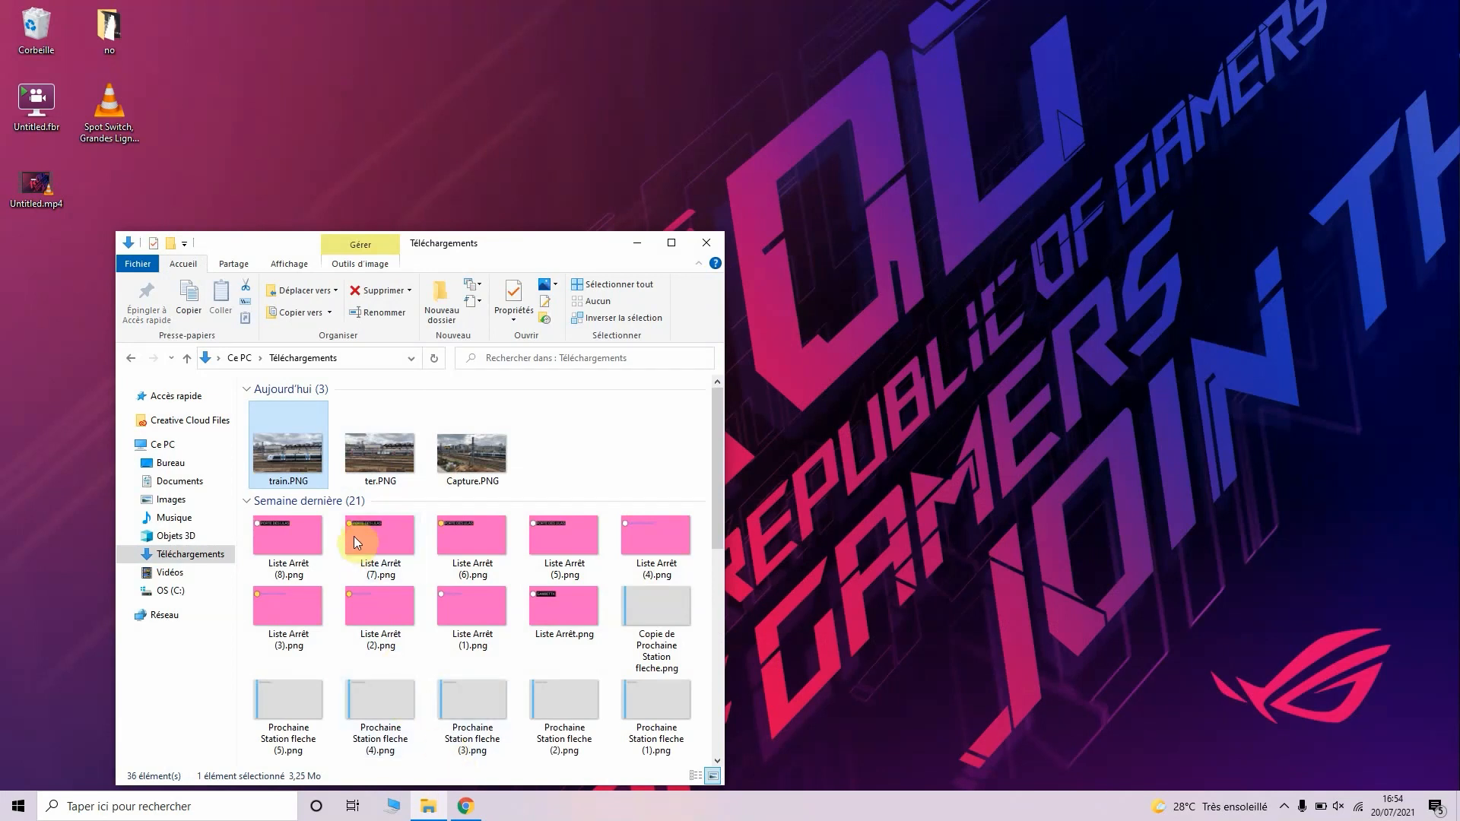
Open Paint and load train.PNG from the Téléchargements folder into it.
{"action": "left_click", "coordinate": [87, 801]}
{"action": "type", "text": "^paint"}
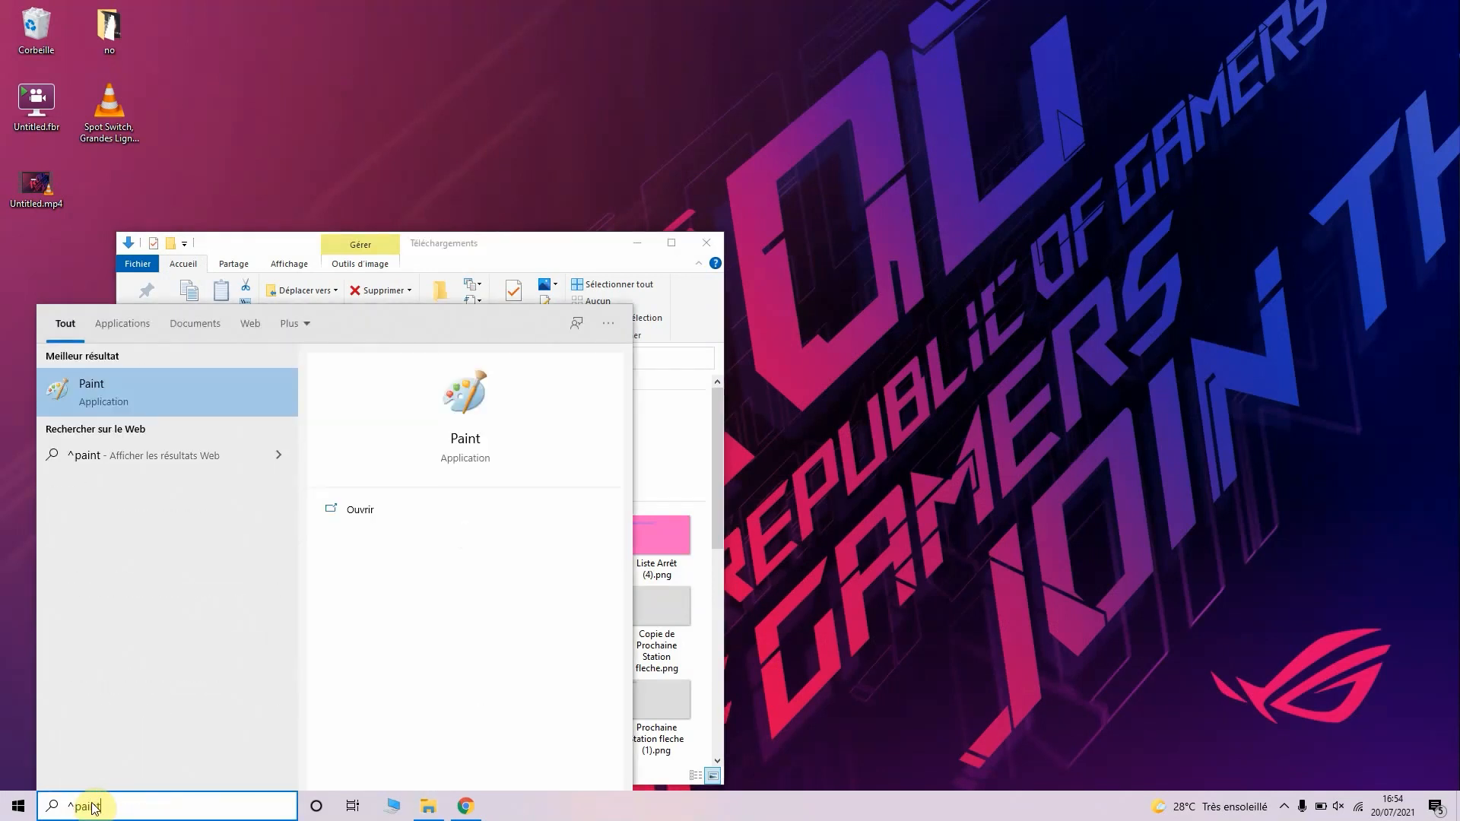
{"action": "left_click", "coordinate": [118, 405]}
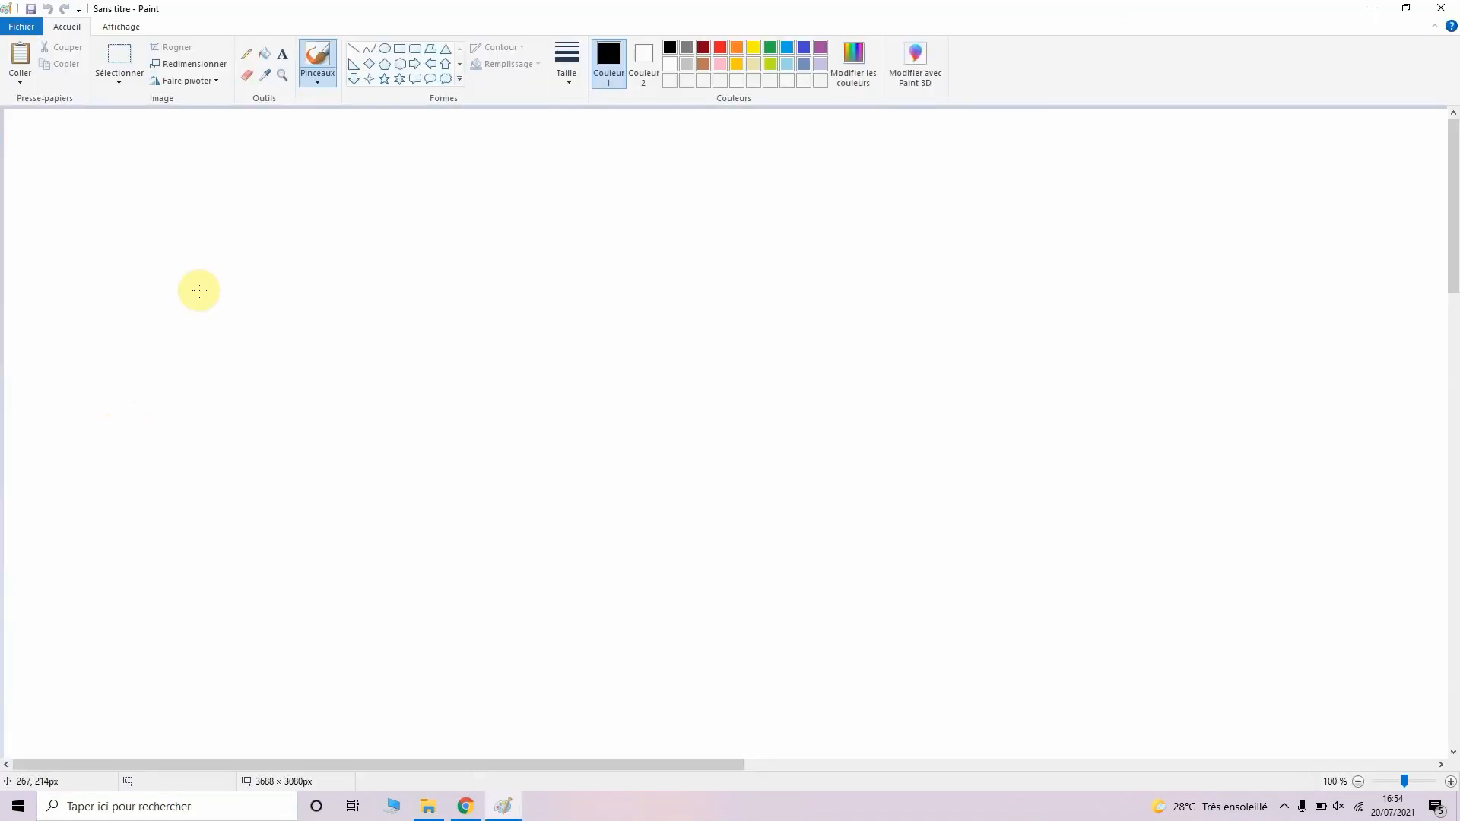
{"action": "left_click", "coordinate": [438, 806]}
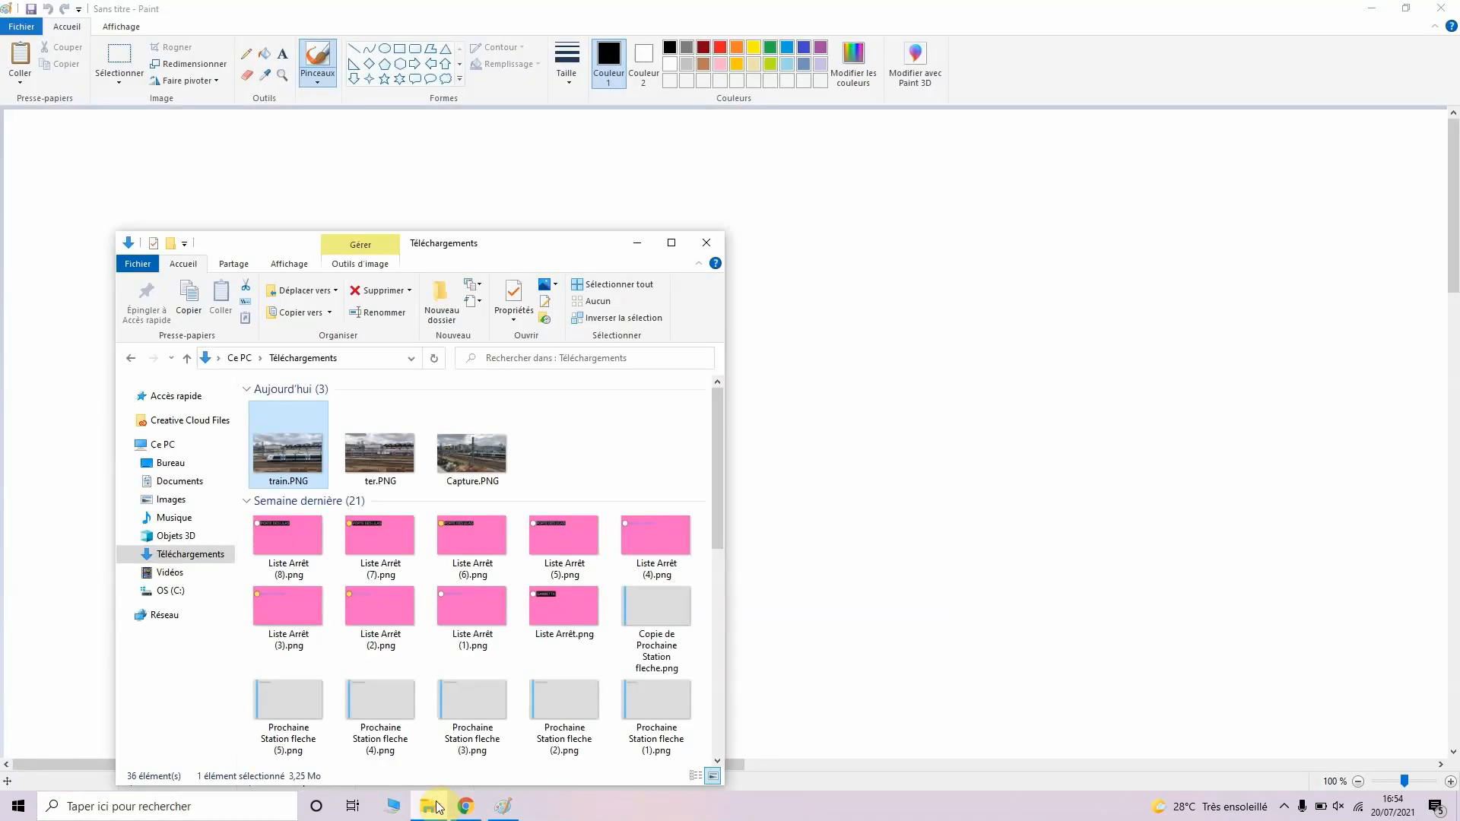
{"action": "mouse_move", "coordinate": [316, 425]}
{"action": "left_mouse_down"}
{"action": "mouse_move", "coordinate": [555, 293]}
{"action": "mouse_move", "coordinate": [840, 389]}
{"action": "left_mouse_up"}
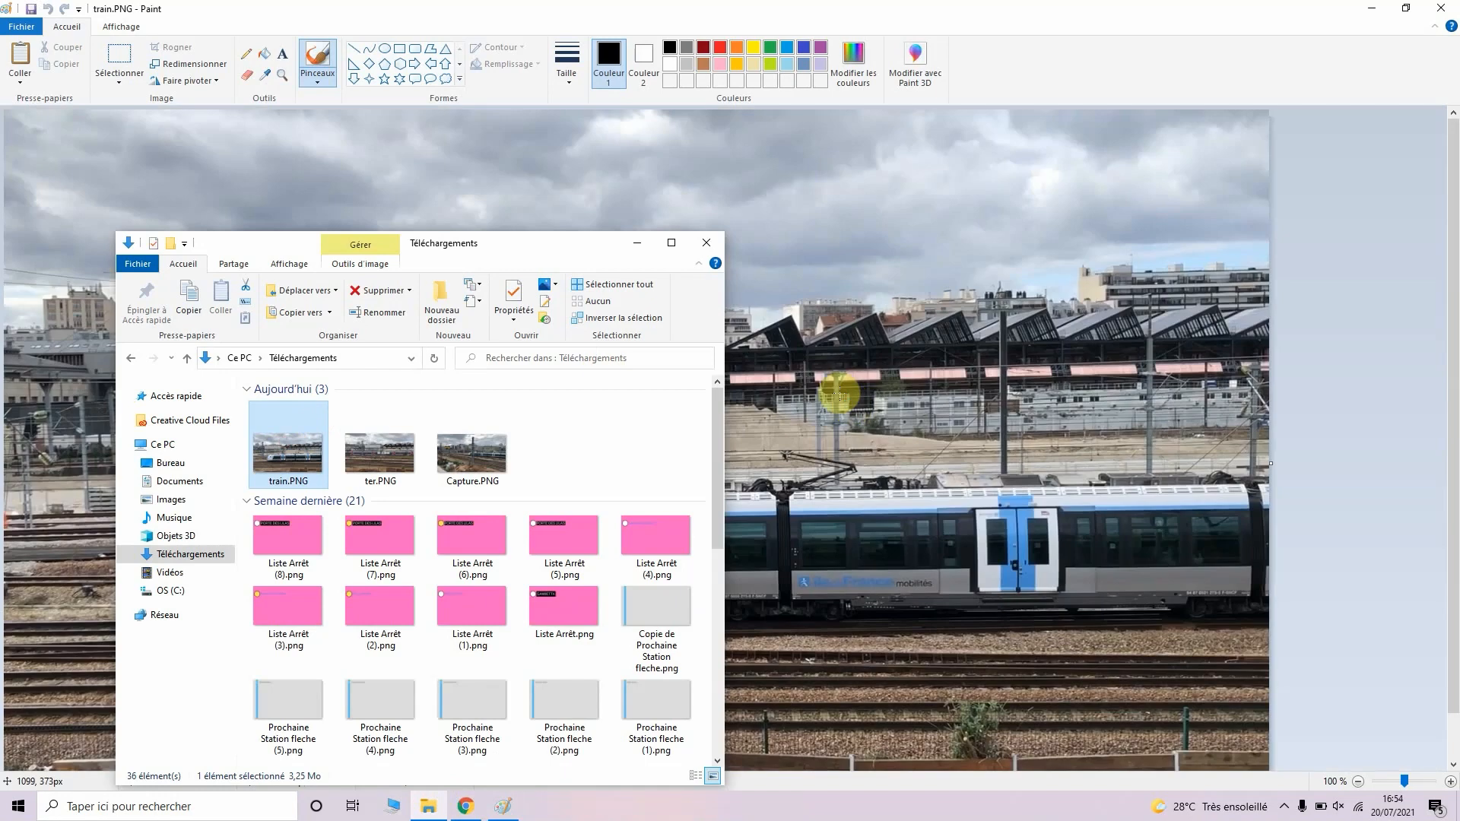
{"action": "left_click", "coordinate": [637, 242]}
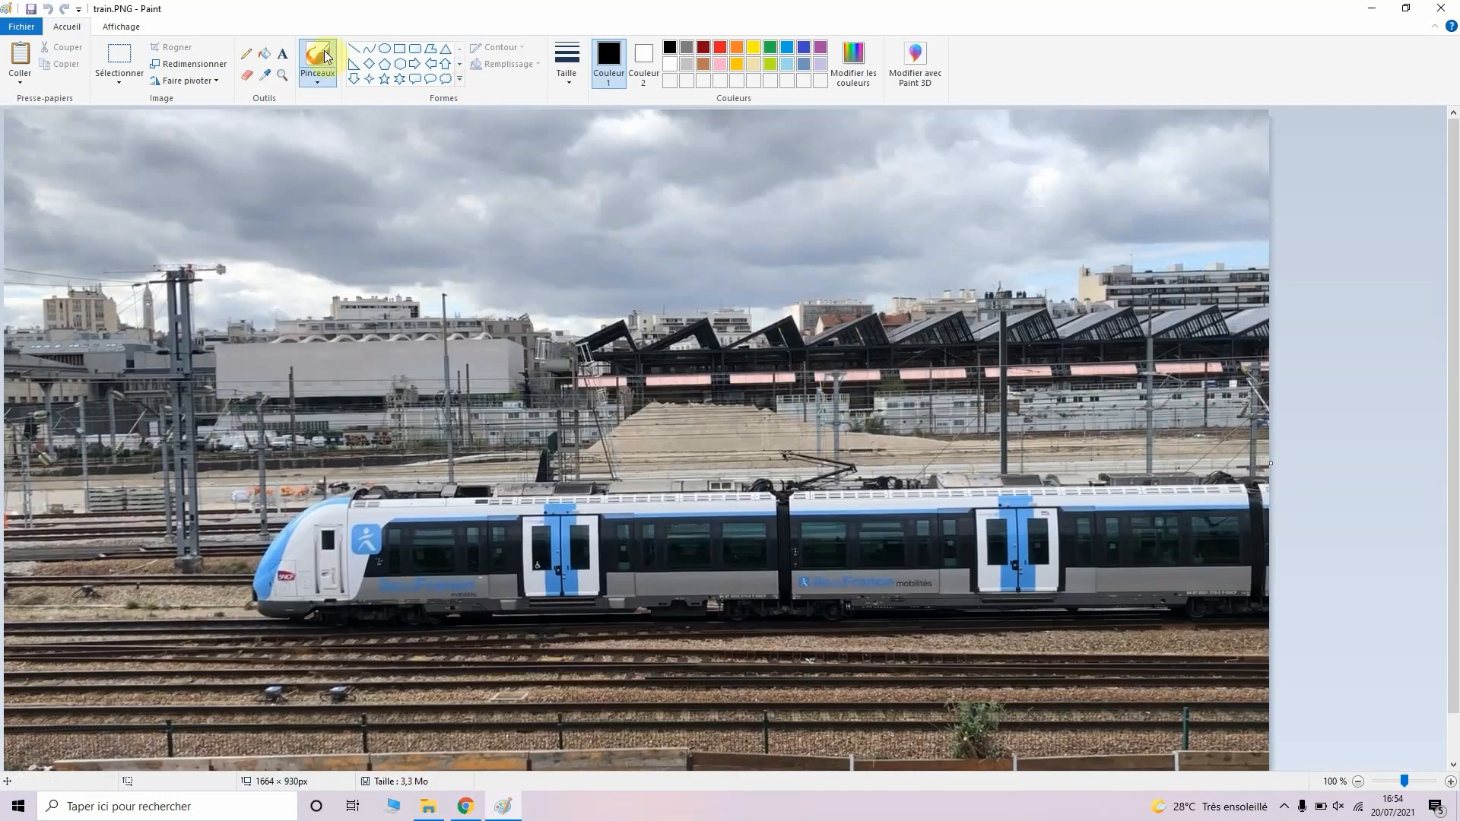
Delete a rectangular area of about 1656 × 322 px covering the sky and rooftops above the train.
{"action": "left_click", "coordinate": [124, 61]}
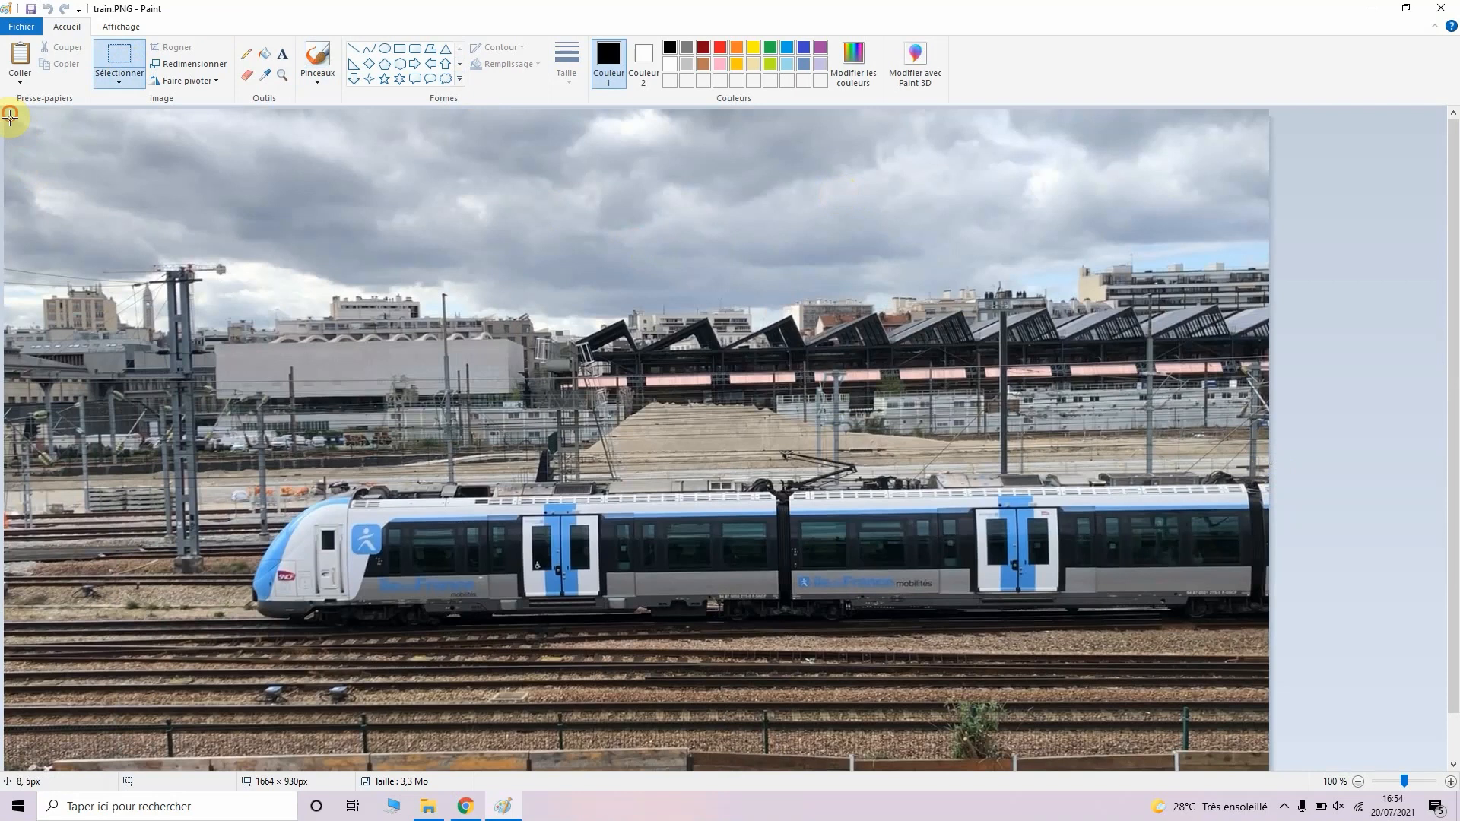
{"action": "left_click_drag", "start_coordinate": [10, 114], "coordinate": [1275, 401]}
{"action": "left_click_drag", "start_coordinate": [1276, 406], "coordinate": [1280, 358]}
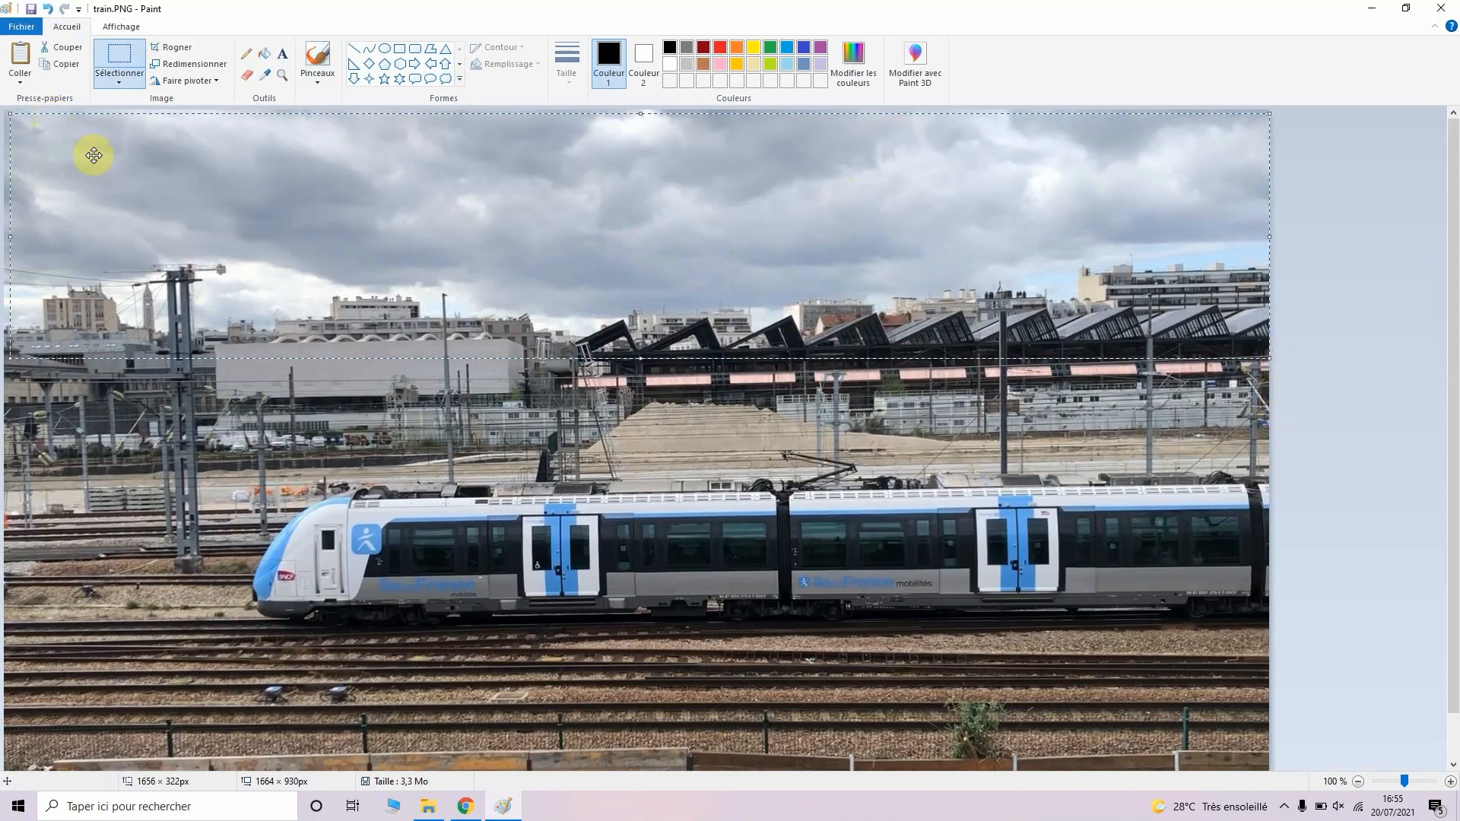
{"action": "key", "text": "Delete"}
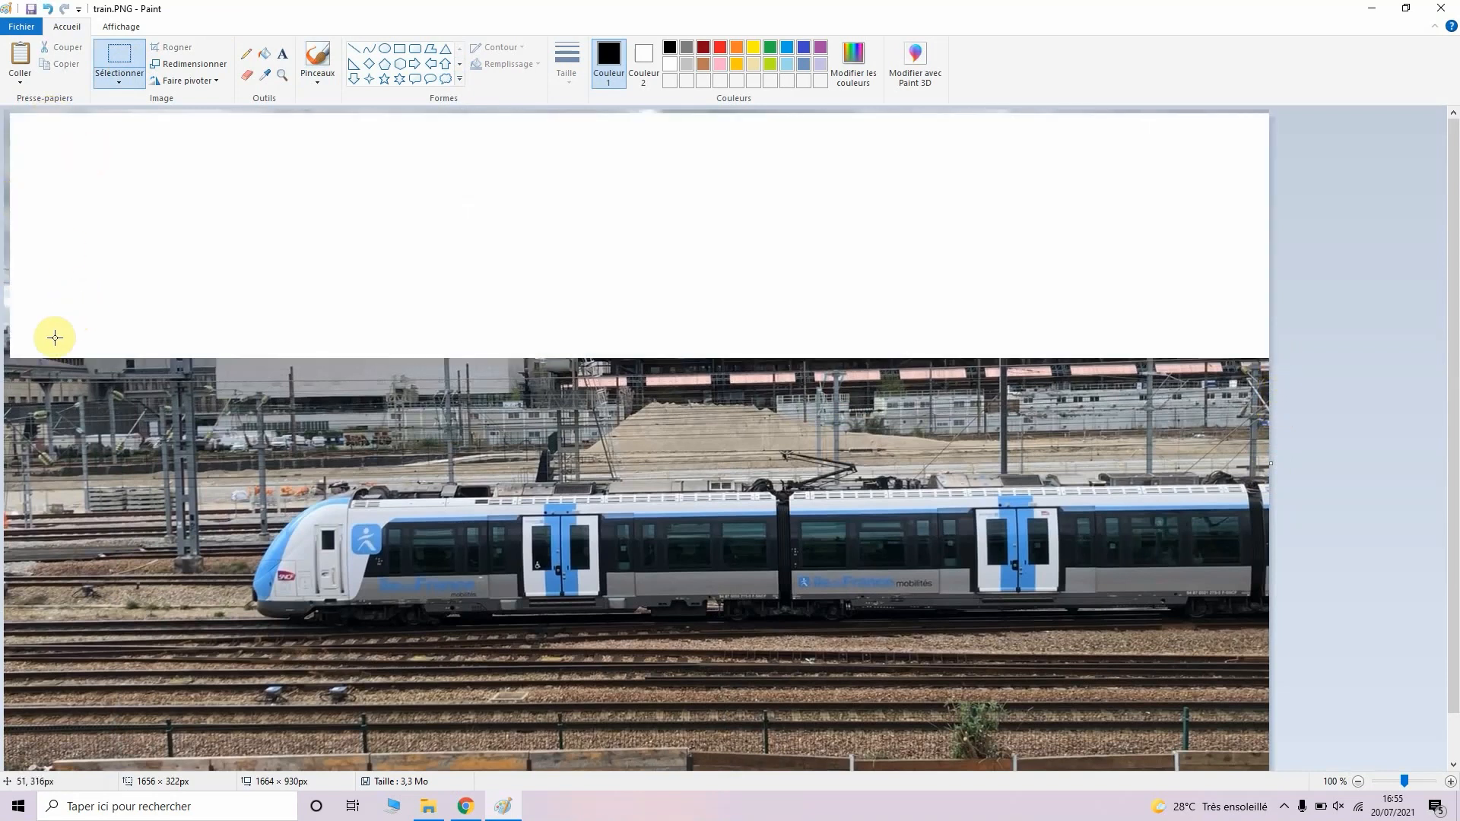
Delete the leftover photo strips along the left and upper edges of the cleared sky area.
{"action": "left_click_drag", "start_coordinate": [22, 357], "coordinate": [1, 241]}
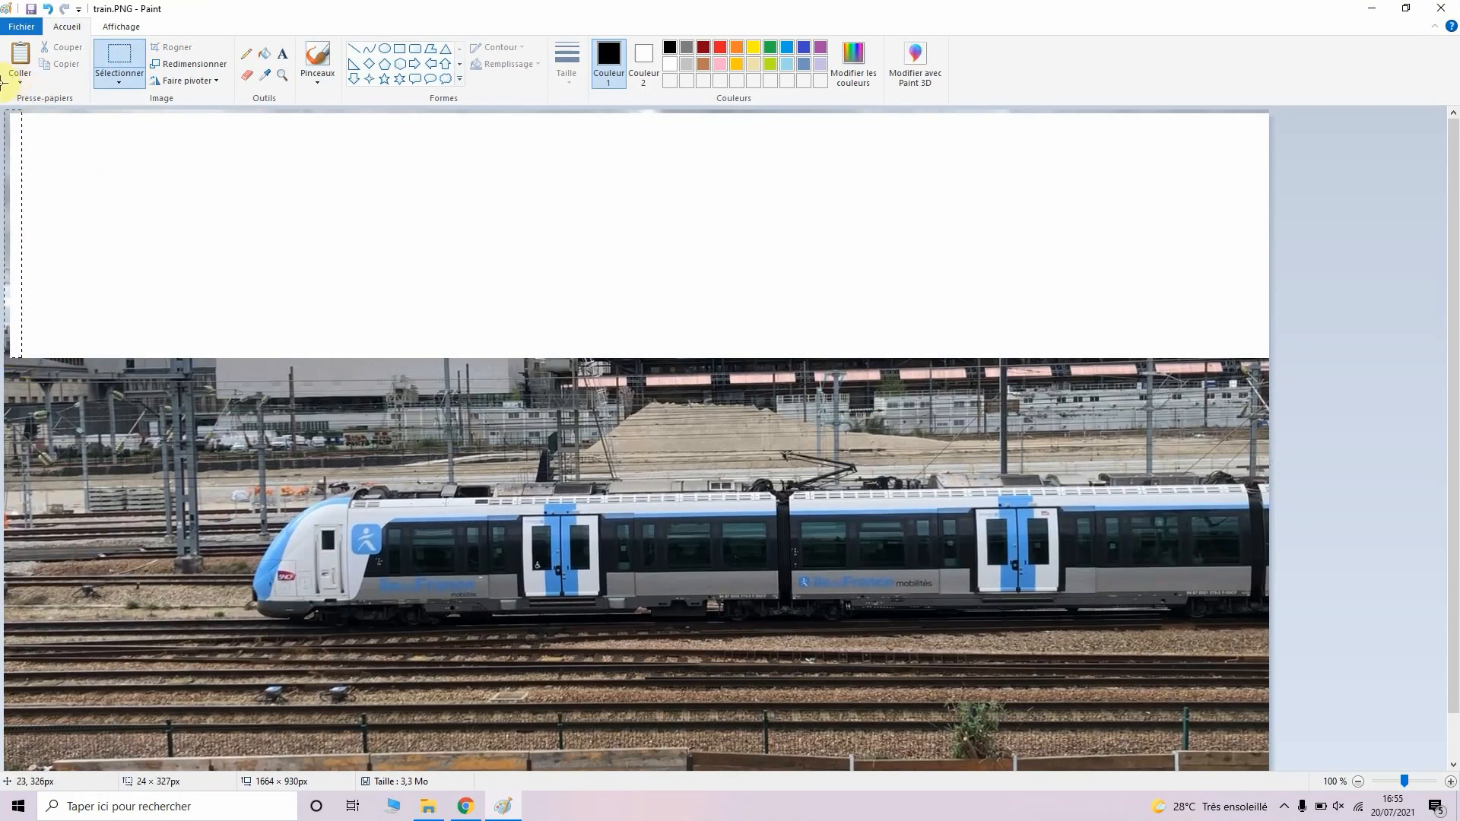
{"action": "left_click_drag", "start_coordinate": [3, 85], "coordinate": [2, 89]}
{"action": "key", "text": "Delete"}
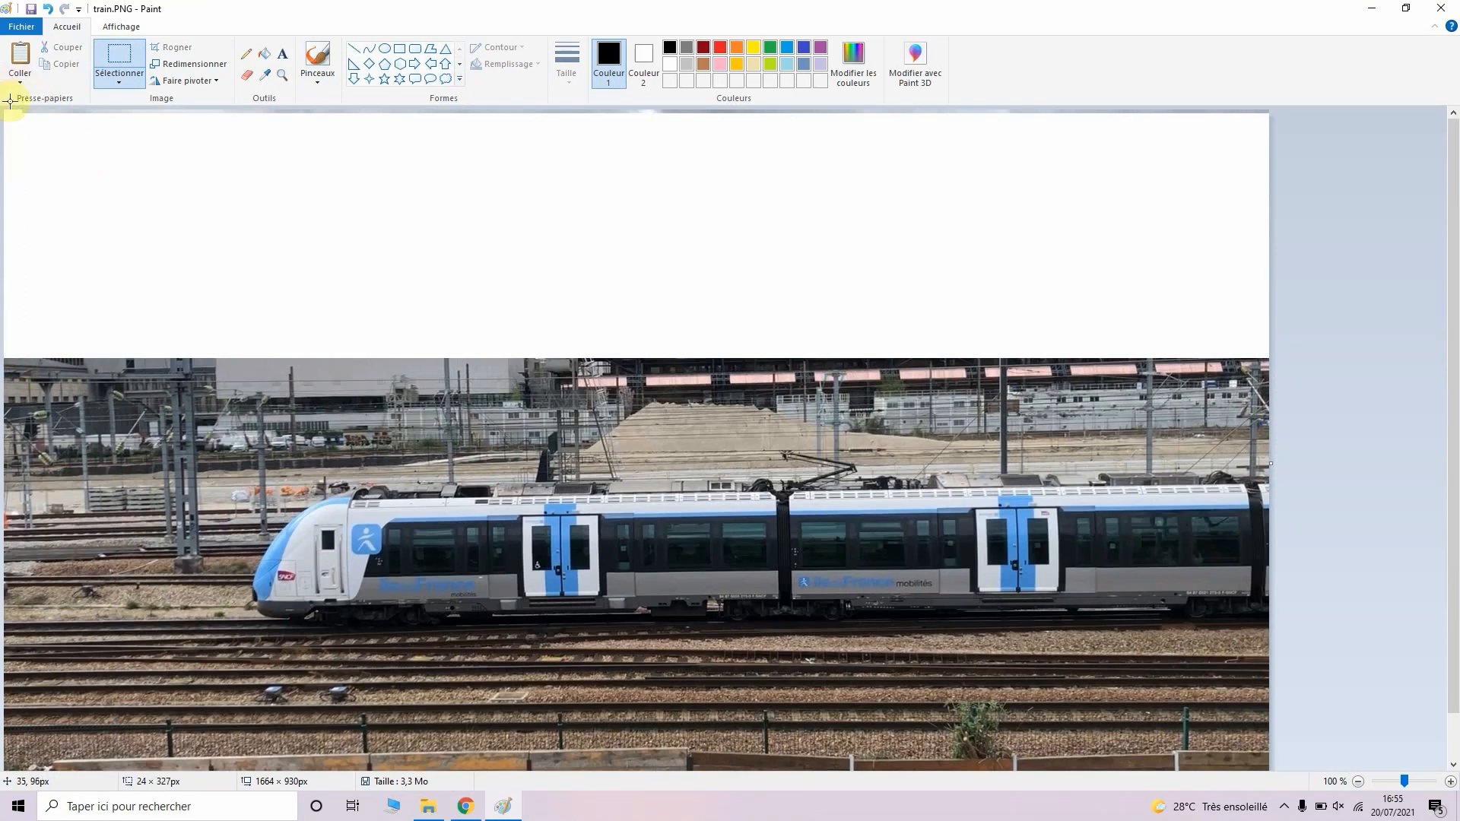
{"action": "left_click_drag", "start_coordinate": [40, 210], "coordinate": [1433, 4]}
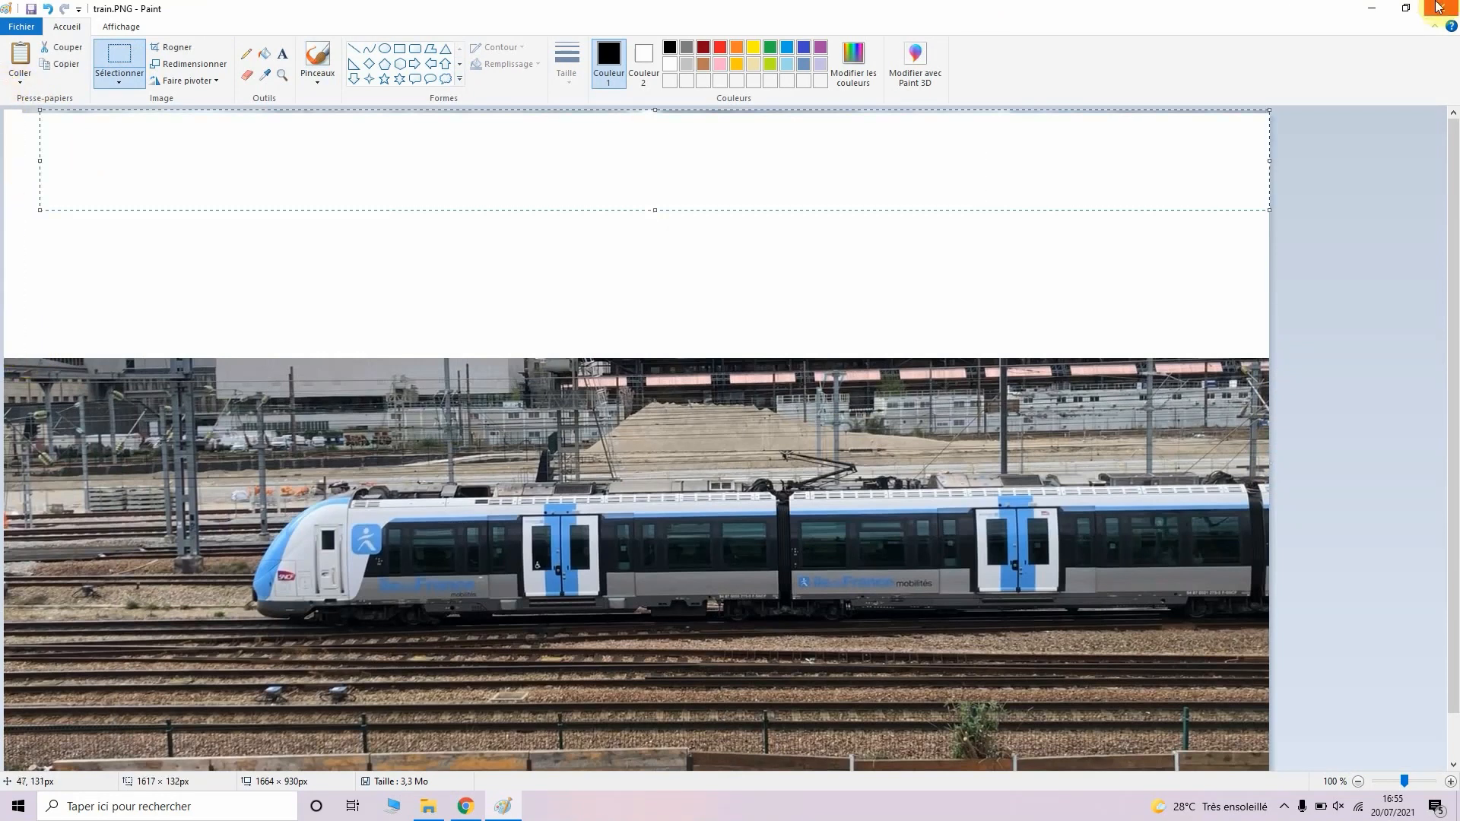
{"action": "key", "text": "Delete"}
{"action": "left_click_drag", "start_coordinate": [58, 164], "coordinate": [3, 32]}
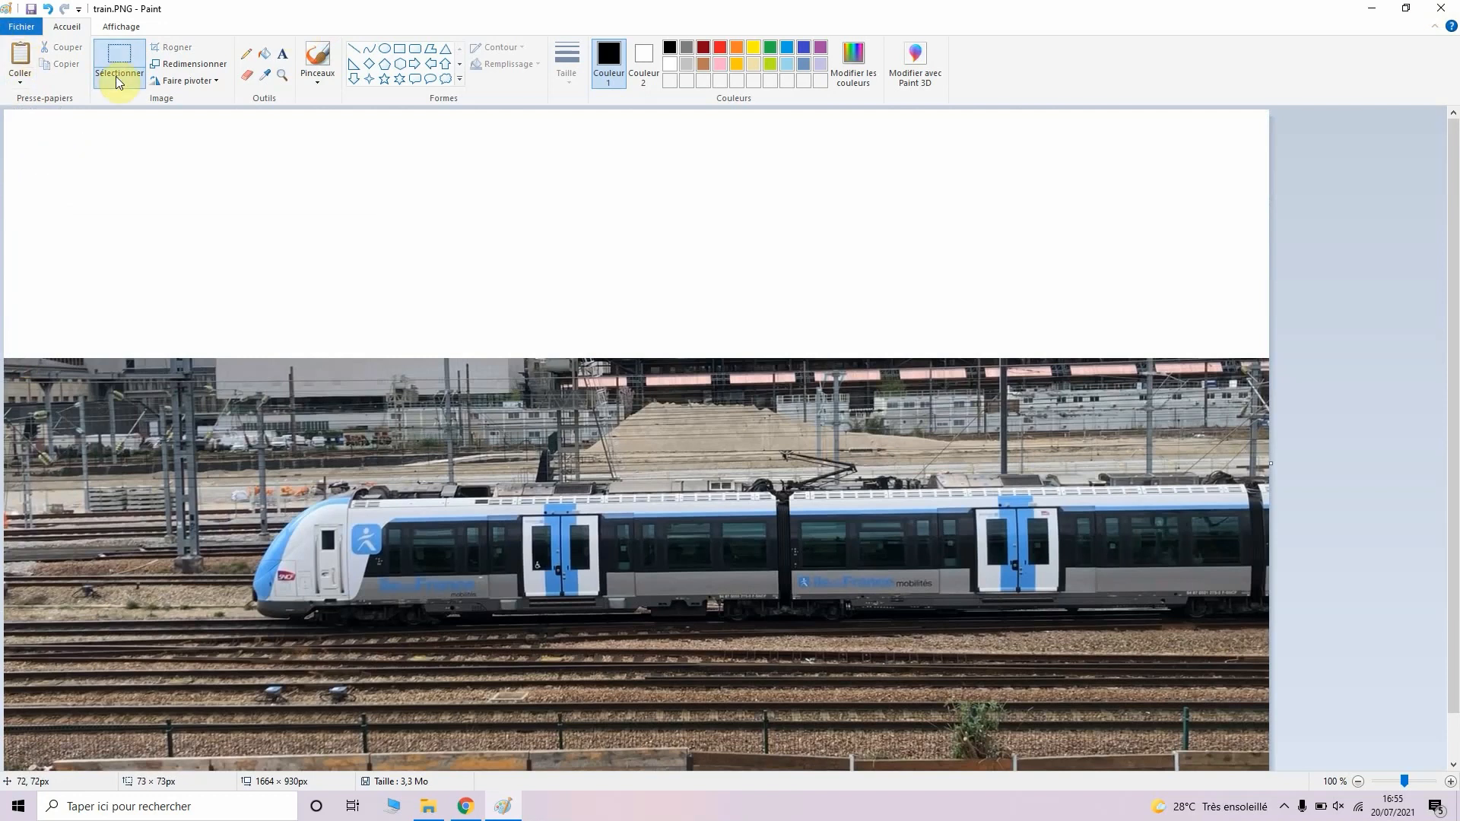
Save the edited image as a PNG named z50 on the Bureau, accepting the transparency loss, and close Paint.
{"action": "left_click", "coordinate": [27, 29]}
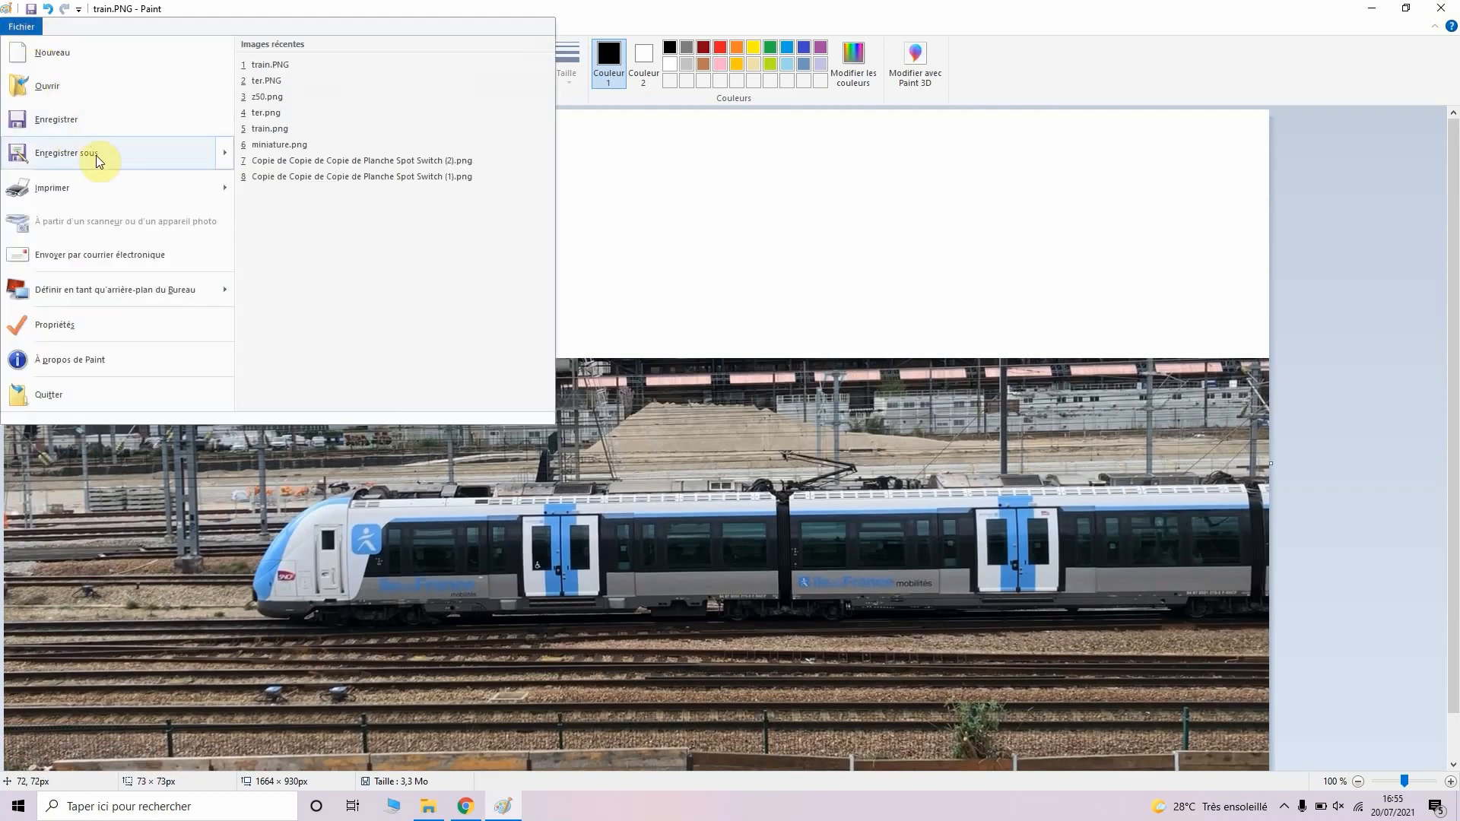
{"action": "mouse_move", "coordinate": [97, 153]}
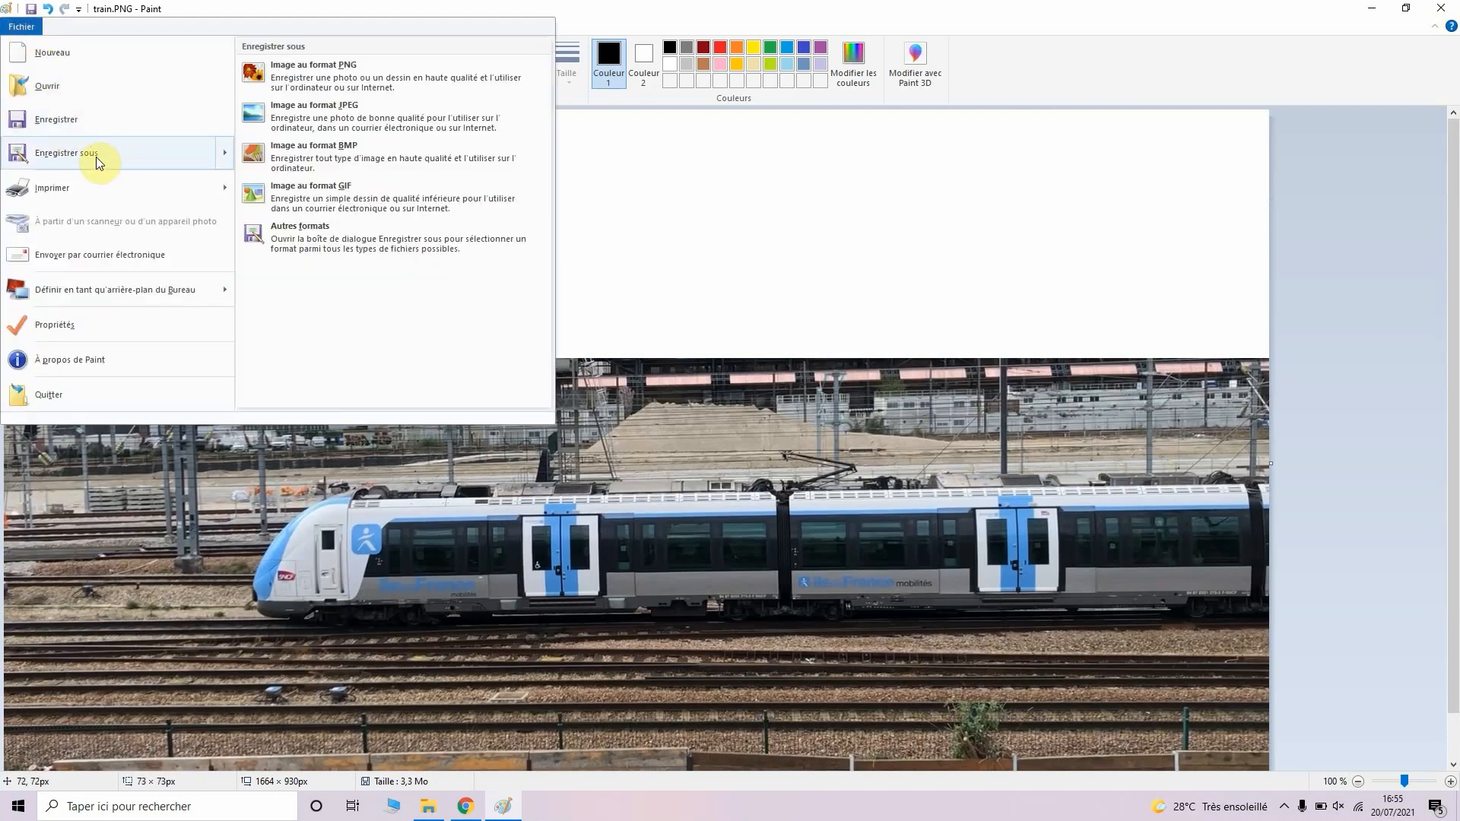
{"action": "left_click", "coordinate": [370, 82]}
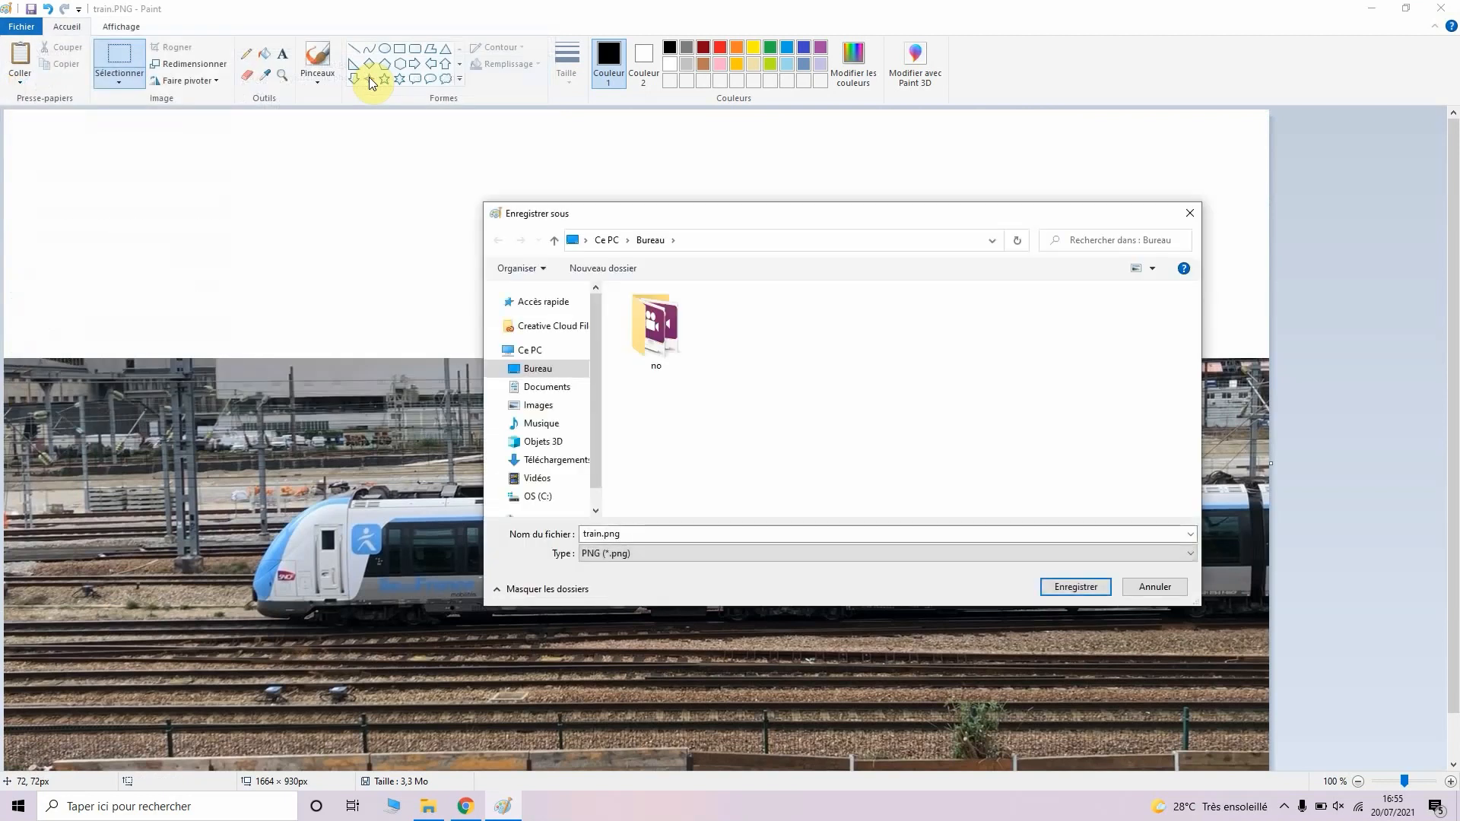
{"action": "left_click_drag", "start_coordinate": [646, 532], "coordinate": [521, 523]}
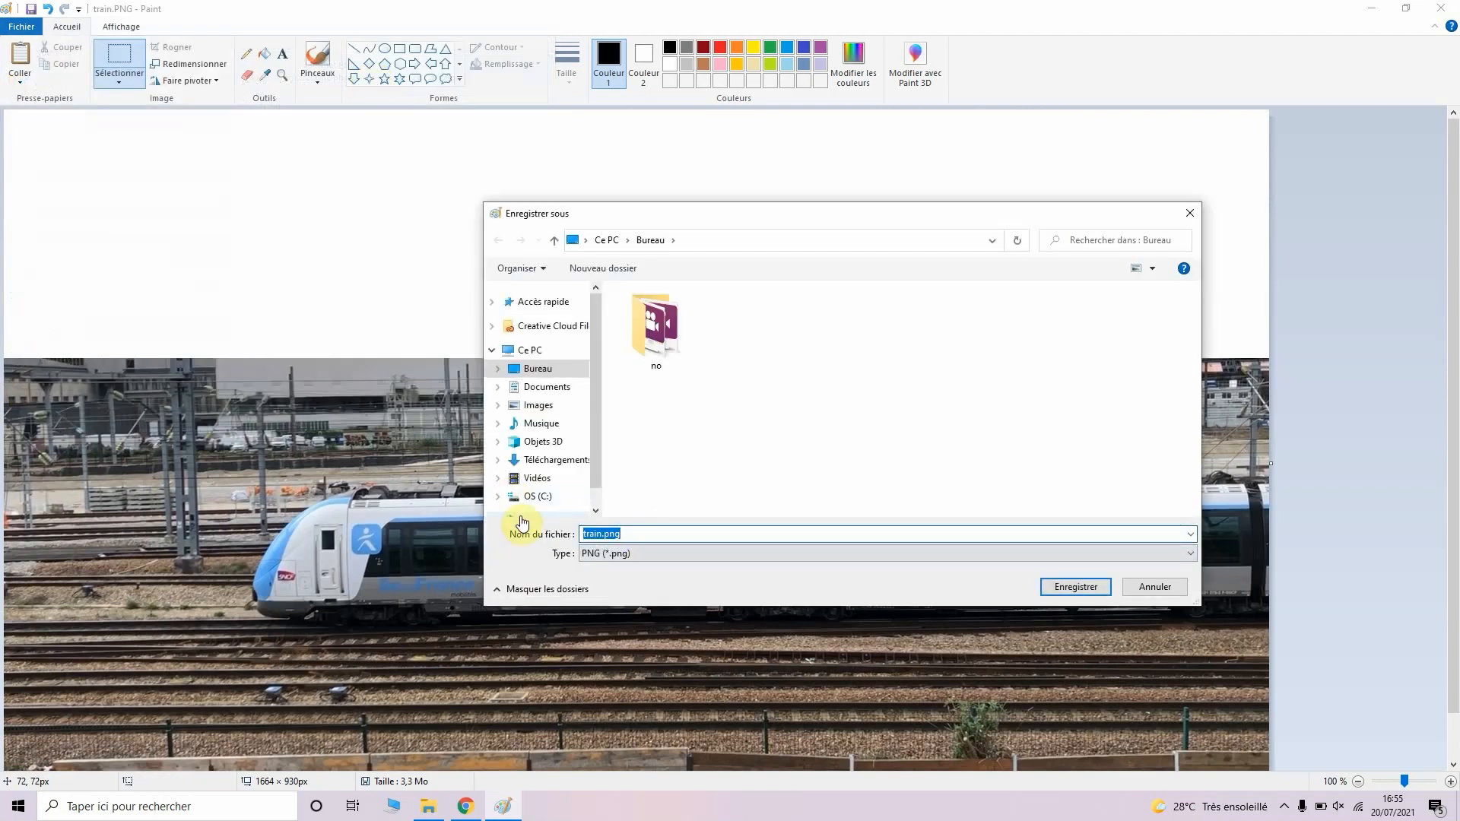
{"action": "type", "text": "z50"}
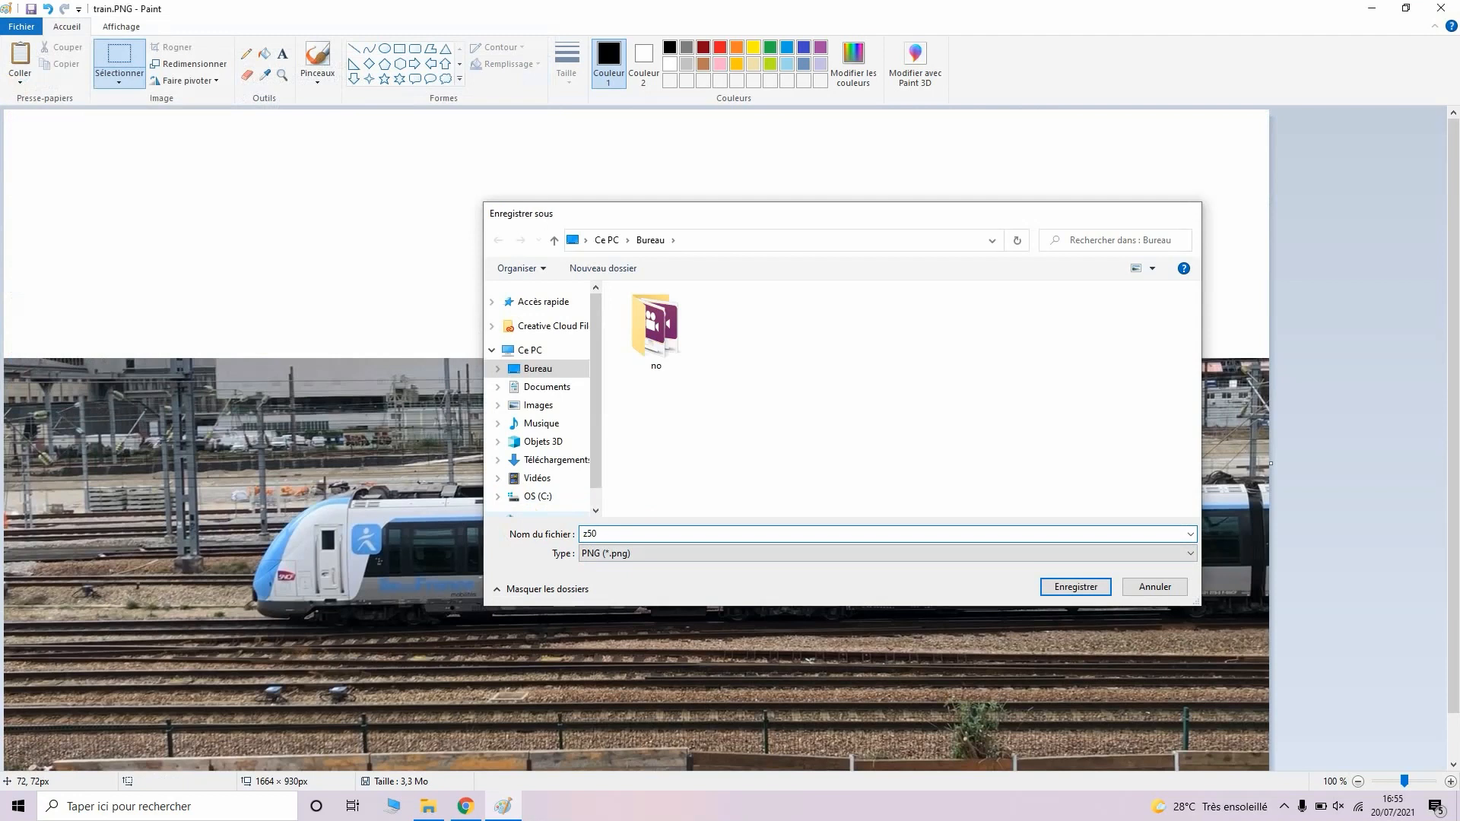
{"action": "key", "text": "Return"}
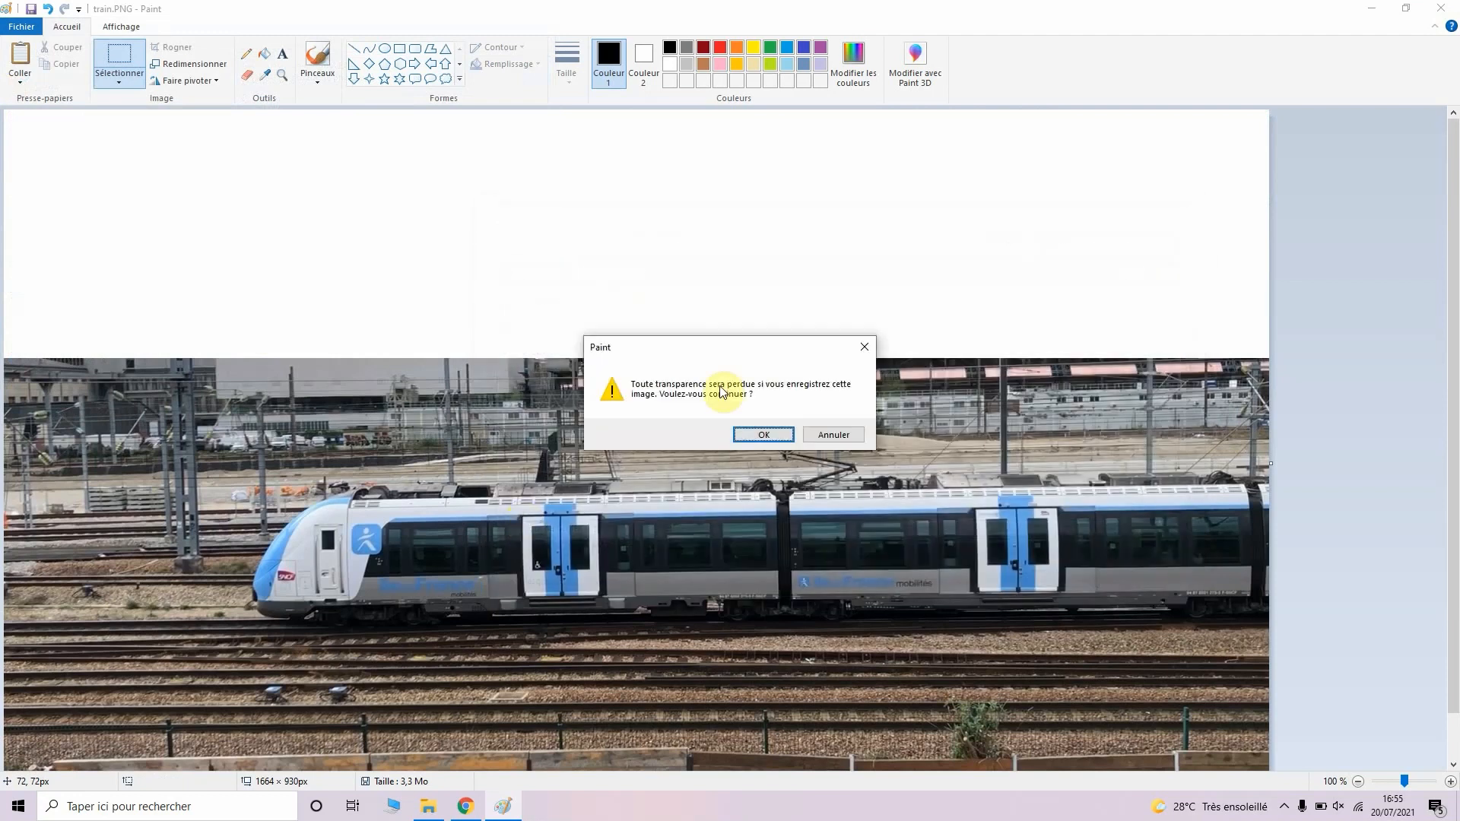
{"action": "left_click", "coordinate": [761, 433]}
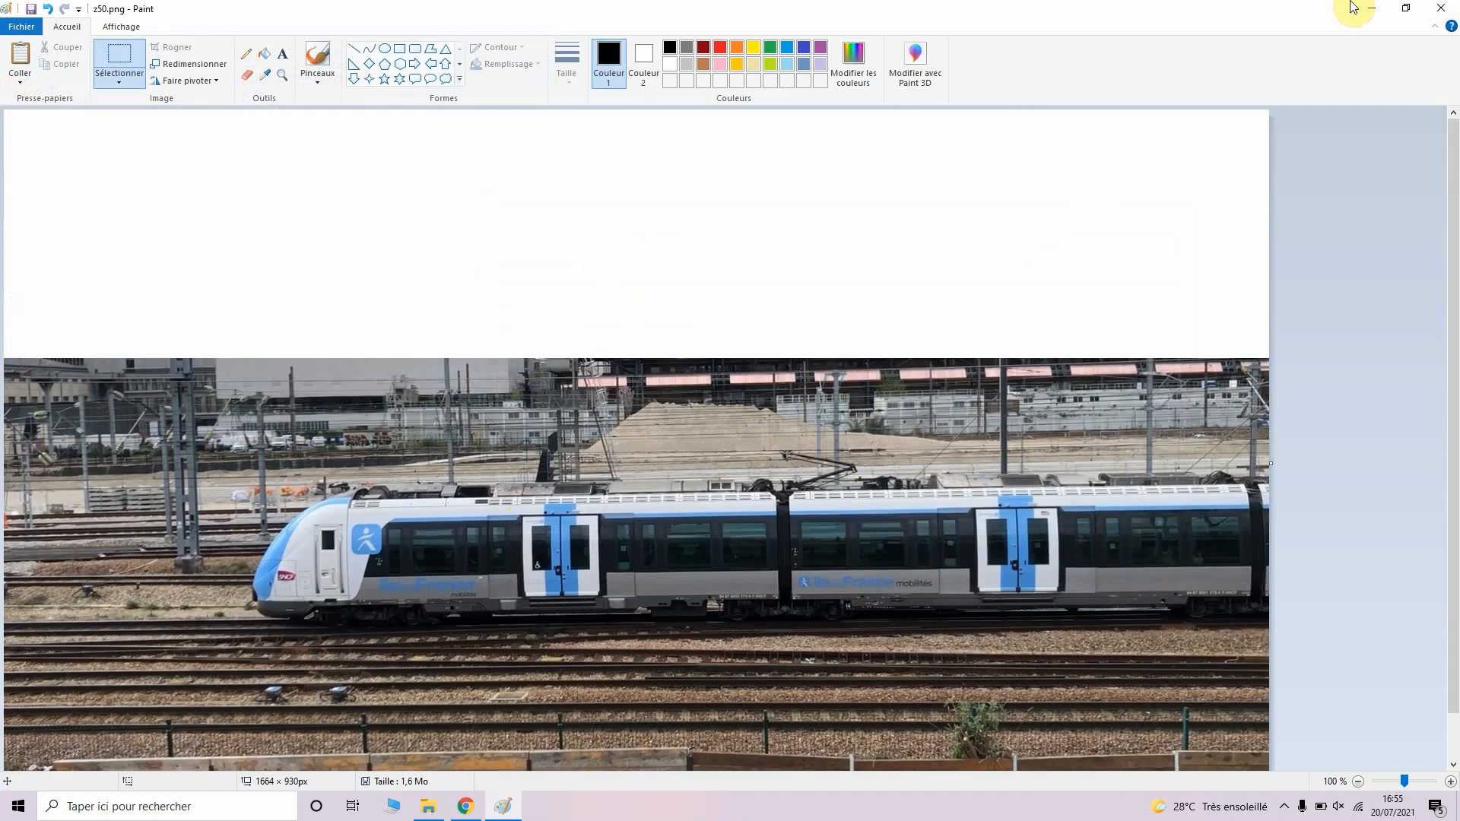
{"action": "left_click", "coordinate": [1441, 7]}
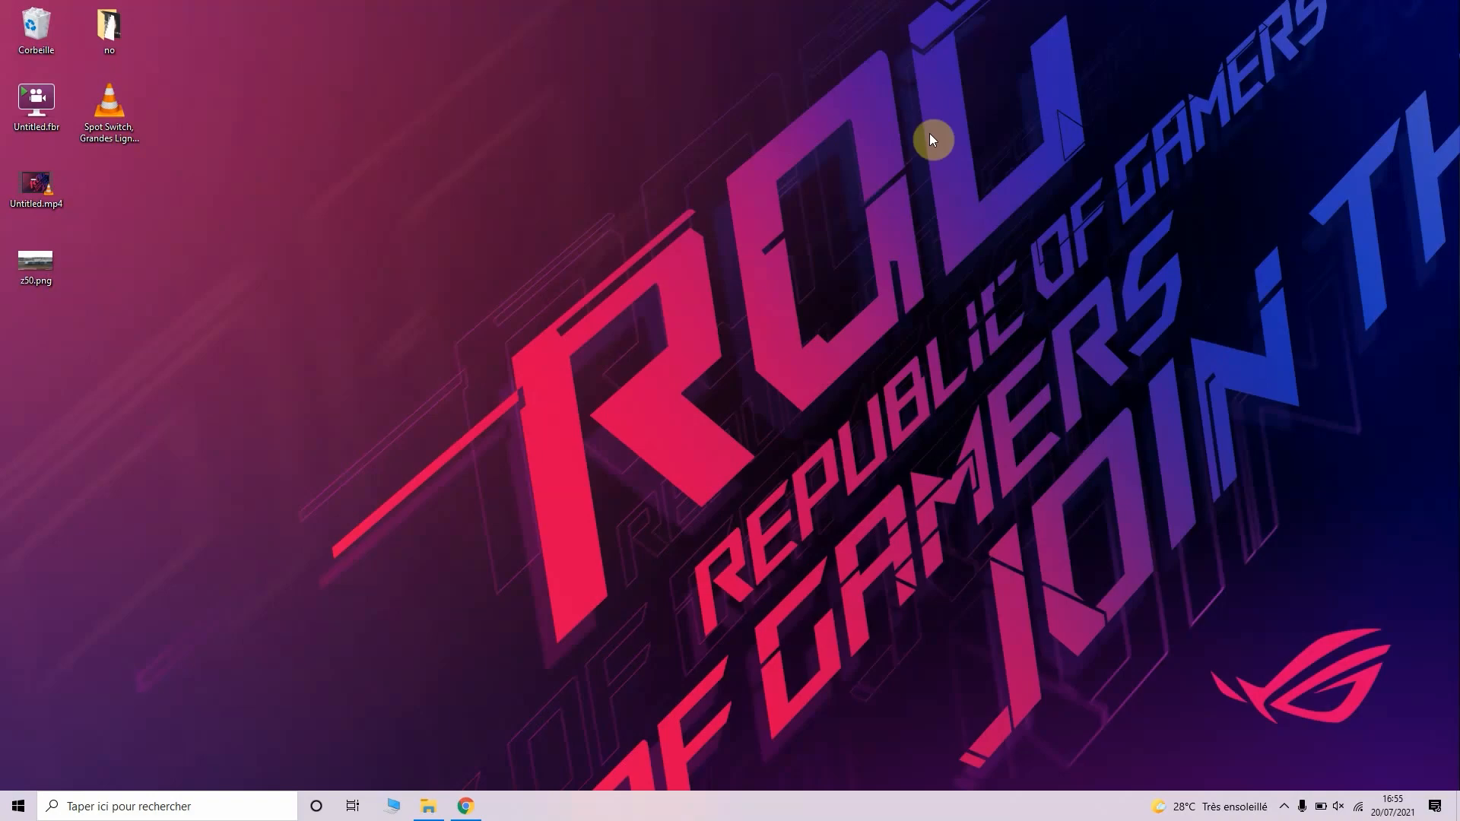
Switch to Canva in Chrome and add ter.PNG from the Téléchargements folder to the thumbnail page.
{"action": "left_click", "coordinate": [465, 806]}
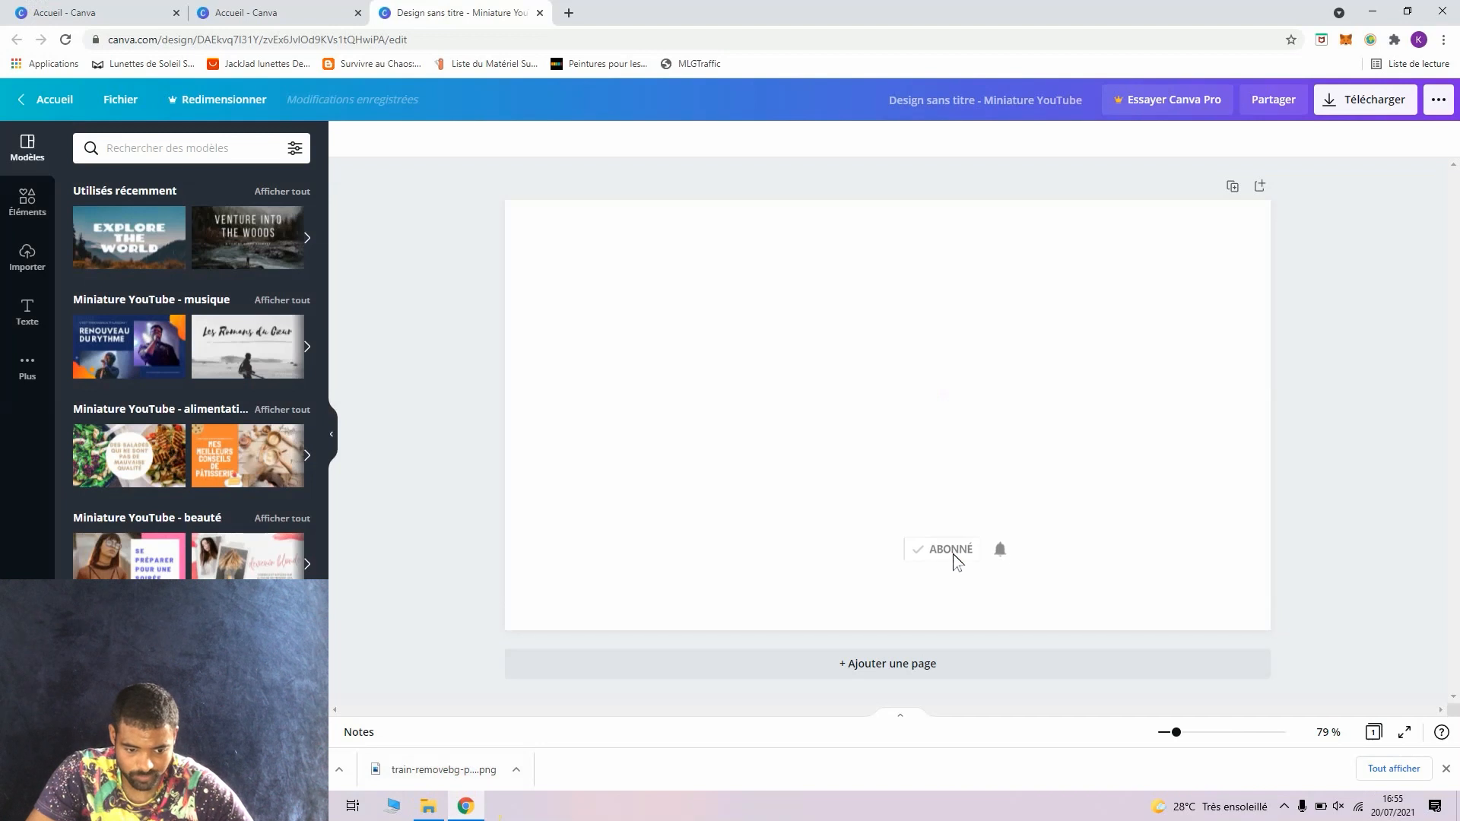
{"action": "left_click", "coordinate": [432, 807]}
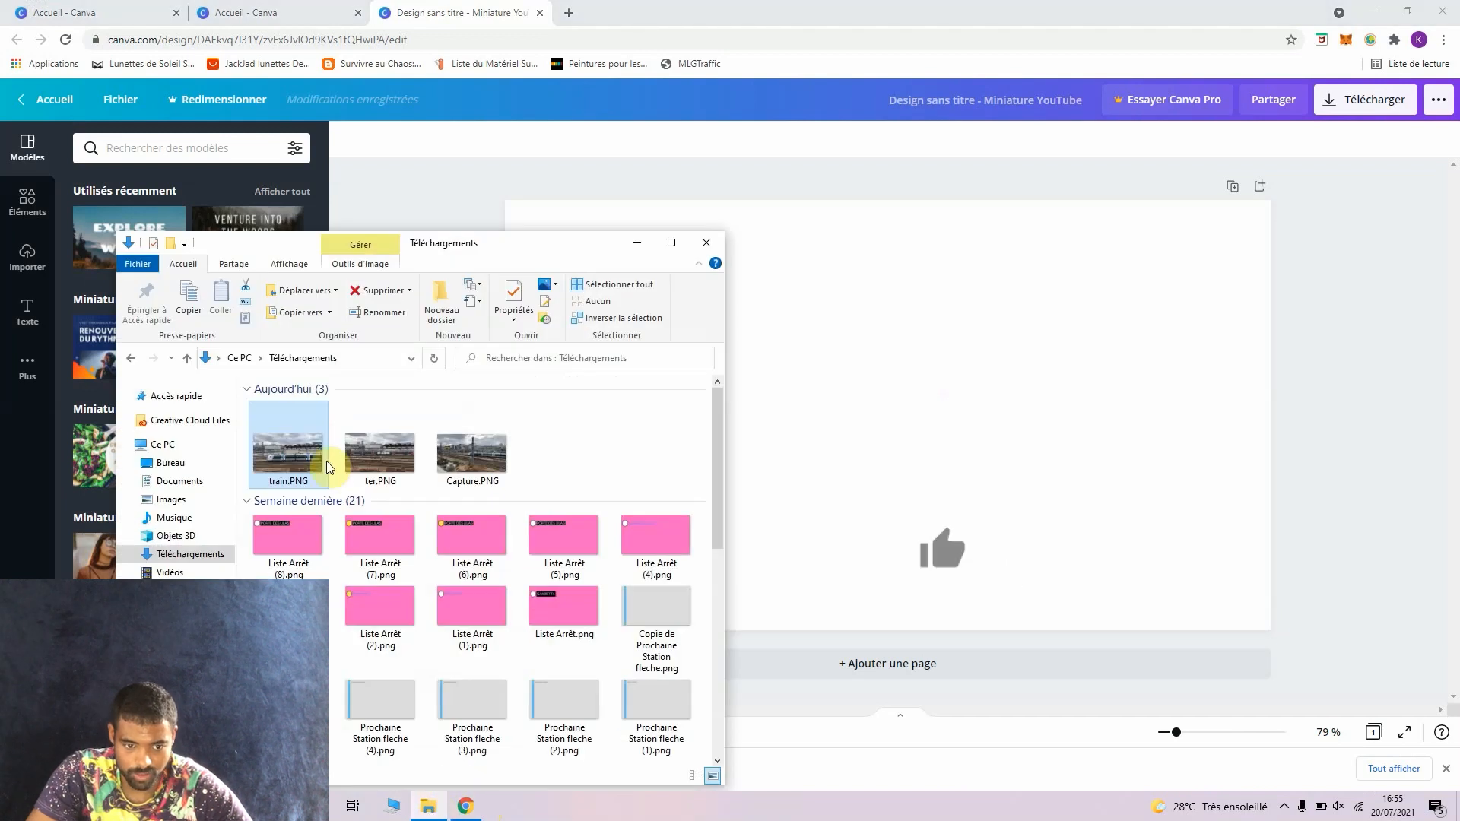
{"action": "left_click_drag", "start_coordinate": [380, 455], "coordinate": [753, 359]}
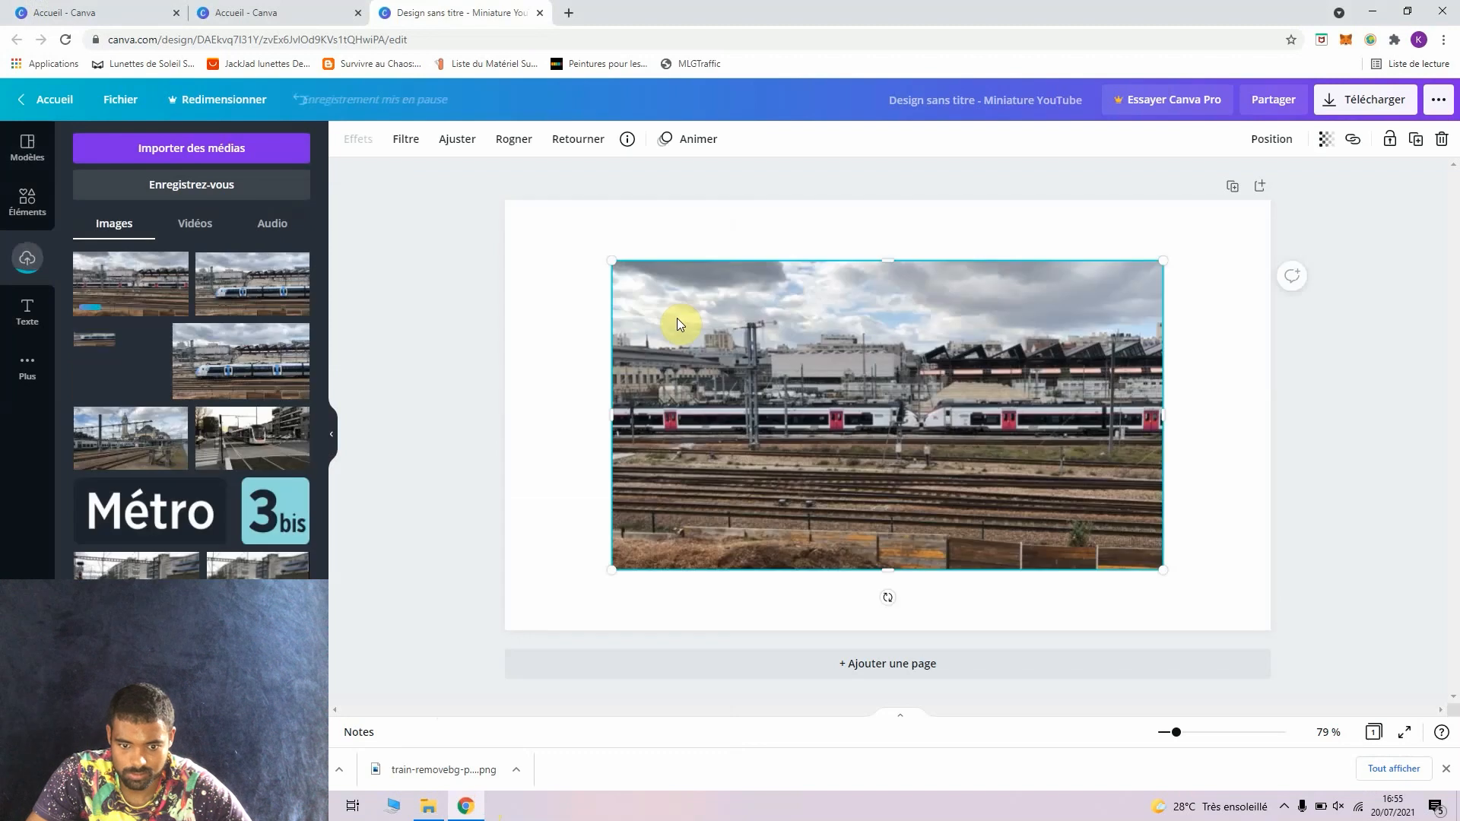
Scale the train photo to the full page width and shift it up until its sky lies beyond the page's upper edge.
{"action": "left_click_drag", "start_coordinate": [614, 263], "coordinate": [514, 224]}
{"action": "left_click_drag", "start_coordinate": [769, 389], "coordinate": [791, 325]}
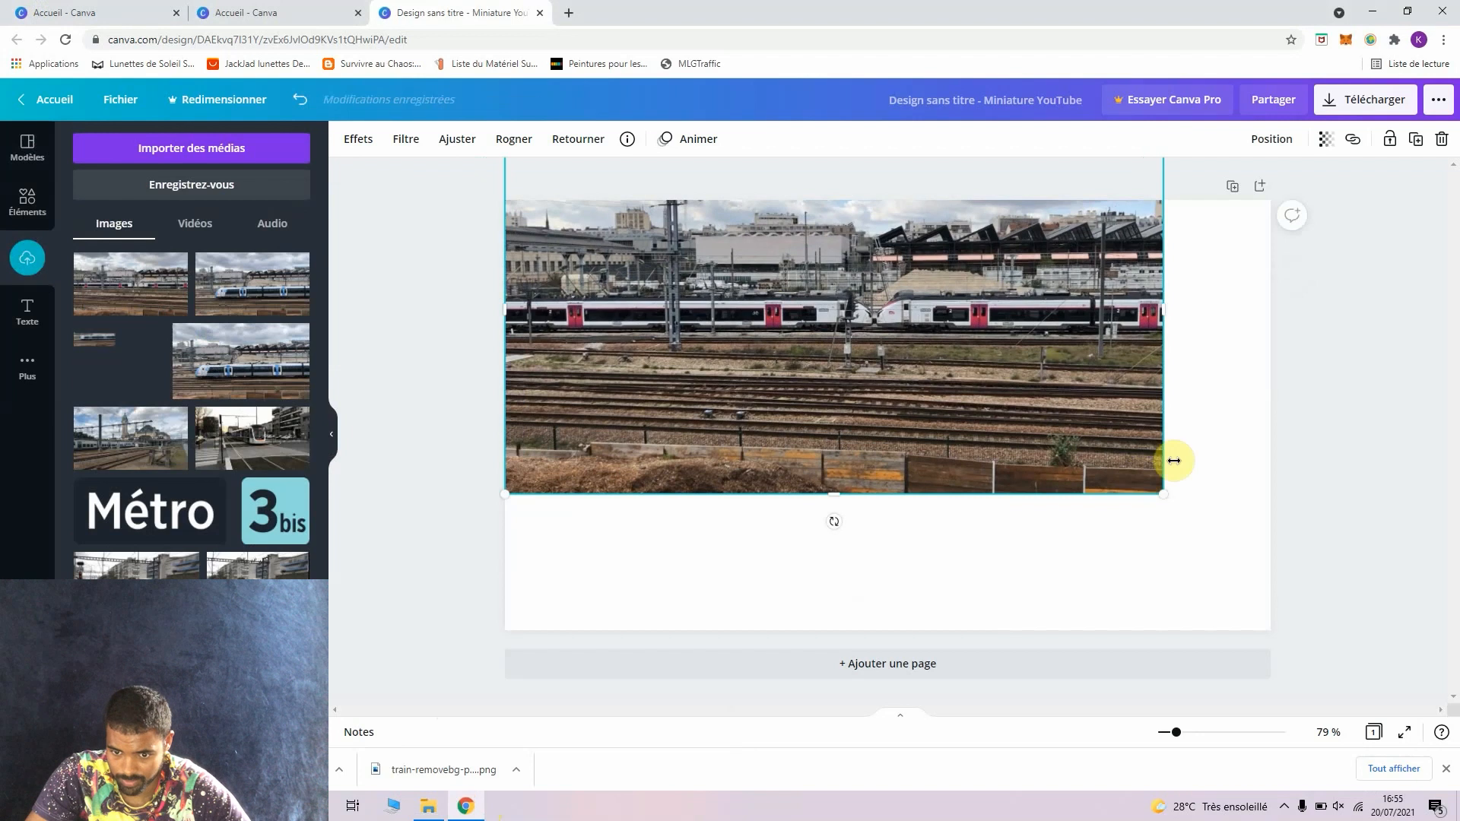
{"action": "left_click_drag", "start_coordinate": [1162, 493], "coordinate": [1308, 522]}
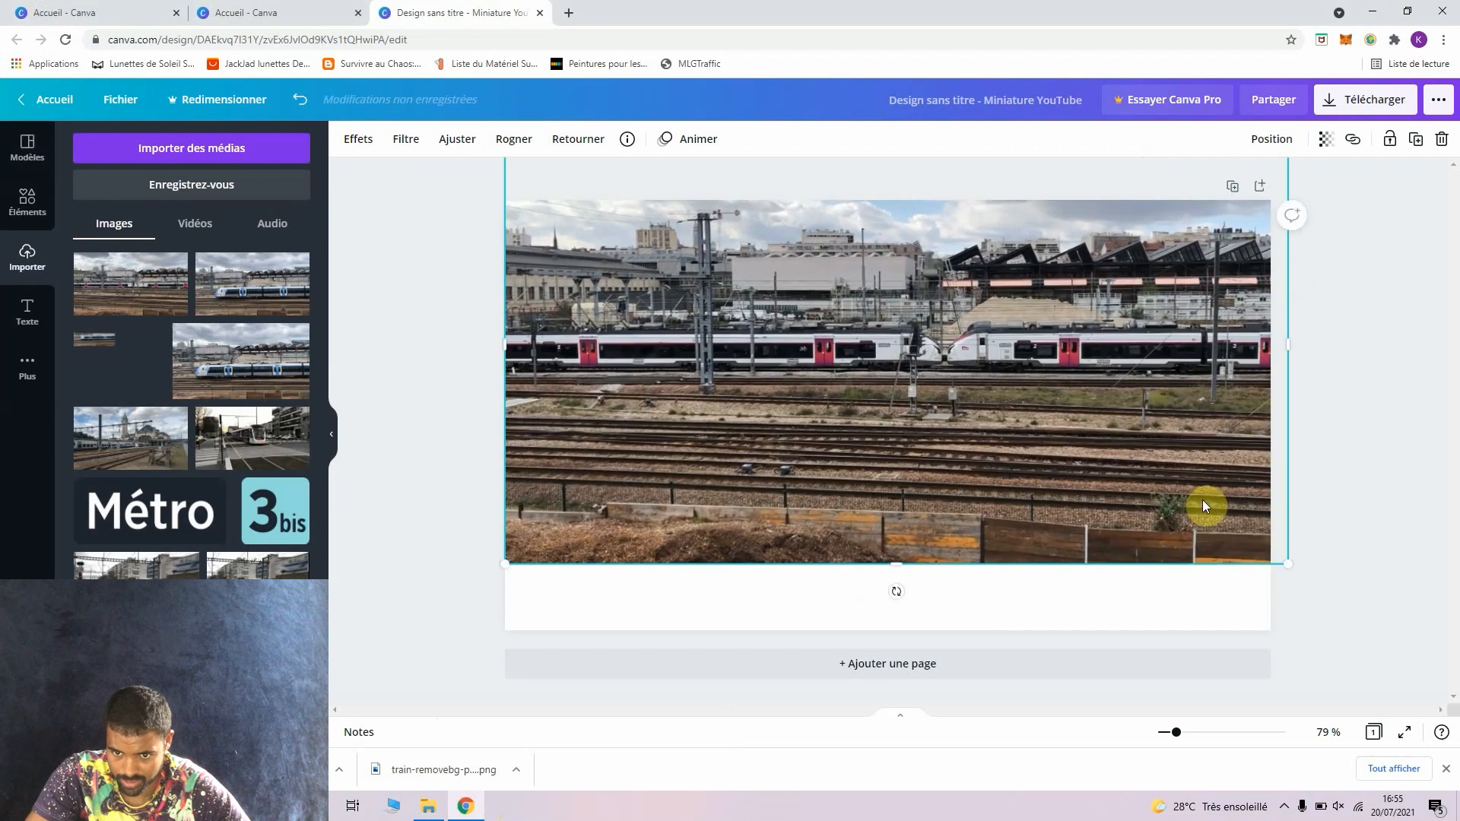
{"action": "mouse_move", "coordinate": [1166, 495]}
{"action": "left_mouse_down"}
{"action": "mouse_move", "coordinate": [1121, 492]}
{"action": "mouse_move", "coordinate": [1143, 495]}
{"action": "left_mouse_up"}
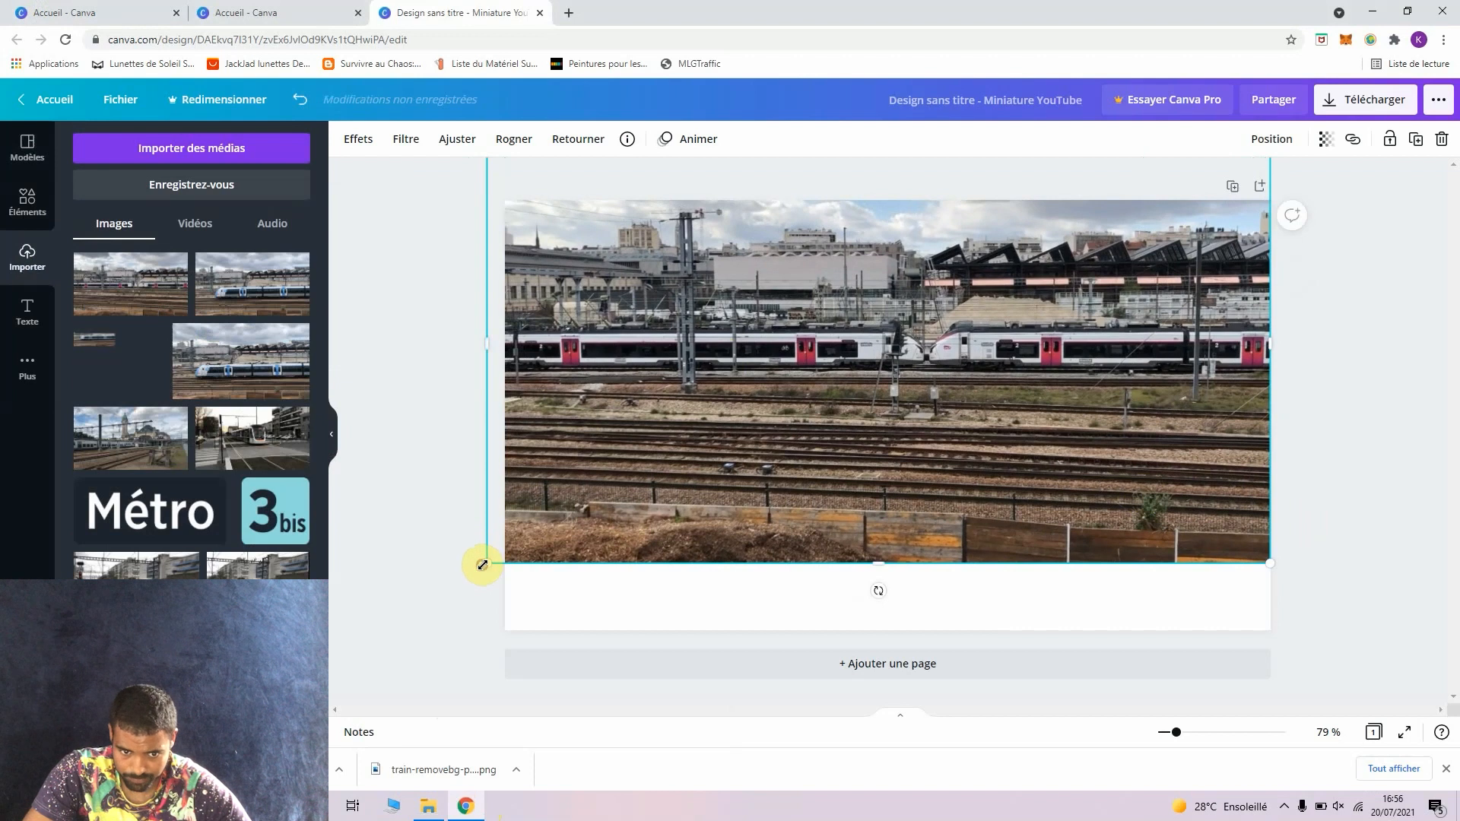
{"action": "mouse_move", "coordinate": [482, 564]}
{"action": "left_mouse_down"}
{"action": "mouse_move", "coordinate": [538, 522]}
{"action": "mouse_move", "coordinate": [496, 547]}
{"action": "left_mouse_up"}
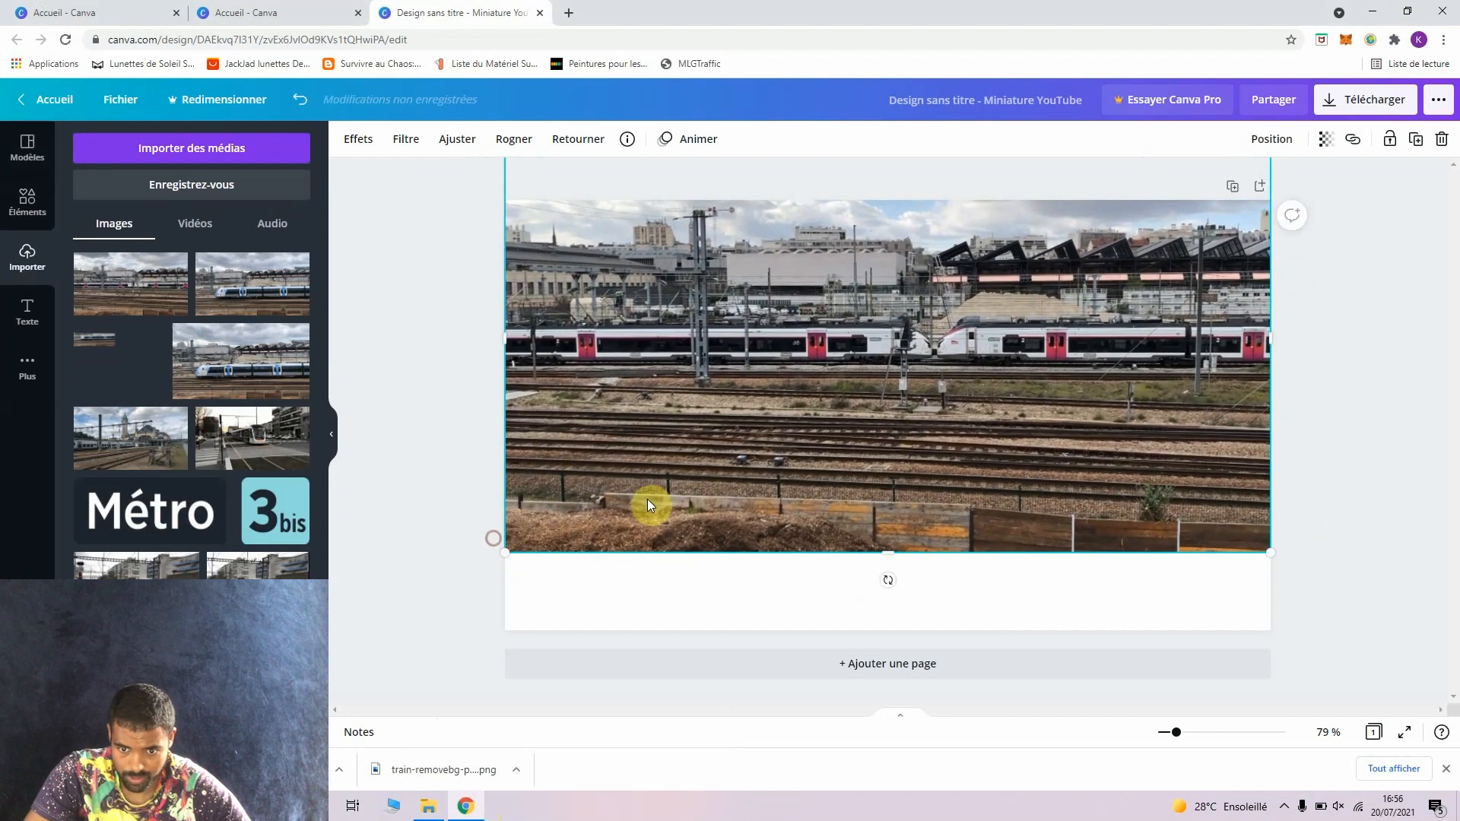
{"action": "left_click_drag", "start_coordinate": [647, 504], "coordinate": [715, 433]}
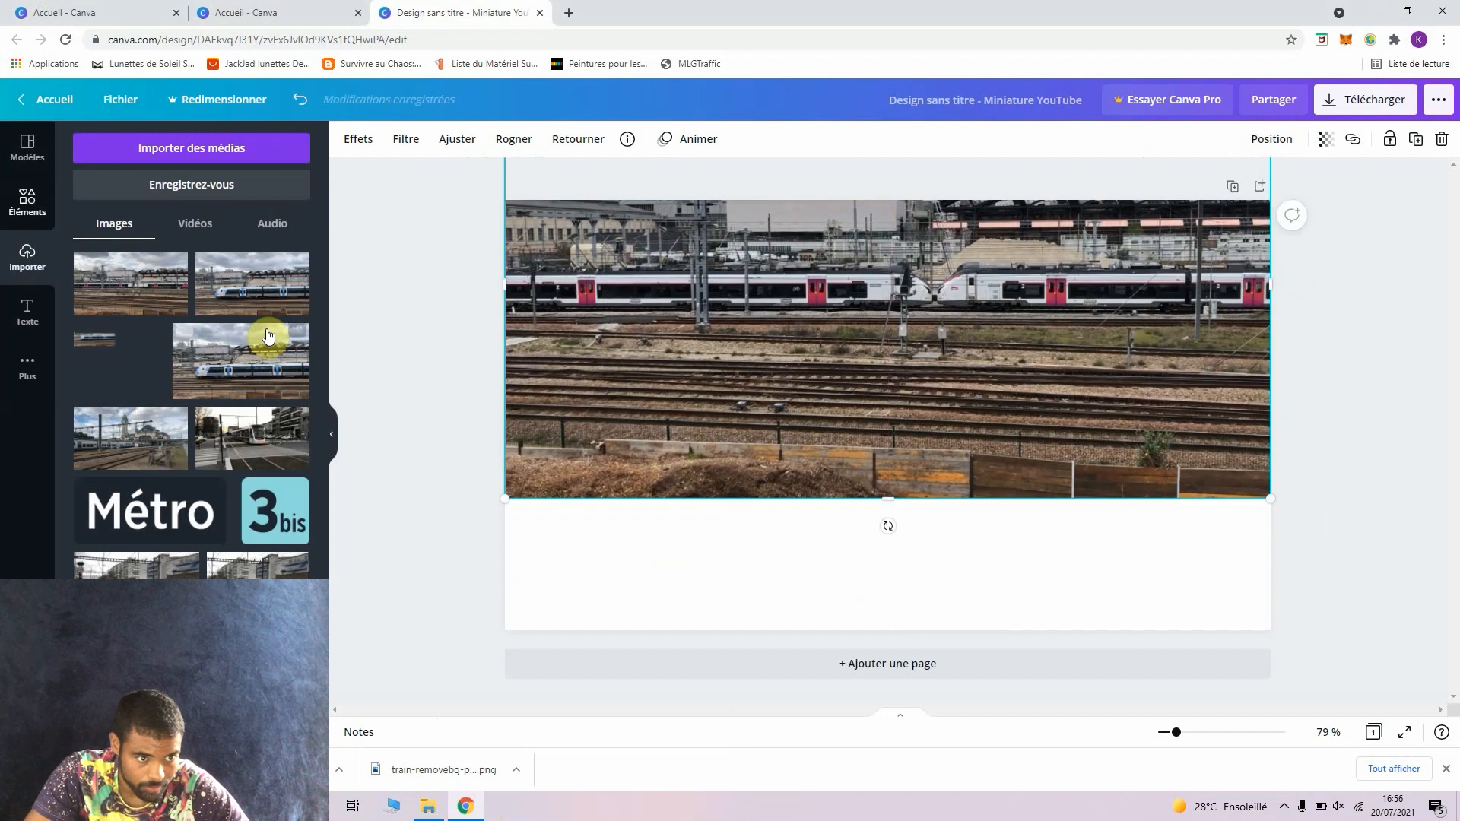
Add the teal zigzag line from the recently used elements and enlarge it across the left half of the photo's lower tracks.
{"action": "left_click", "coordinate": [29, 201]}
{"action": "left_click", "coordinate": [292, 519]}
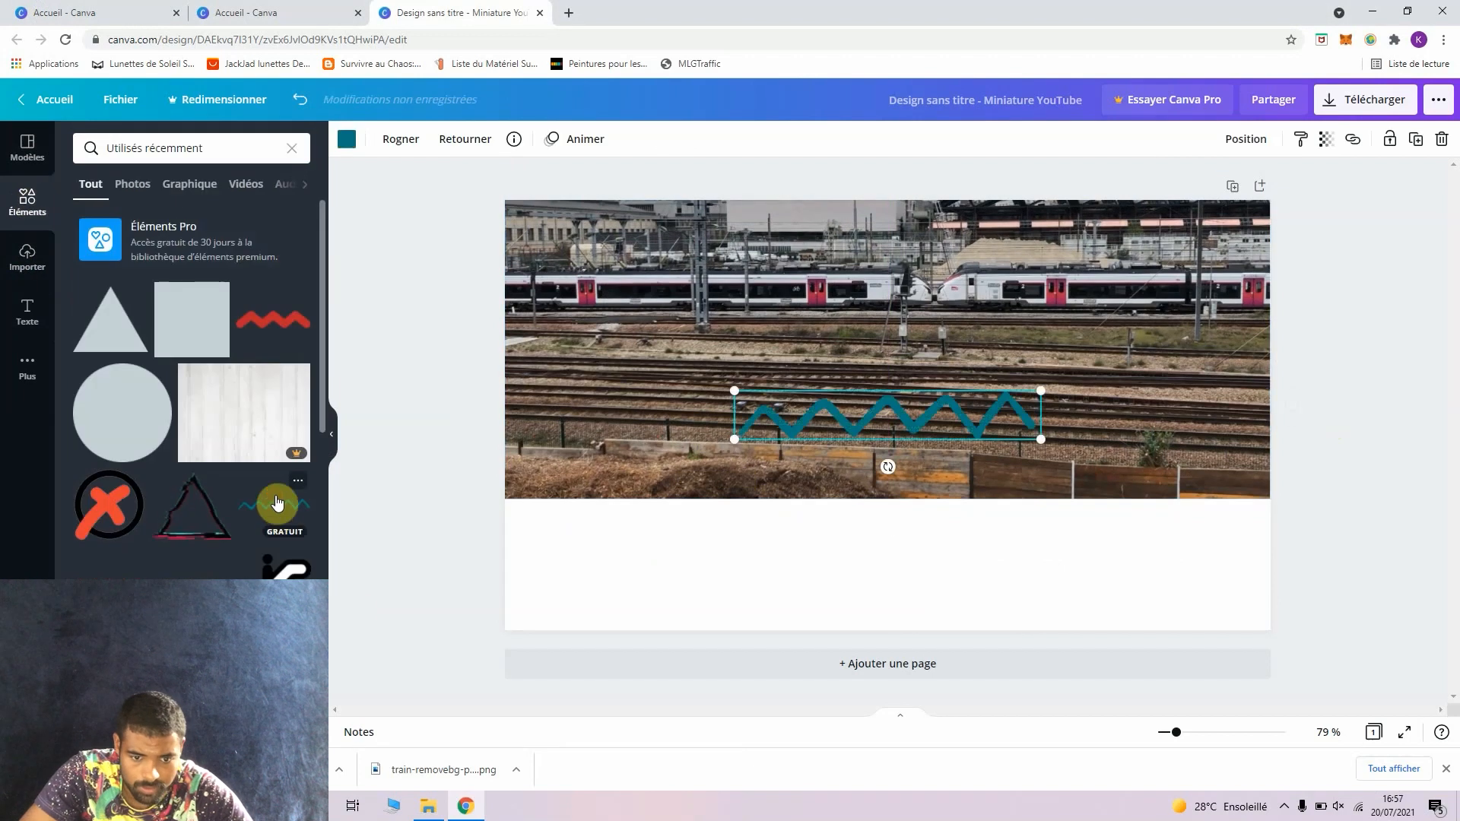
{"action": "left_click_drag", "start_coordinate": [874, 417], "coordinate": [650, 444]}
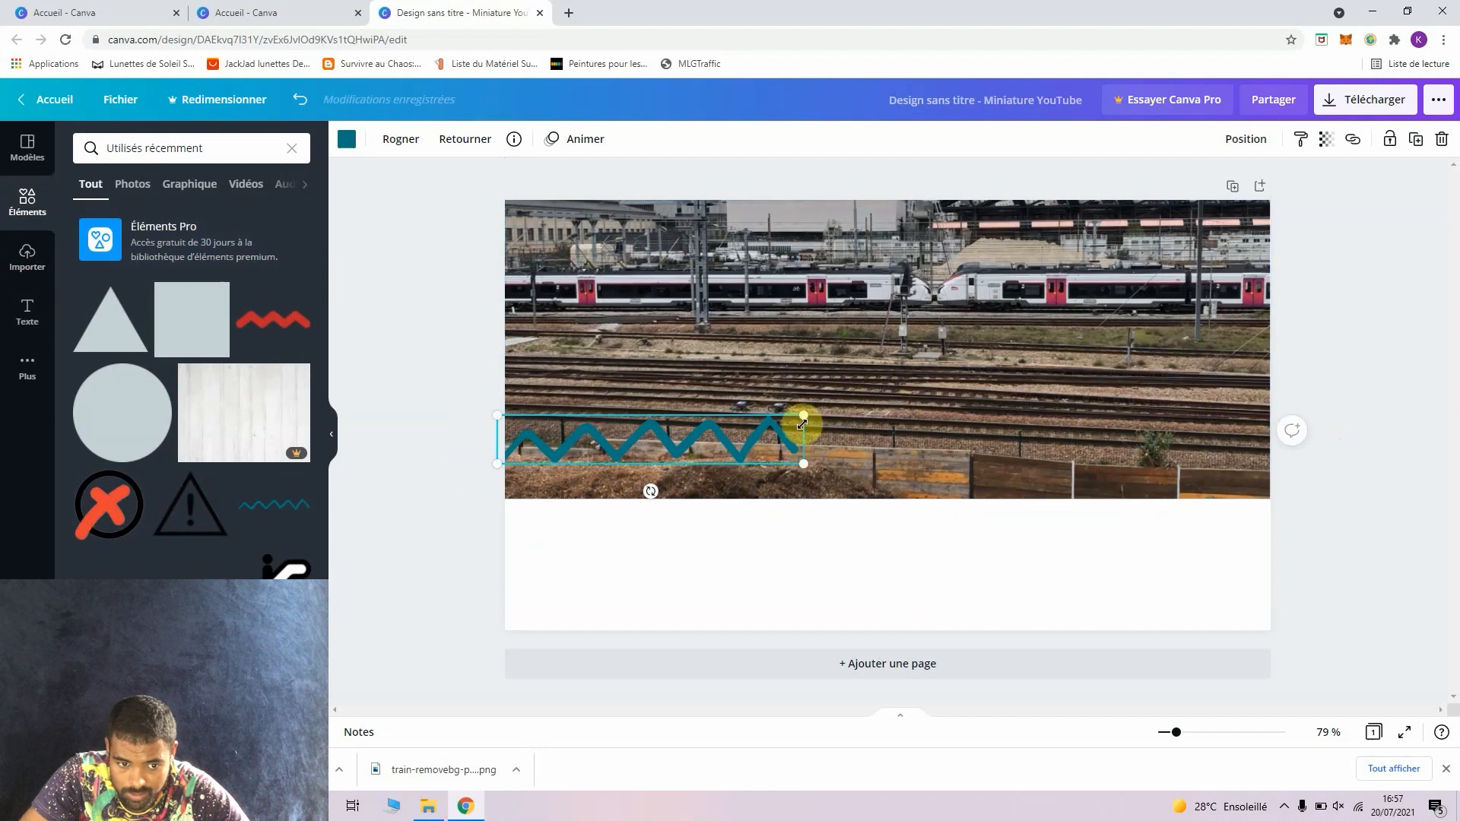
{"action": "left_click_drag", "start_coordinate": [769, 436], "coordinate": [900, 440]}
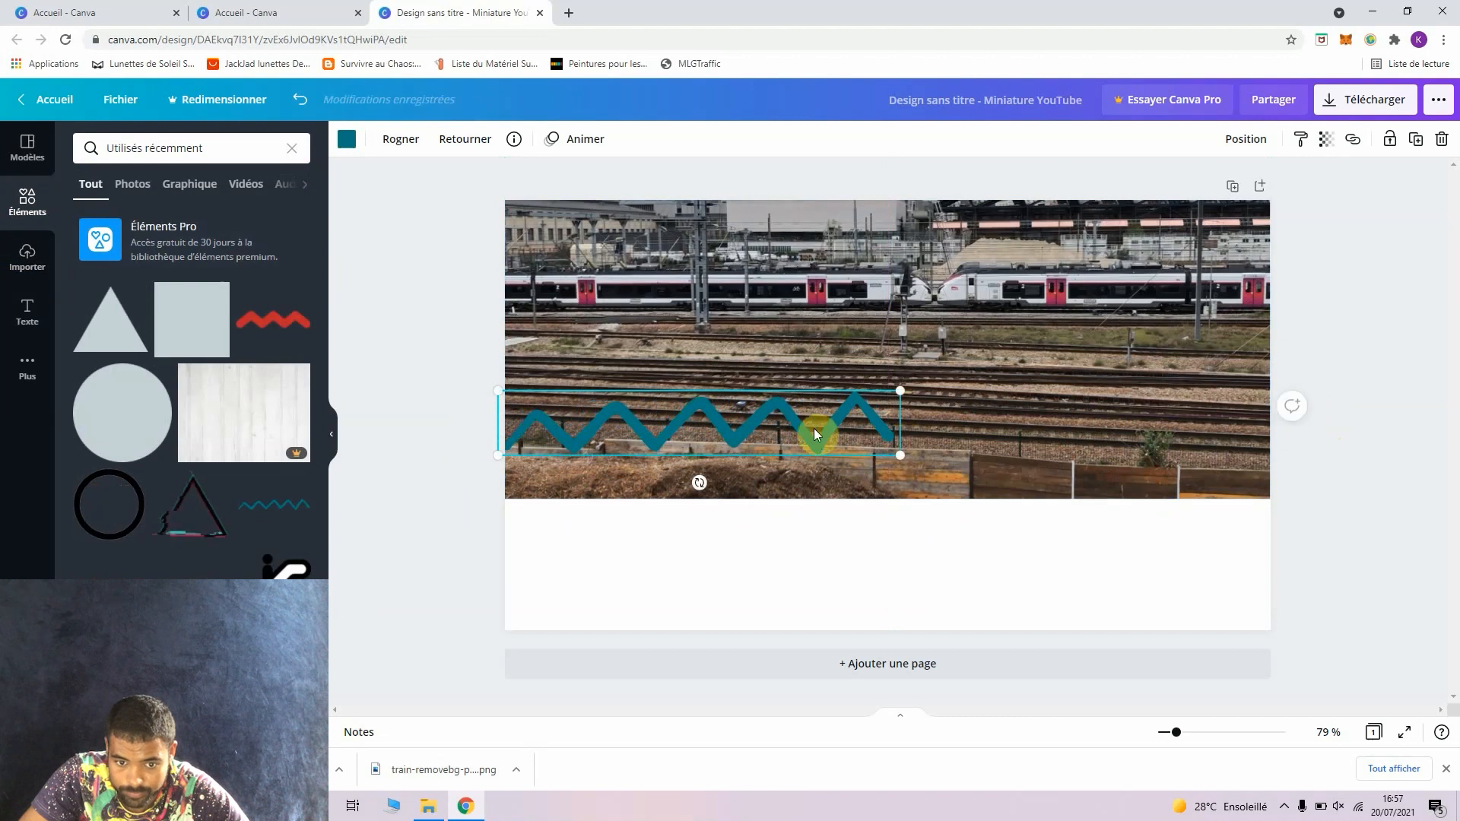
Duplicate the zigzag line and place the copy end to end with the original, reaching the page's right edge.
{"action": "right_click", "coordinate": [807, 430]}
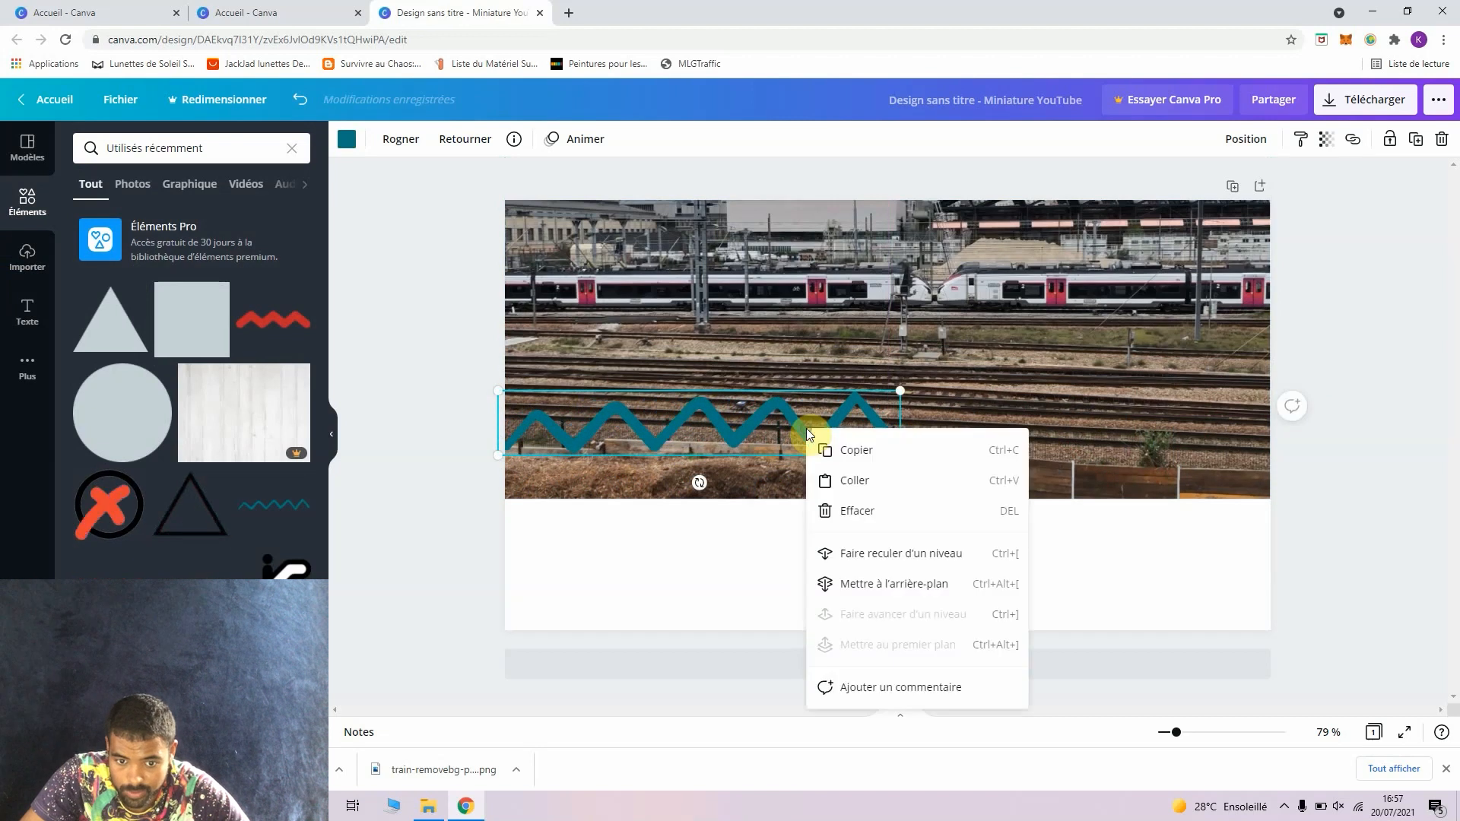
{"action": "left_click", "coordinate": [878, 459]}
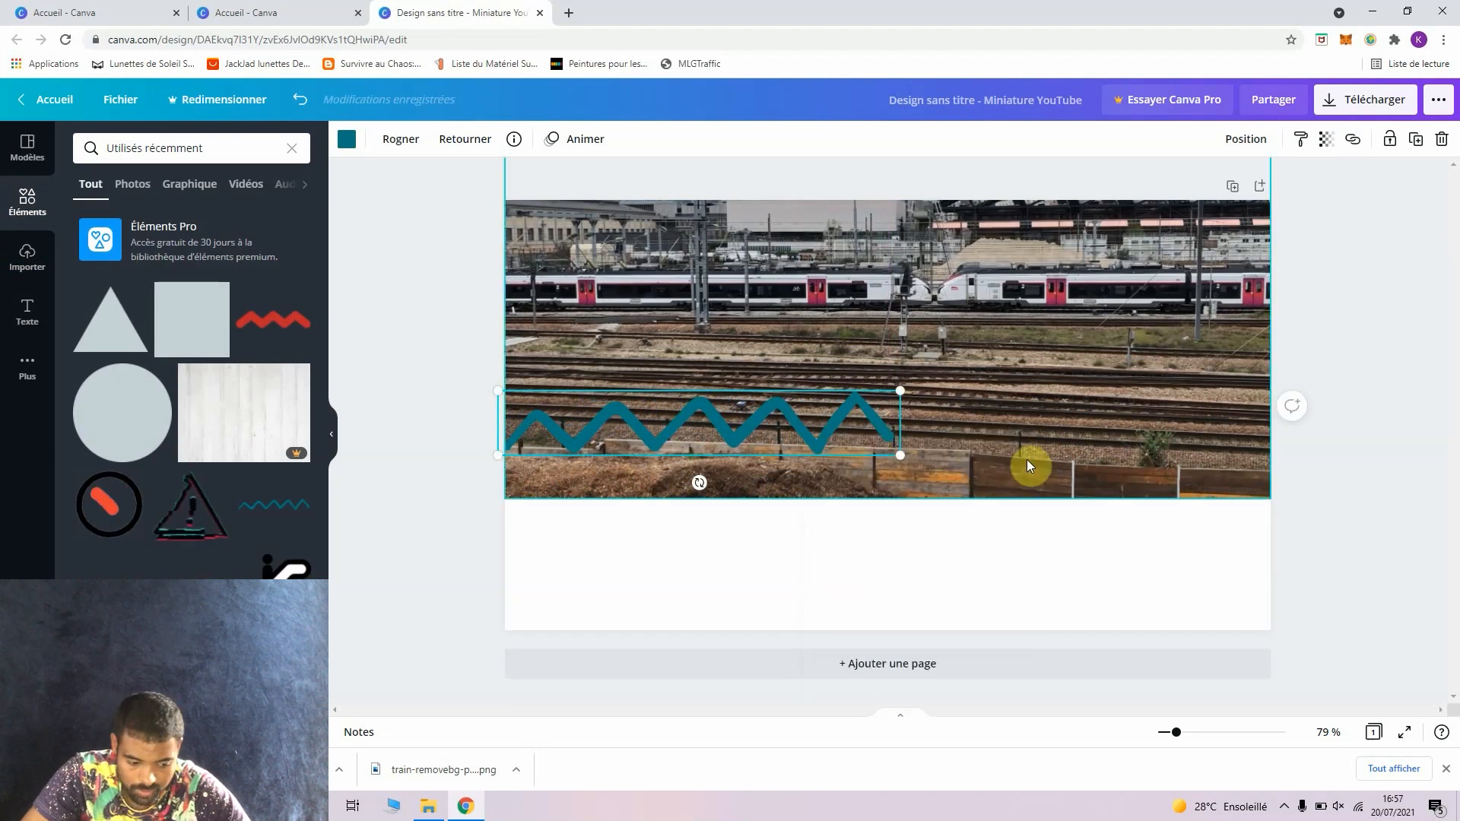
{"action": "key", "text": "ctrl+v"}
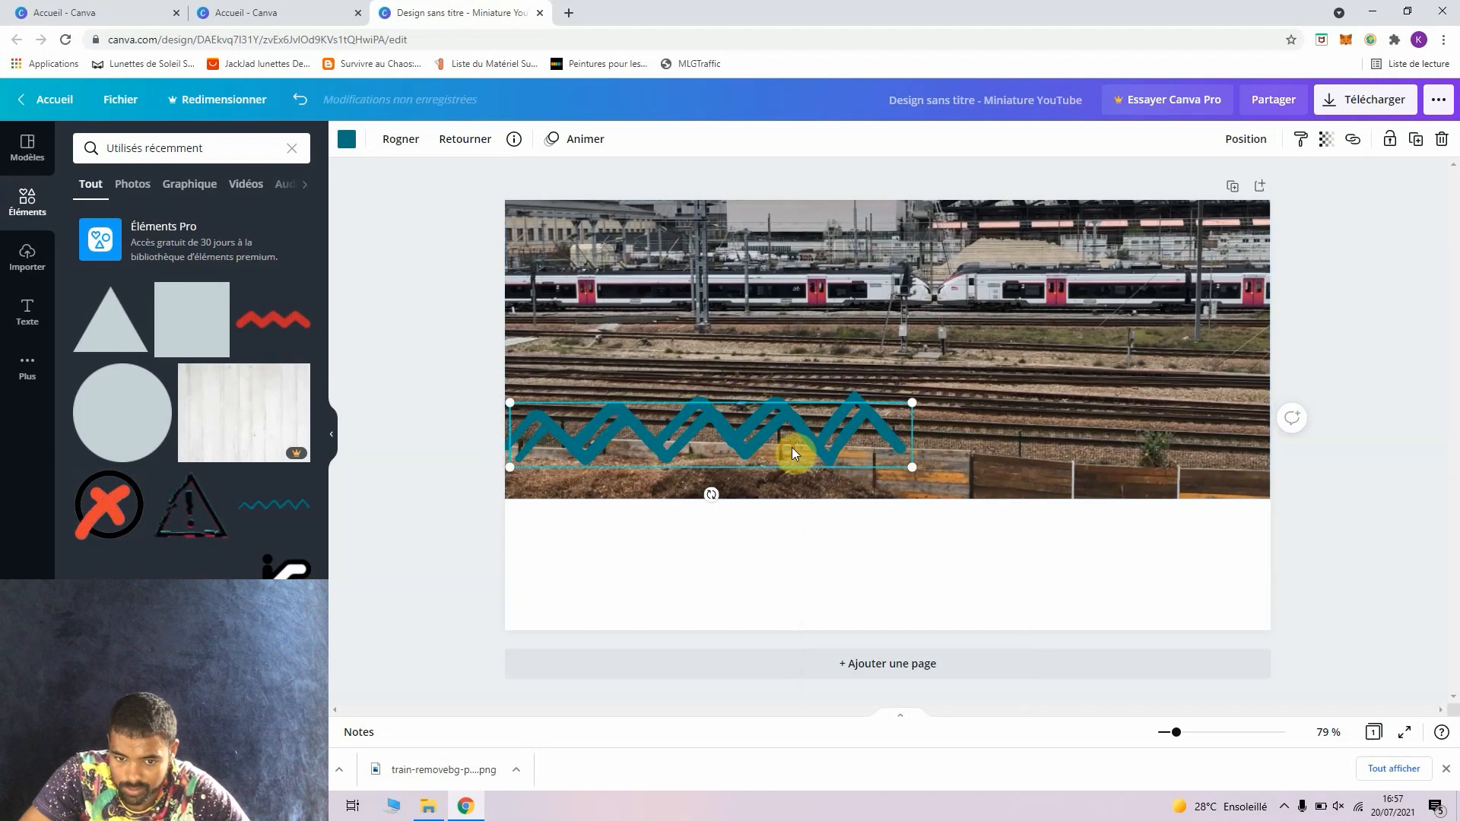
{"action": "left_click_drag", "start_coordinate": [793, 454], "coordinate": [1156, 426]}
{"action": "left_click", "coordinate": [1326, 539]}
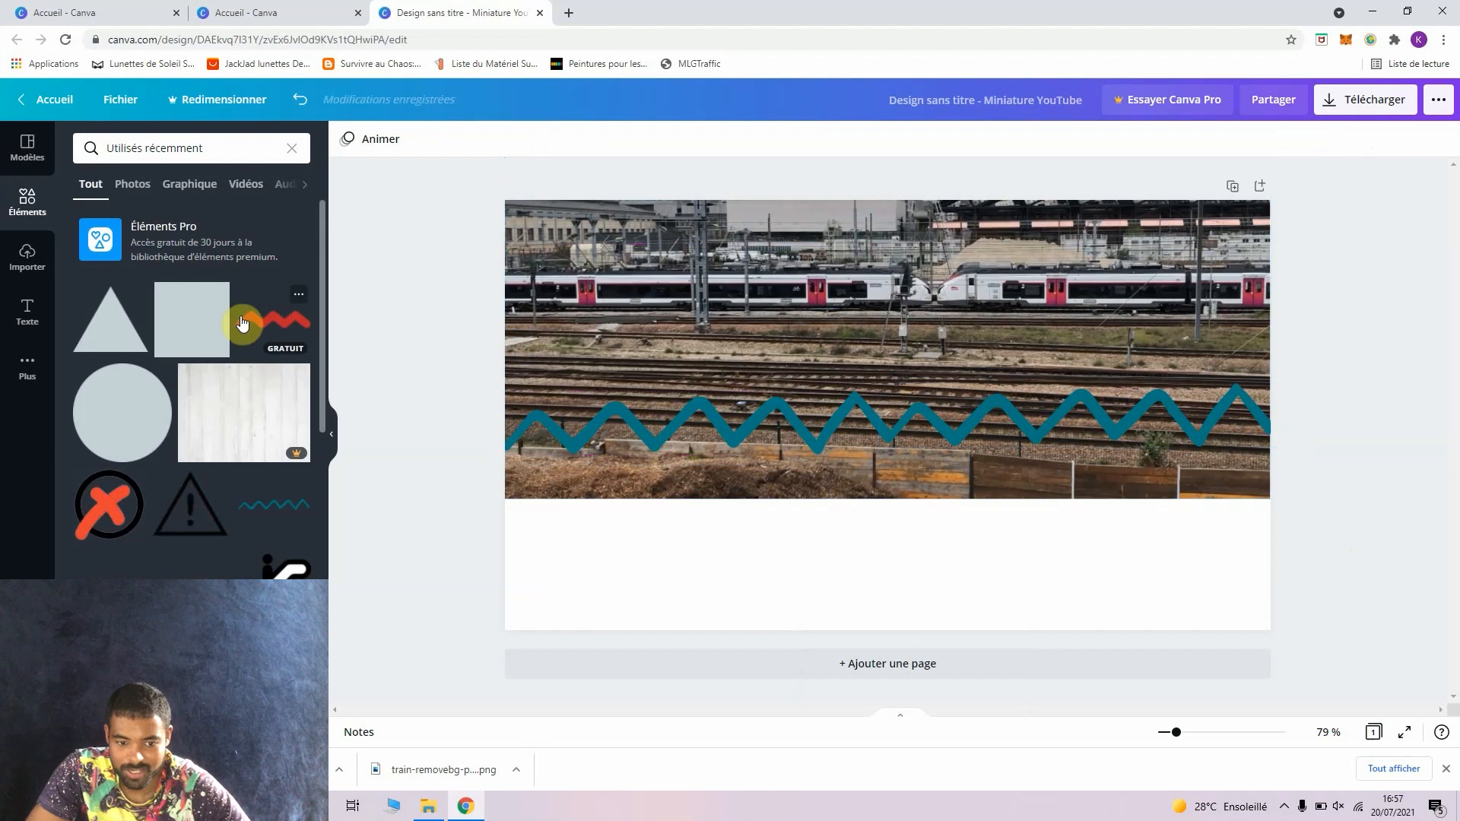
Recolour both zigzag lines white.
{"action": "left_click", "coordinate": [623, 438]}
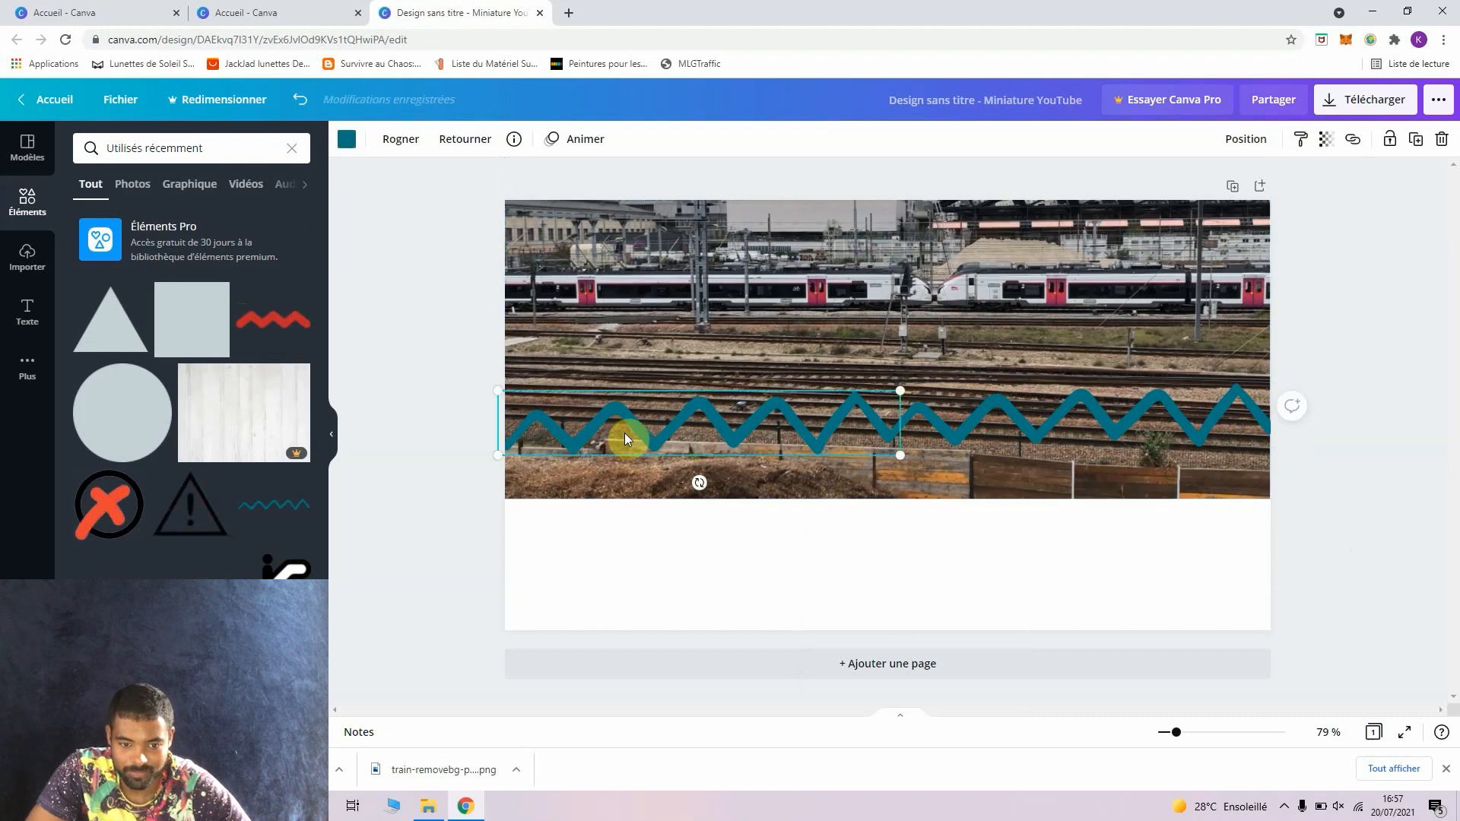
{"action": "left_click", "coordinate": [347, 139]}
{"action": "left_click", "coordinate": [293, 379]}
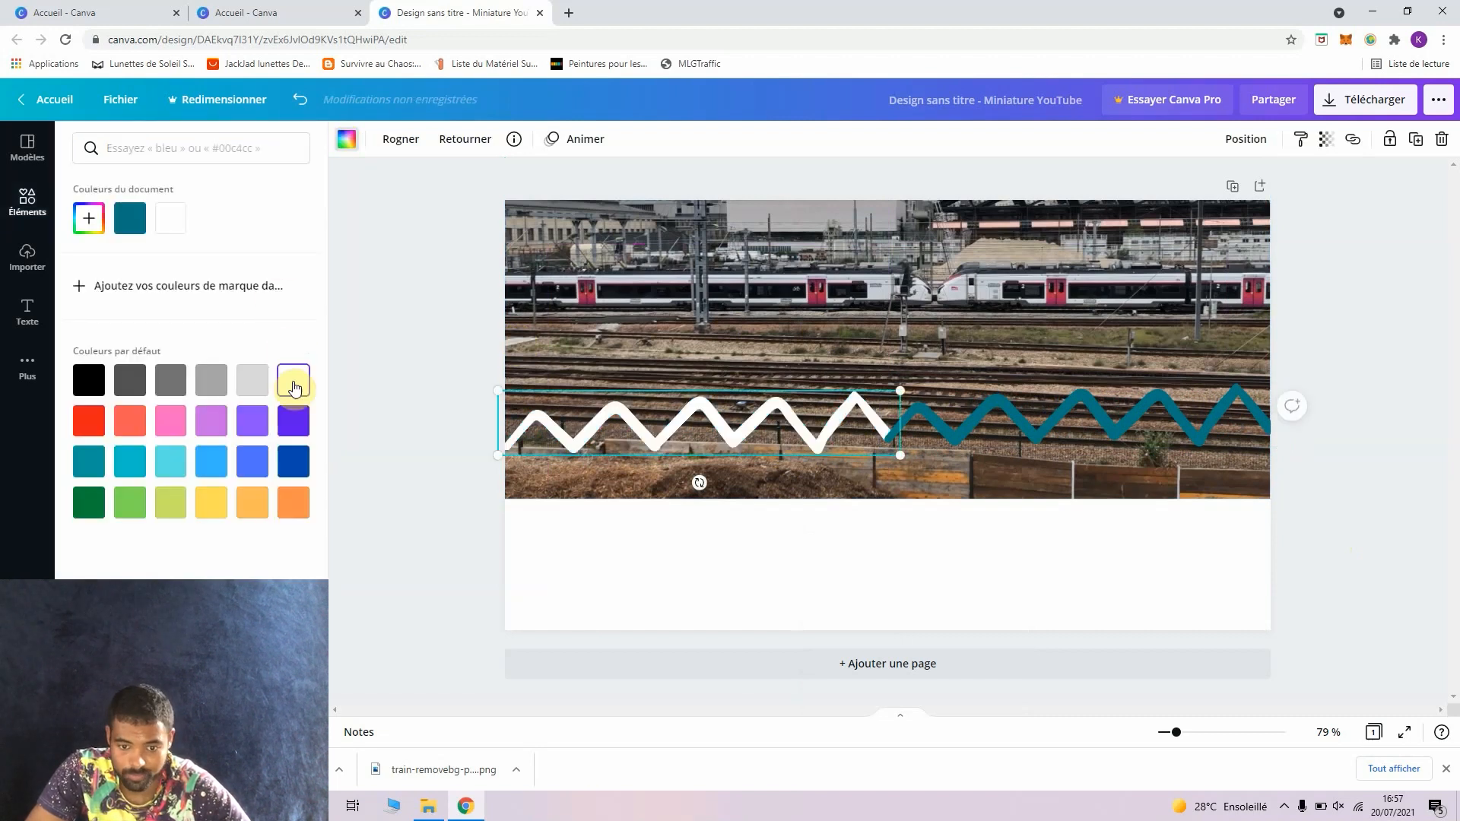
{"action": "left_click", "coordinate": [1160, 447]}
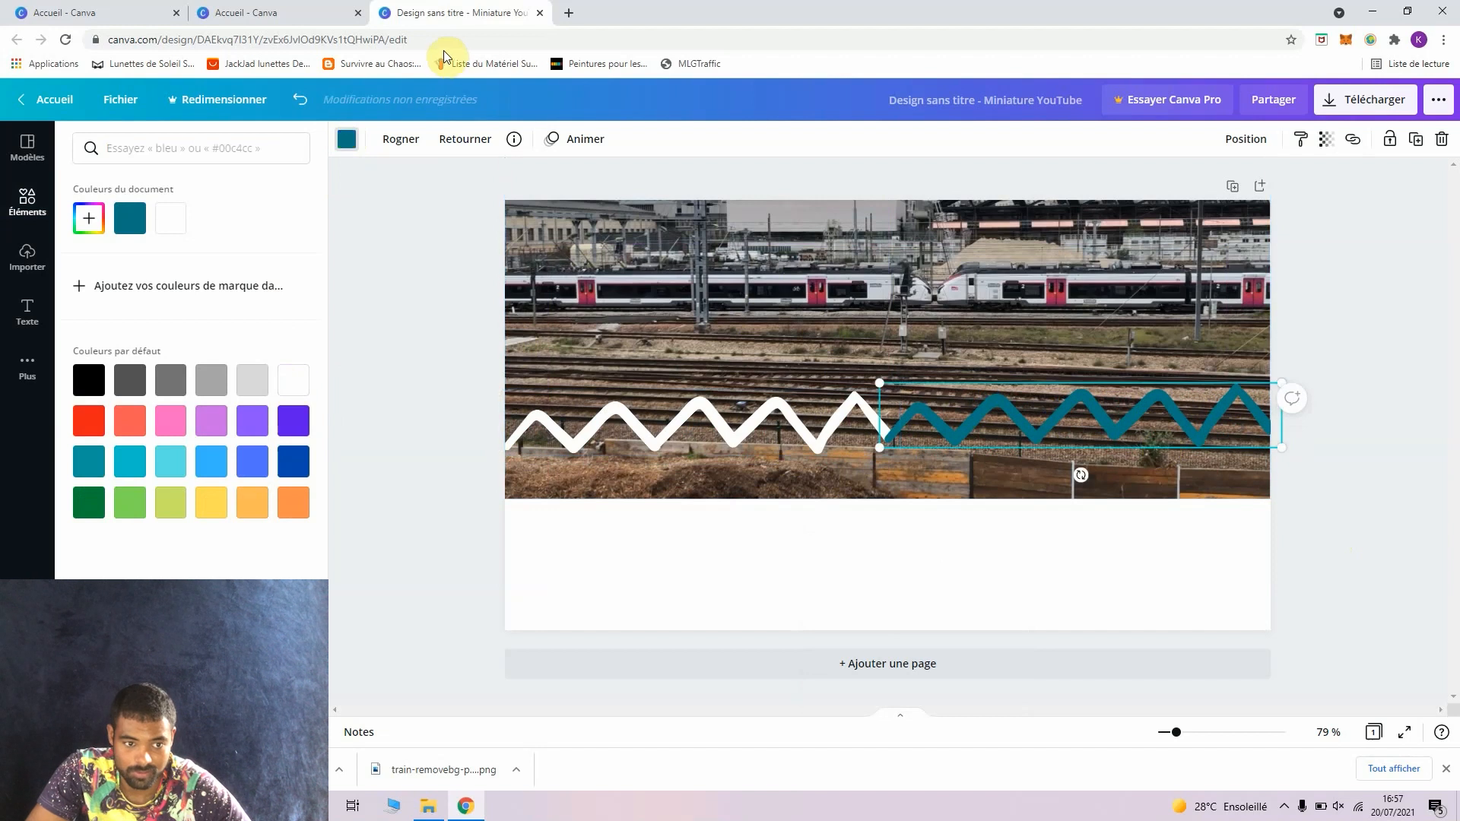
{"action": "left_click", "coordinate": [171, 227]}
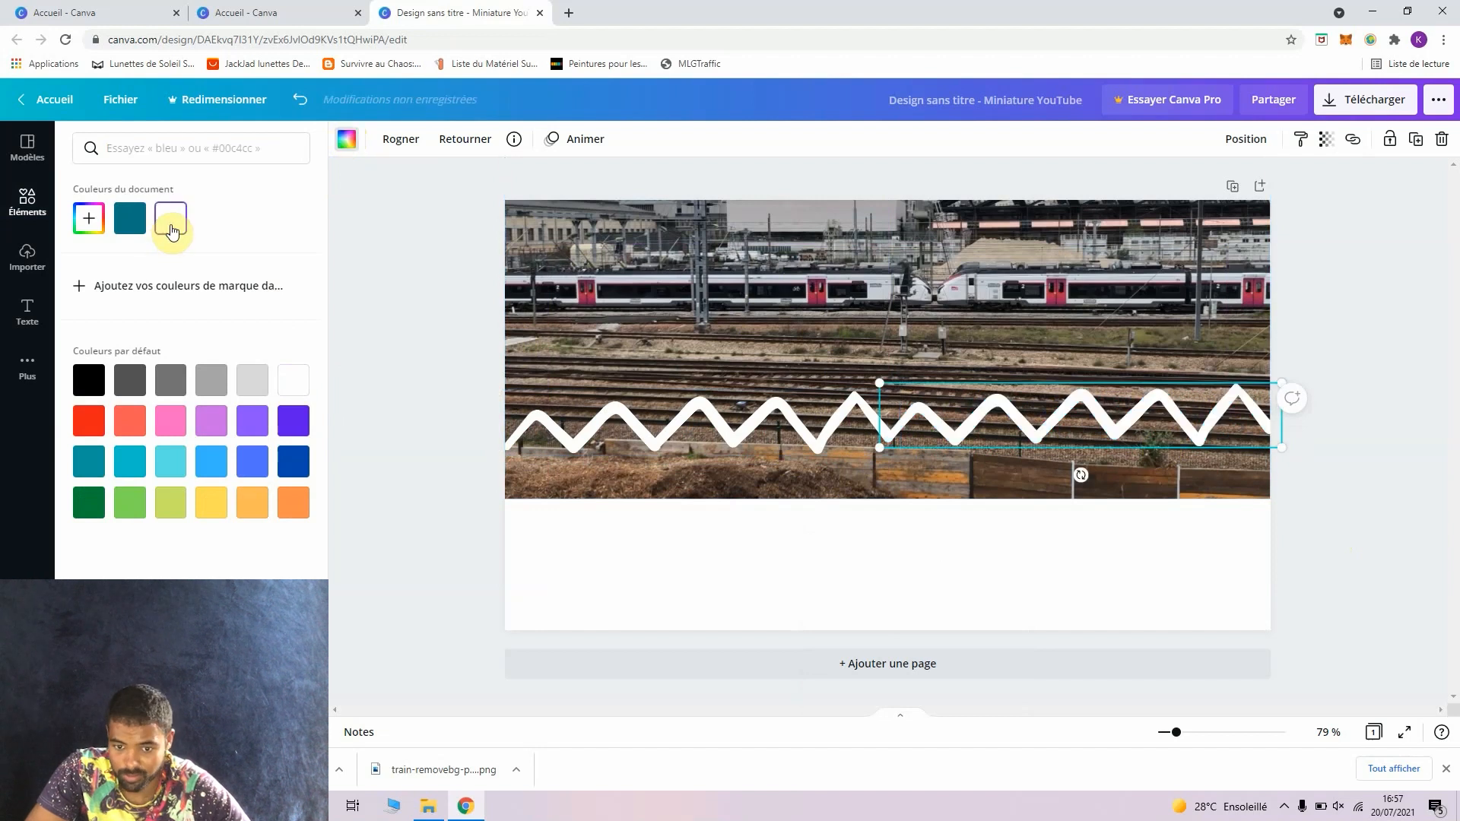
Download the design as a PNG and dismiss the sharing prompt.
{"action": "left_click", "coordinate": [1373, 104]}
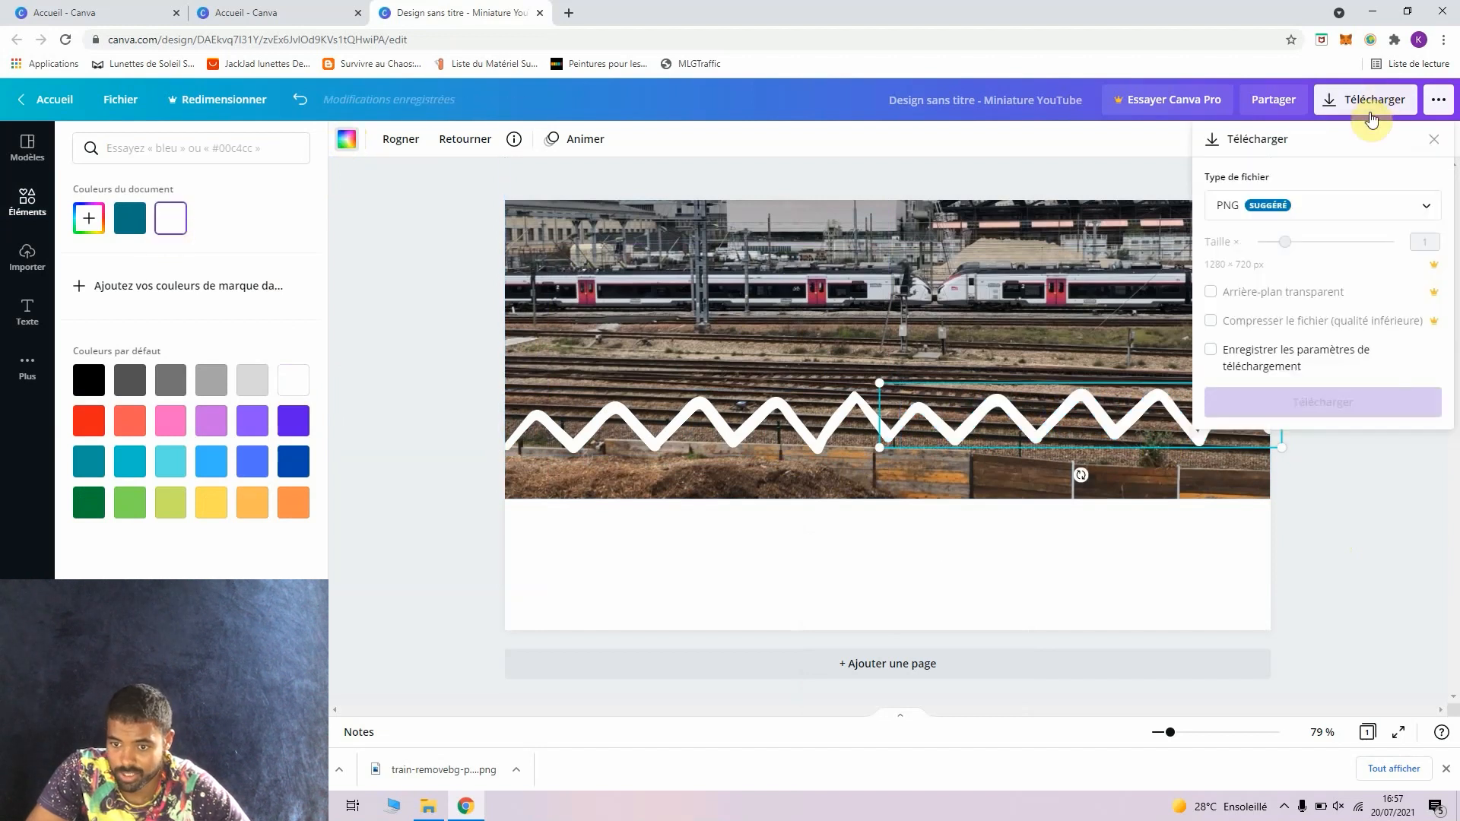
{"action": "left_click", "coordinate": [1266, 401]}
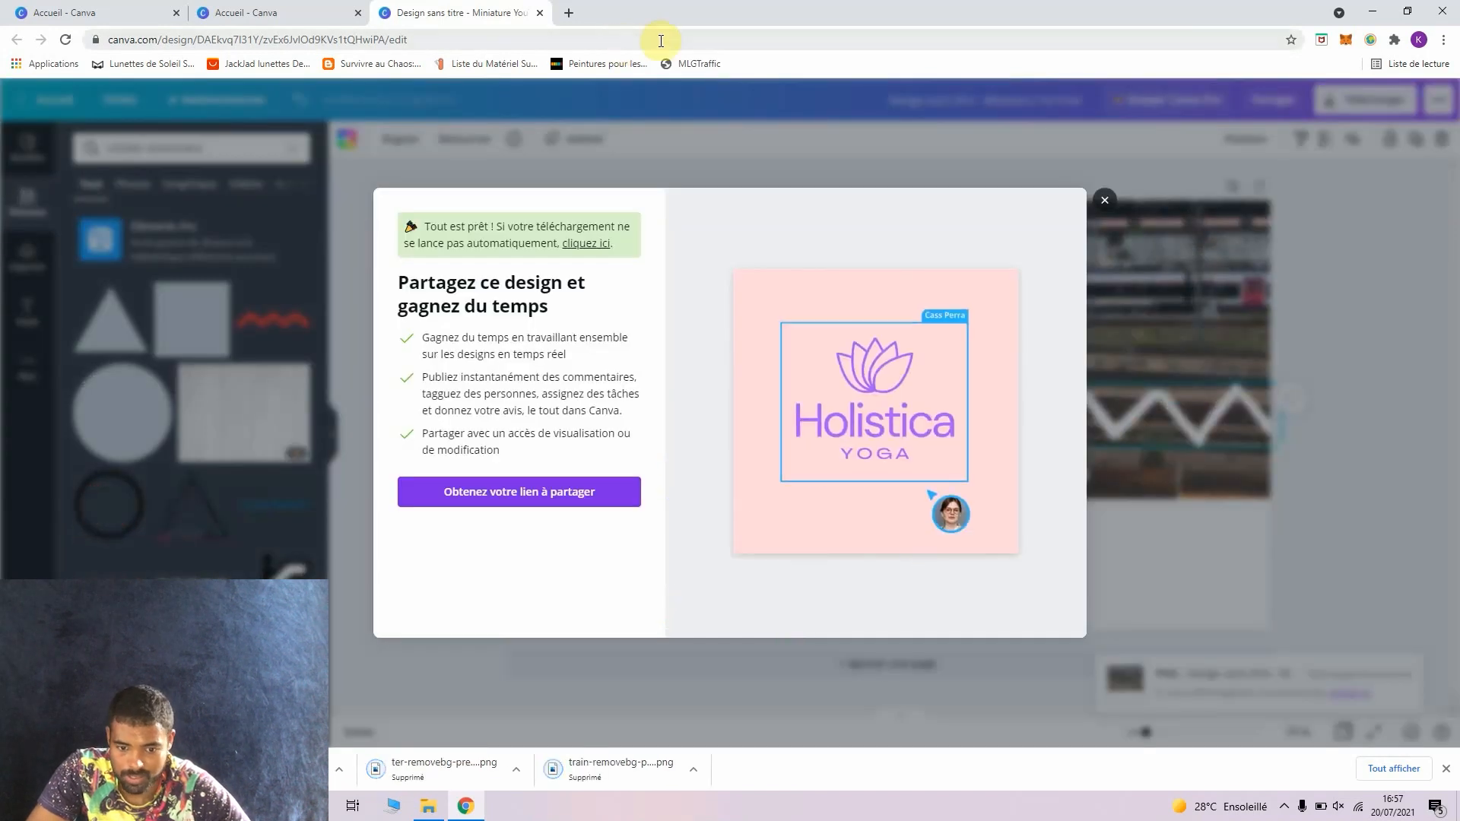
{"action": "left_click", "coordinate": [1104, 200]}
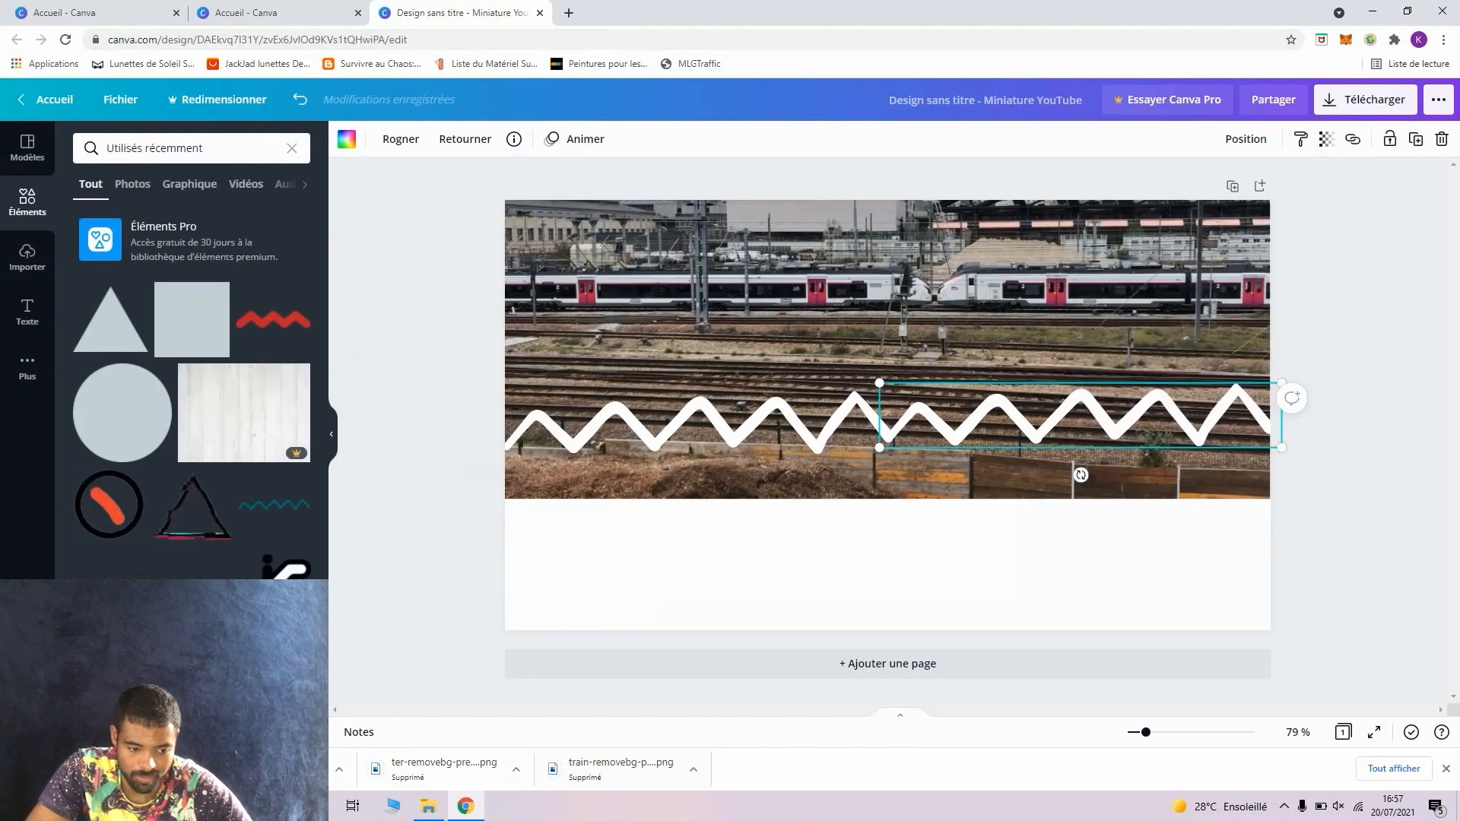
Open Paint and load Sans titre.png from the Téléchargements folder into it.
{"action": "key", "text": "super"}
{"action": "type", "text": "pint"}
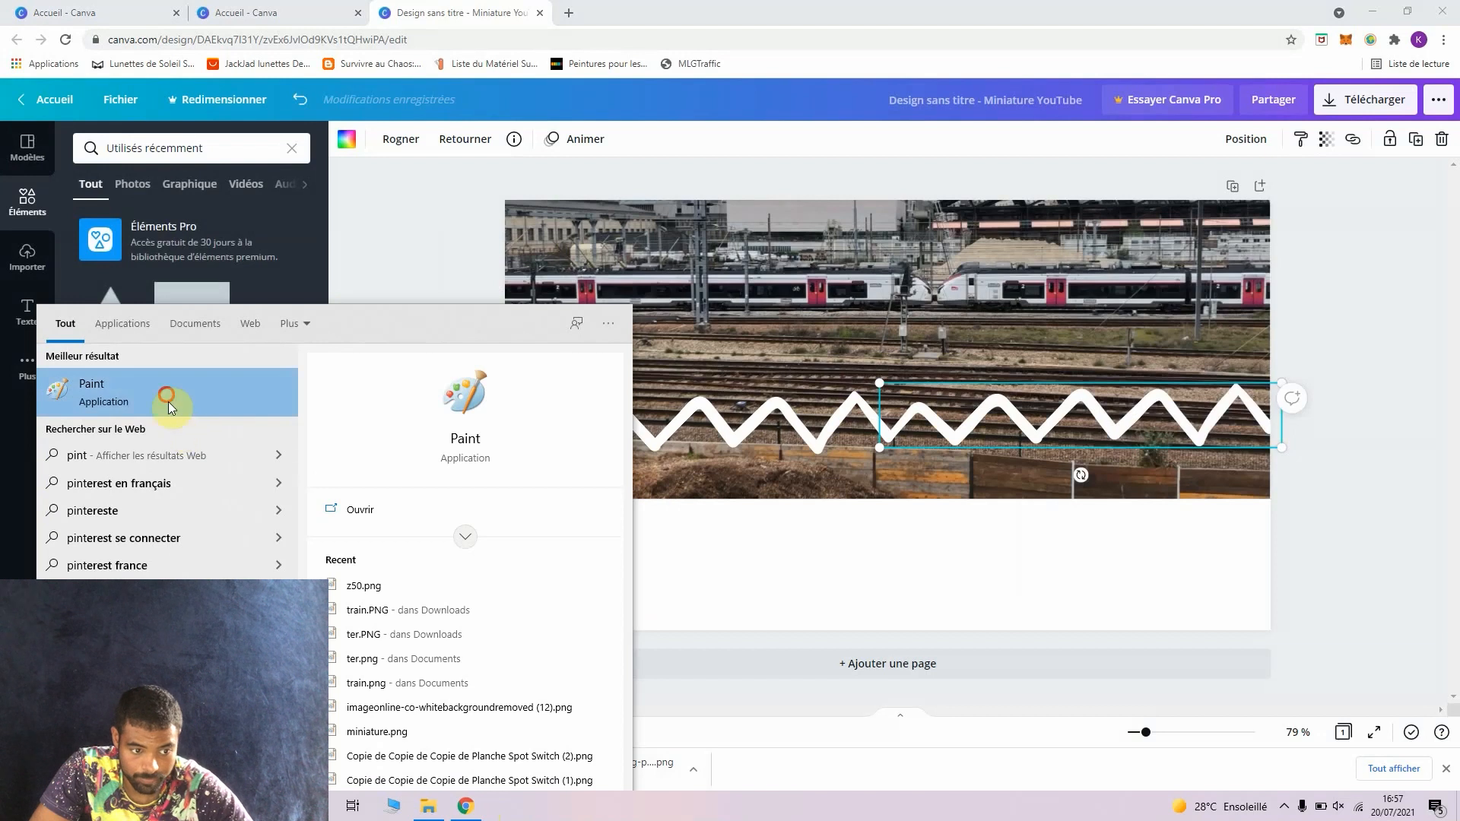
{"action": "left_click", "coordinate": [169, 393]}
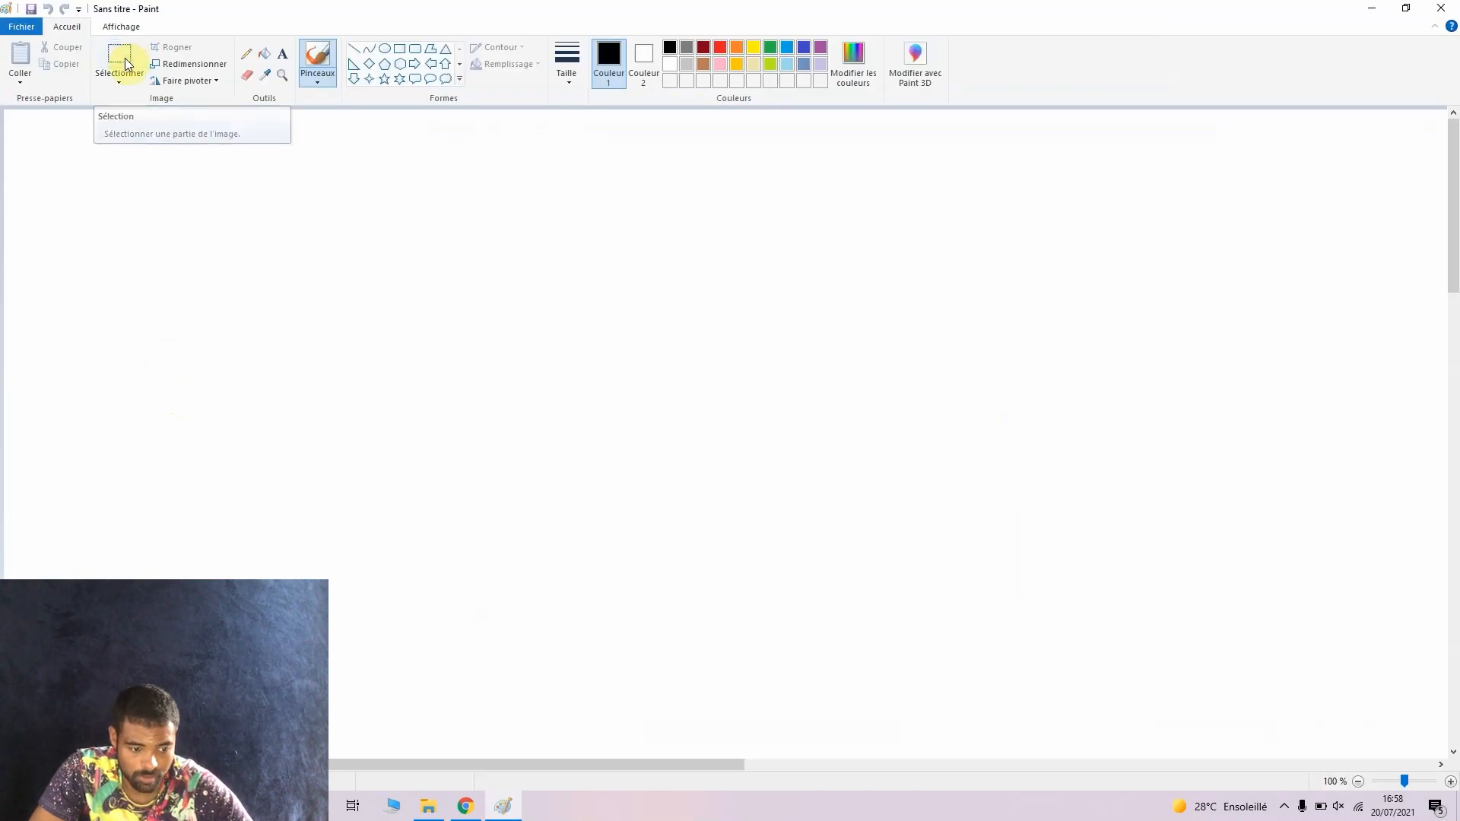
{"action": "key", "text": "super"}
{"action": "type", "text": "tele"}
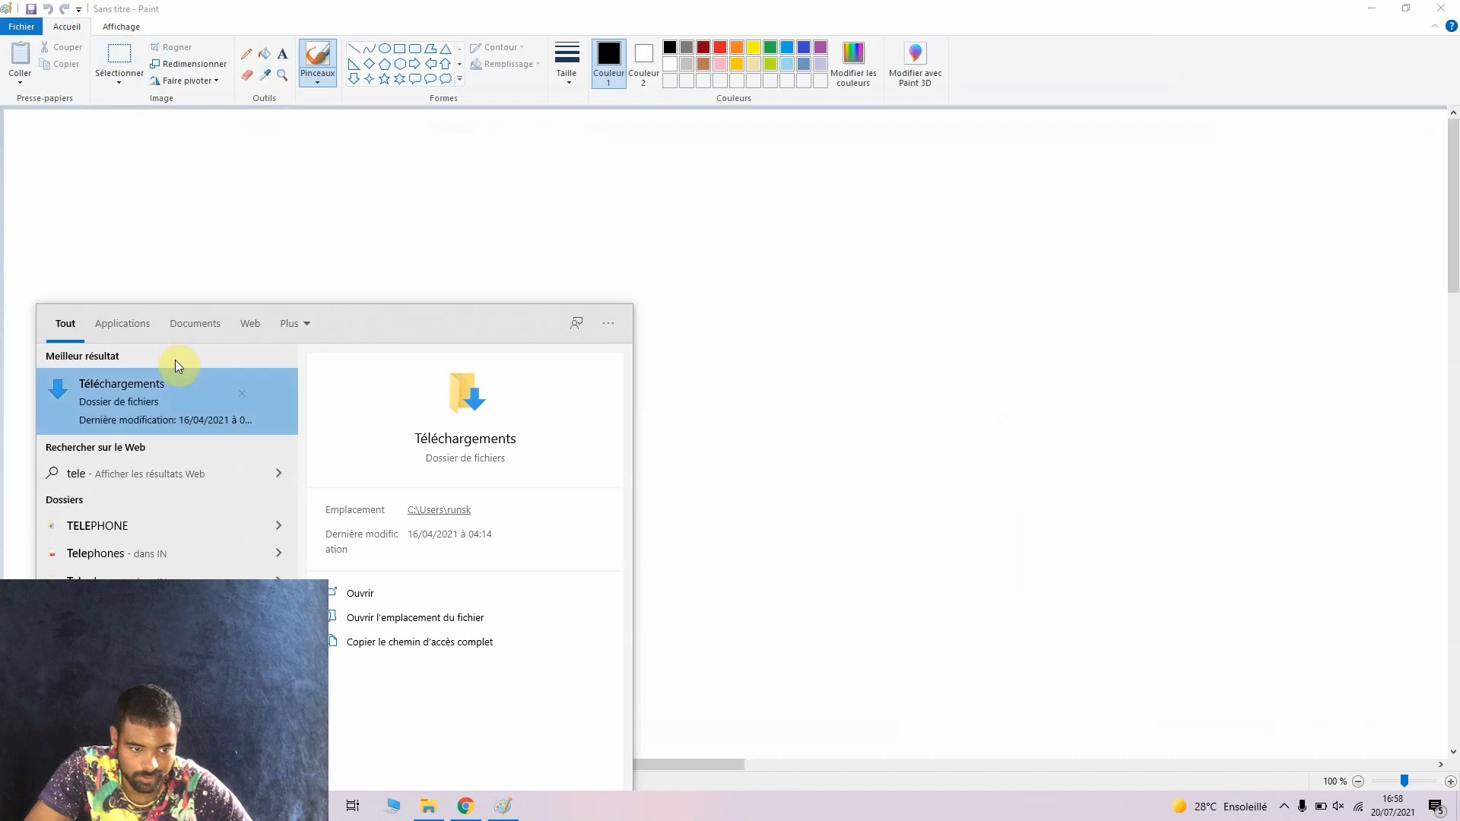
{"action": "left_click", "coordinate": [157, 400]}
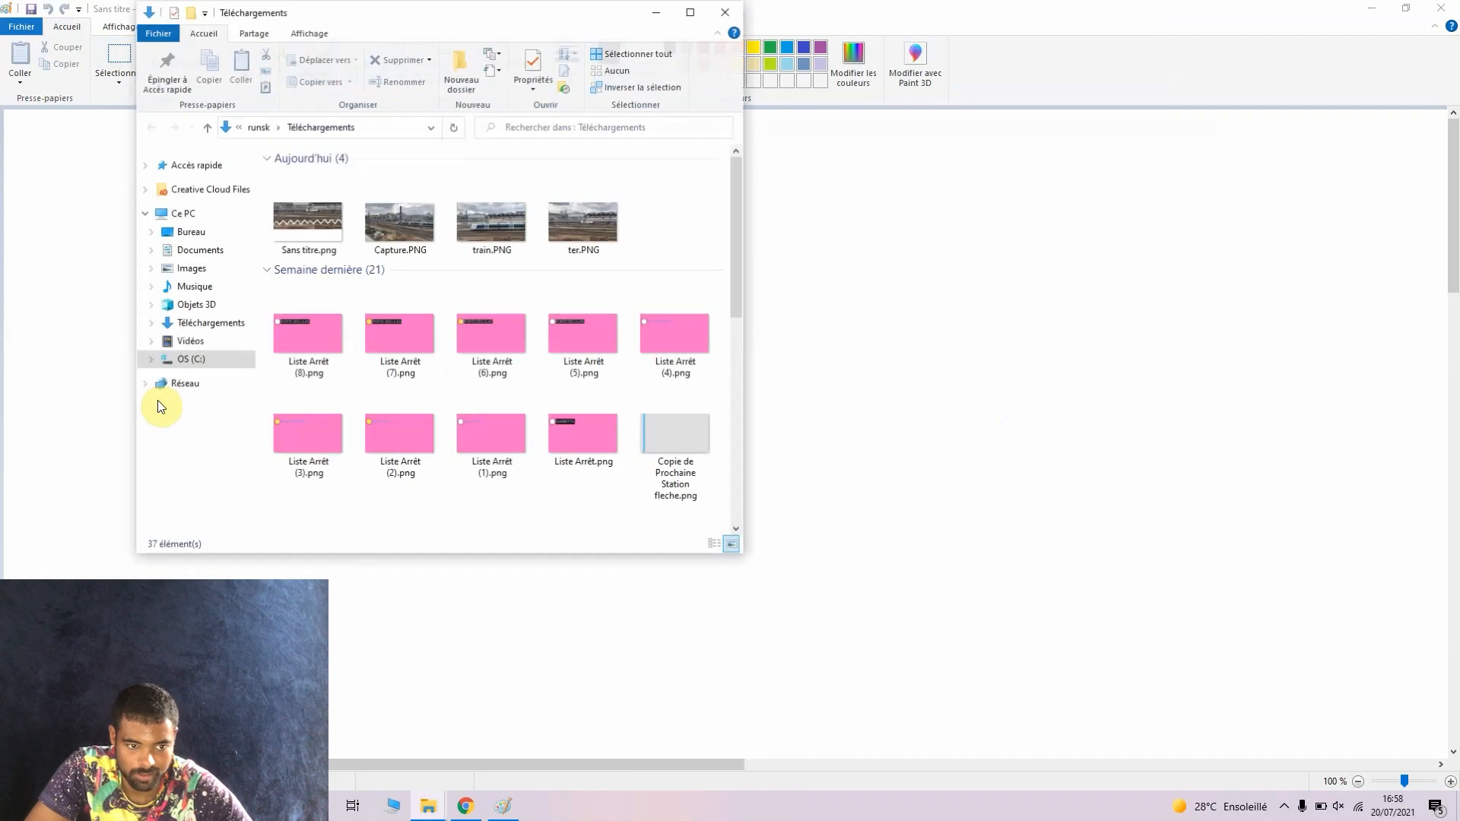
{"action": "left_click", "coordinate": [303, 228]}
{"action": "mouse_move", "coordinate": [303, 228]}
{"action": "left_mouse_down"}
{"action": "mouse_move", "coordinate": [805, 411]}
{"action": "mouse_move", "coordinate": [801, 395]}
{"action": "left_mouse_up"}
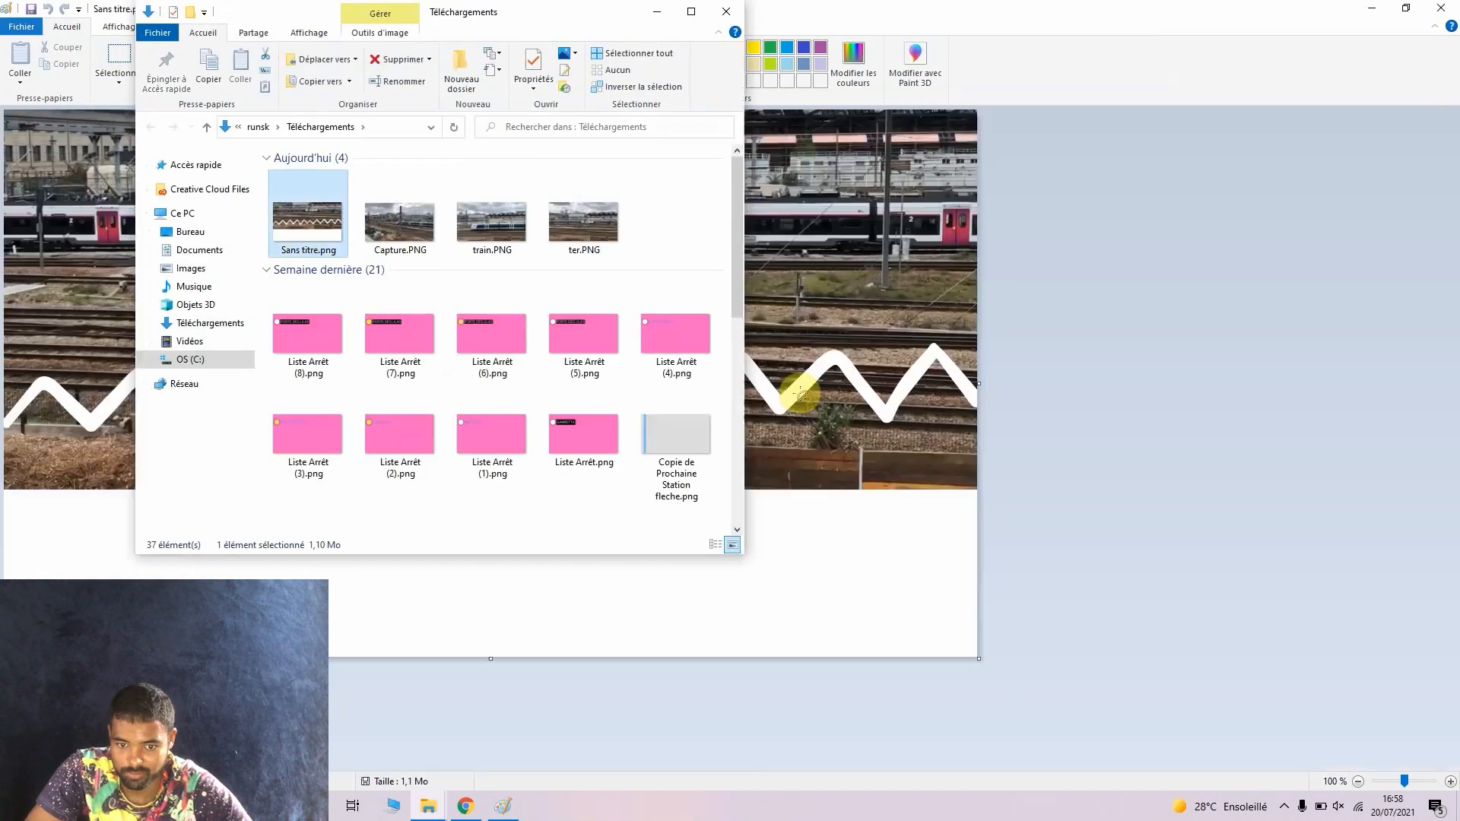
Delete the strip of the photo below the zigzag line across the full width of the image.
{"action": "left_click", "coordinate": [656, 12]}
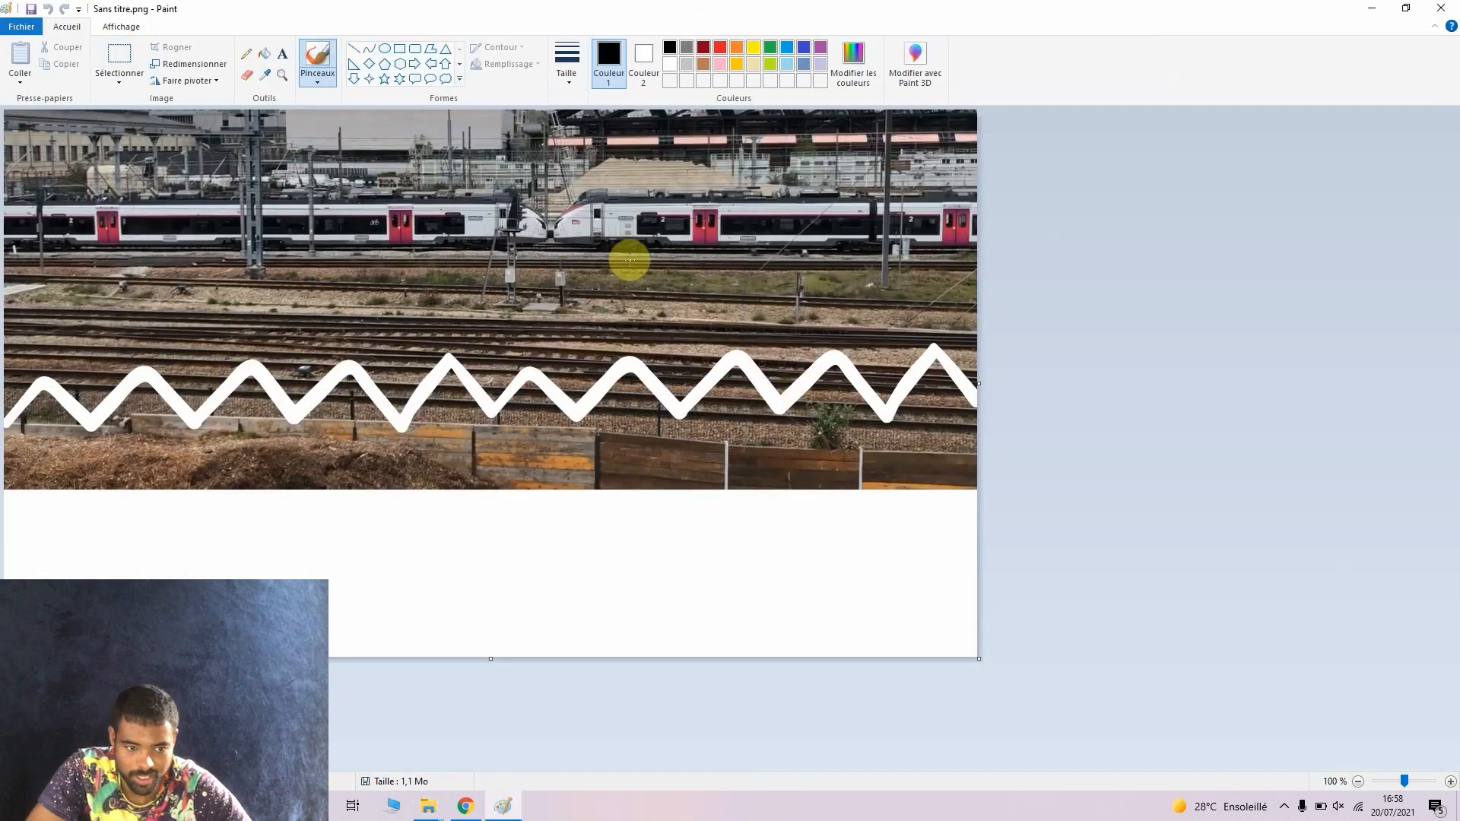
{"action": "left_click", "coordinate": [124, 50]}
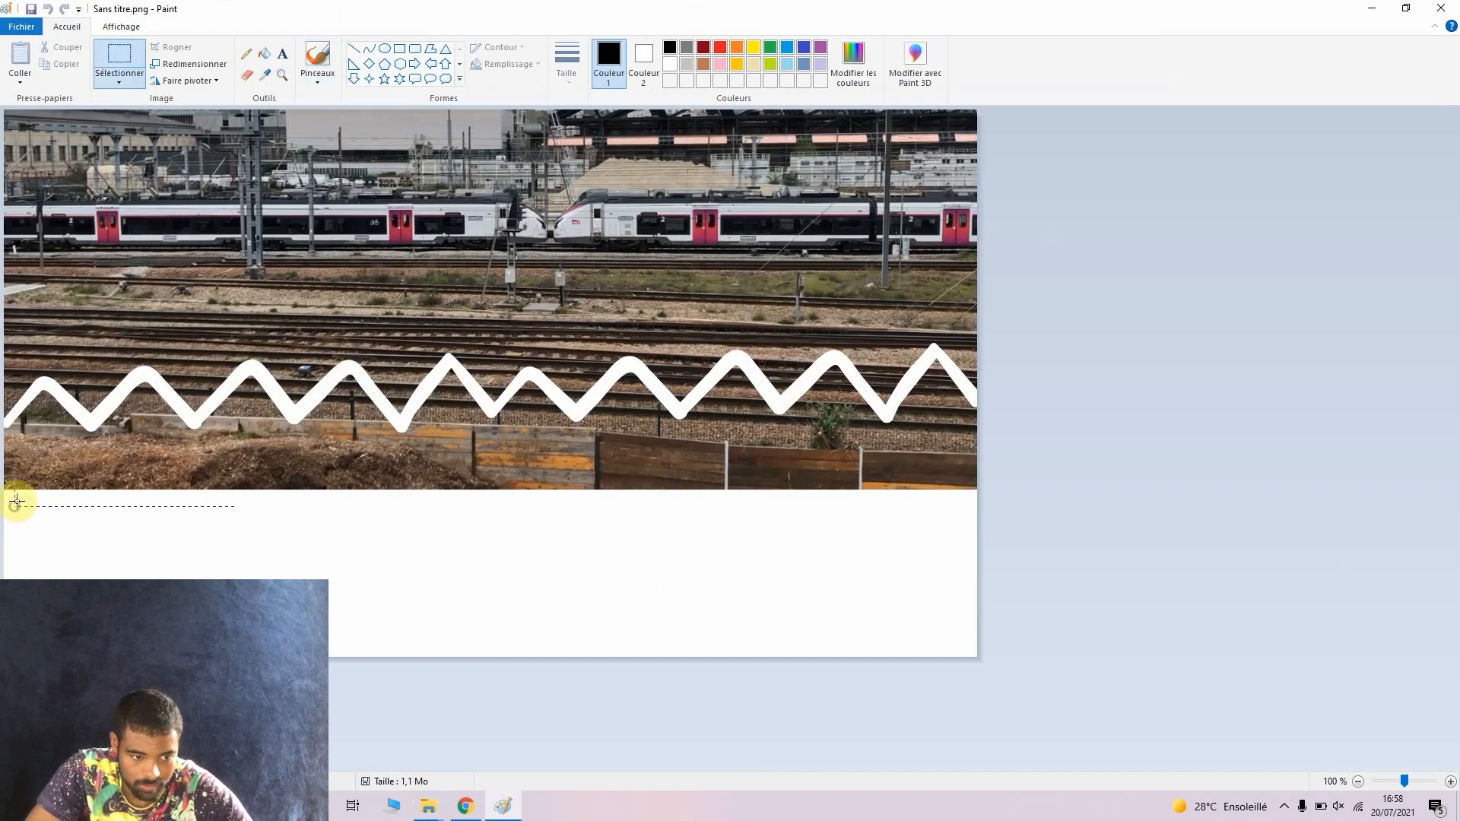
{"action": "mouse_move", "coordinate": [16, 500]}
{"action": "left_mouse_down"}
{"action": "mouse_move", "coordinate": [420, 405]}
{"action": "mouse_move", "coordinate": [574, 414]}
{"action": "mouse_move", "coordinate": [753, 461]}
{"action": "mouse_move", "coordinate": [947, 414]}
{"action": "left_mouse_up"}
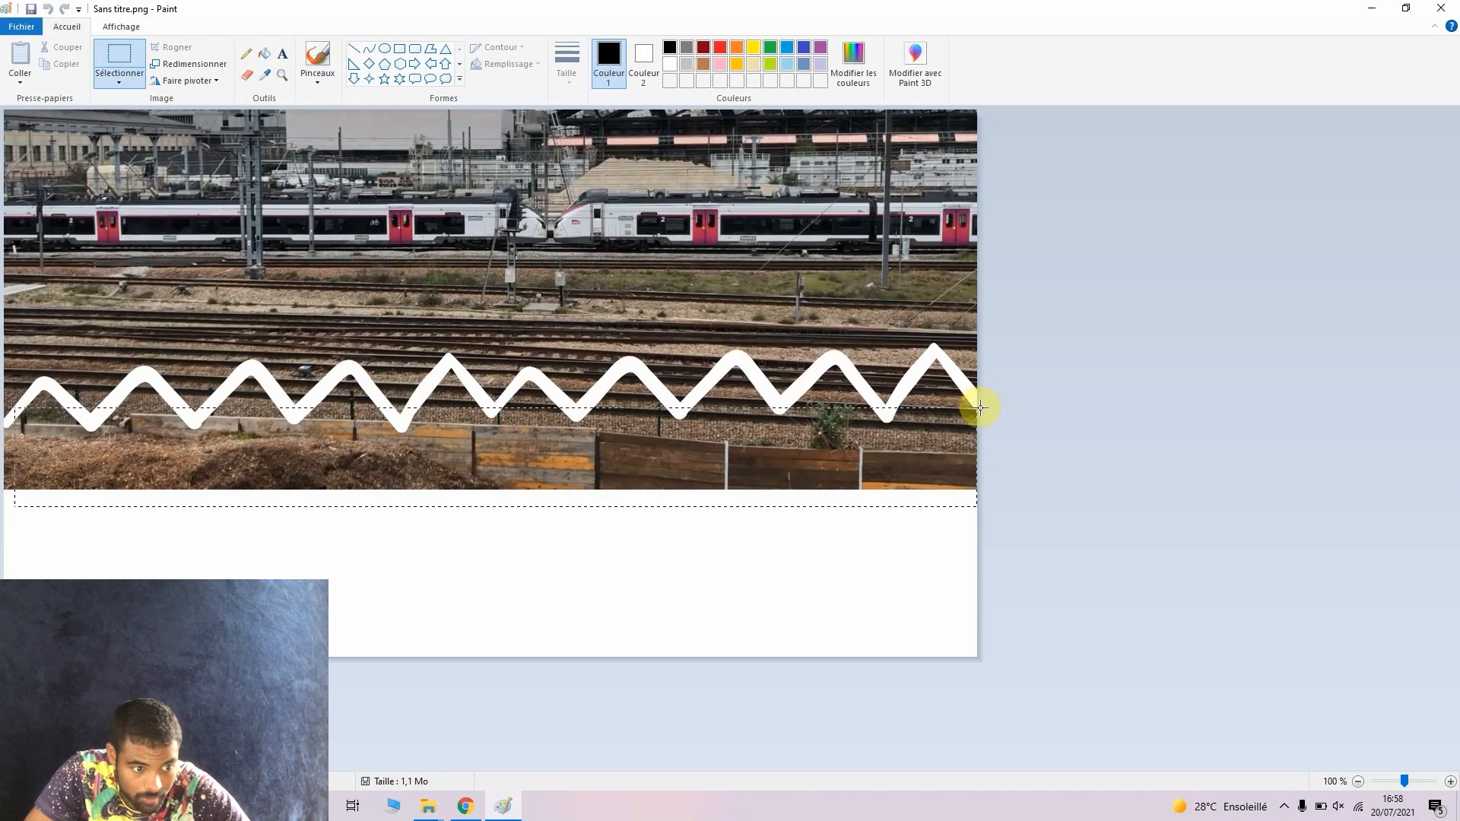
{"action": "key", "text": "Delete"}
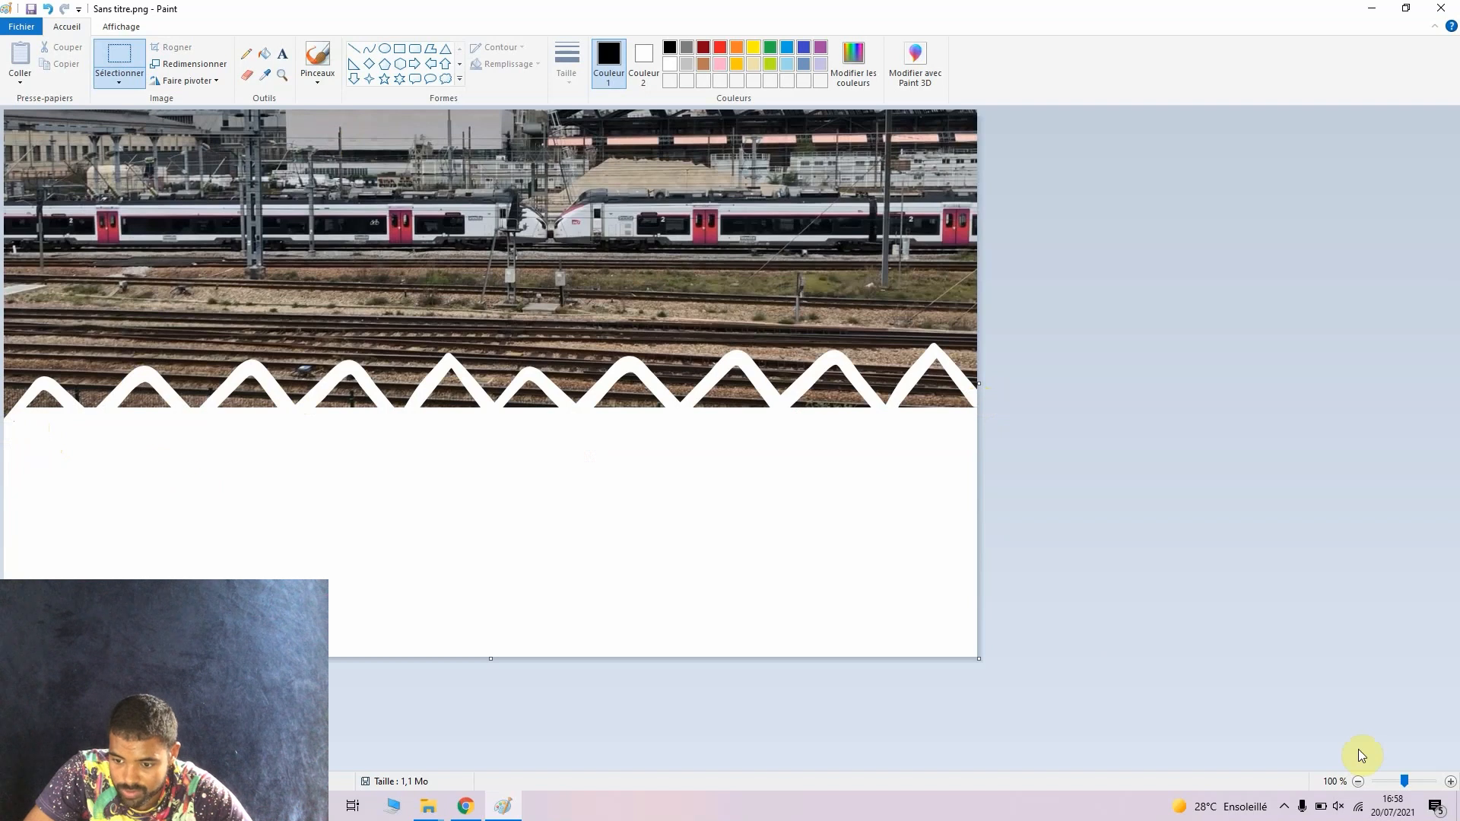
Erase the leftover photo fragments beneath each zigzag peak along the whole line, leaving only white under the jagged edge.
{"action": "double_click", "coordinate": [1450, 781]}
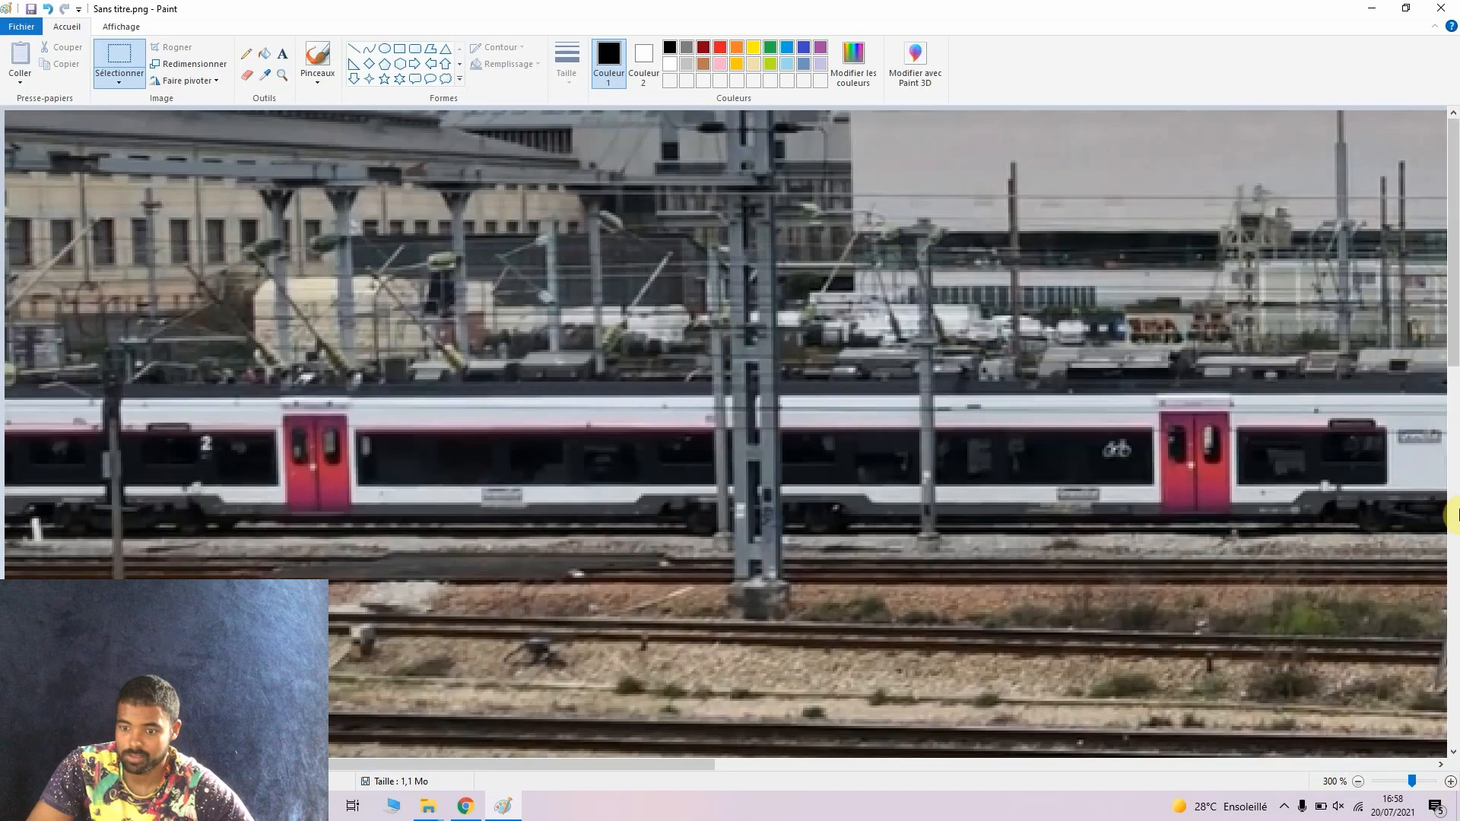
{"action": "left_click_drag", "start_coordinate": [1453, 268], "coordinate": [1453, 505]}
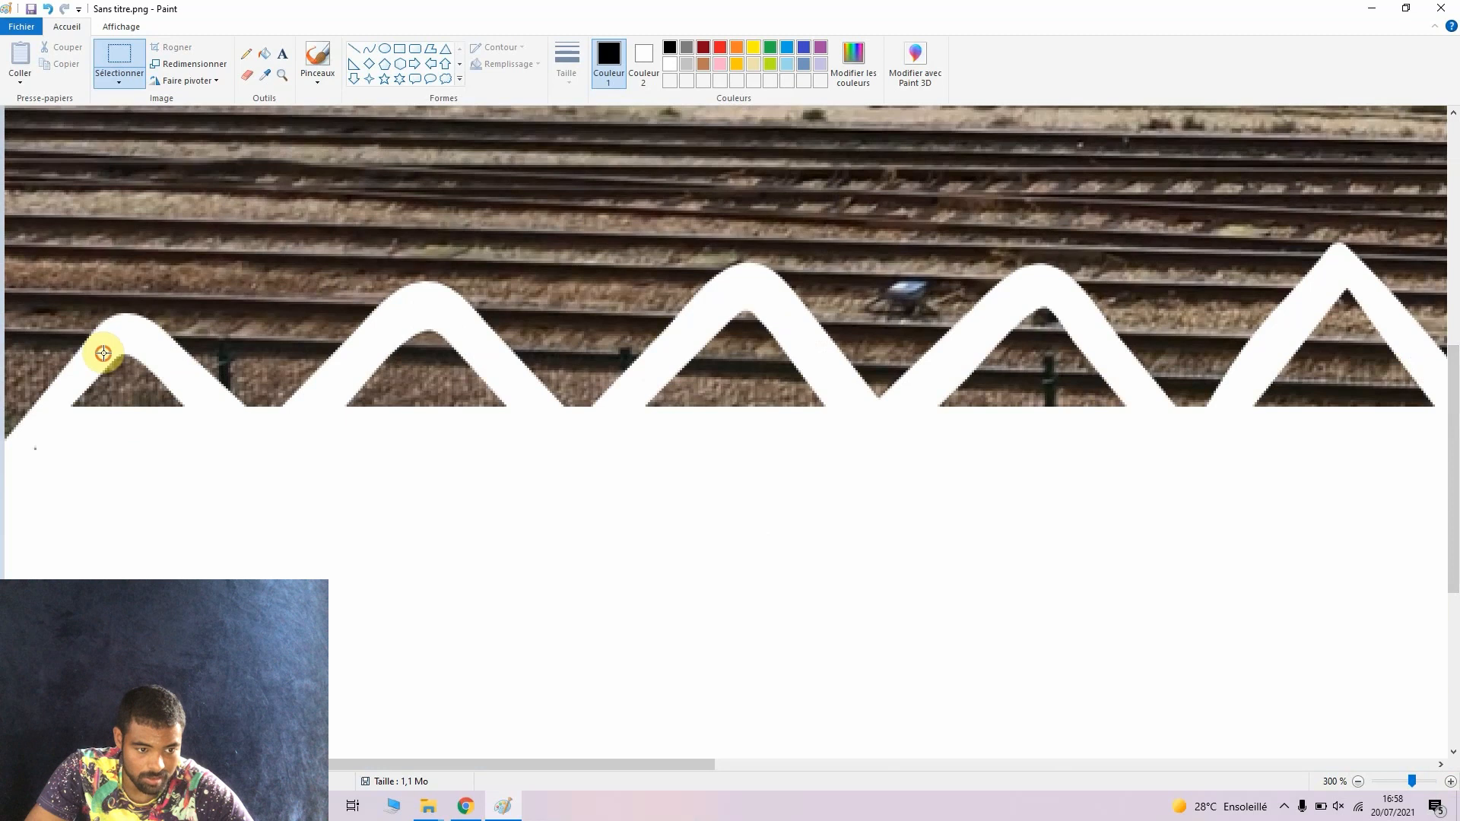
{"action": "left_click_drag", "start_coordinate": [106, 354], "coordinate": [165, 428]}
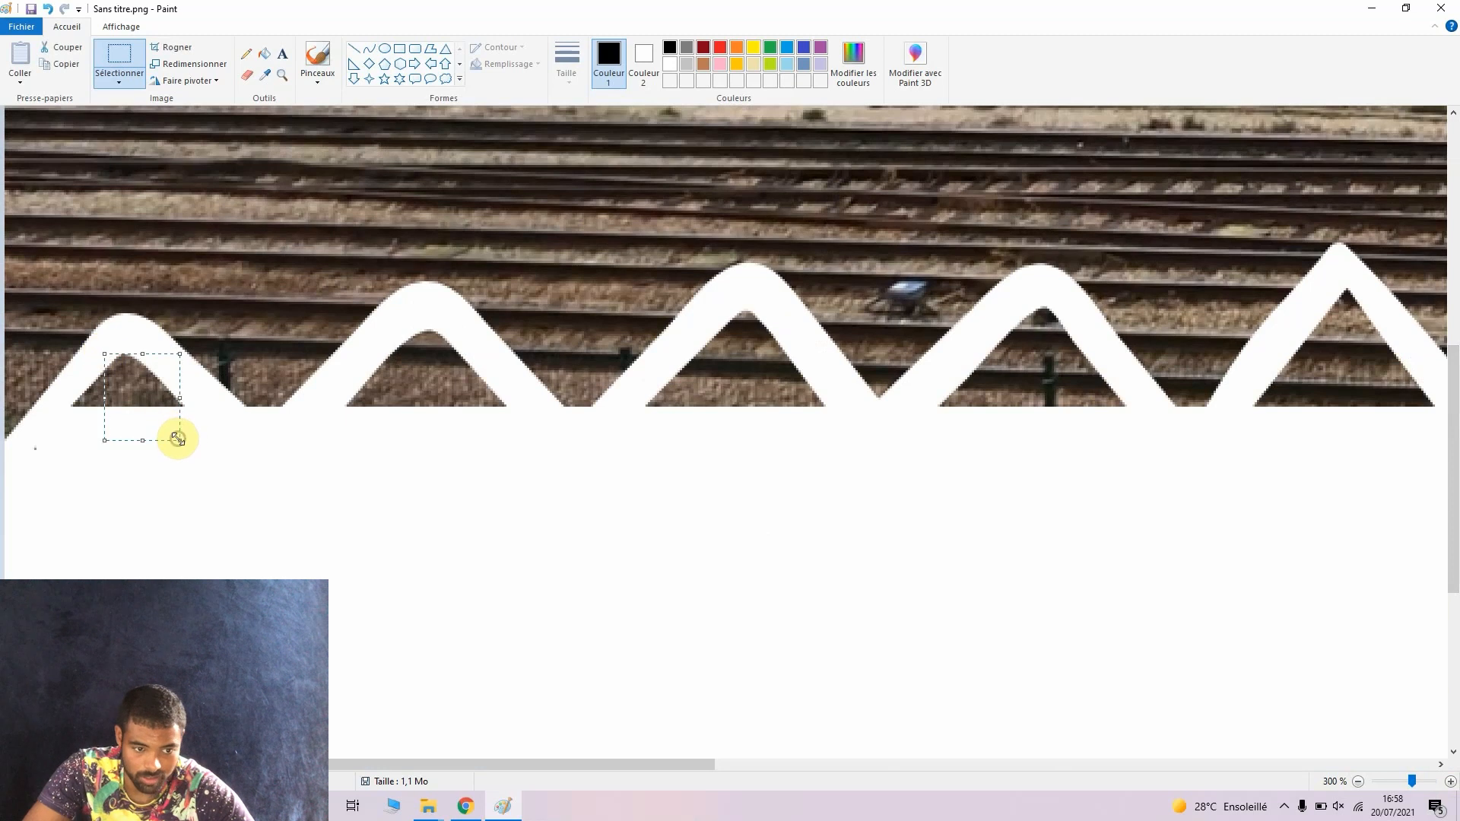
{"action": "key", "text": "Delete"}
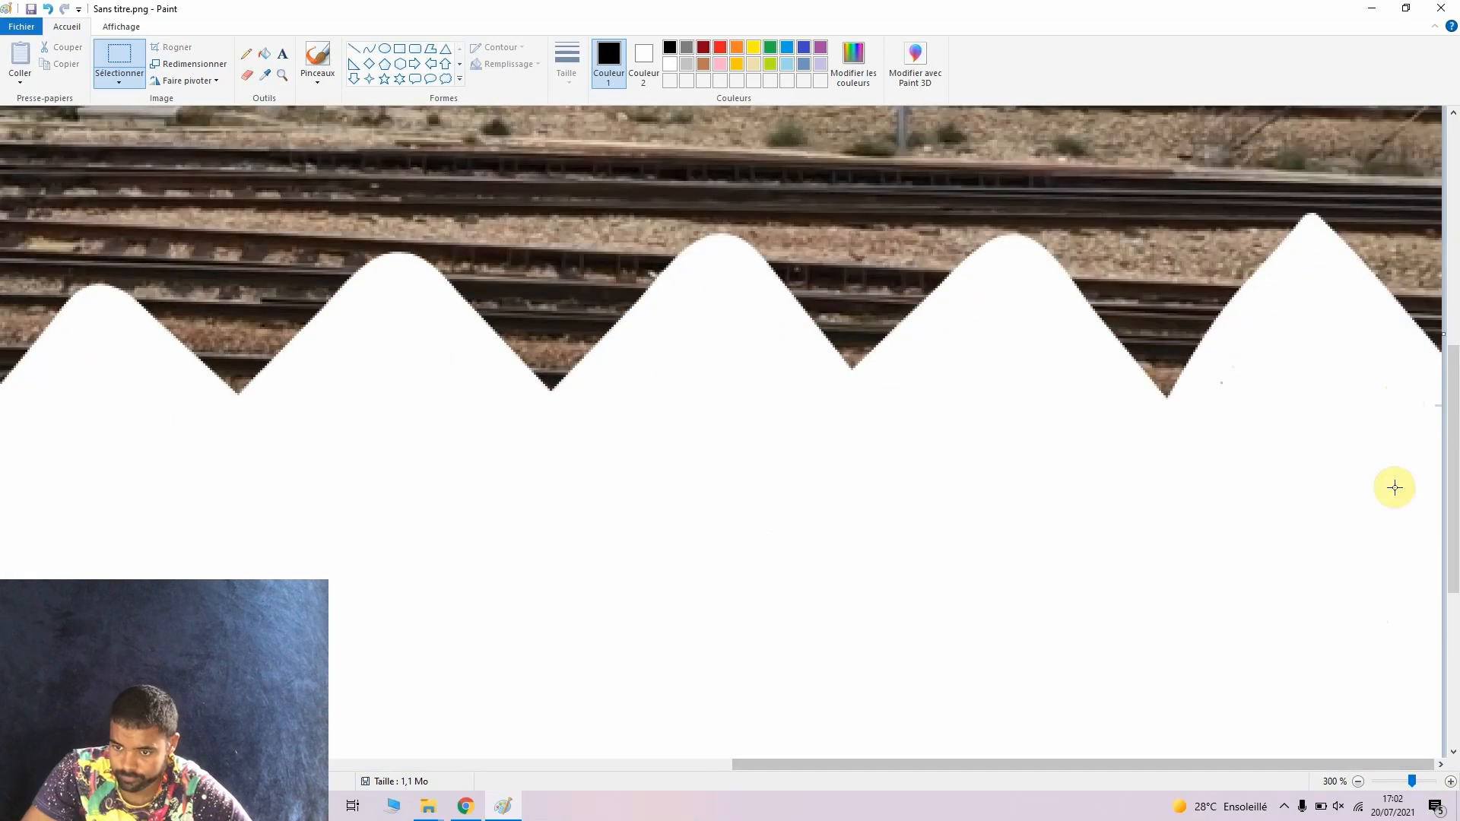
{"action": "left_click_drag", "start_coordinate": [1454, 426], "coordinate": [1453, 224]}
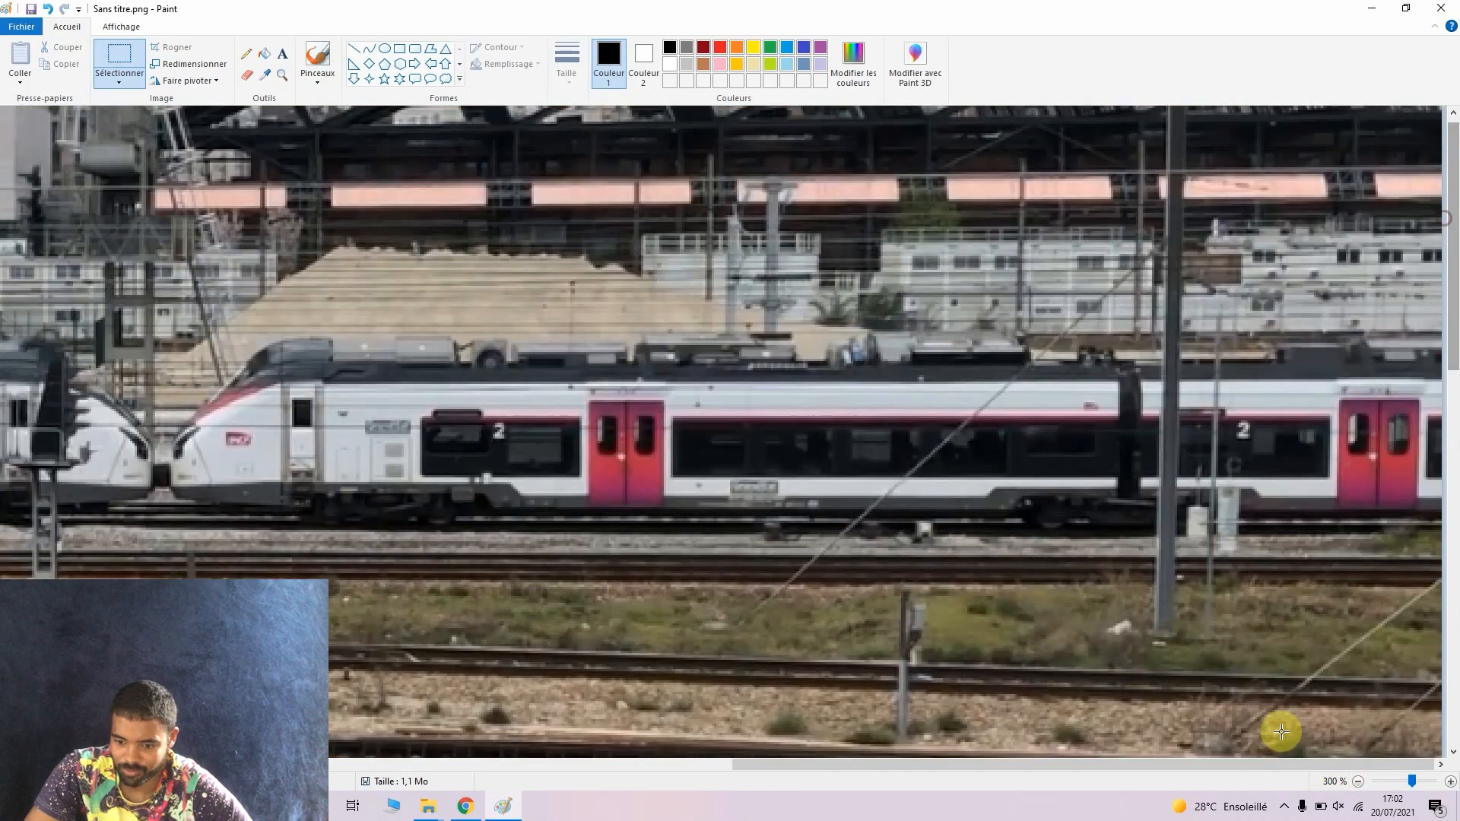
{"action": "left_click", "coordinate": [1357, 782]}
{"action": "left_click", "coordinate": [1357, 782]}
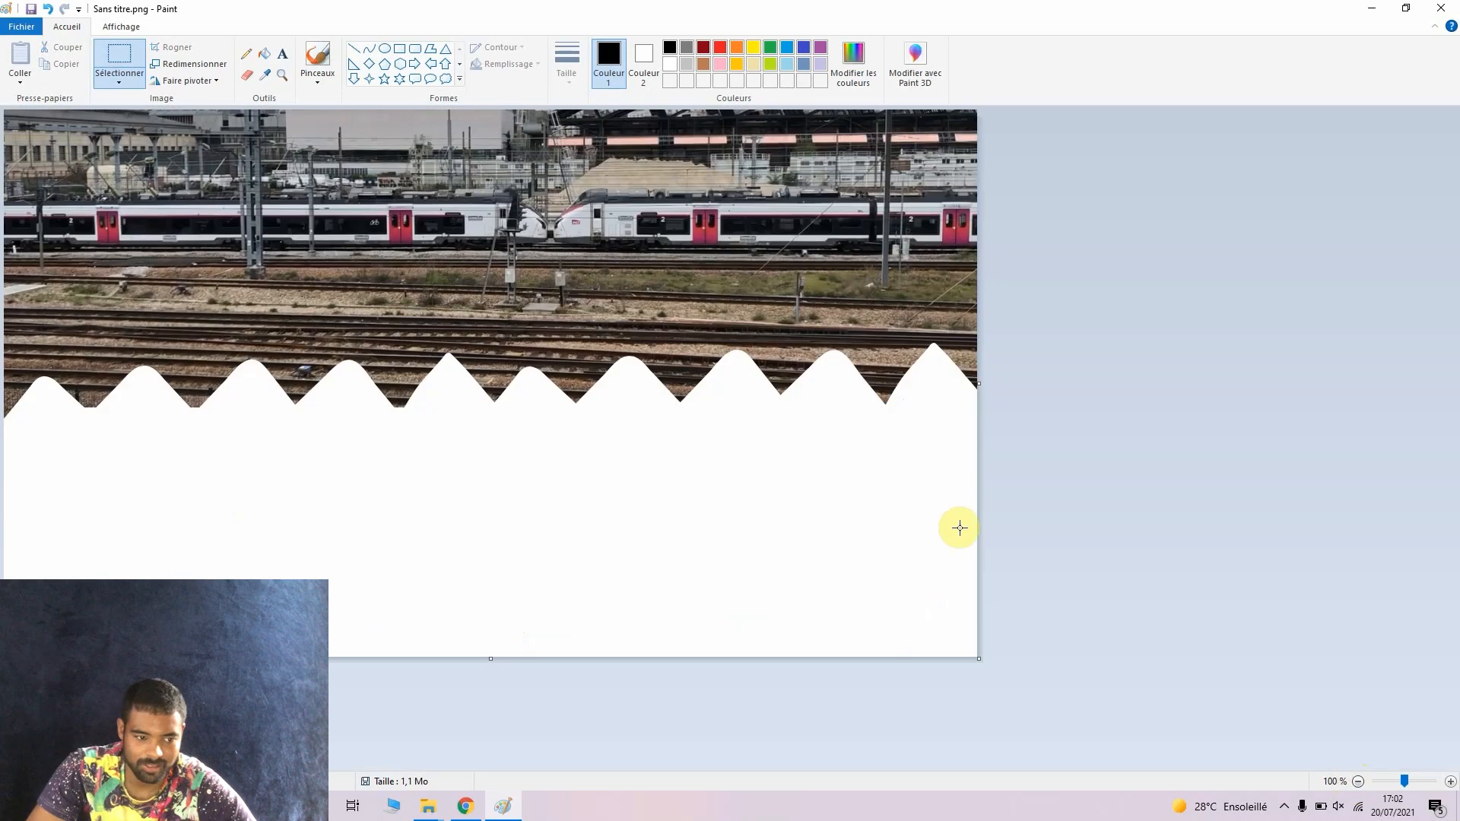
Save the image as a PNG named ter in the Bureau folder, accepting the loss of transparency.
{"action": "left_click", "coordinate": [29, 28]}
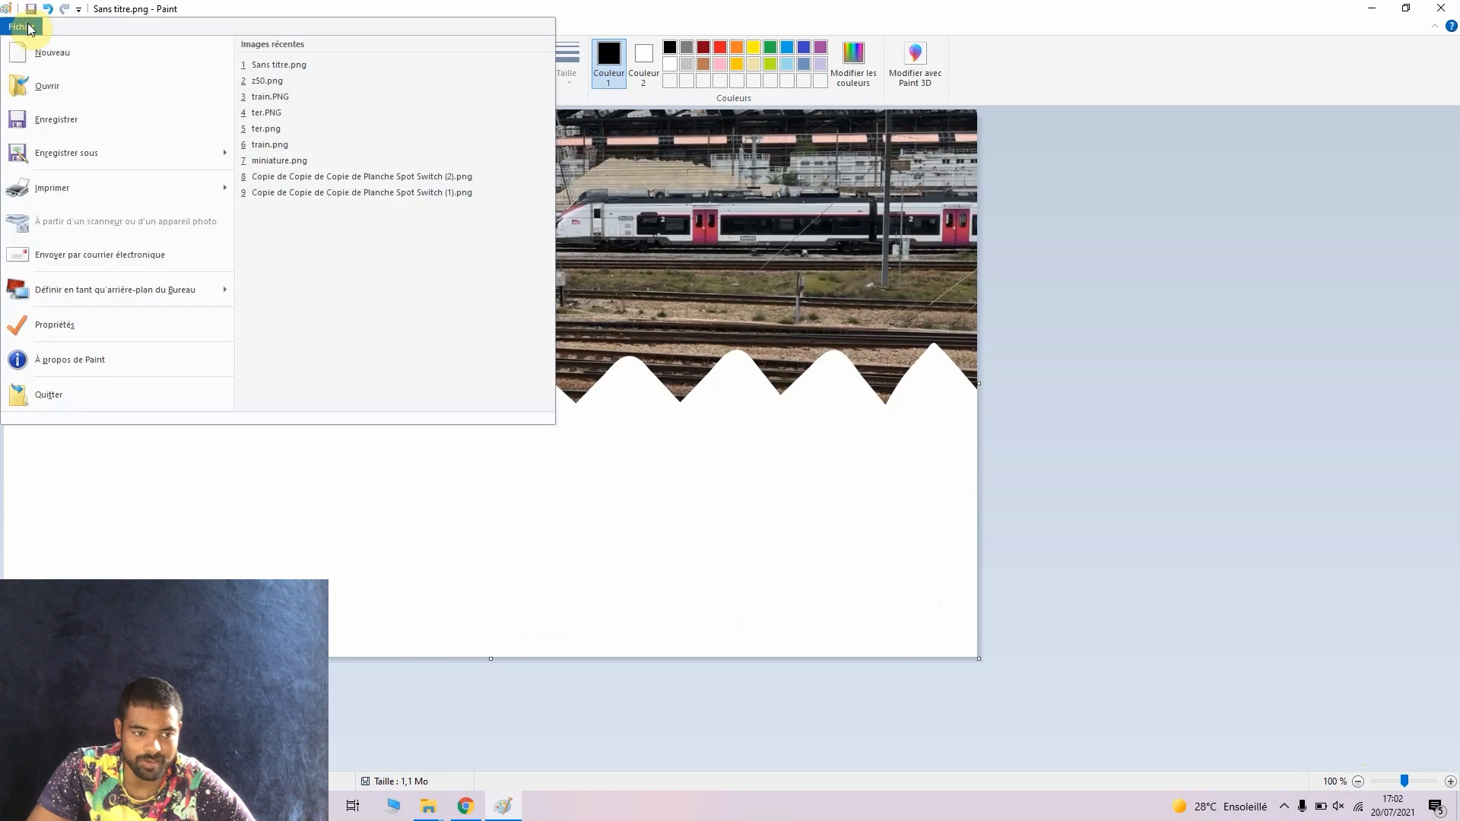
{"action": "mouse_move", "coordinate": [74, 159]}
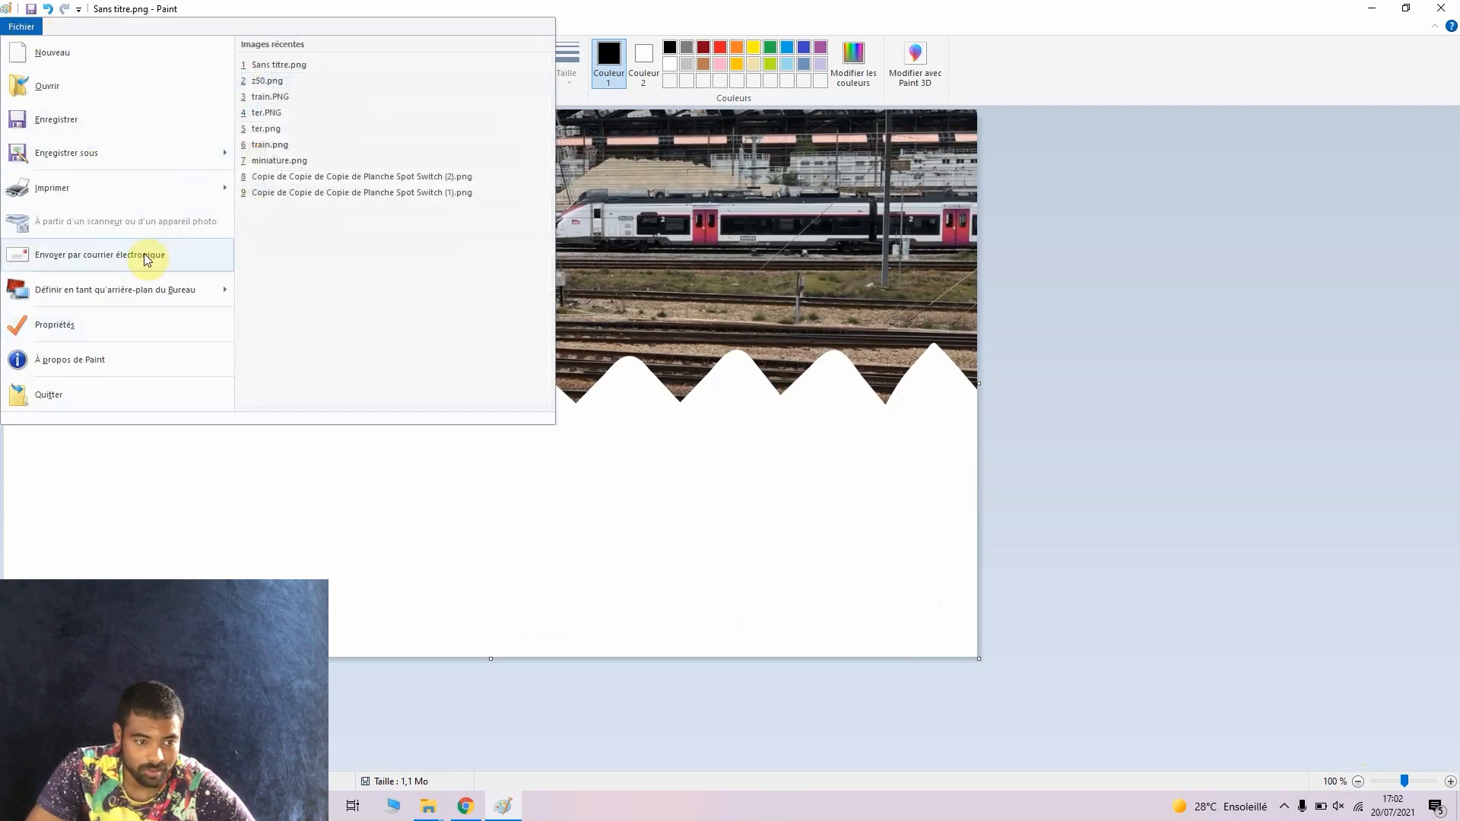
{"action": "mouse_move", "coordinate": [120, 153]}
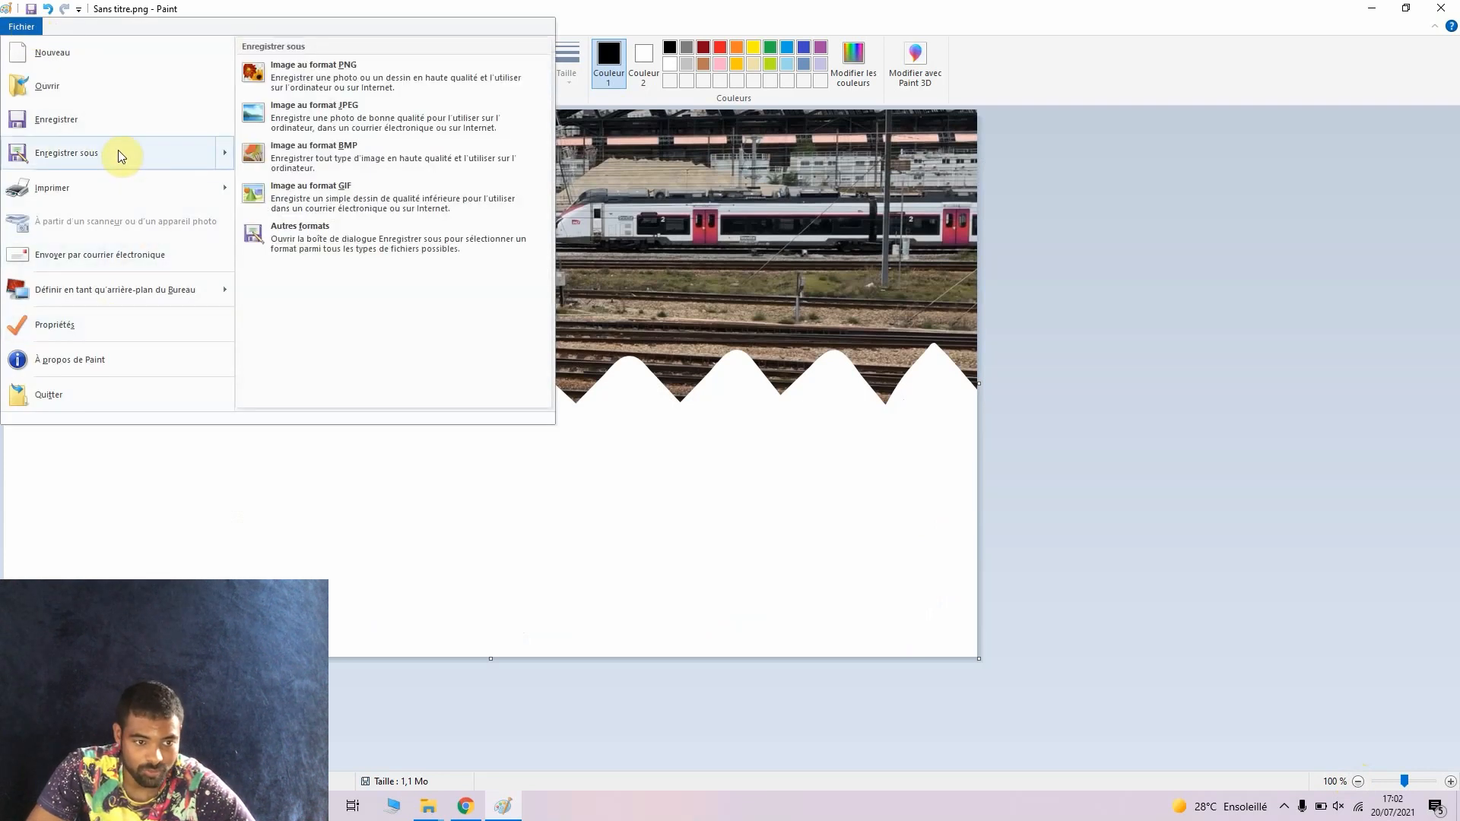
{"action": "left_click", "coordinate": [323, 68]}
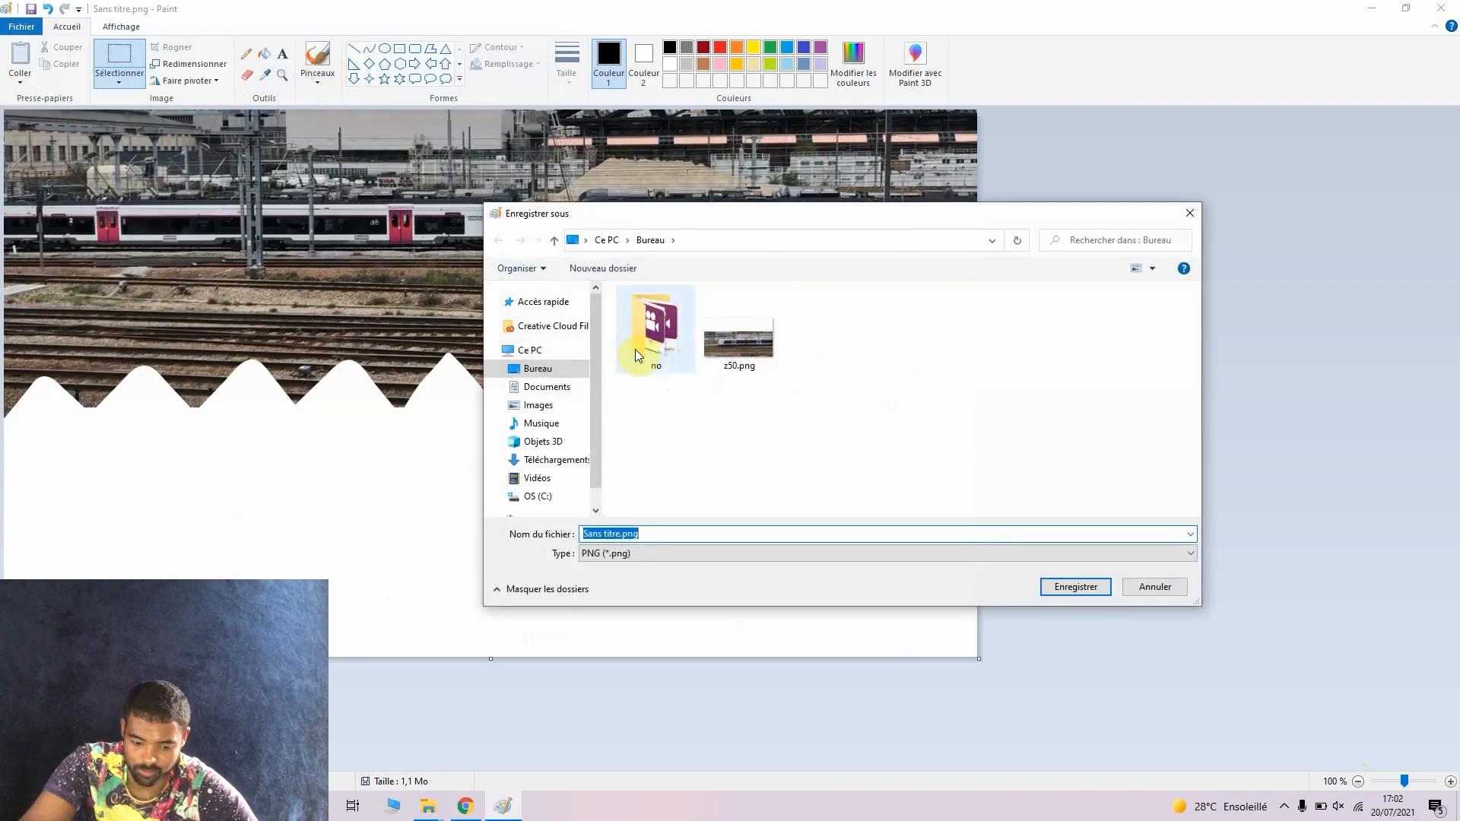
{"action": "type", "text": "ter"}
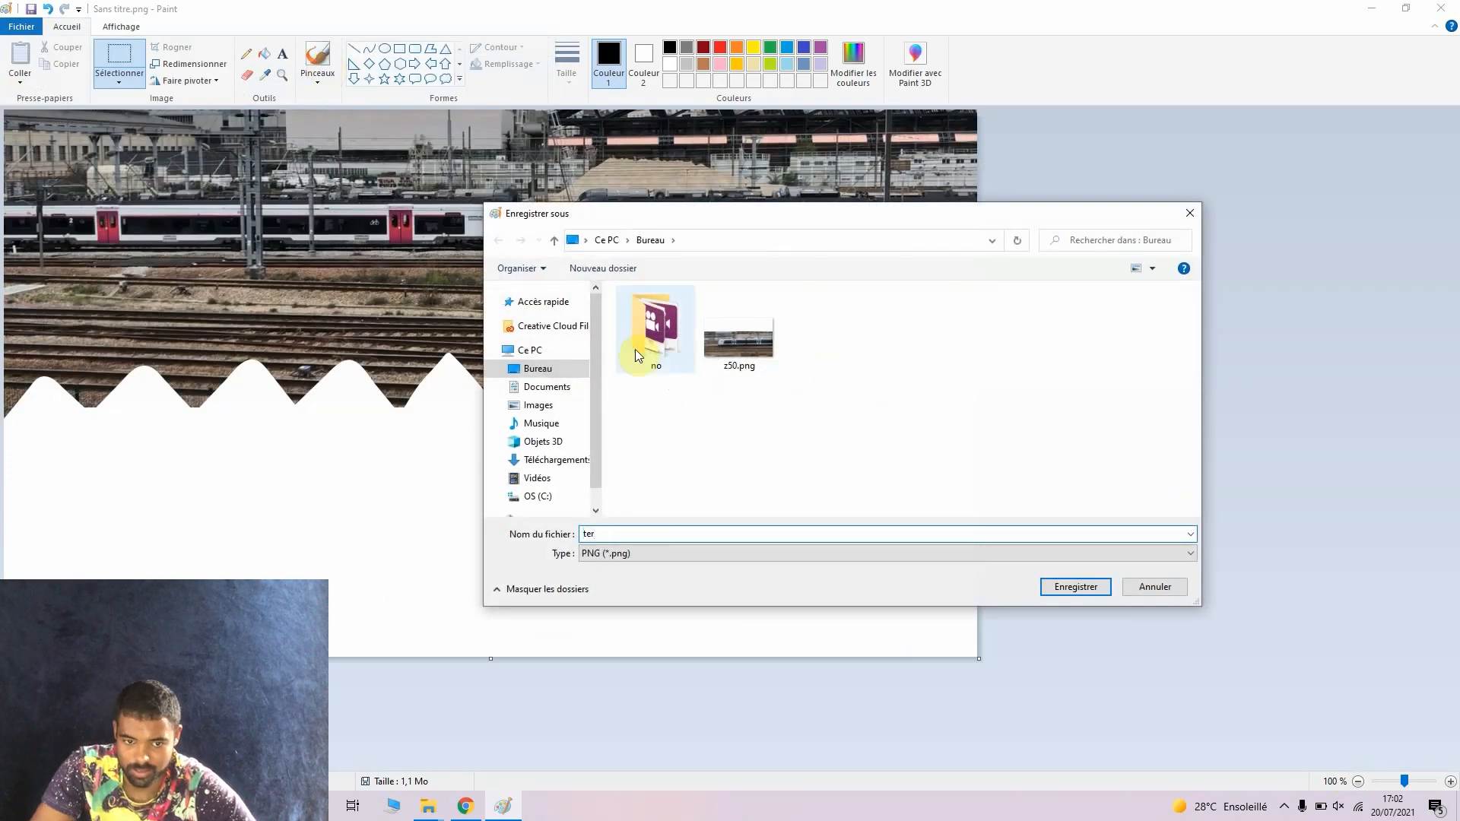
{"action": "left_click", "coordinate": [1053, 590]}
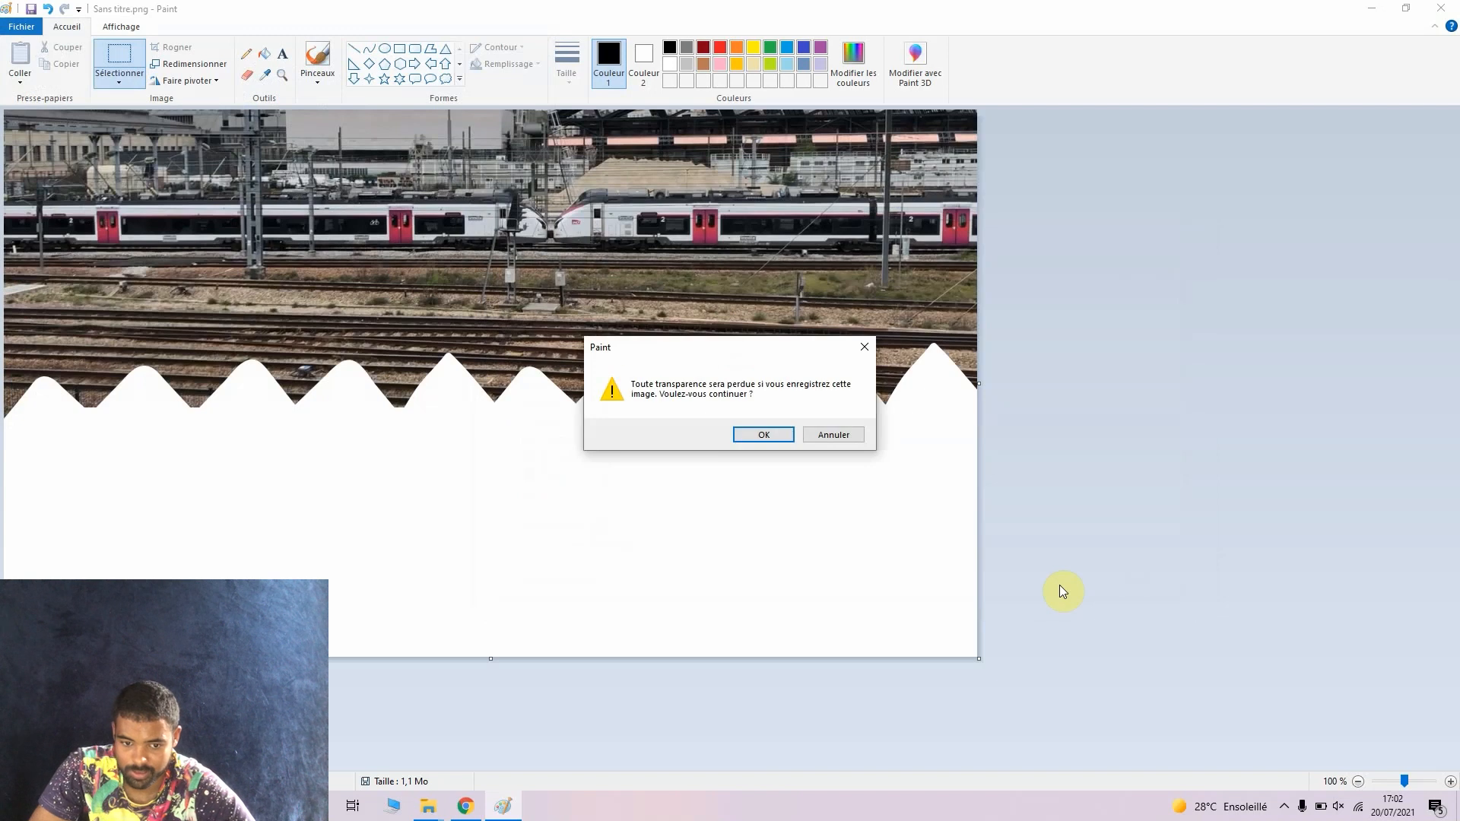
{"action": "left_click", "coordinate": [771, 437]}
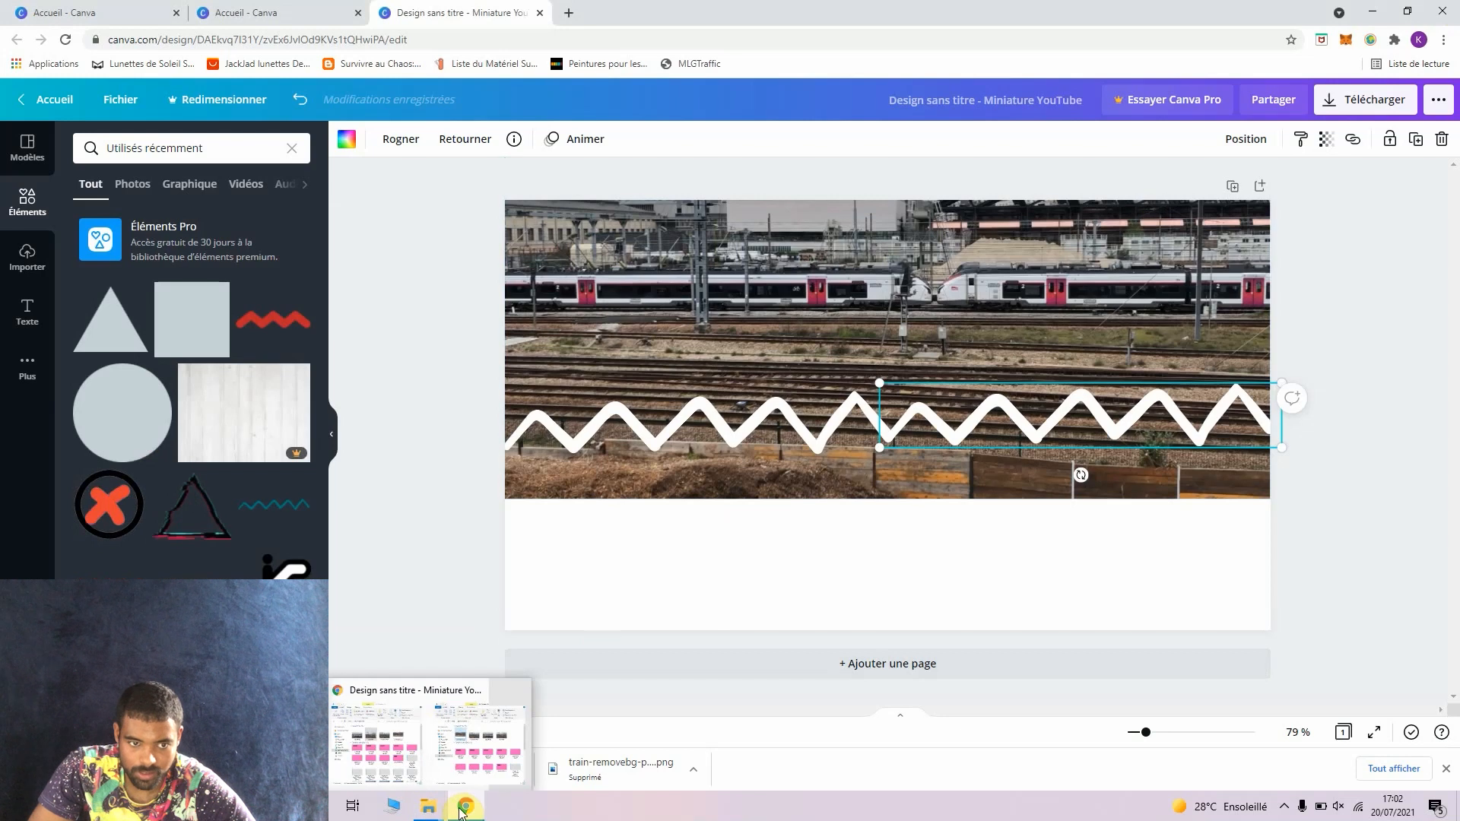
Switch to Chrome, search Google for "enlever fond blanc" in a new tab and open the imageonline.co white background removal tool.
{"action": "left_click", "coordinate": [569, 13]}
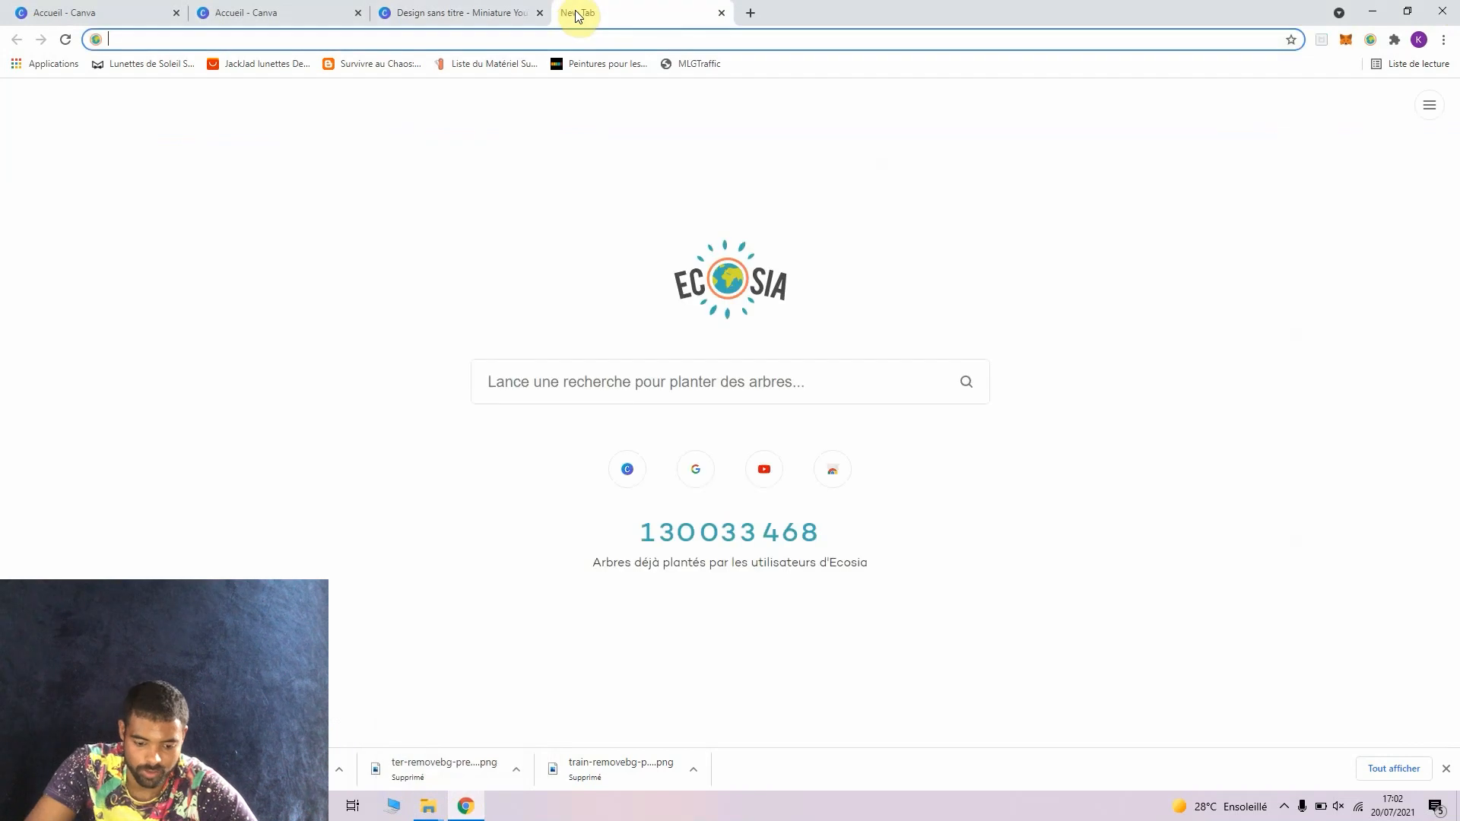
{"action": "type", "text": "googl"}
{"action": "key", "text": "Return"}
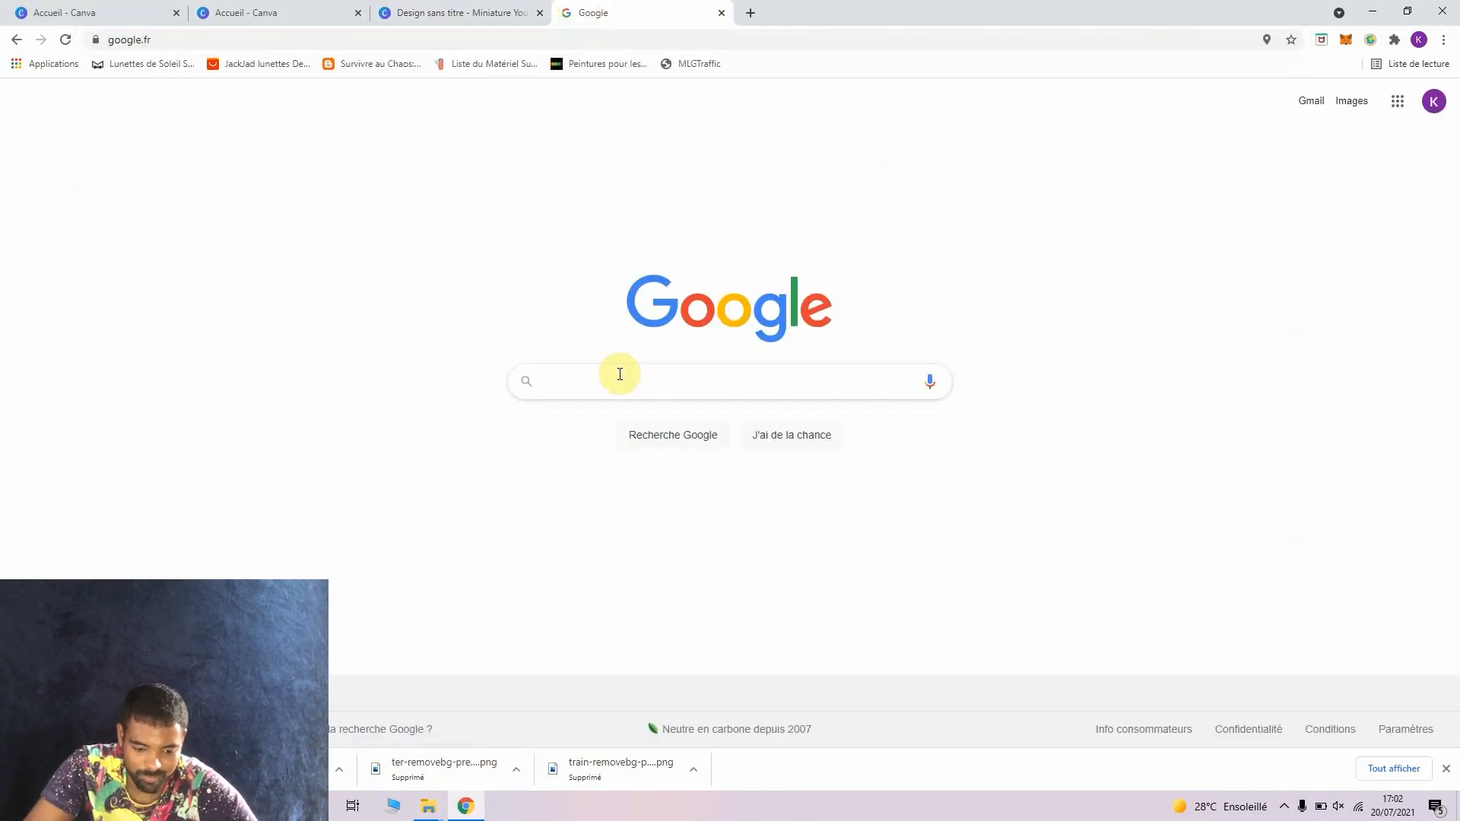
{"action": "type", "text": "enlever"}
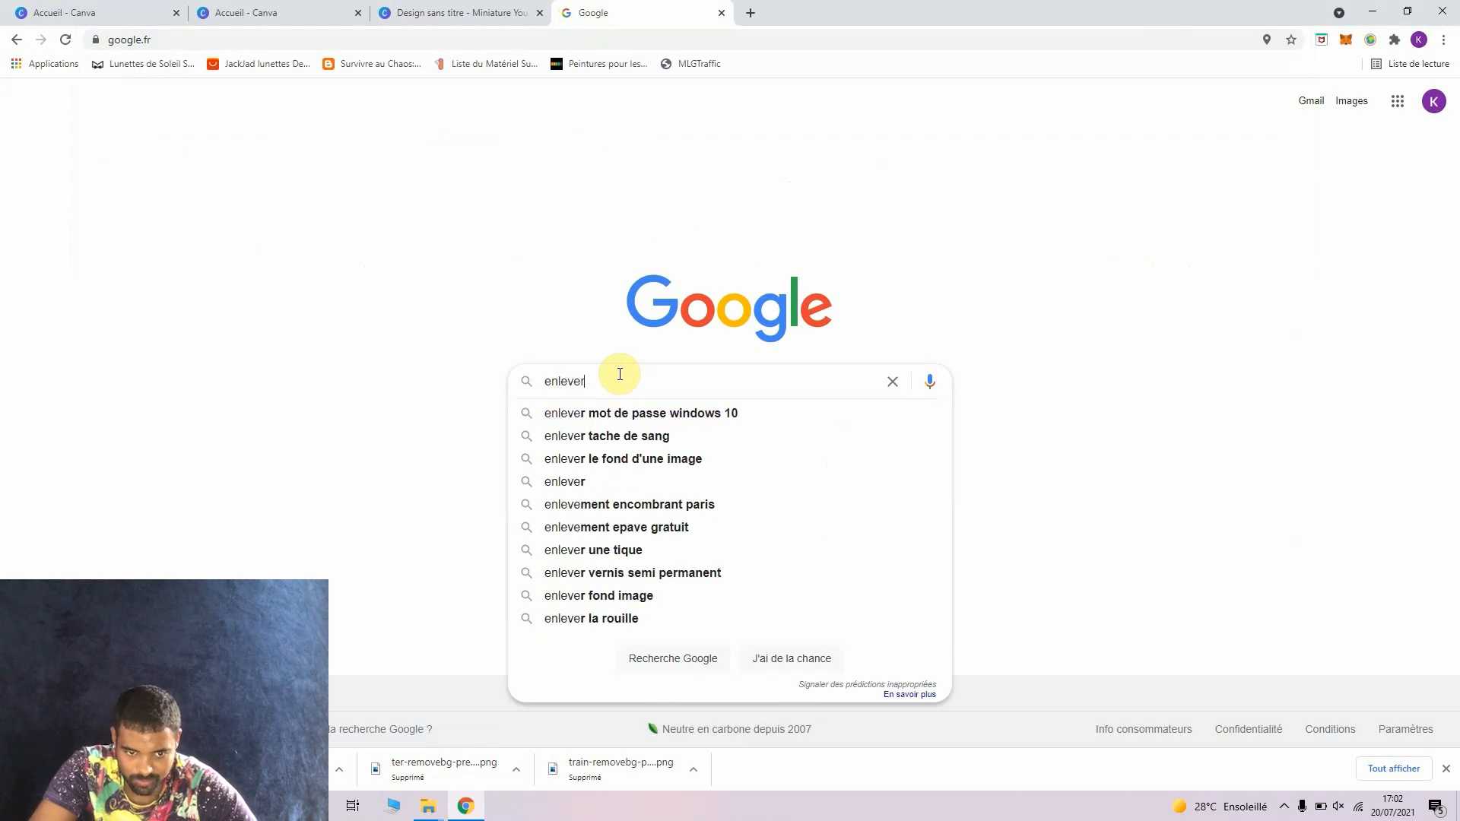
{"action": "type", "text": " f"}
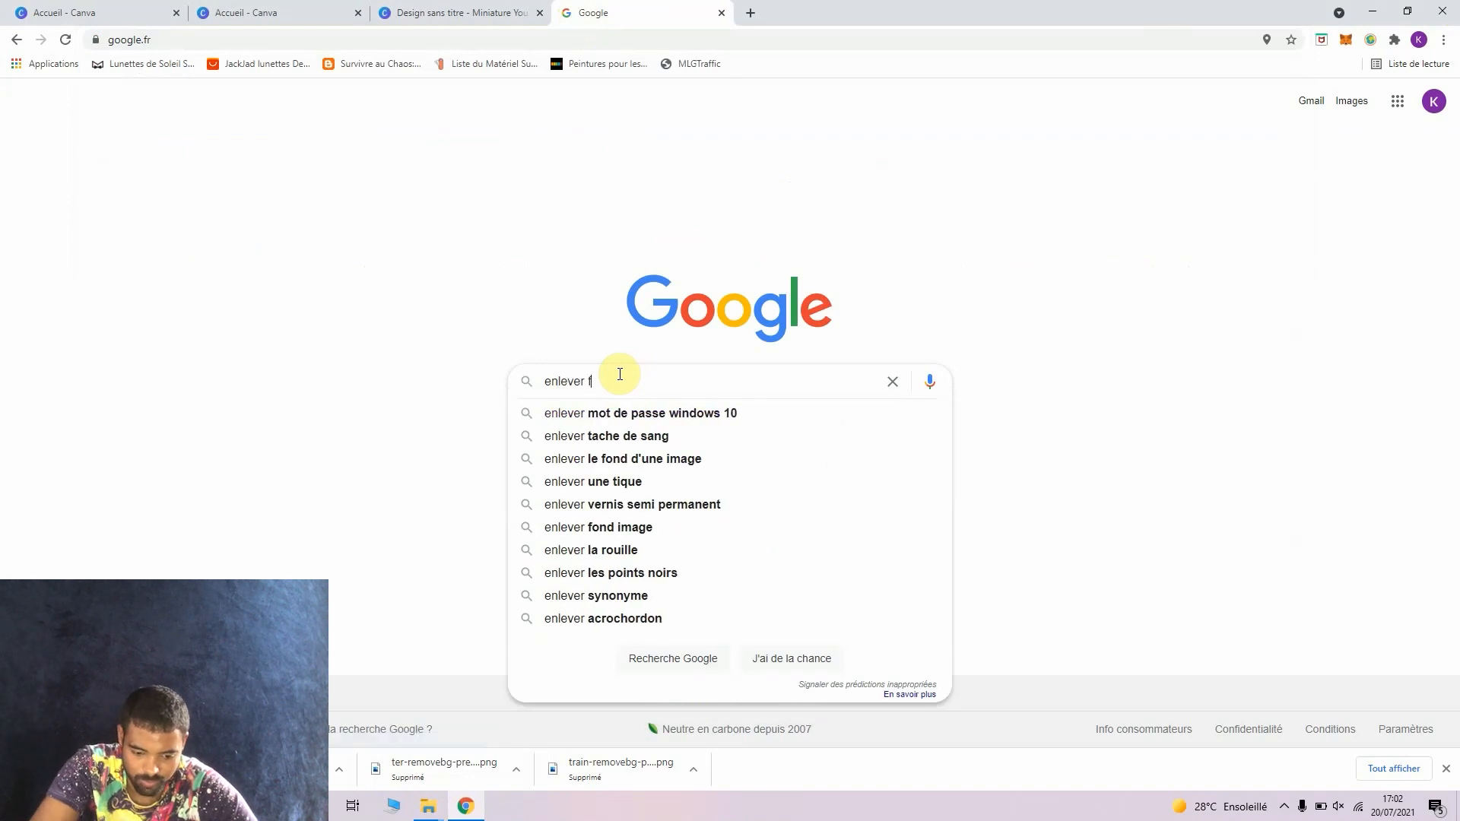
{"action": "type", "text": "ond blanc"}
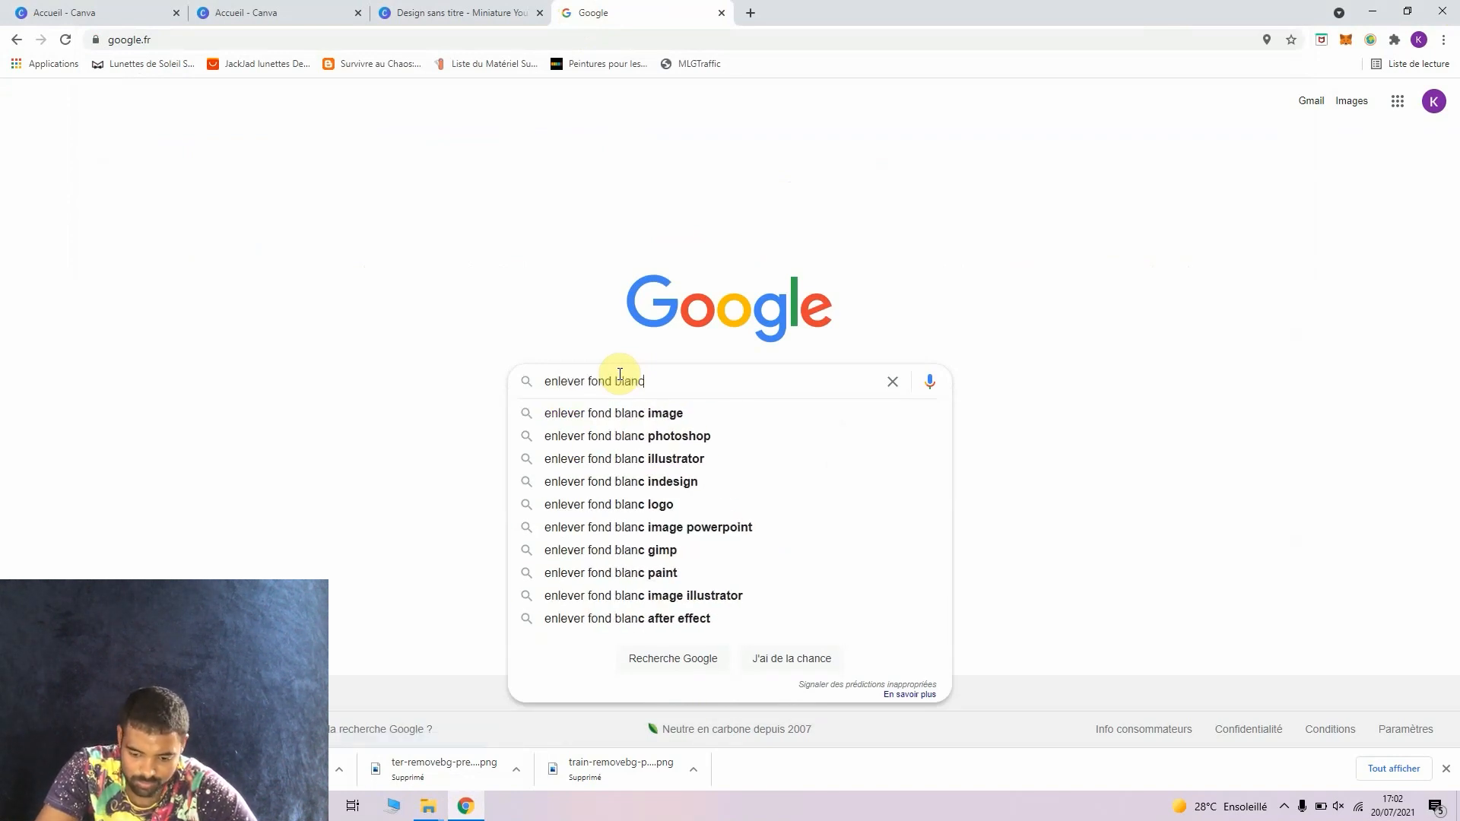
{"action": "key", "text": "Return"}
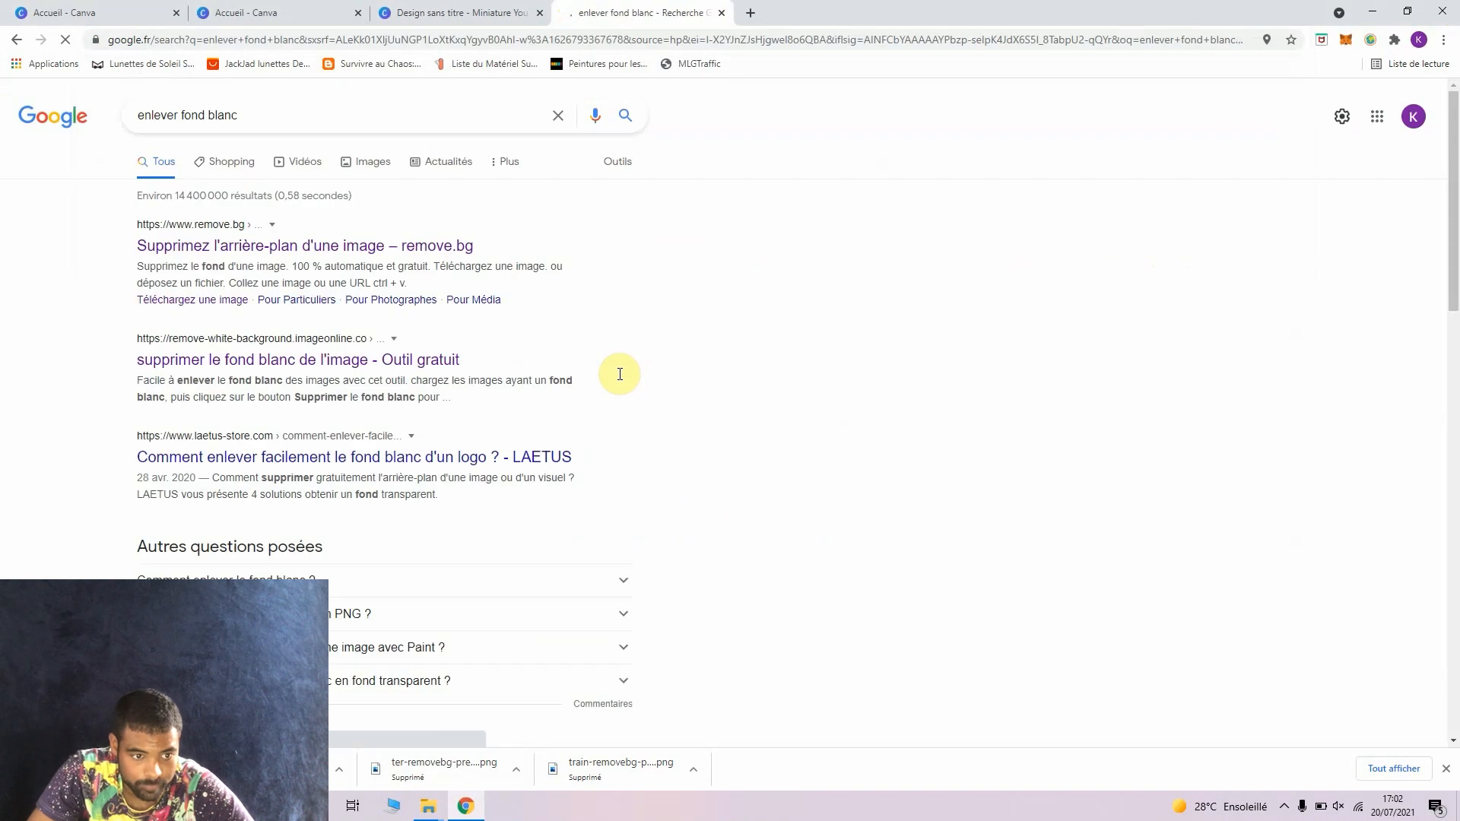
{"action": "left_click", "coordinate": [384, 358]}
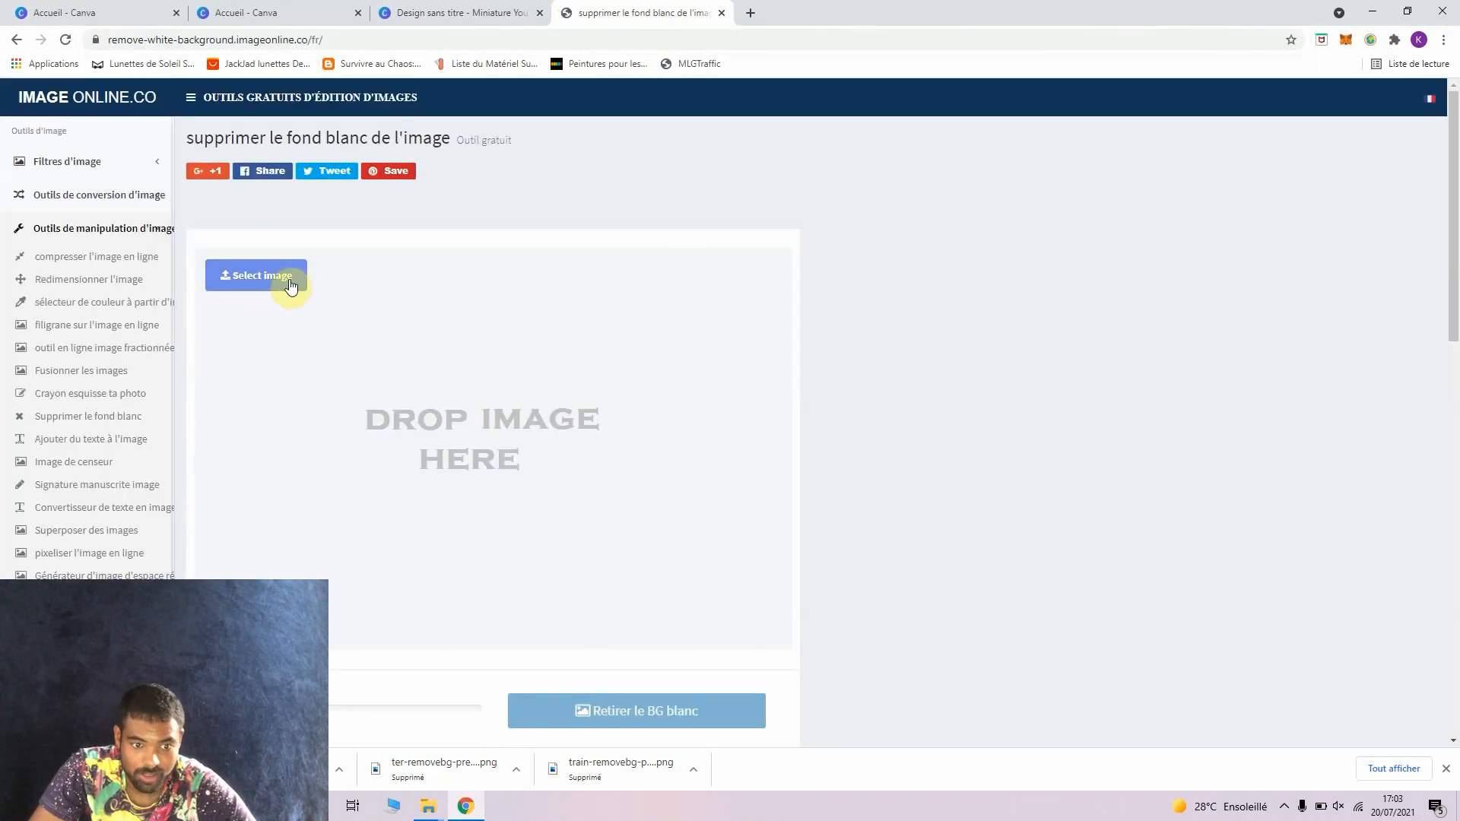
Load ter.png from the Documents folder into the white background removal tool.
{"action": "left_click", "coordinate": [290, 284]}
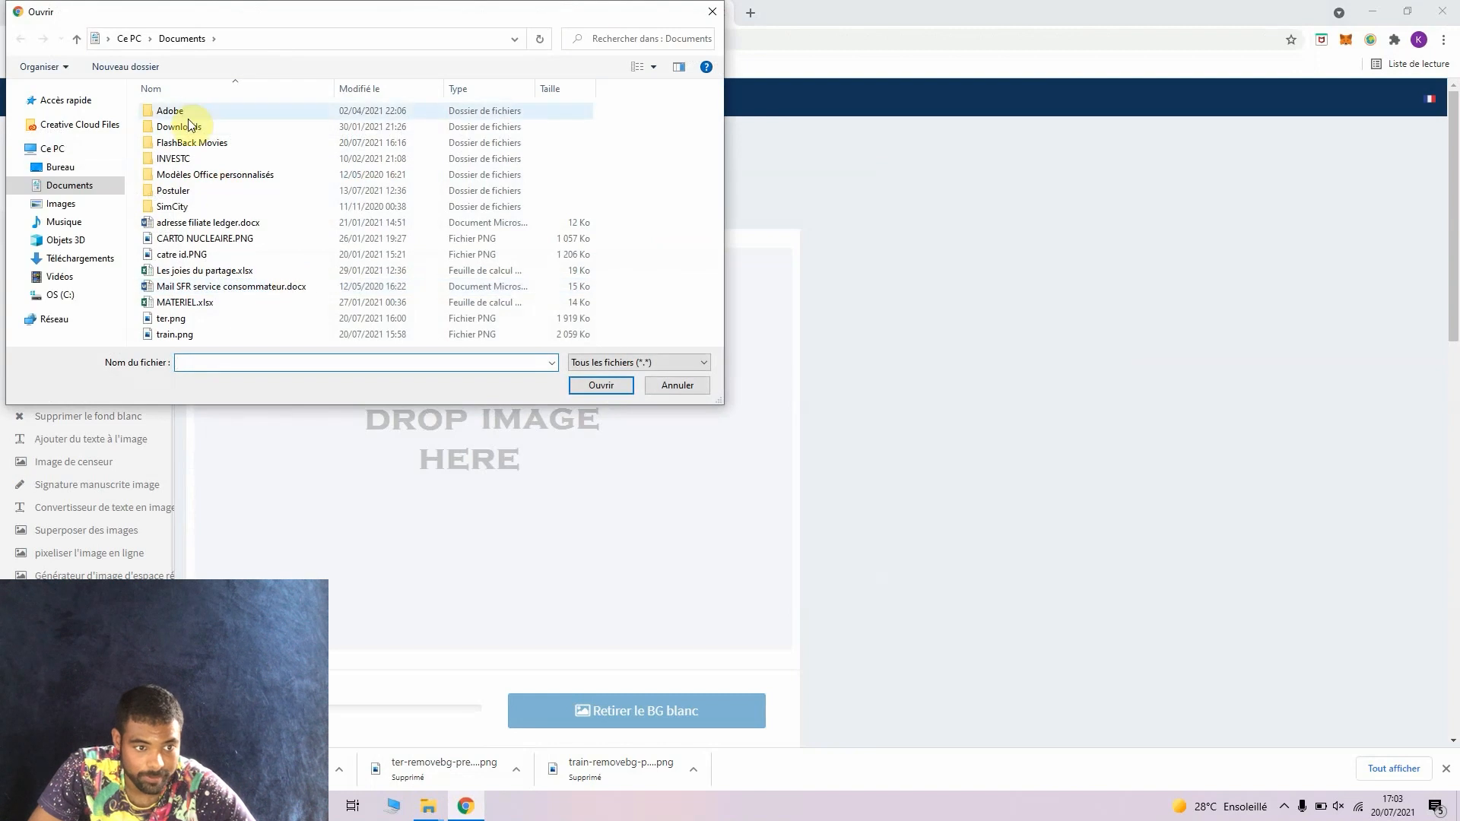
{"action": "left_click", "coordinate": [286, 319]}
{"action": "left_click", "coordinate": [605, 385]}
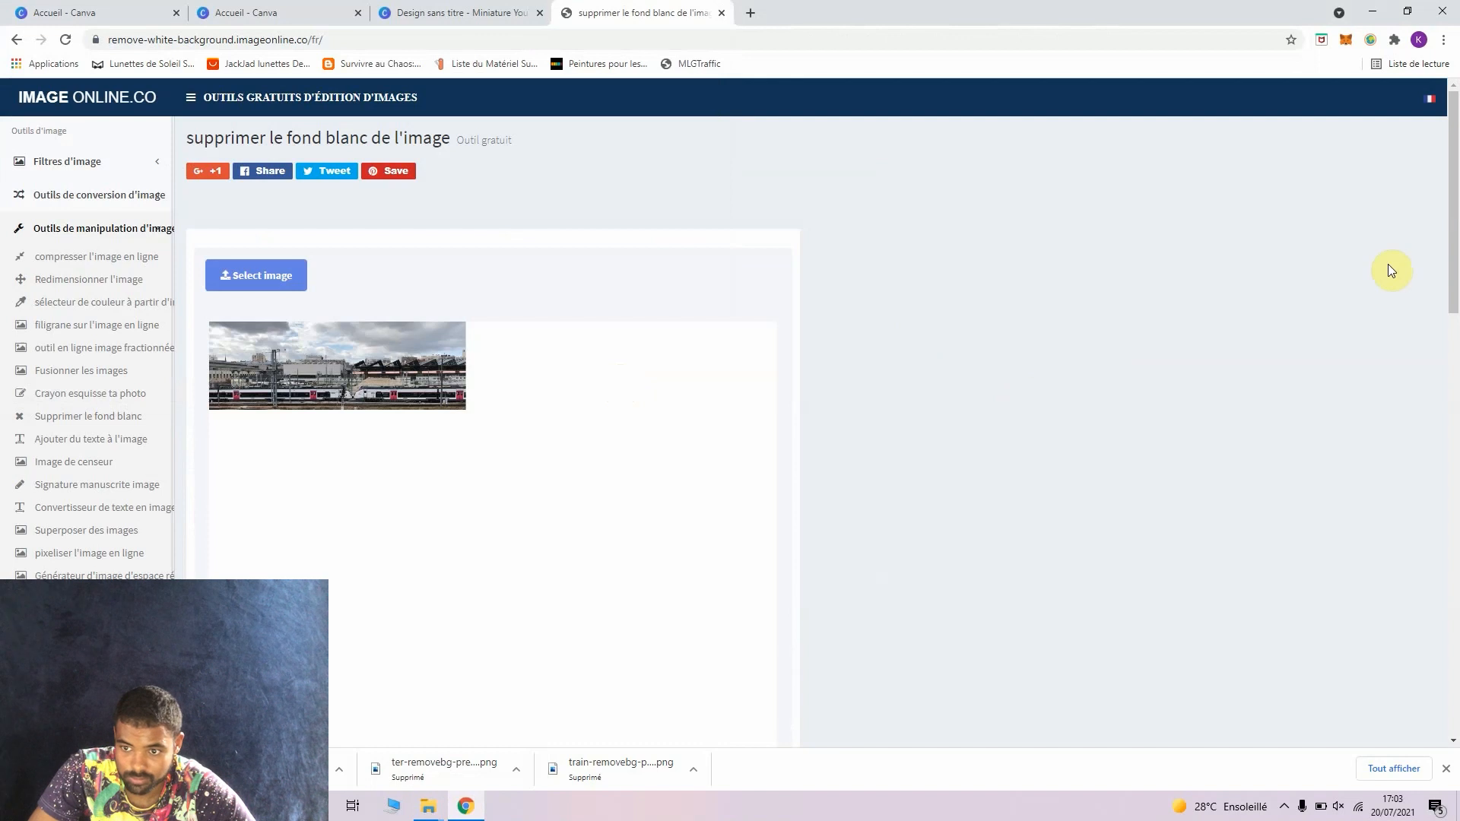
{"action": "left_click_drag", "start_coordinate": [1452, 228], "coordinate": [1405, 184]}
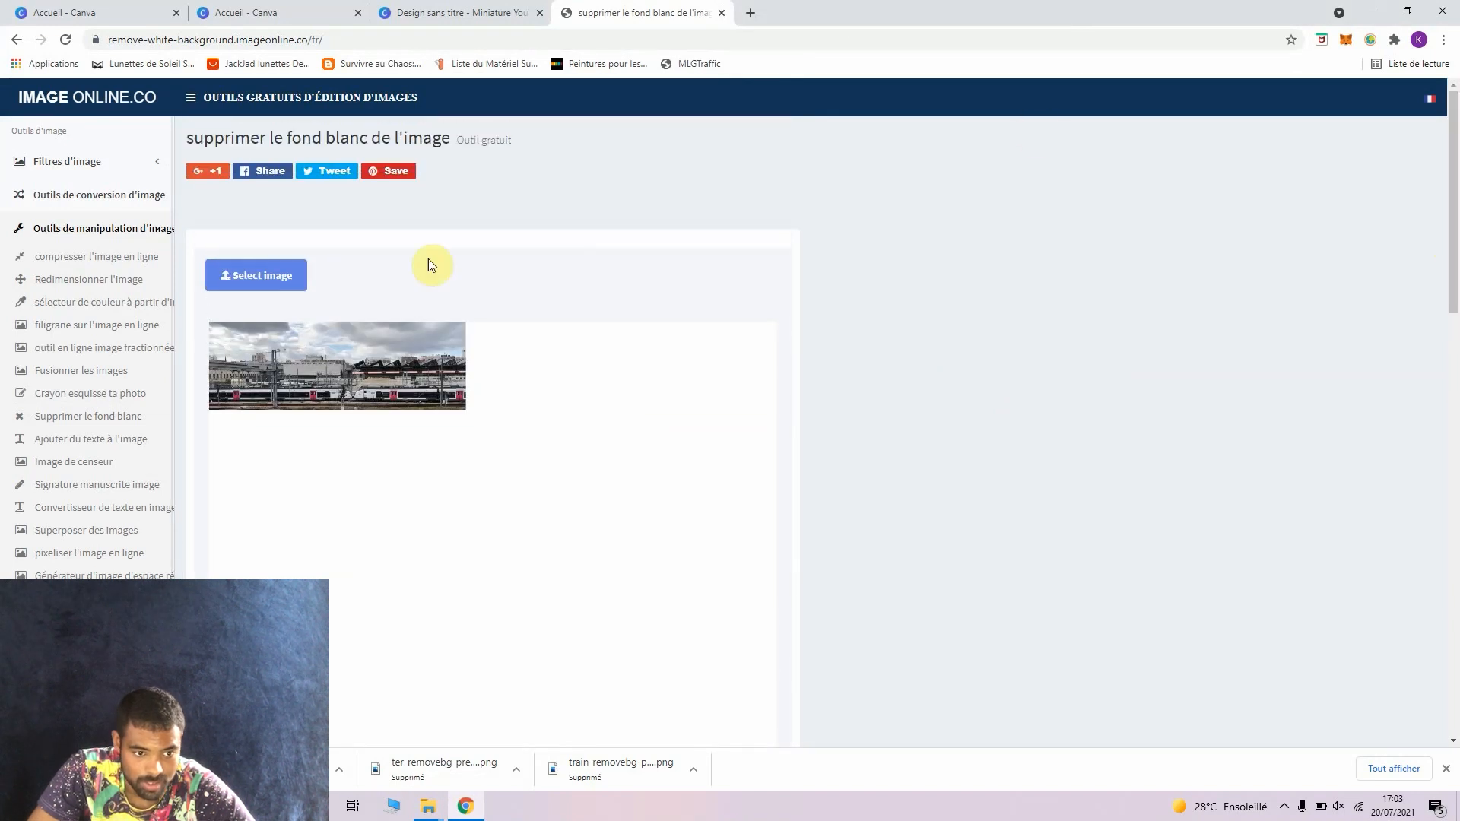
Load the zigzag-edged ter.png from the Bureau folder into the white background removal tool.
{"action": "left_click", "coordinate": [264, 278]}
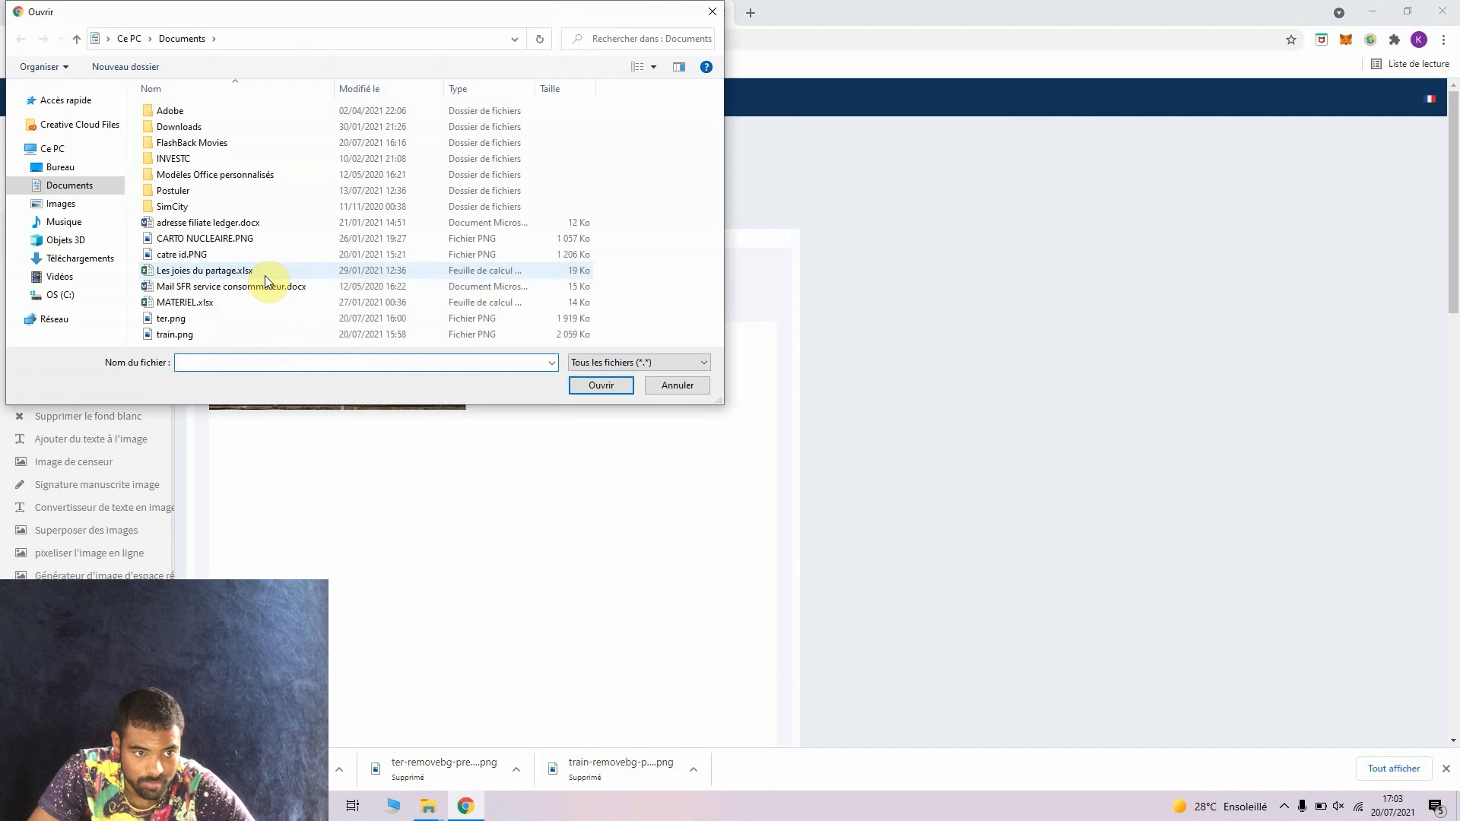
{"action": "left_click", "coordinate": [61, 167]}
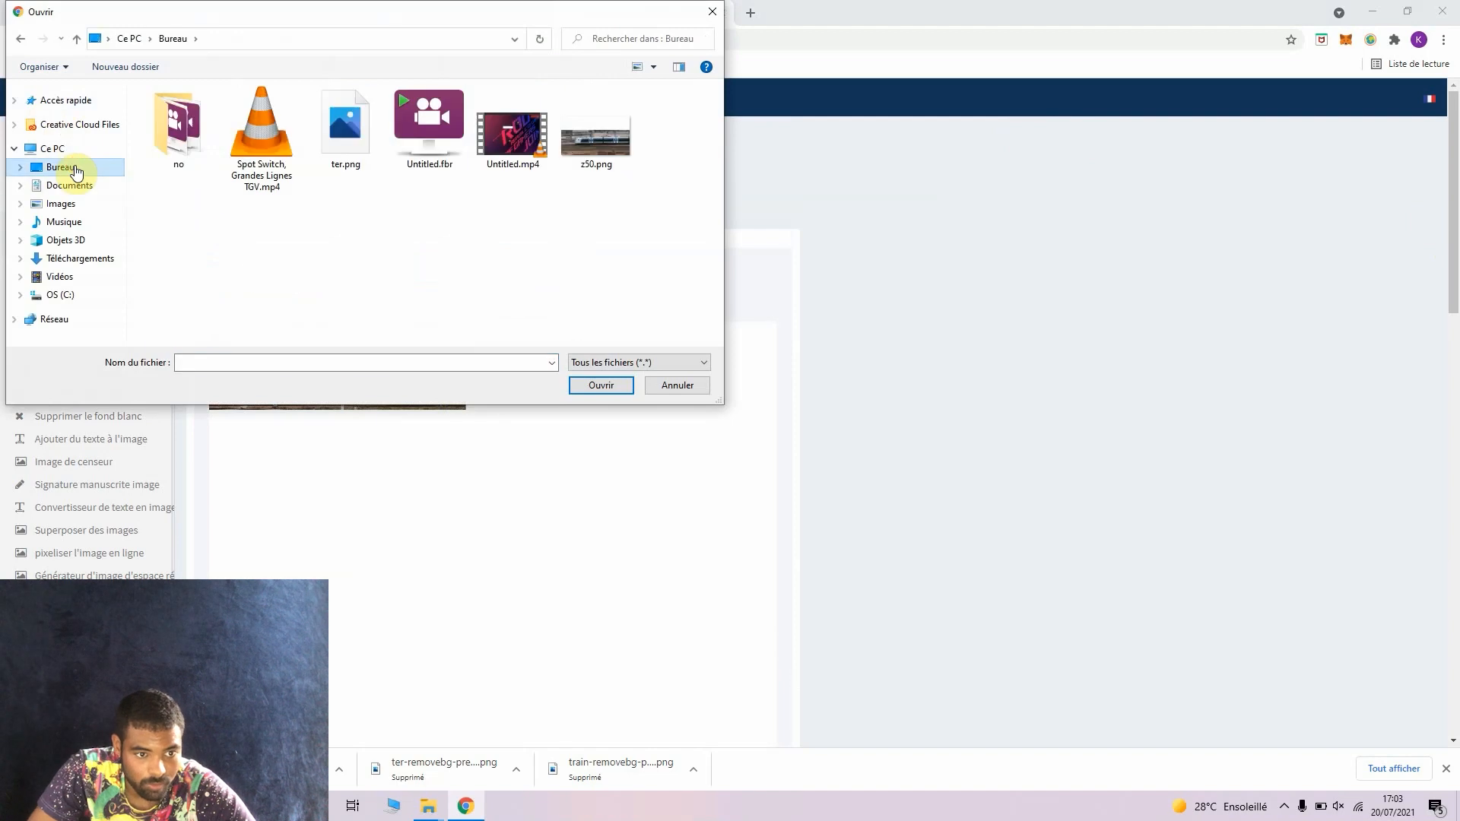
{"action": "left_click", "coordinate": [355, 129]}
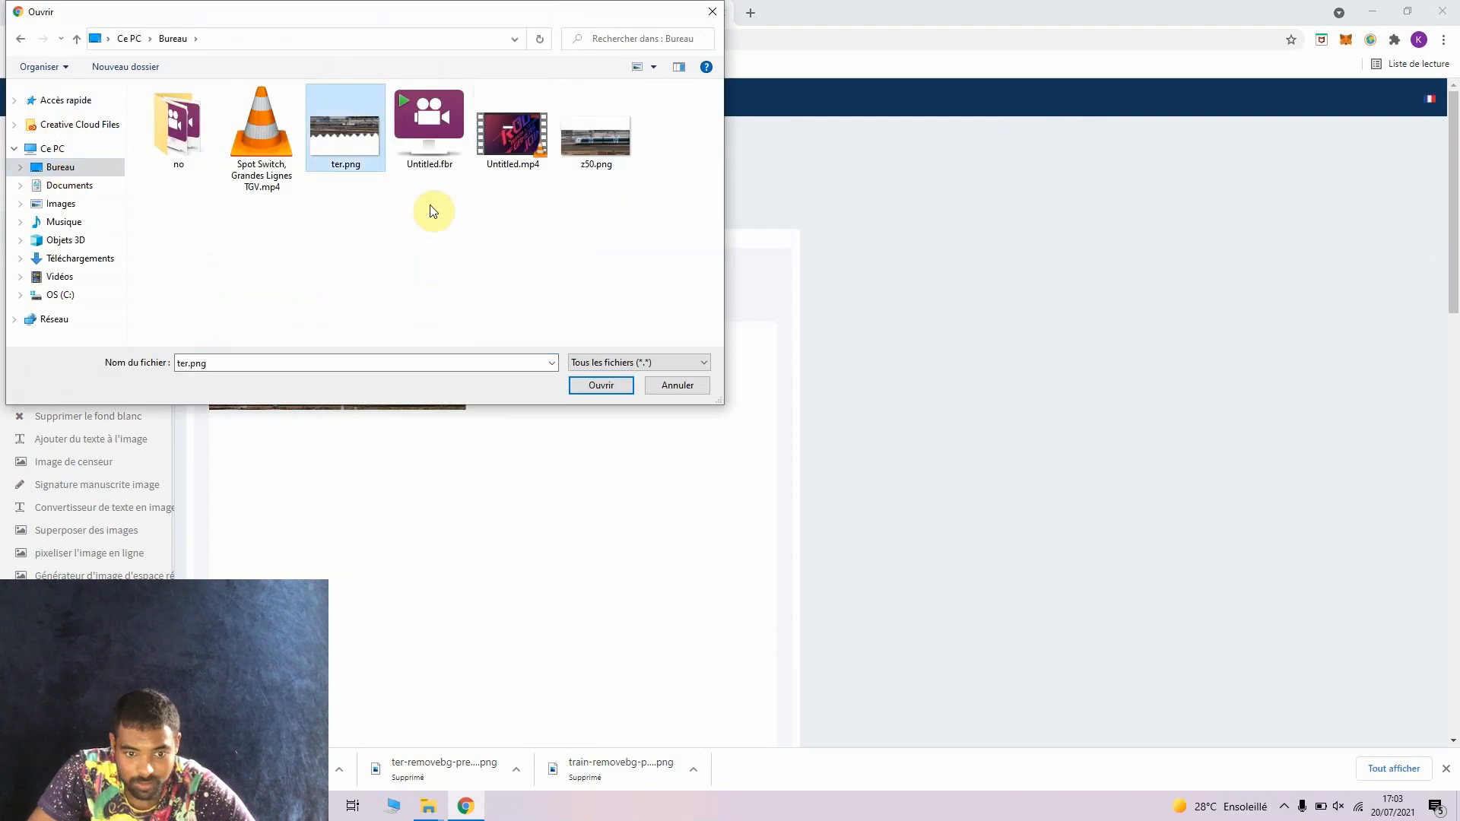
{"action": "left_click", "coordinate": [600, 385]}
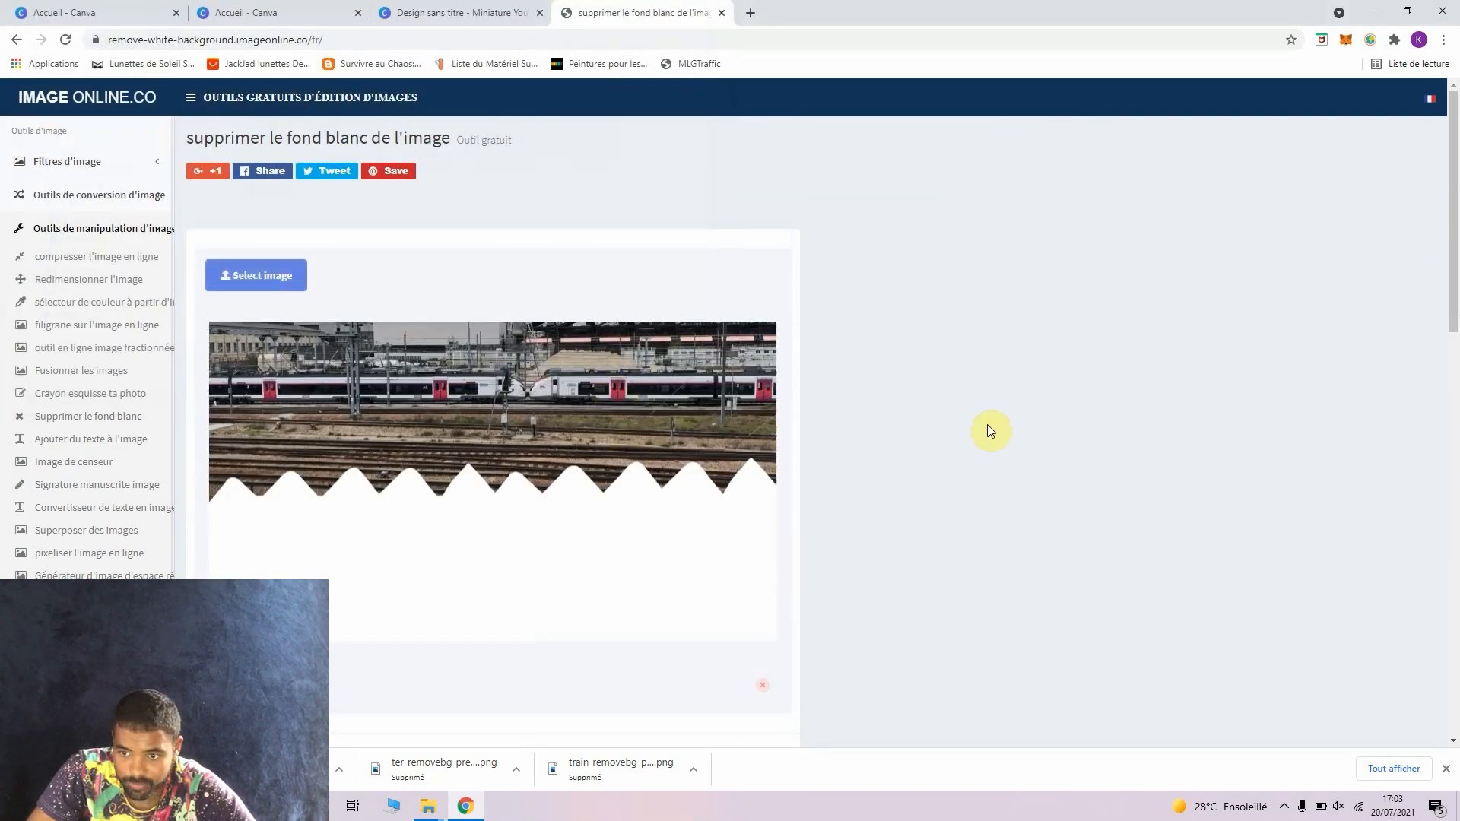
Remove the white background from ter.png and download the resulting image.
{"action": "scroll", "coordinate": [1447, 287], "scroll_direction": "down", "scroll_amount": 3}
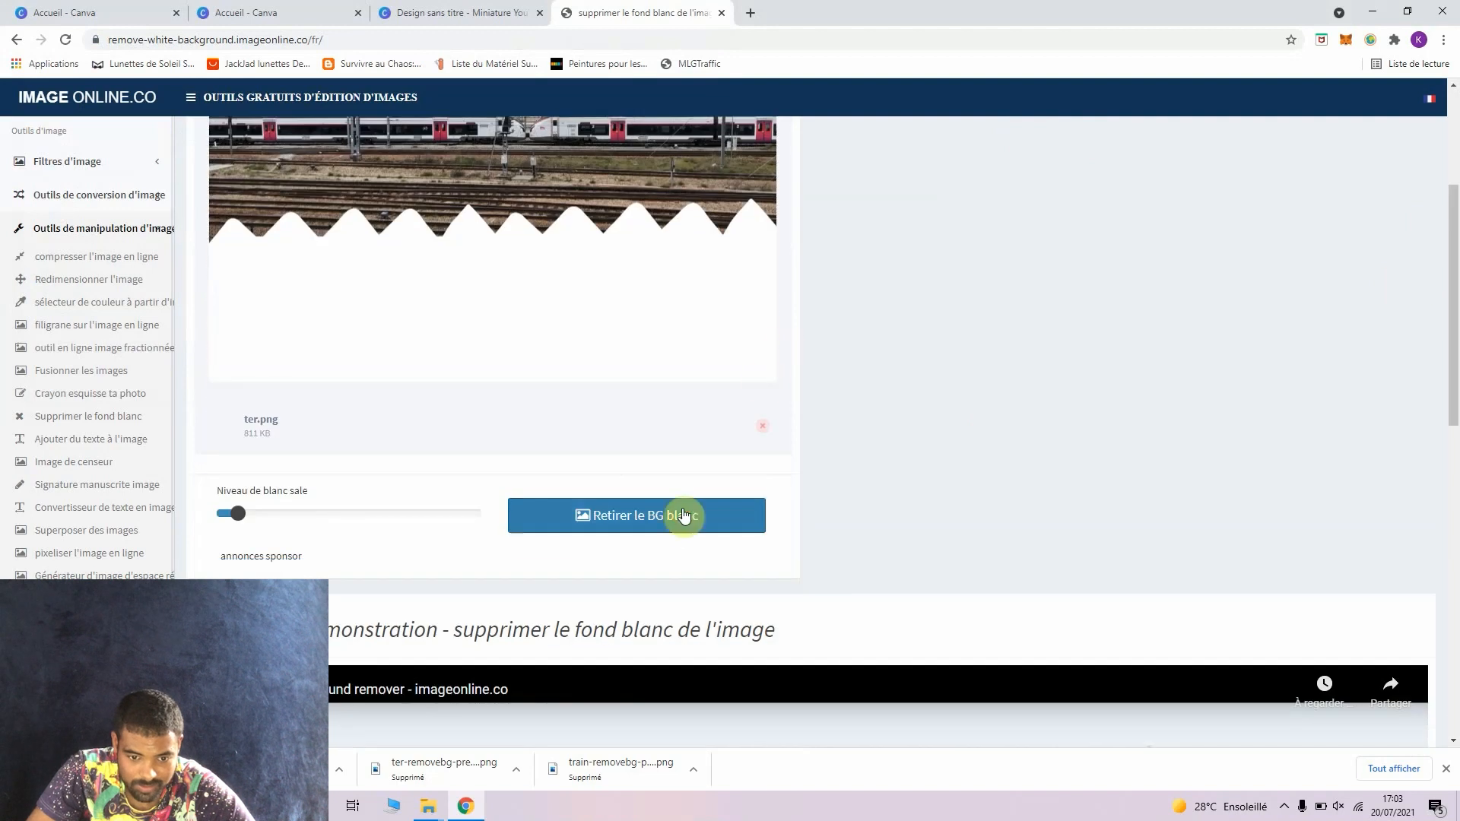
{"action": "left_click", "coordinate": [684, 515]}
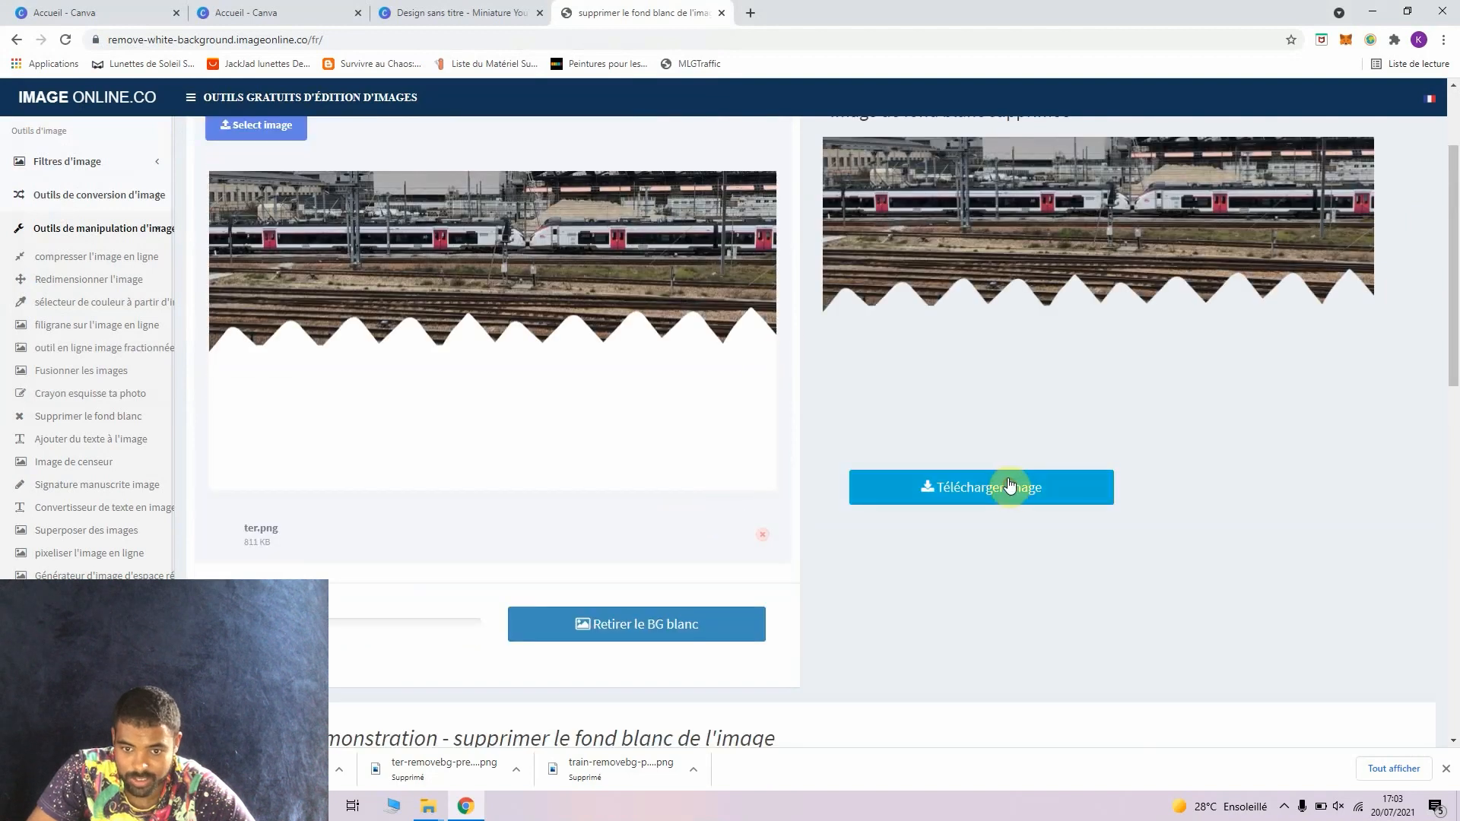
{"action": "left_click", "coordinate": [1009, 485]}
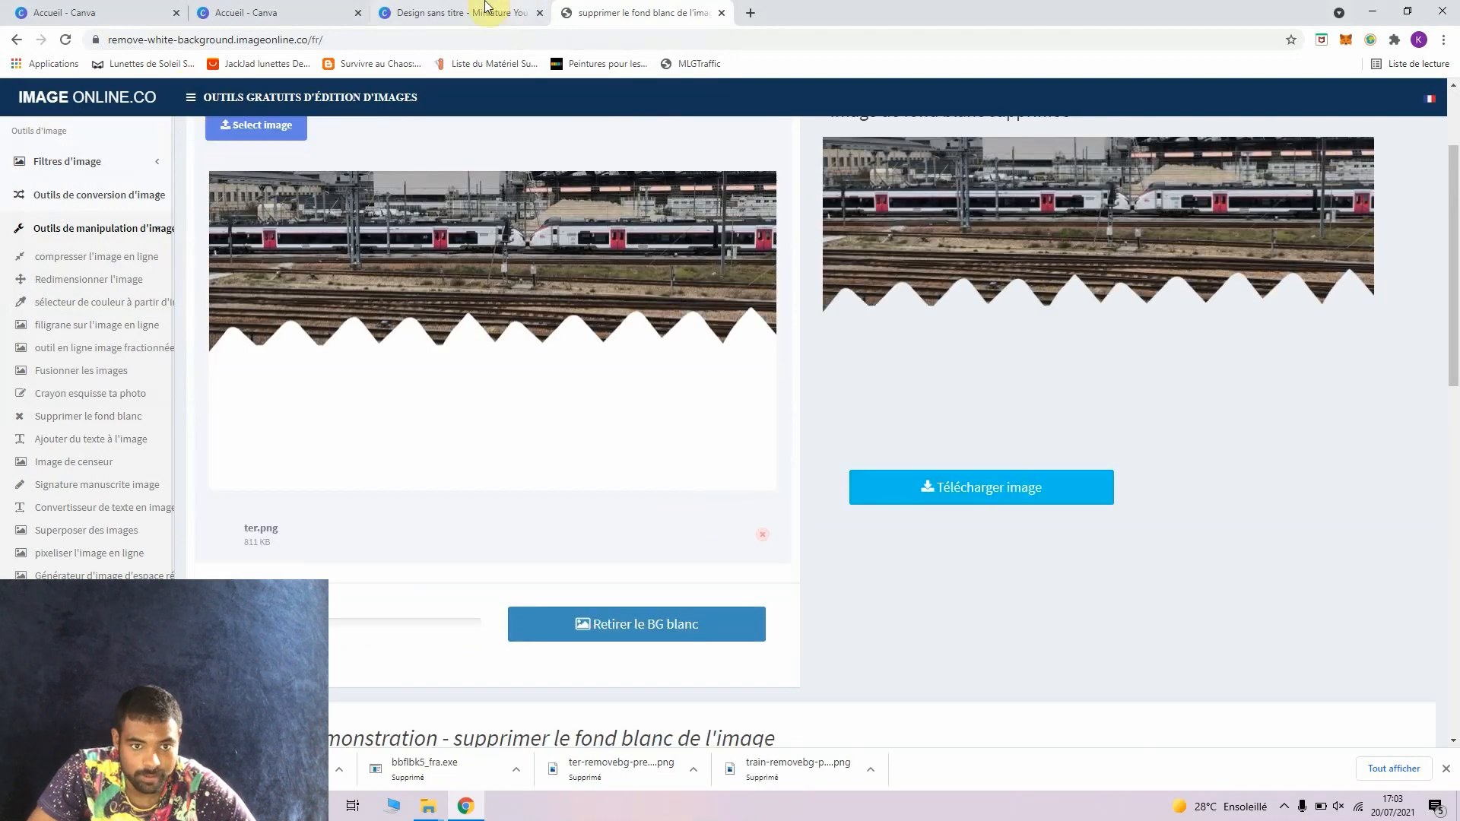
Remove the white background from z50.png in the Bureau folder and download the resulting image.
{"action": "left_click", "coordinate": [288, 125]}
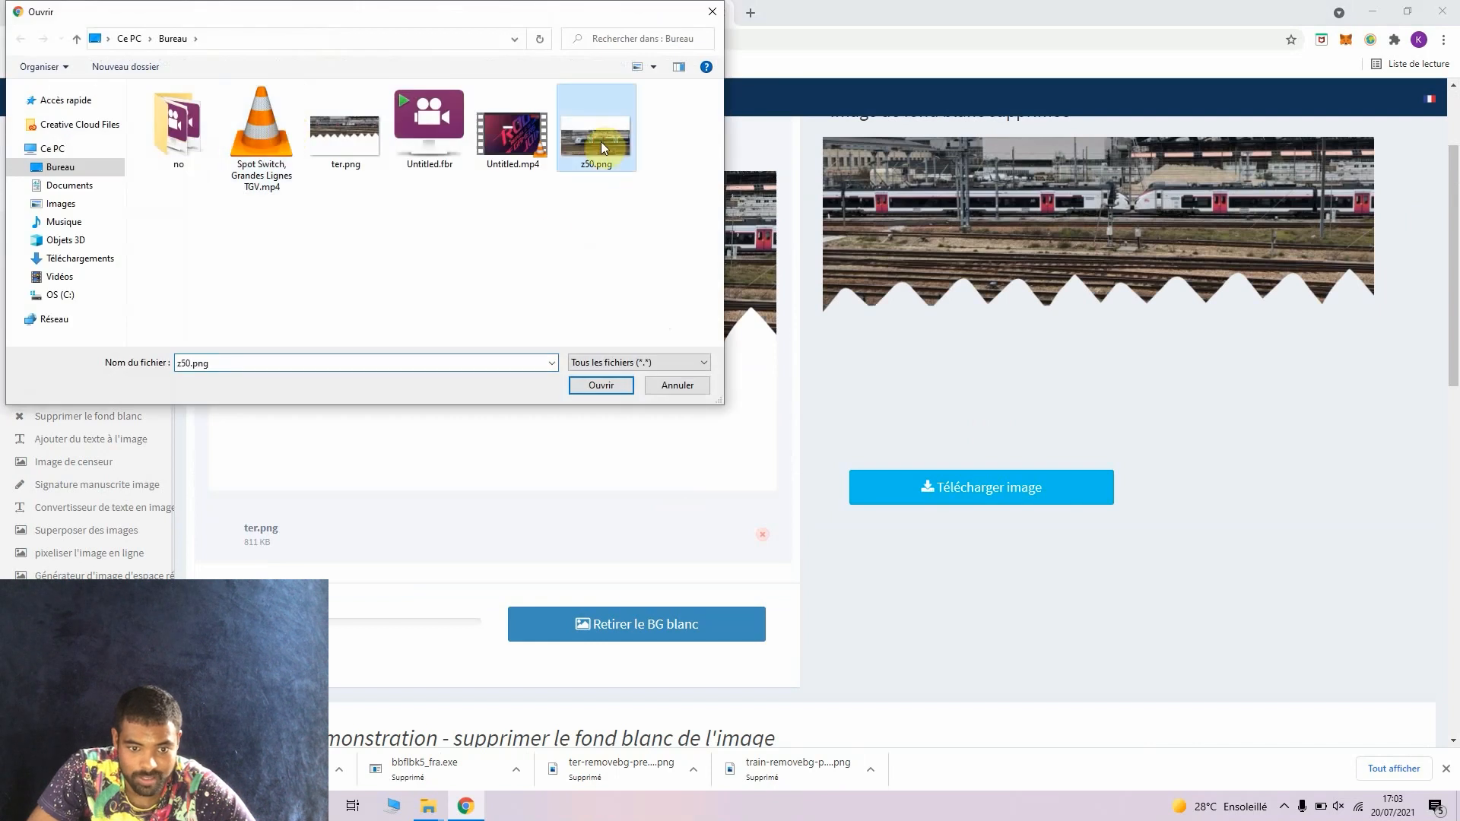
{"action": "left_click", "coordinate": [604, 385]}
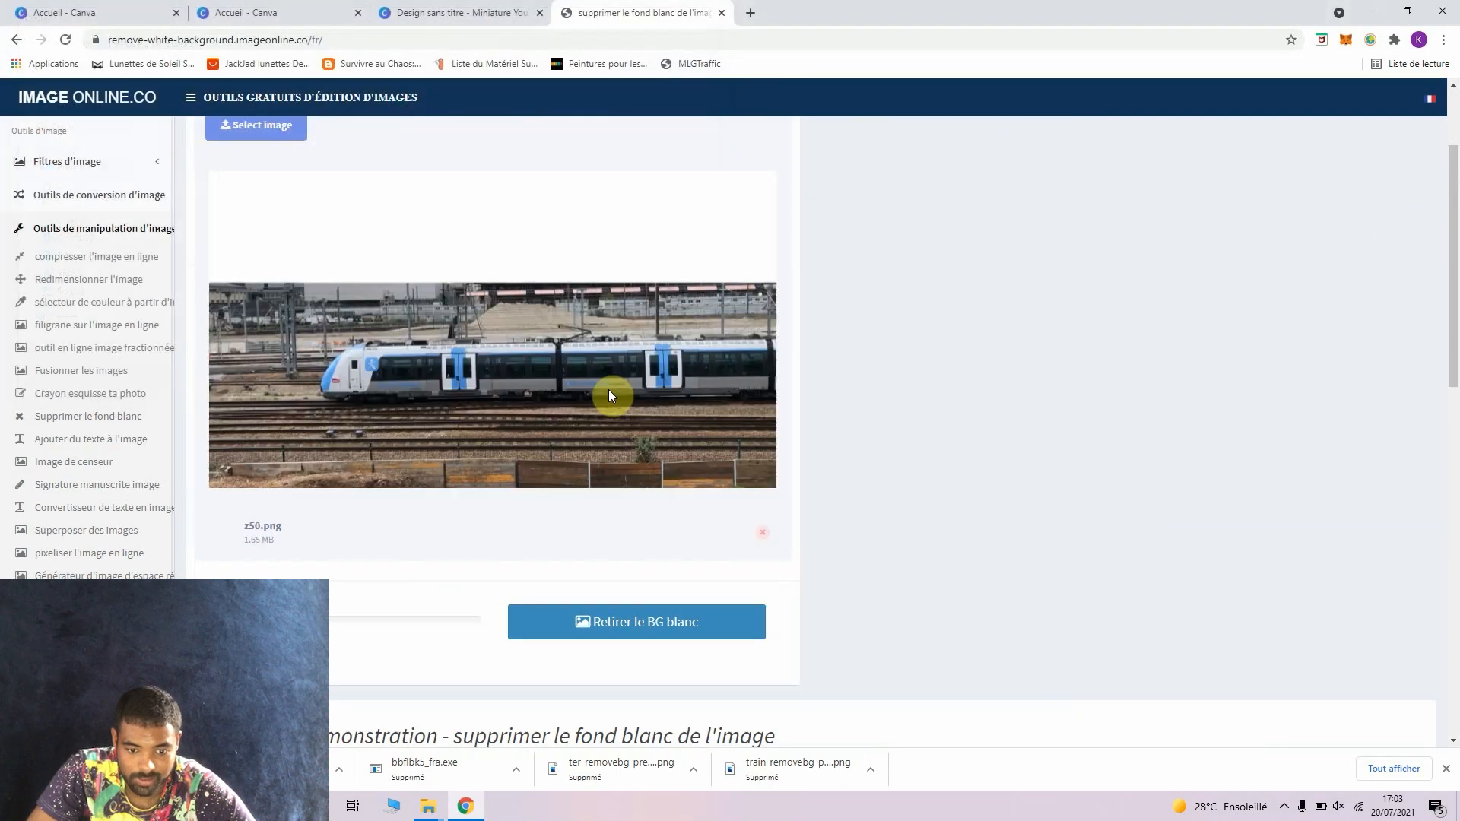
{"action": "left_click_drag", "start_coordinate": [1450, 309], "coordinate": [1450, 345]}
{"action": "left_click", "coordinate": [737, 449]}
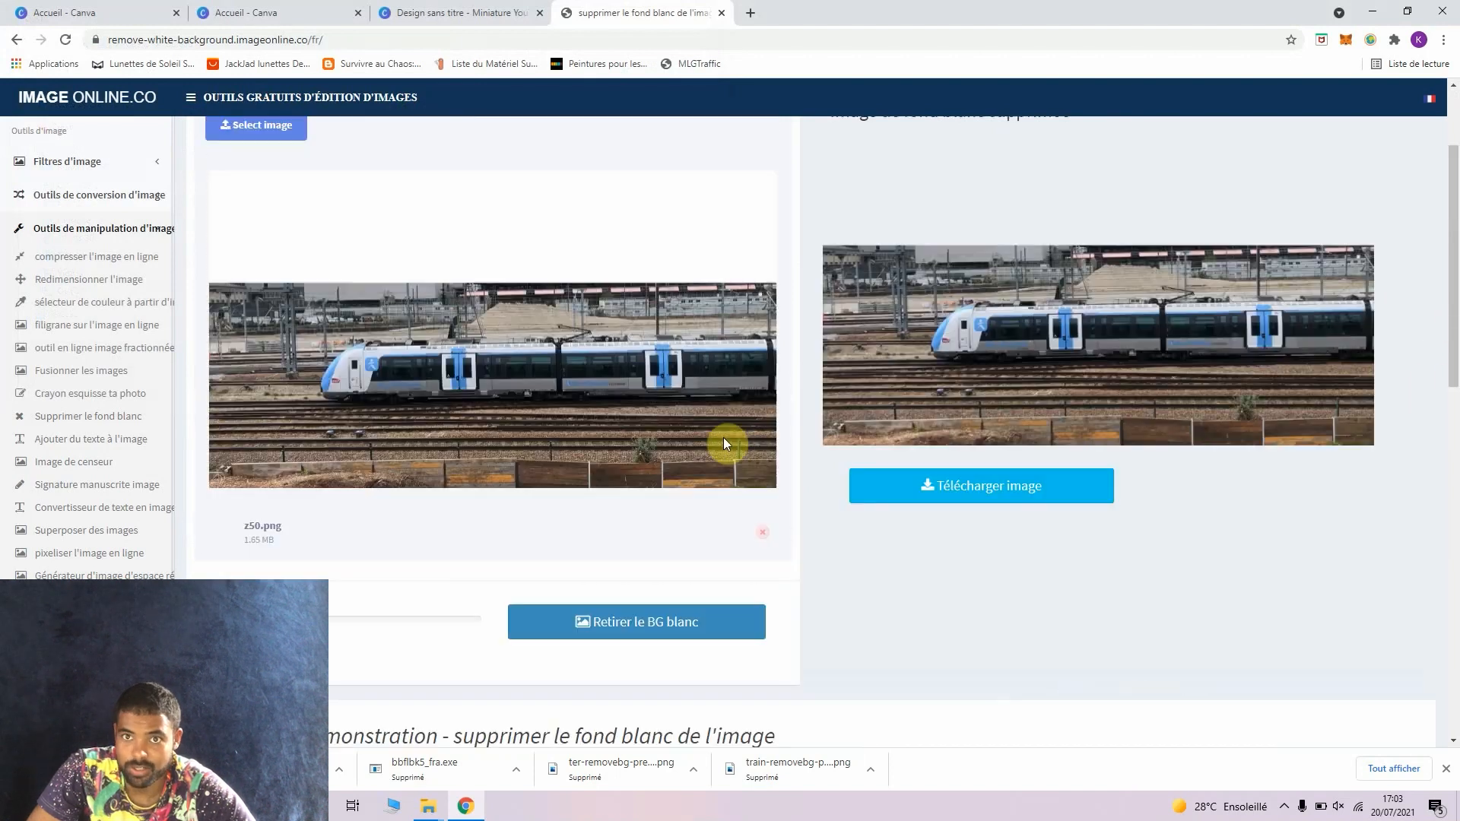
{"action": "left_click", "coordinate": [1003, 503]}
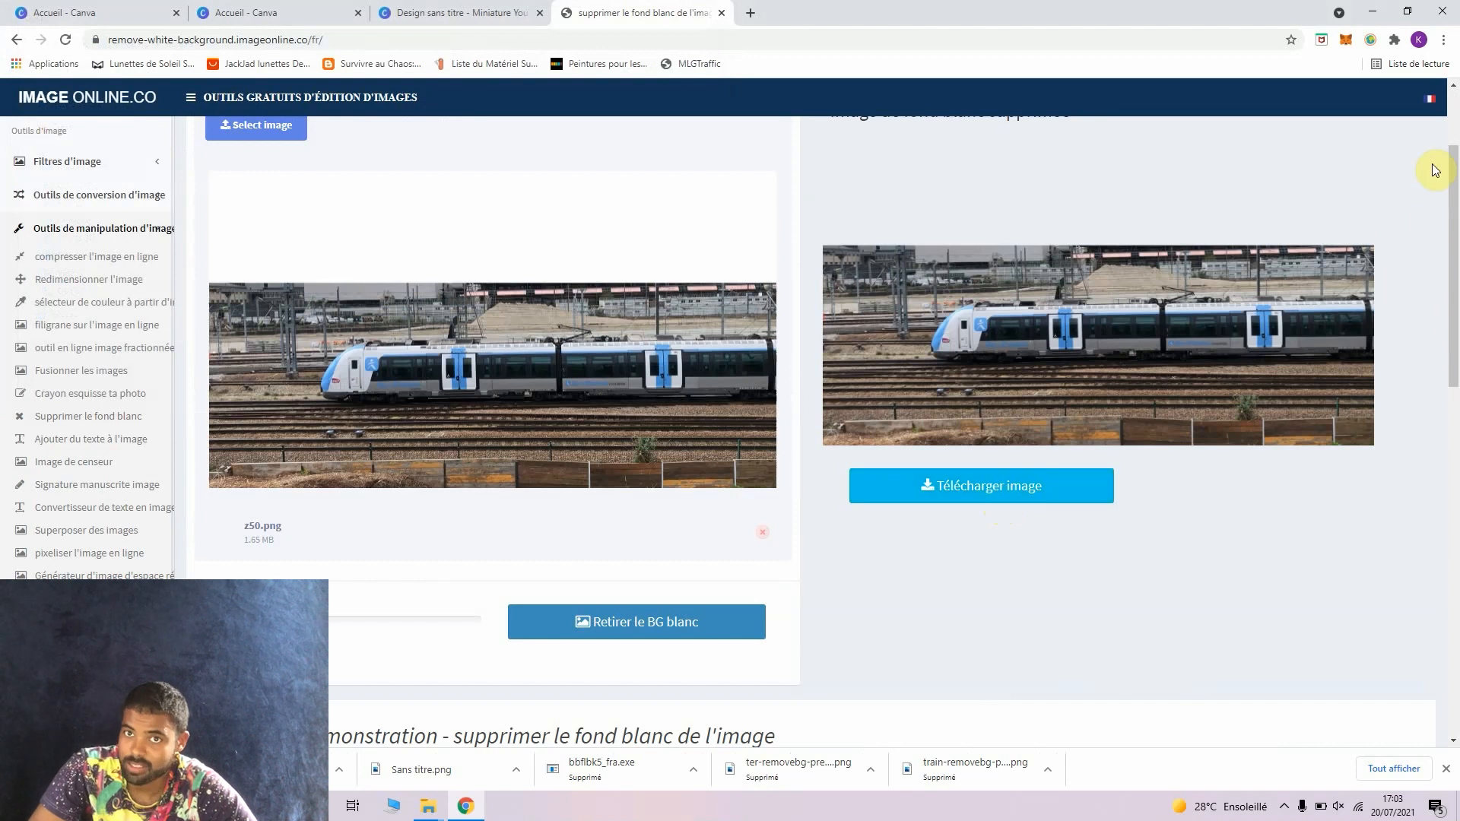
Close the background removal page and delete the old red-doored train photo from the Canva thumbnail design.
{"action": "left_click", "coordinate": [720, 13]}
{"action": "left_click", "coordinate": [850, 309]}
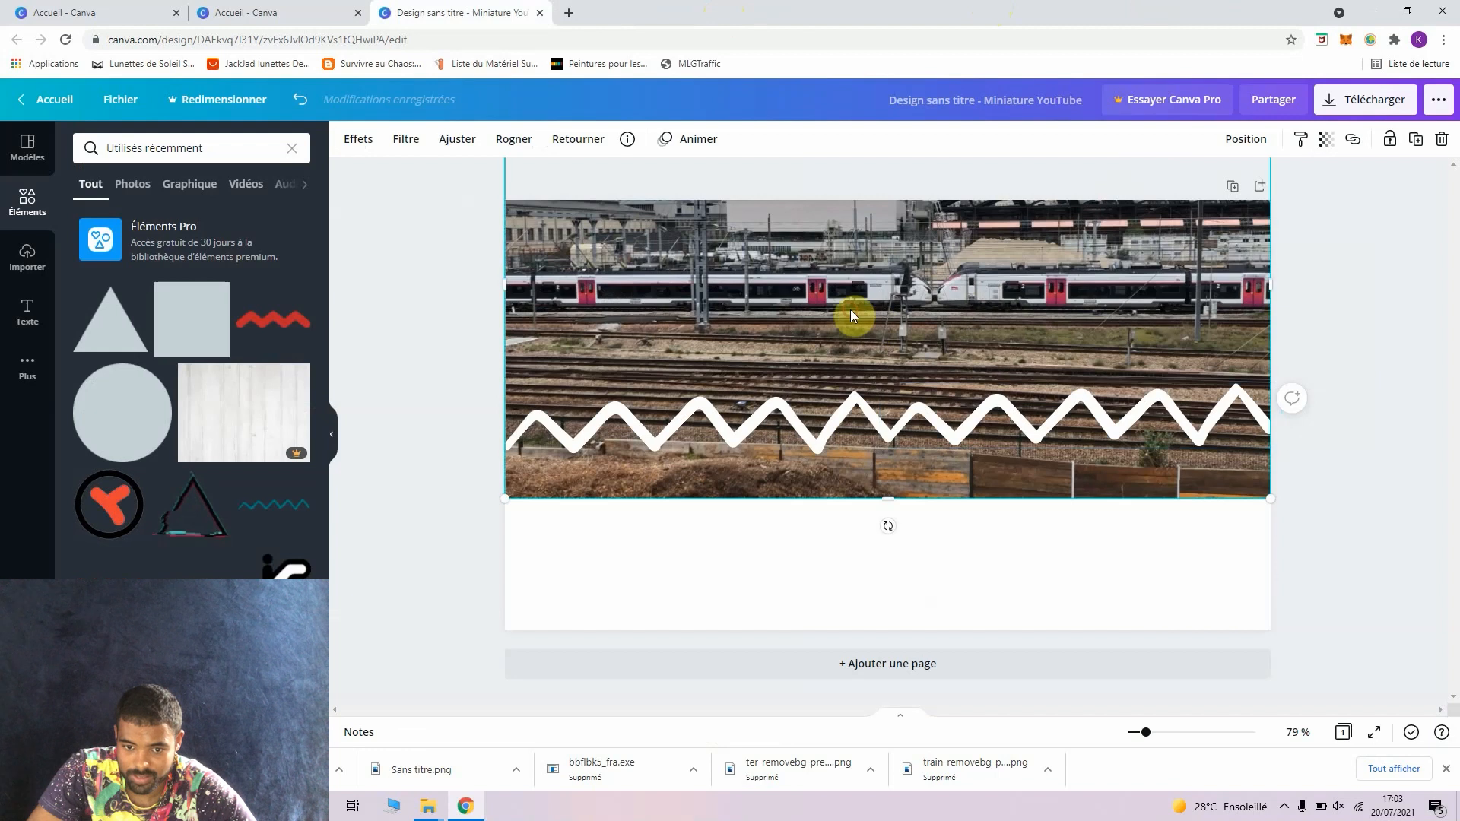
{"action": "key", "text": "Delete"}
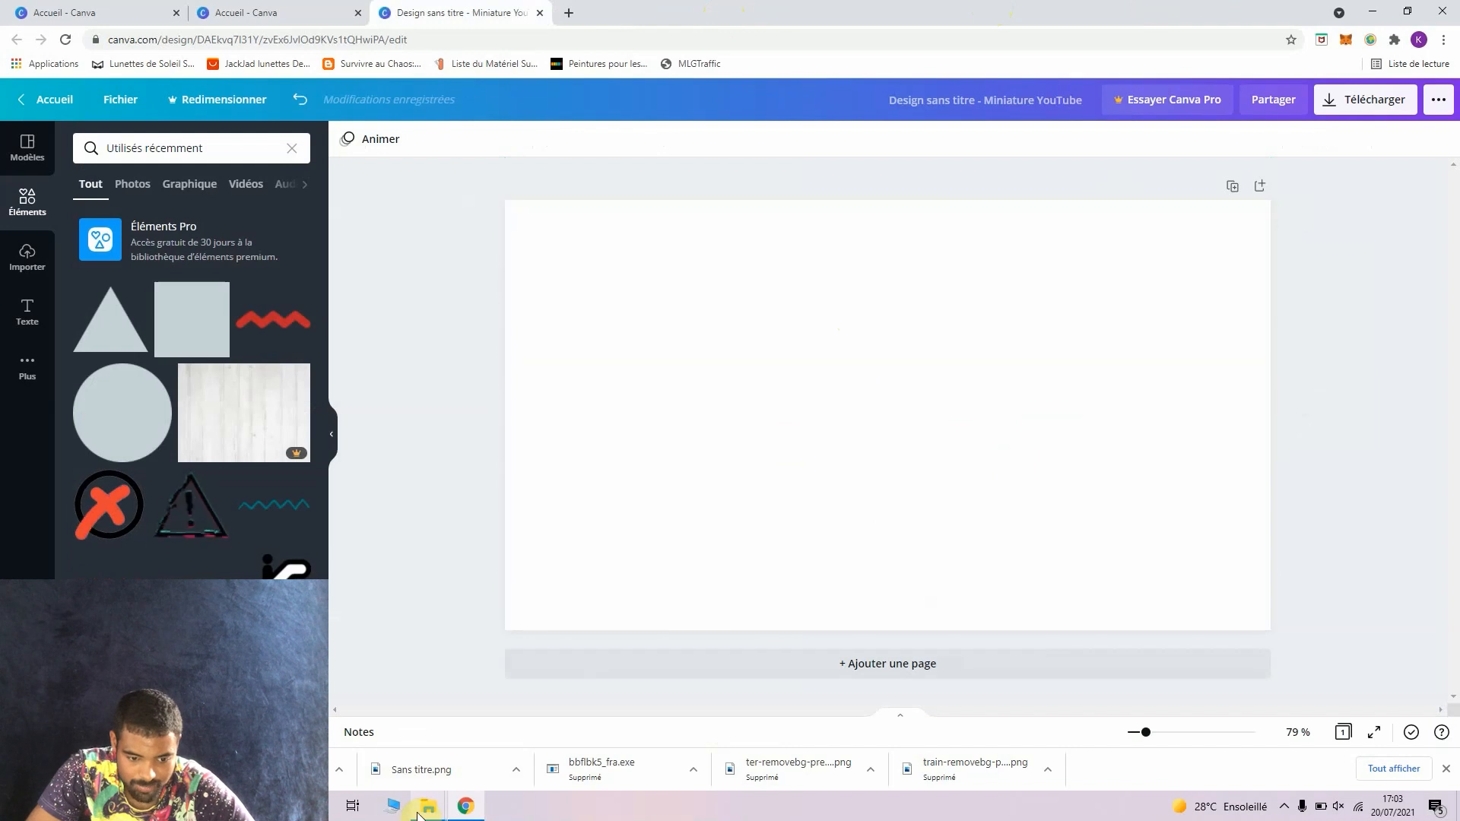
Insert imageonline-co-whitebackgroundremoved (1).png from the Téléchargements folder and enlarge it to the full page width, aligned with the page's lower edge.
{"action": "mouse_move", "coordinate": [428, 806]}
{"action": "mouse_move", "coordinate": [375, 746]}
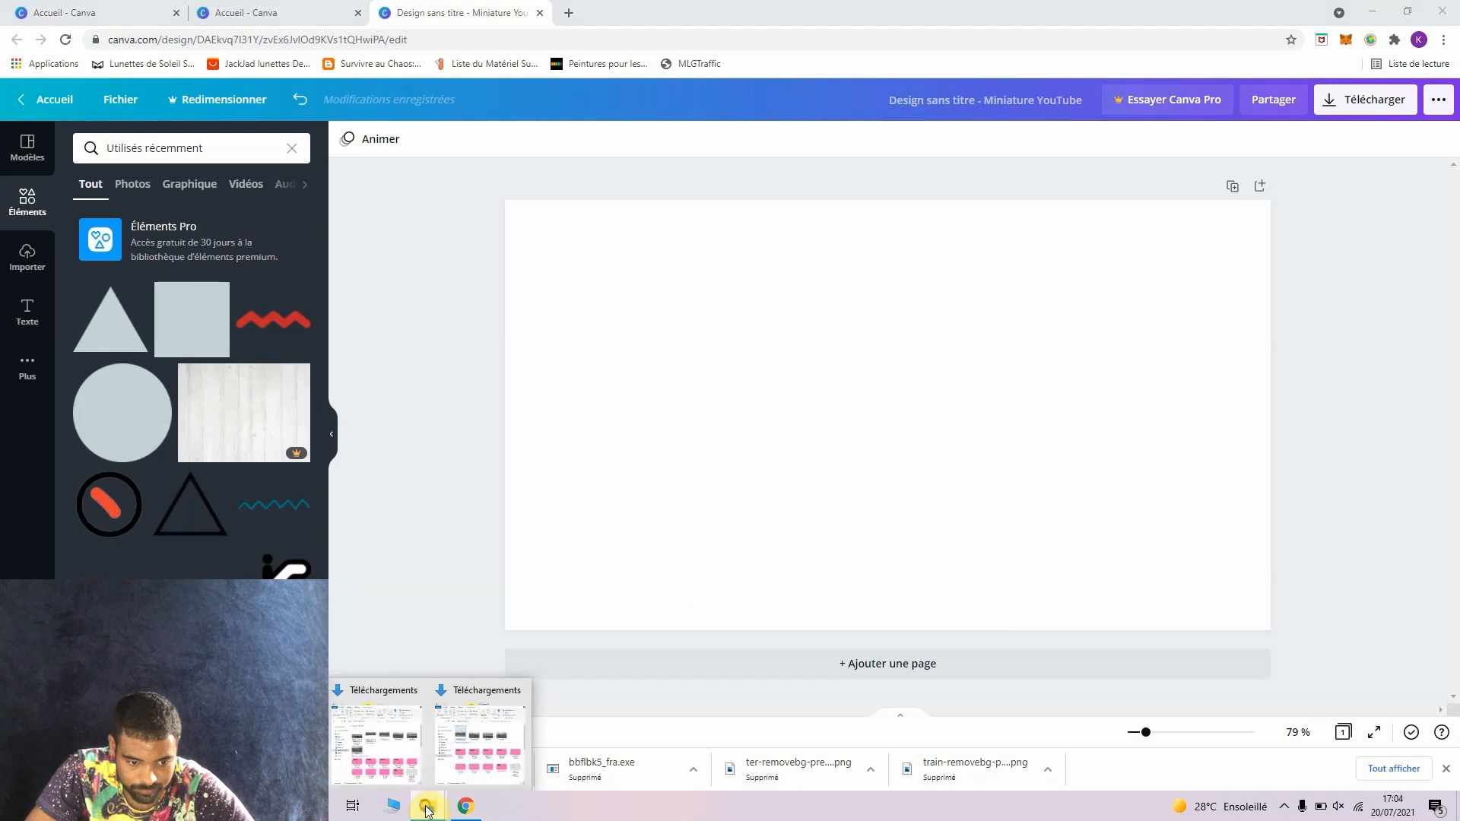
{"action": "left_click", "coordinate": [414, 744]}
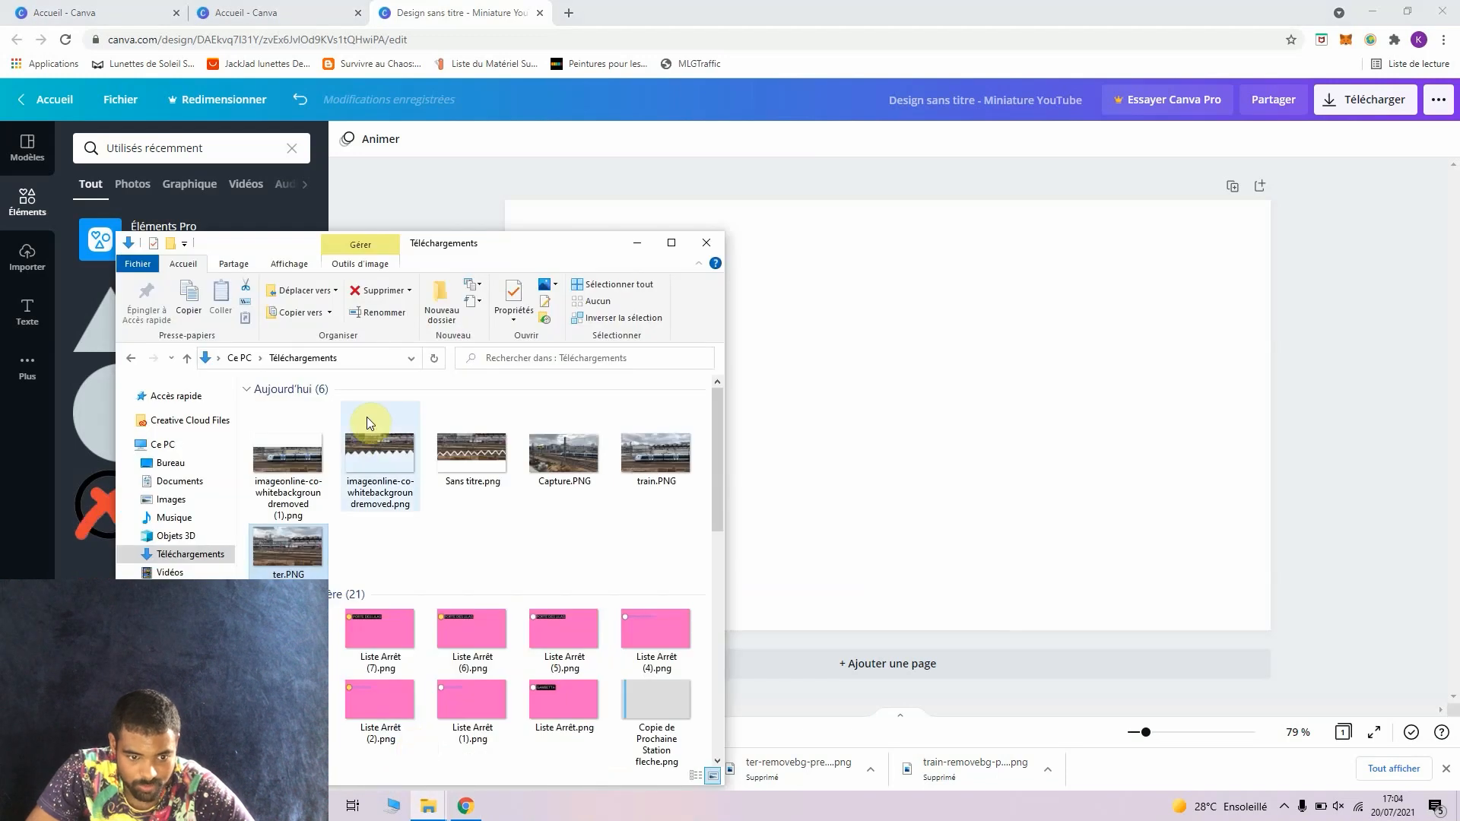
{"action": "left_click_drag", "start_coordinate": [302, 456], "coordinate": [939, 498]}
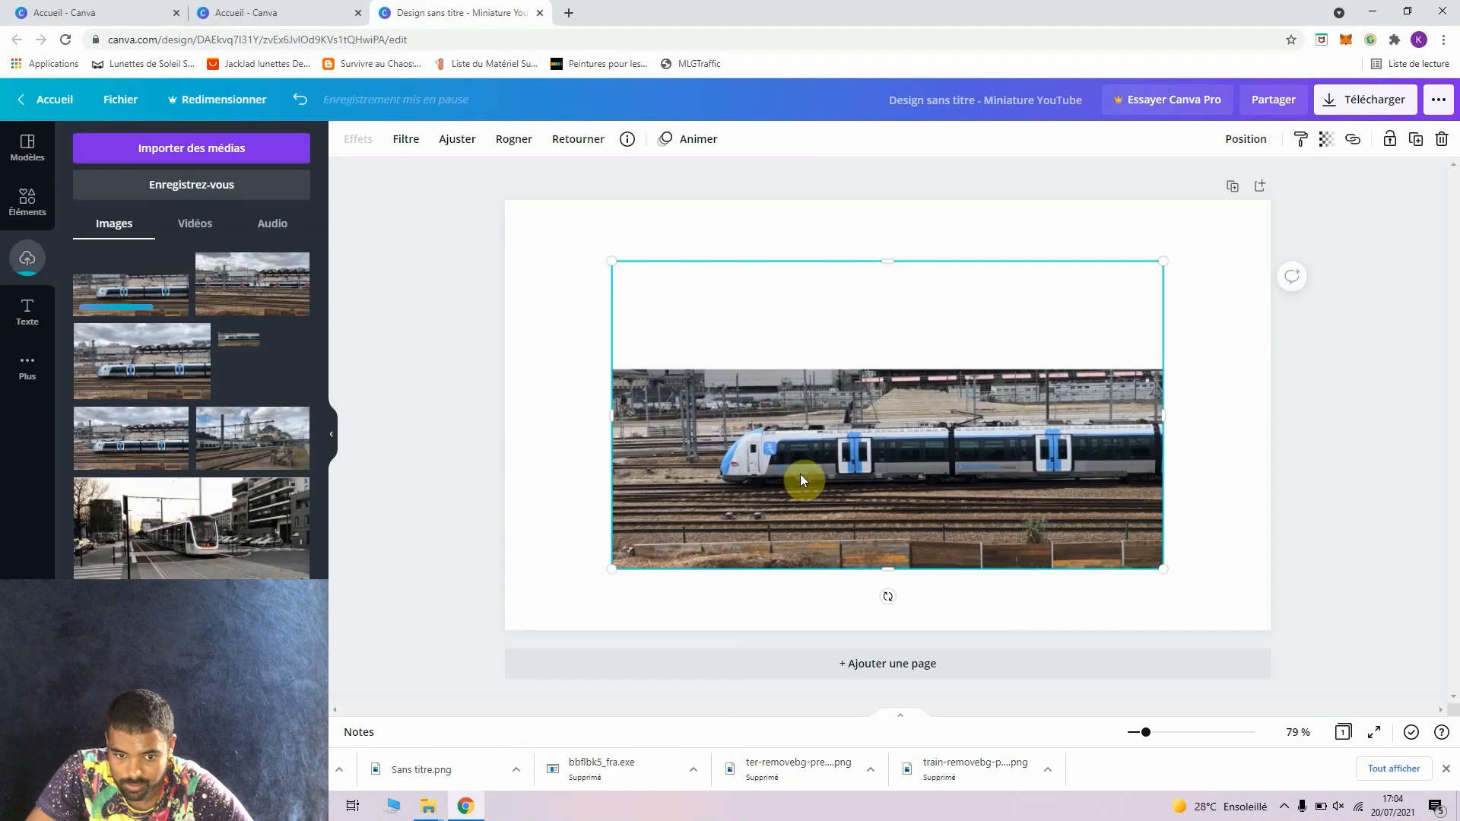
{"action": "left_click_drag", "start_coordinate": [733, 436], "coordinate": [631, 505]}
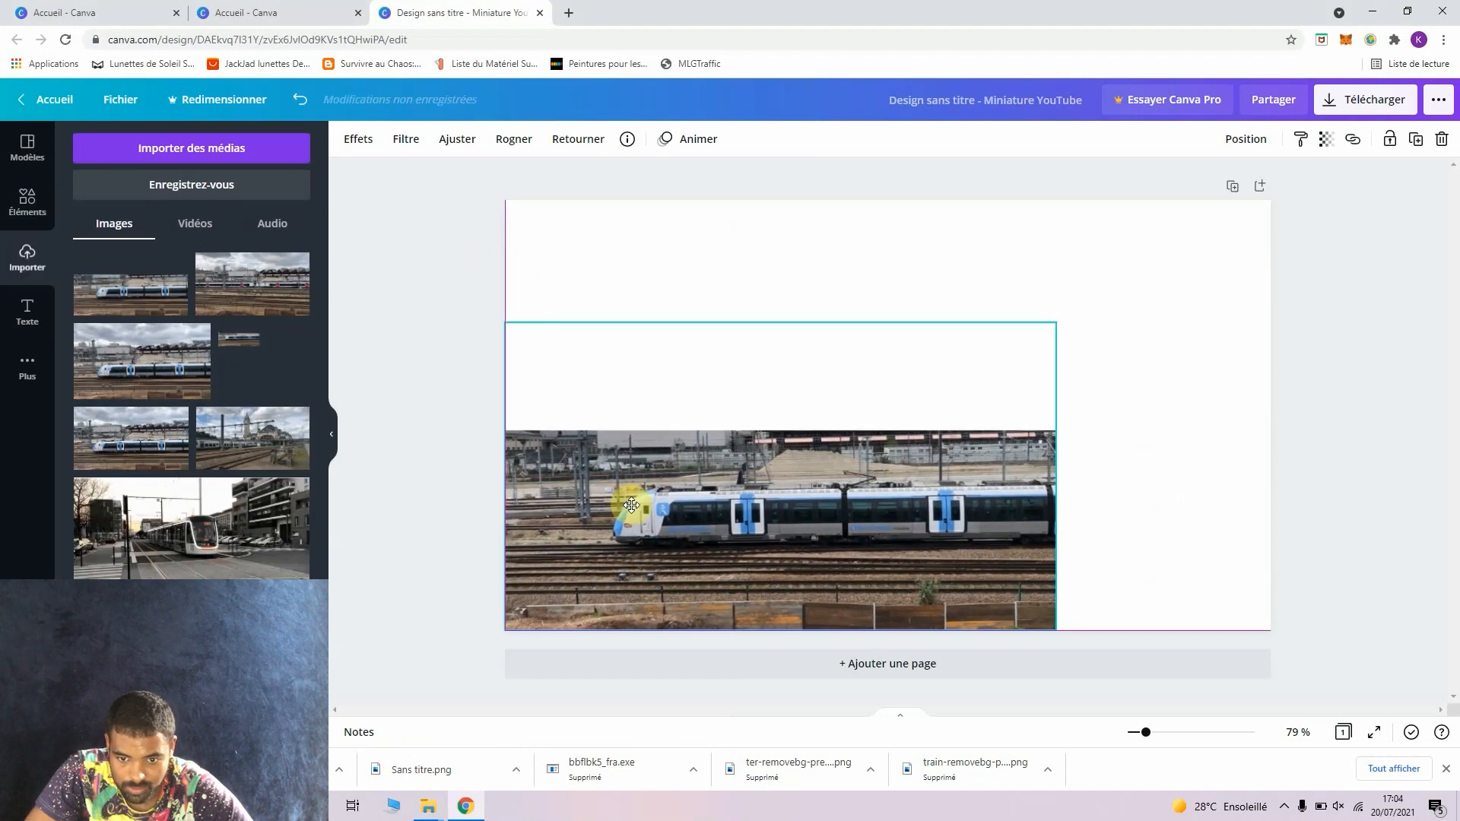
{"action": "left_click_drag", "start_coordinate": [1057, 323], "coordinate": [1321, 296]}
Send the blue train photo back two levels, behind both white zigzag lines.
{"action": "right_click", "coordinate": [1047, 475]}
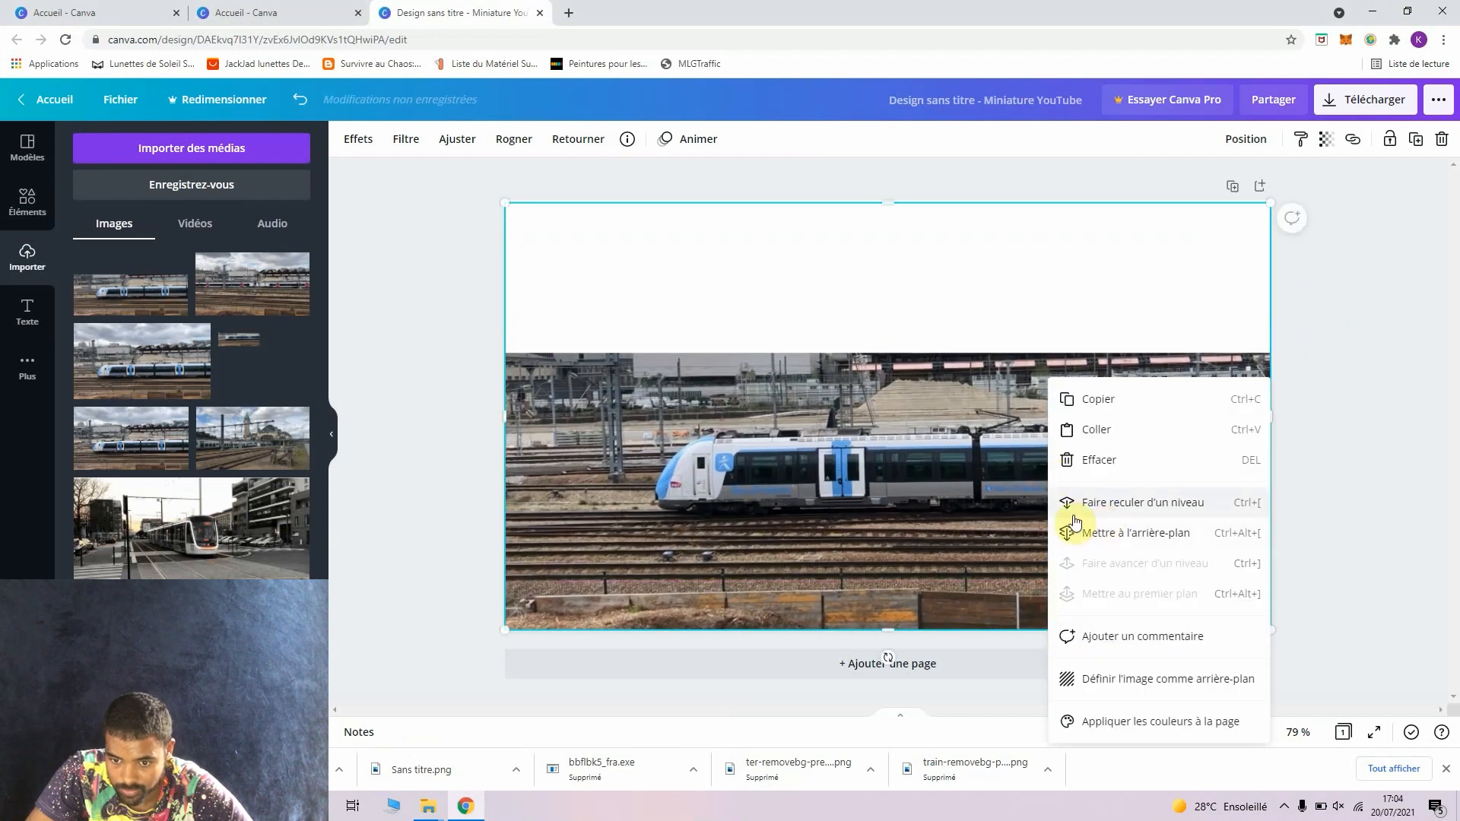
{"action": "left_click", "coordinate": [1079, 509]}
{"action": "right_click", "coordinate": [1054, 499]}
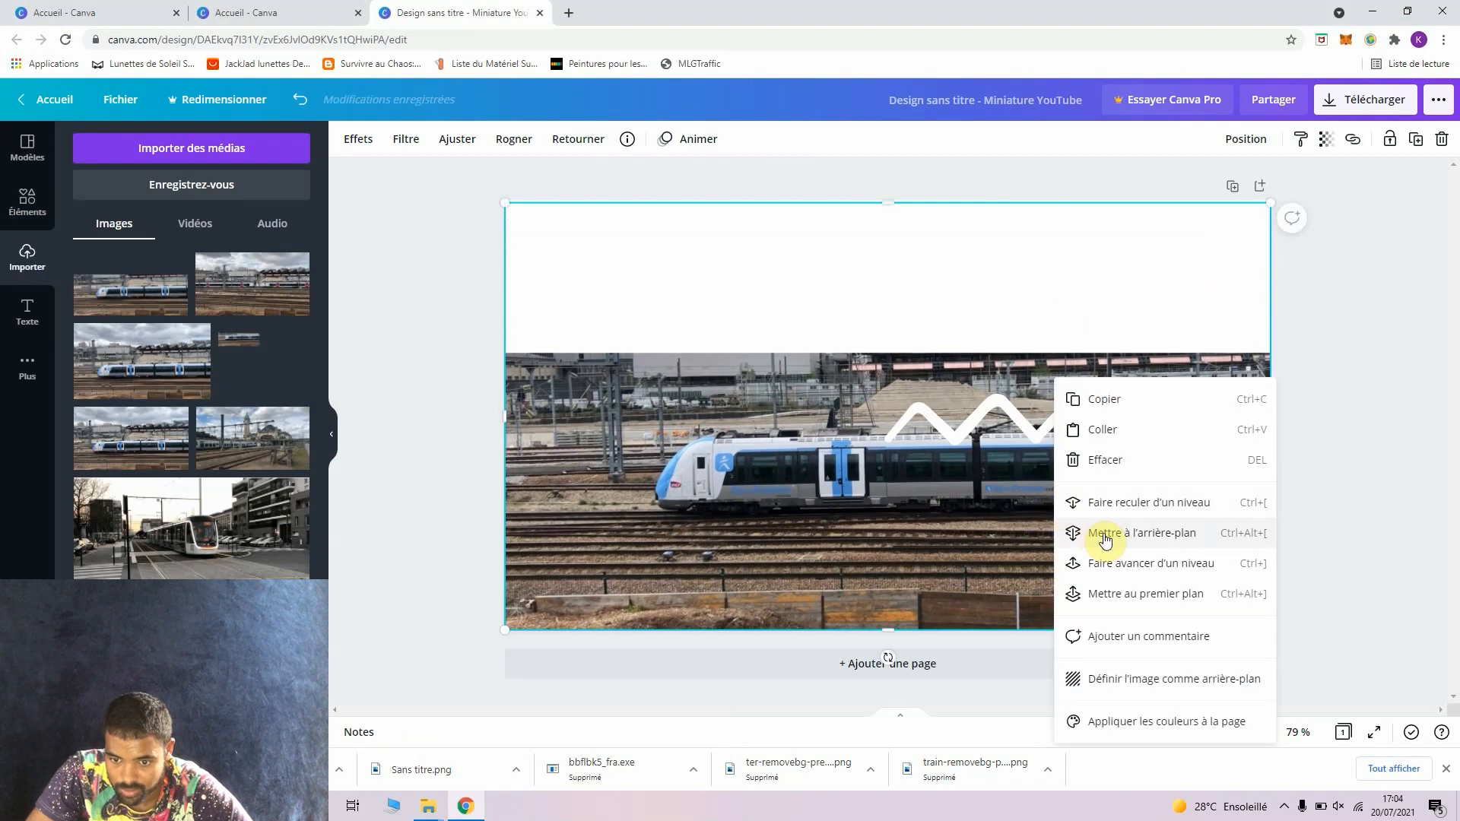
{"action": "left_click", "coordinate": [1115, 504]}
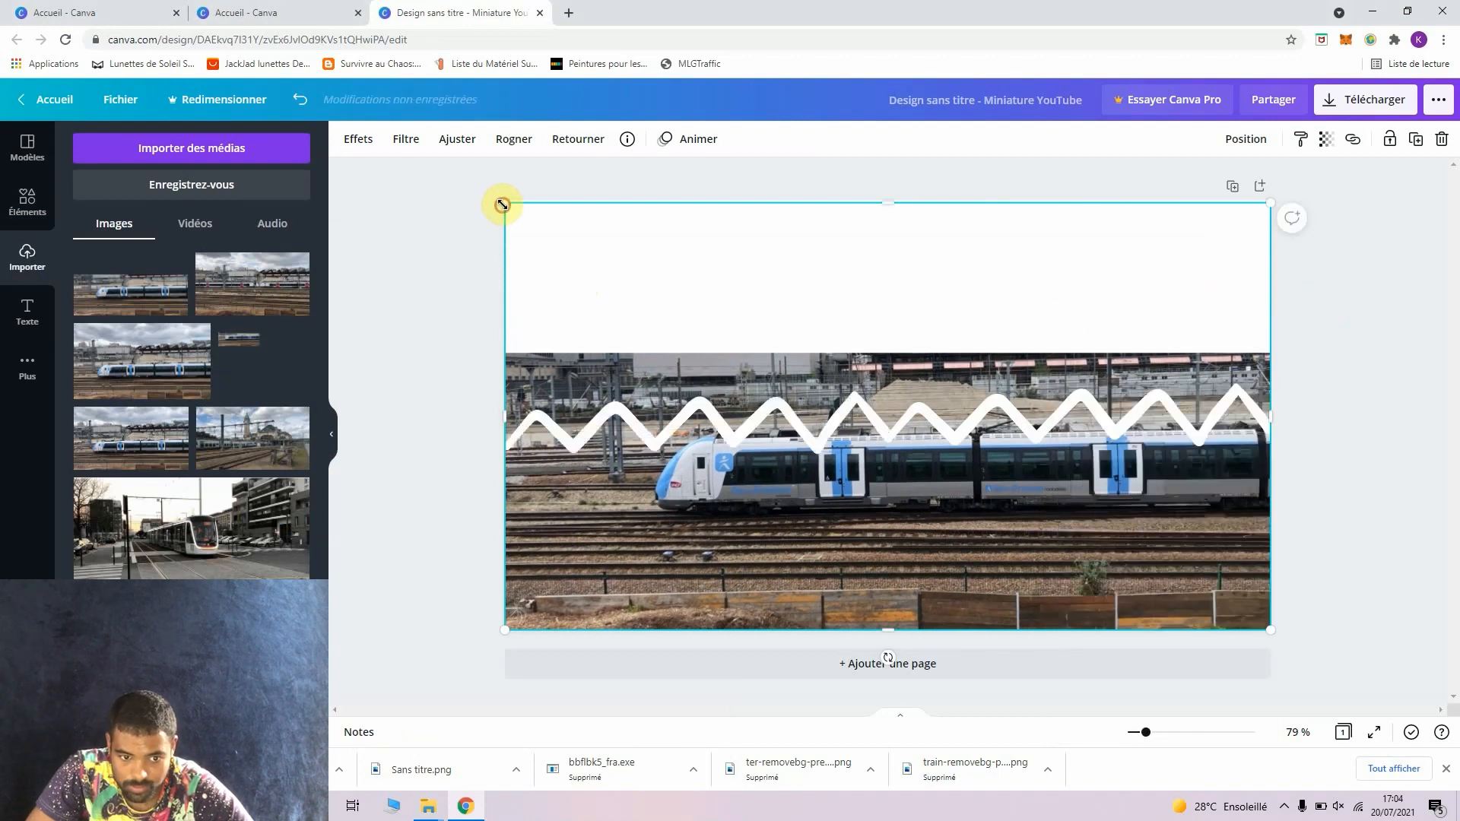
{"action": "mouse_move", "coordinate": [502, 205]}
{"action": "left_mouse_down"}
{"action": "mouse_move", "coordinate": [525, 225]}
{"action": "mouse_move", "coordinate": [498, 217]}
{"action": "left_mouse_up"}
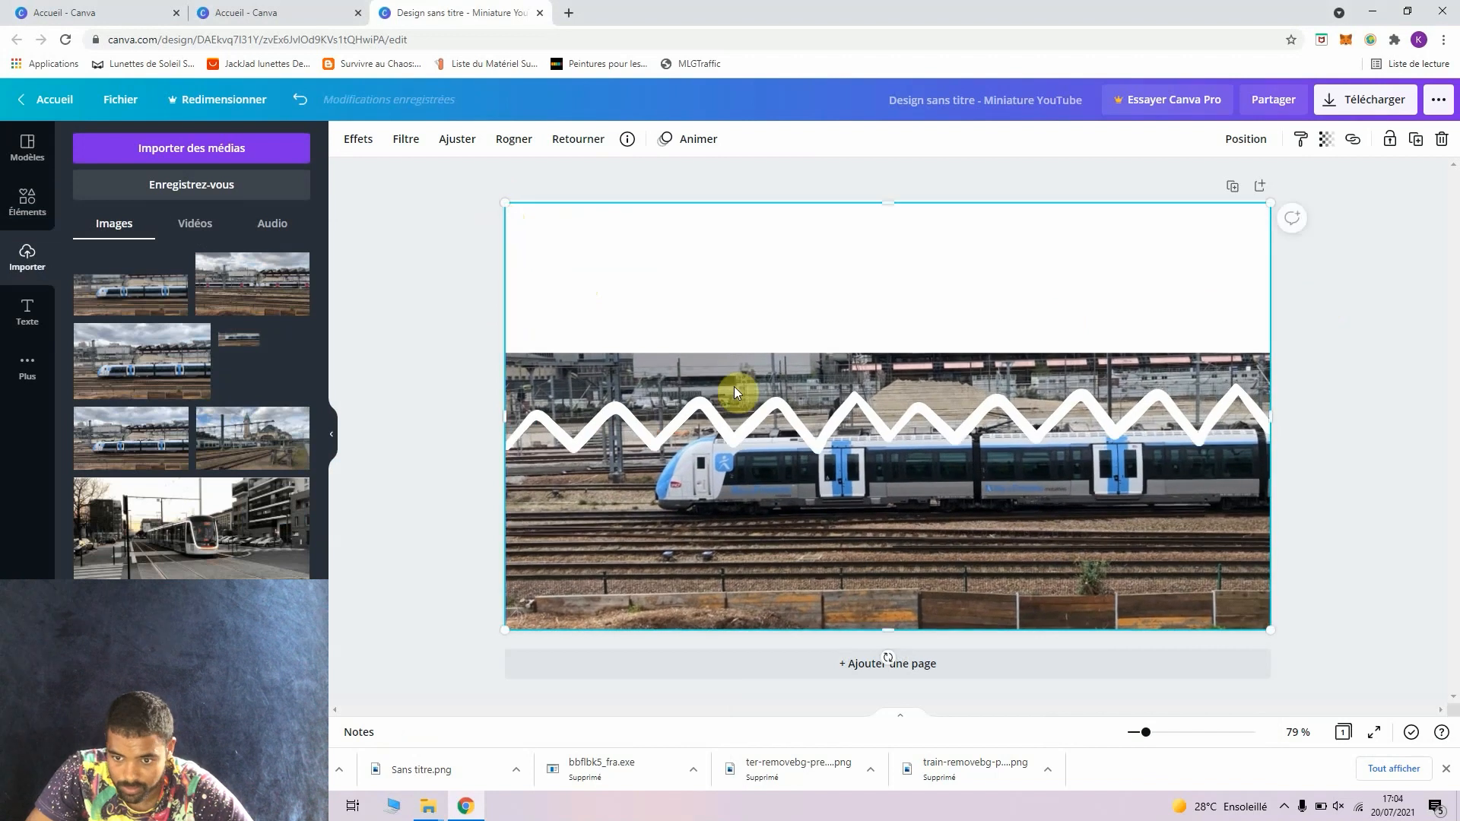
Insert imageonline-co-whitebackgroundremoved.png from the Téléchargements folder into the thumbnail design.
{"action": "mouse_move", "coordinate": [429, 804]}
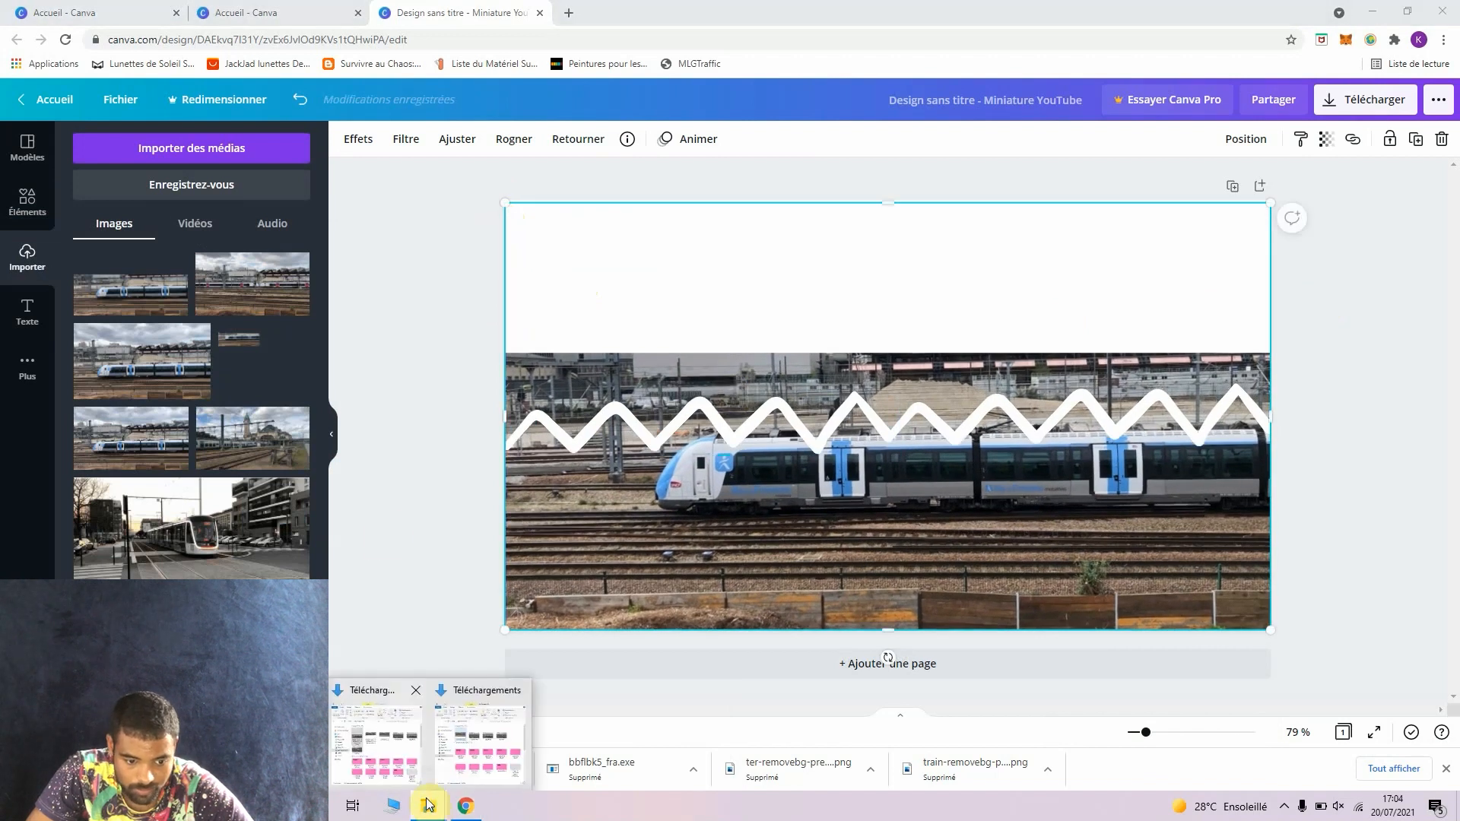
{"action": "mouse_move", "coordinate": [376, 733]}
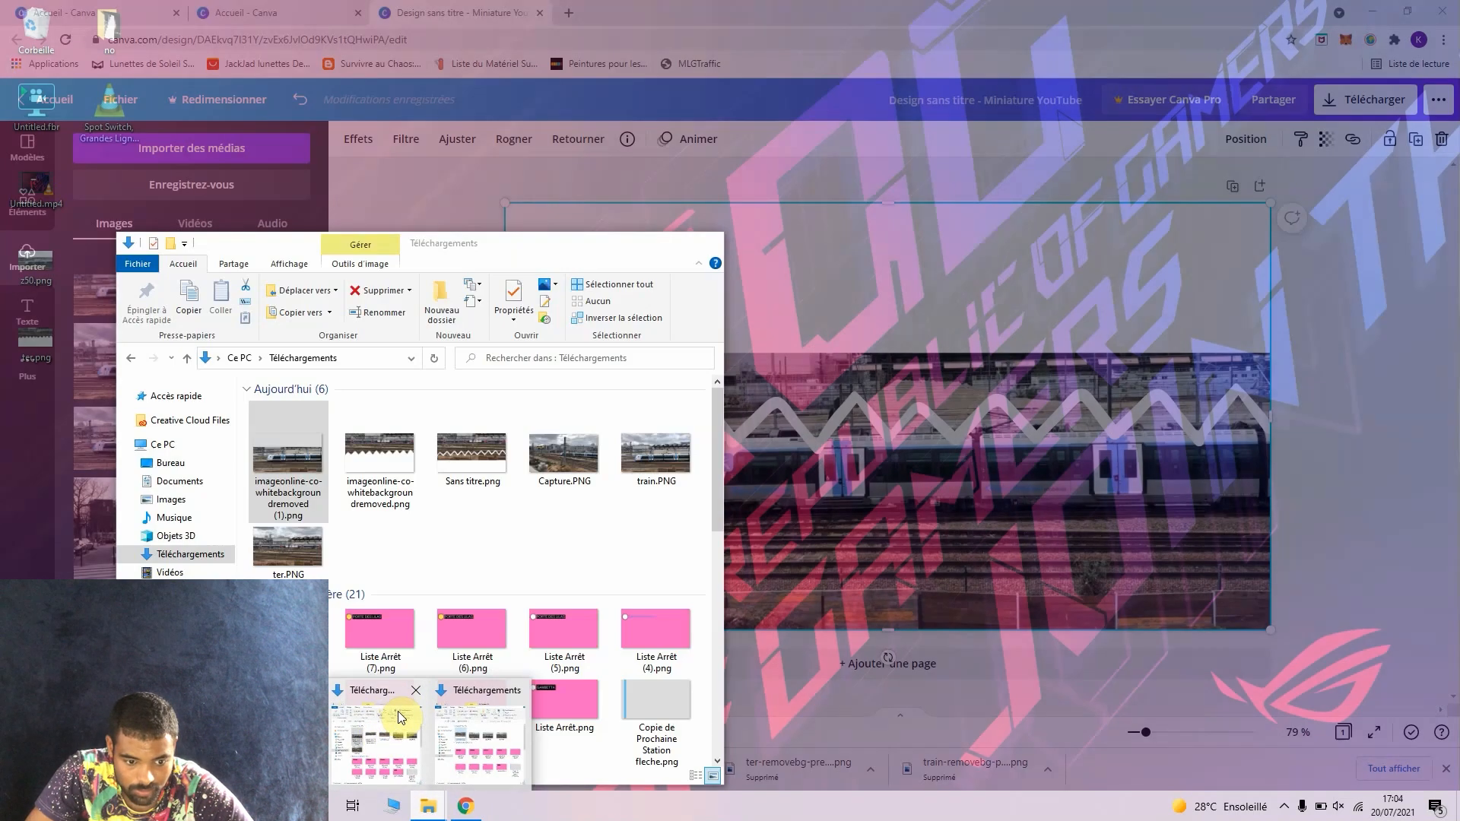
{"action": "left_click", "coordinate": [398, 710]}
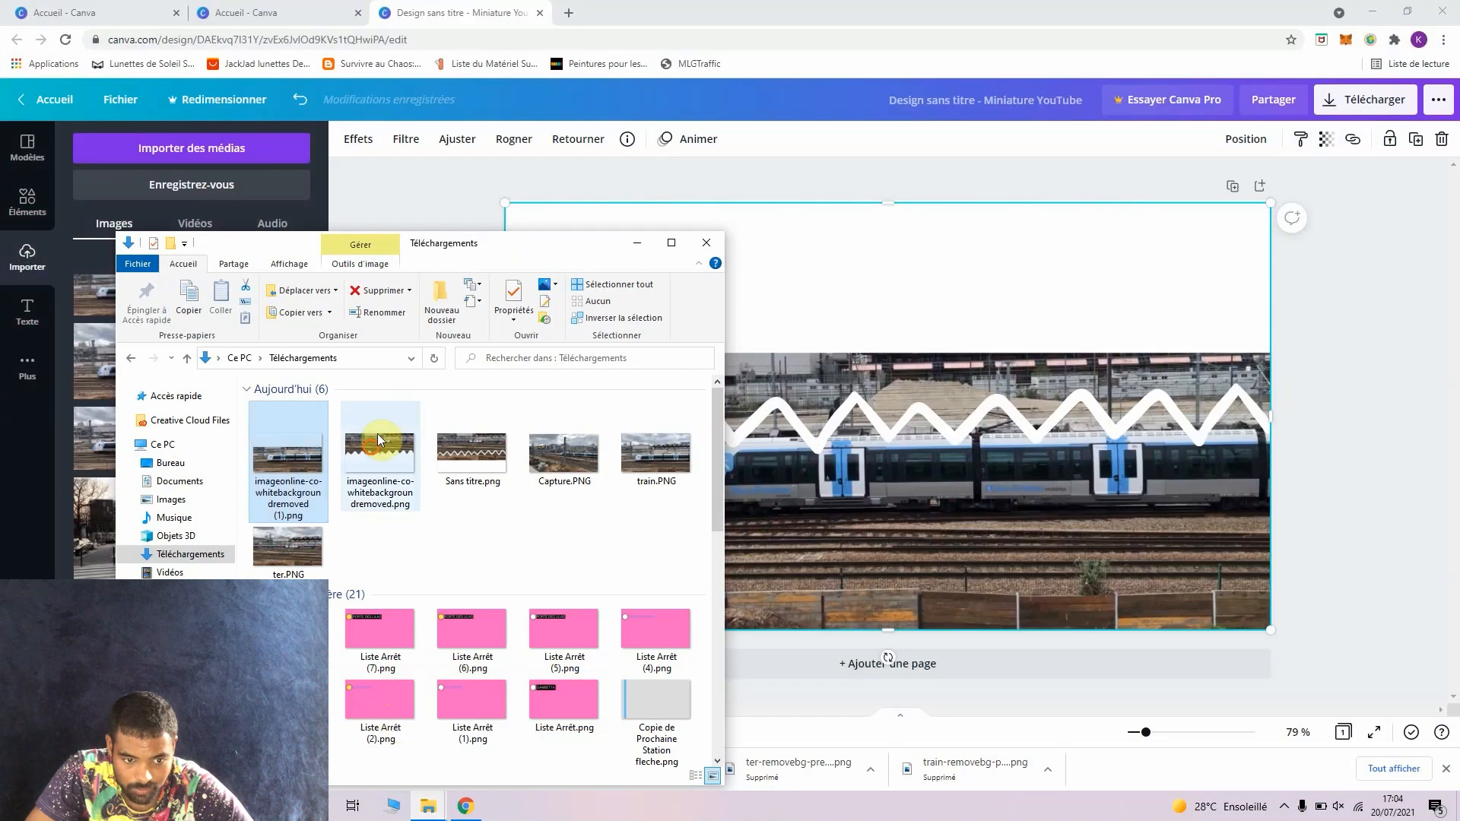
{"action": "left_click_drag", "start_coordinate": [378, 433], "coordinate": [934, 332]}
Position the zigzag-edged red-doored train photo over the page's upper half and stretch it across the full page width.
{"action": "left_click_drag", "start_coordinate": [846, 334], "coordinate": [742, 313]}
{"action": "left_click_drag", "start_coordinate": [1036, 244], "coordinate": [1208, 300]}
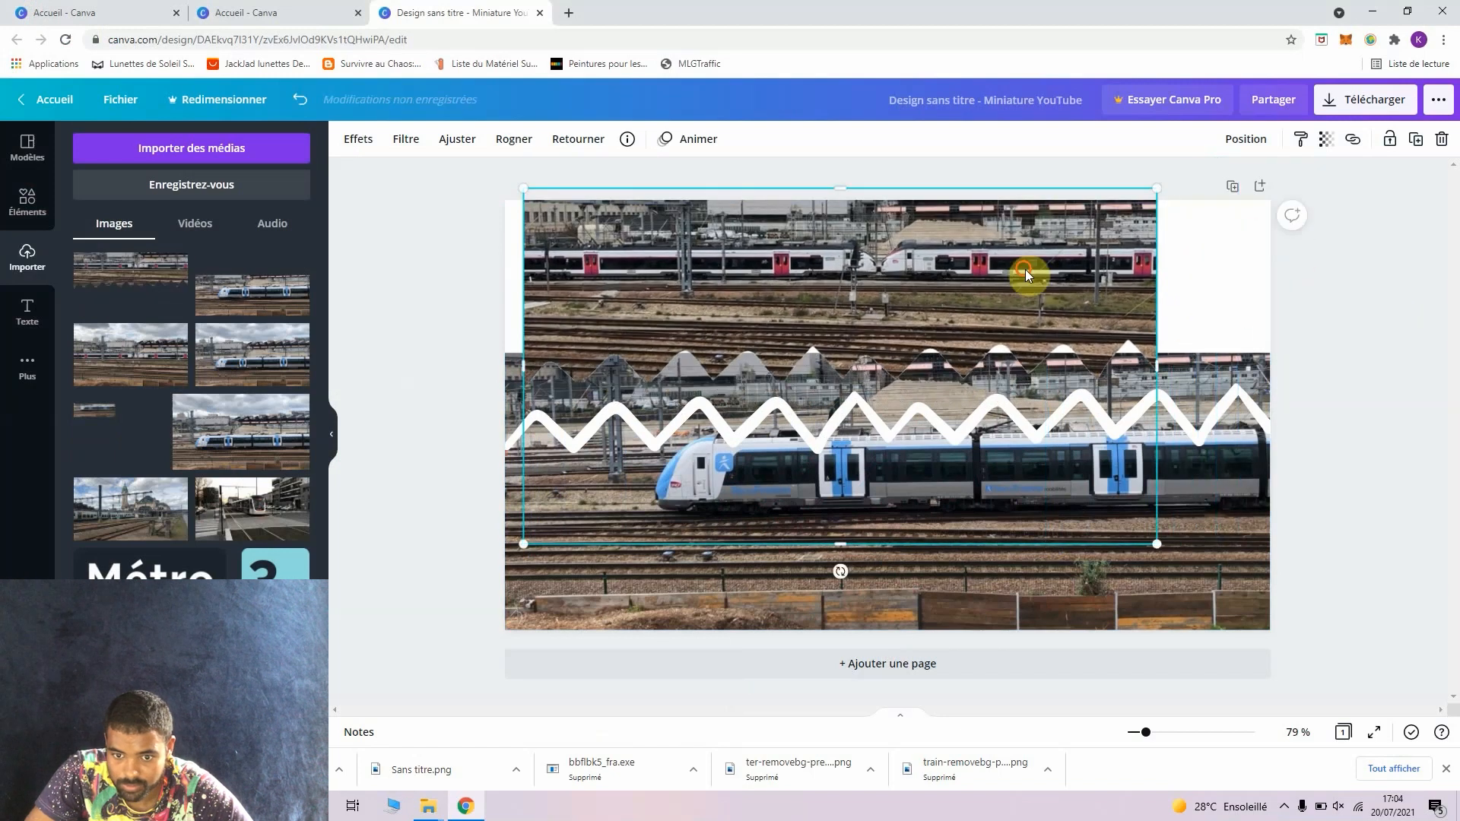
{"action": "left_click_drag", "start_coordinate": [1025, 269], "coordinate": [1000, 322]}
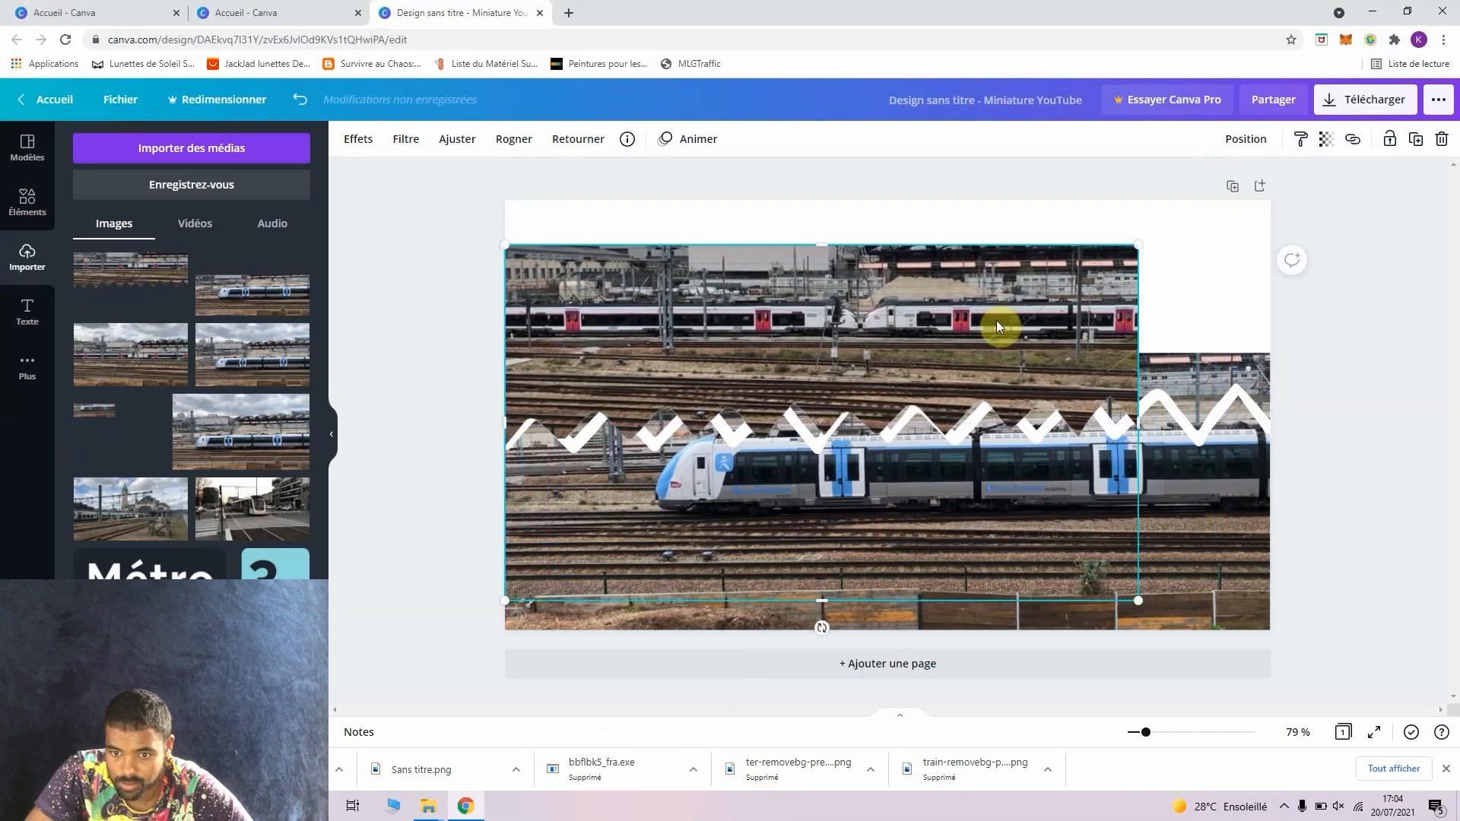
{"action": "left_click_drag", "start_coordinate": [1138, 244], "coordinate": [1280, 238]}
{"action": "left_click_drag", "start_coordinate": [1147, 261], "coordinate": [1068, 298]}
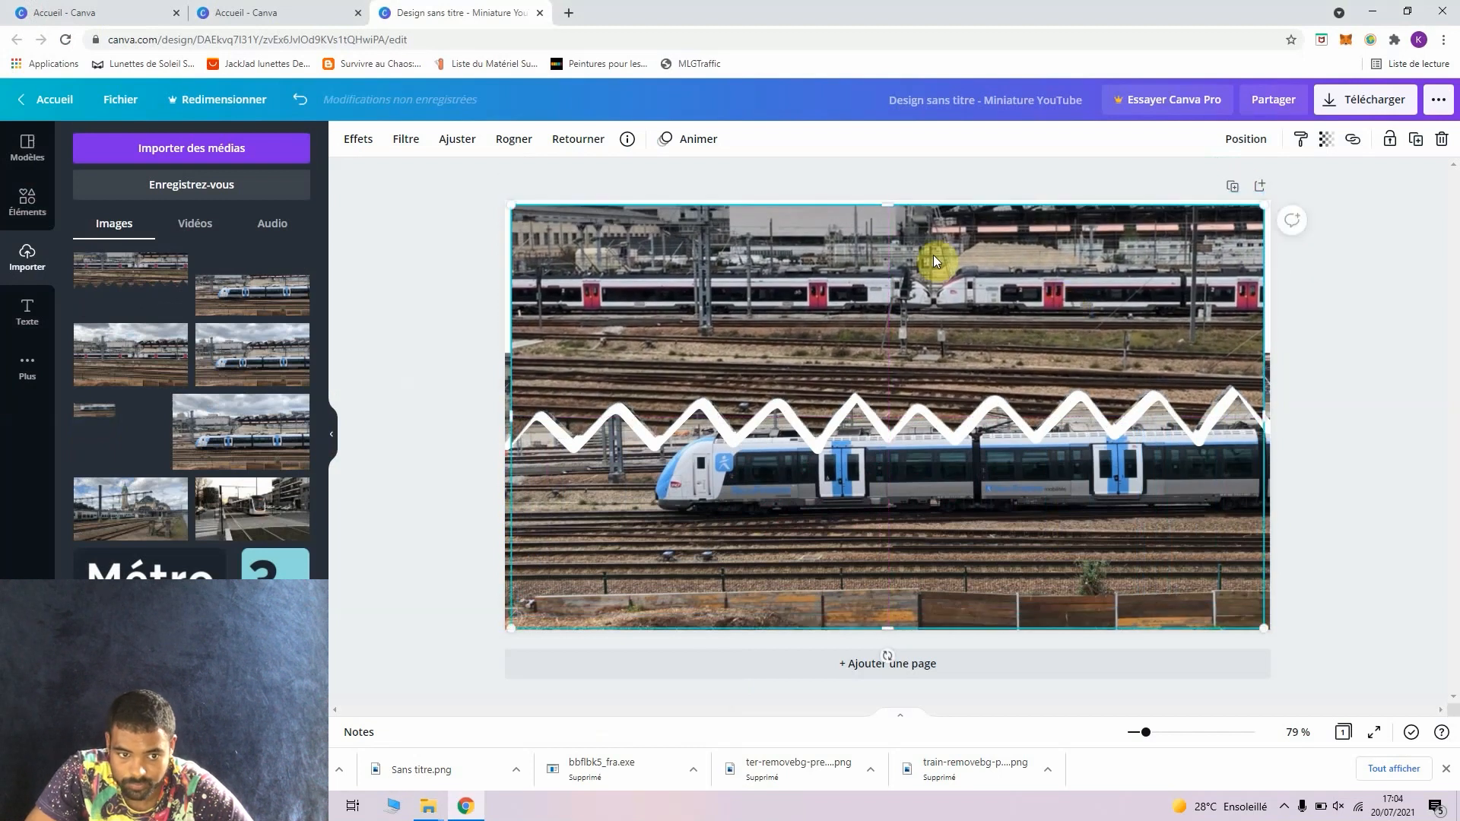
{"action": "left_click_drag", "start_coordinate": [511, 349], "coordinate": [505, 352]}
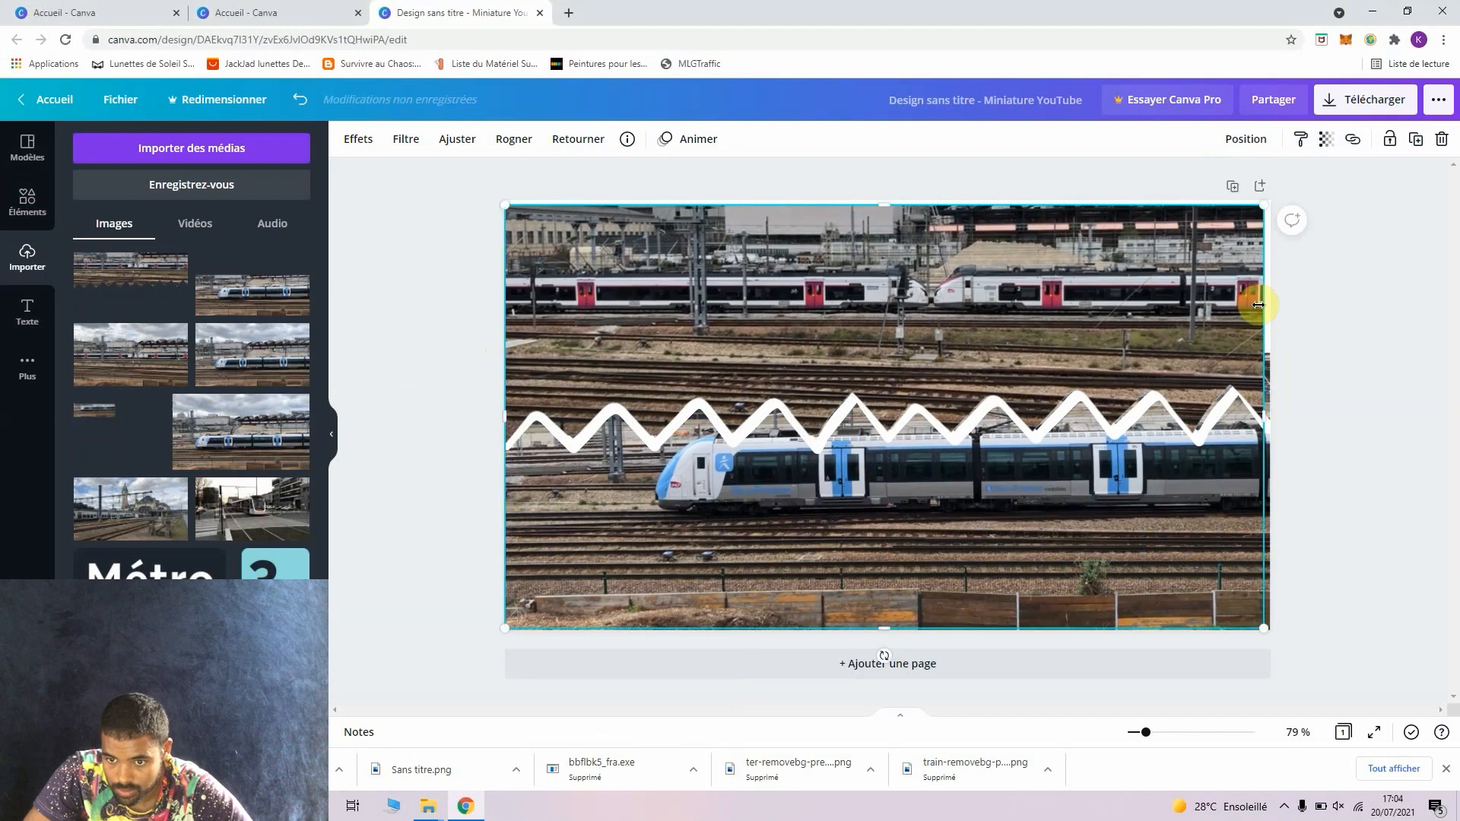
{"action": "left_click_drag", "start_coordinate": [1263, 316], "coordinate": [1269, 317]}
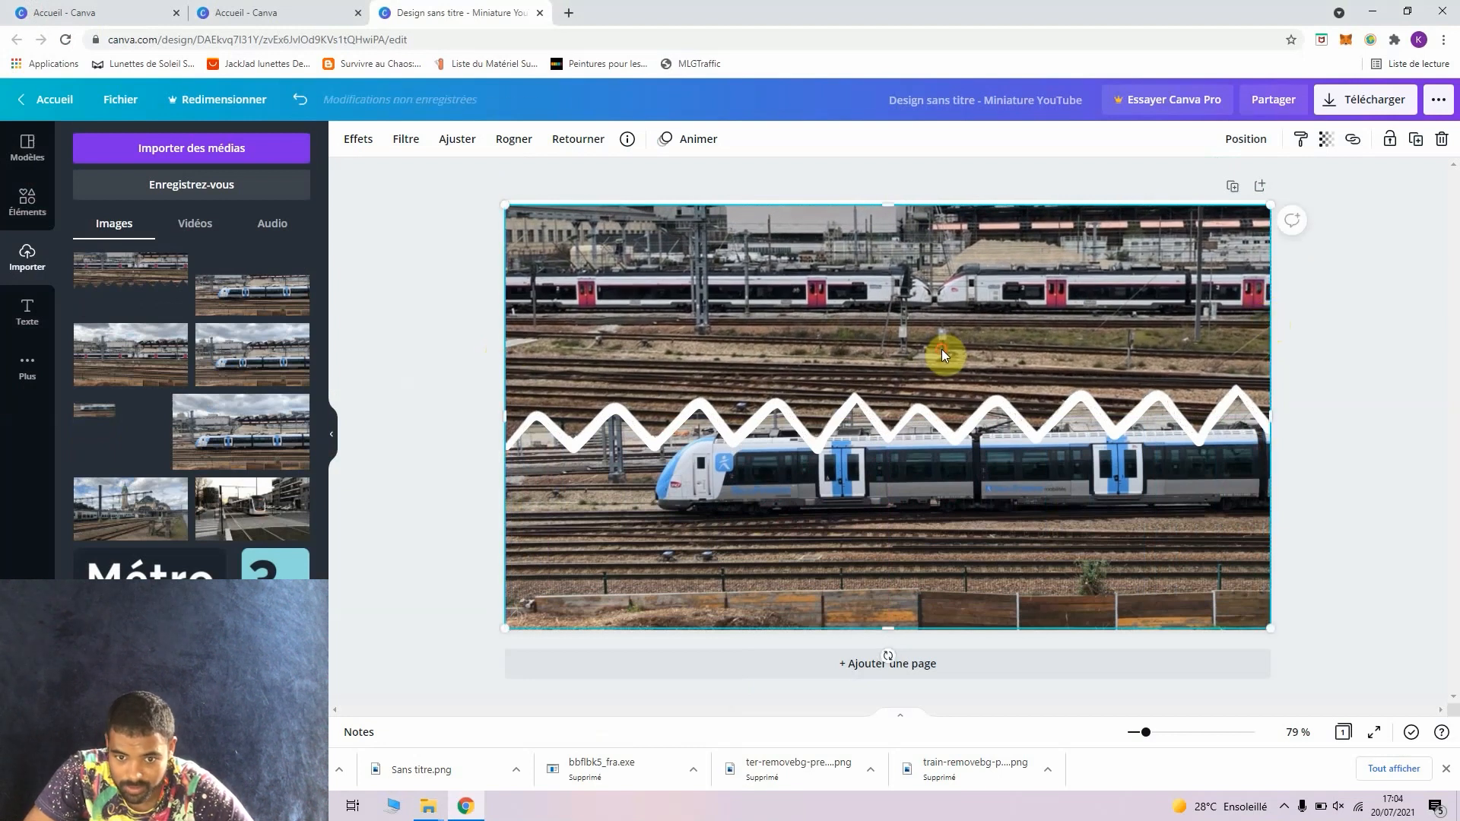
{"action": "left_click", "coordinate": [1299, 380]}
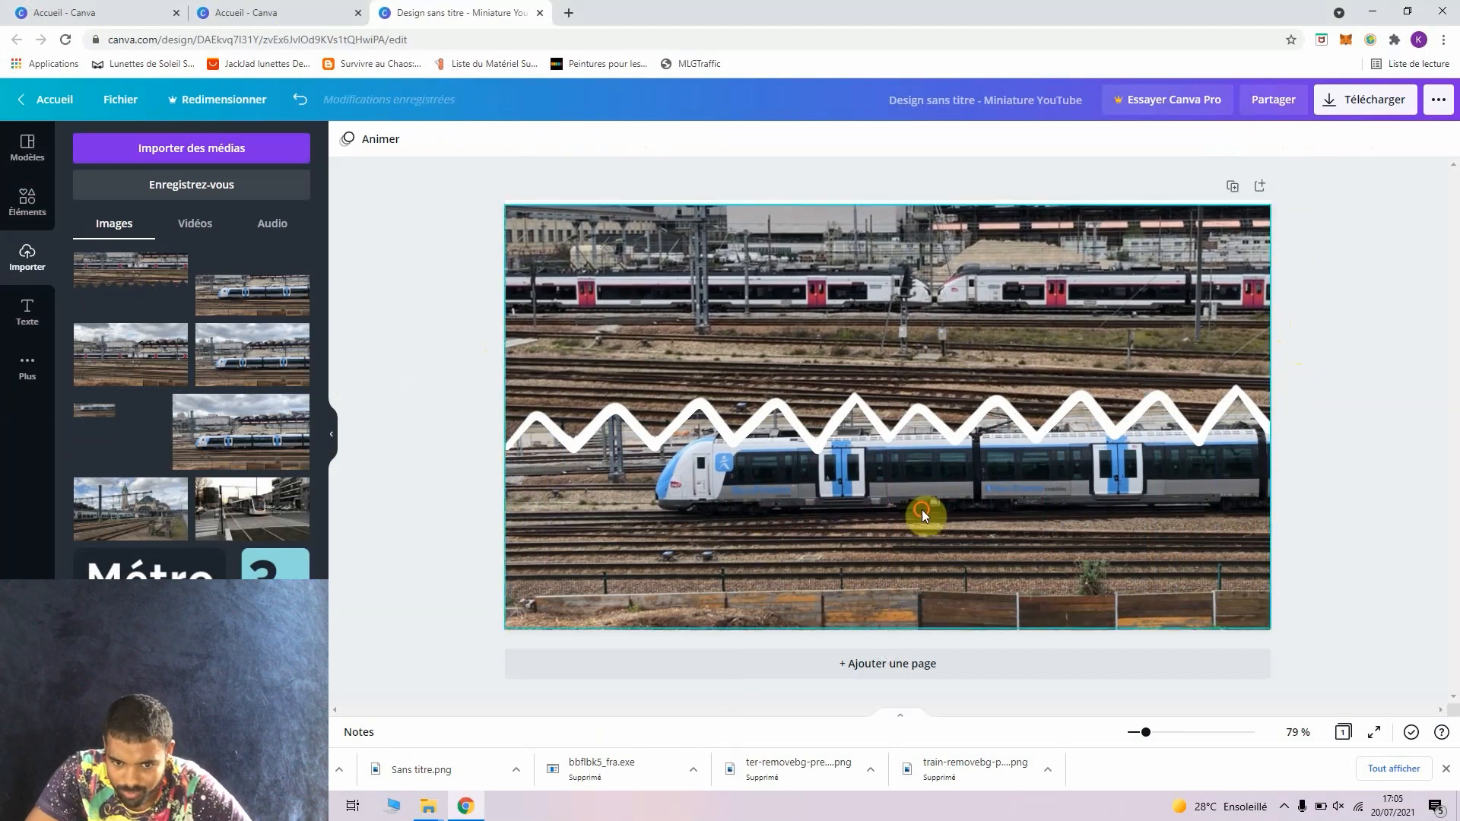
Shift the red-doored train photo up out of the way and move the blue train photo lower, past the page's lower edge.
{"action": "left_click_drag", "start_coordinate": [921, 509], "coordinate": [875, 423]}
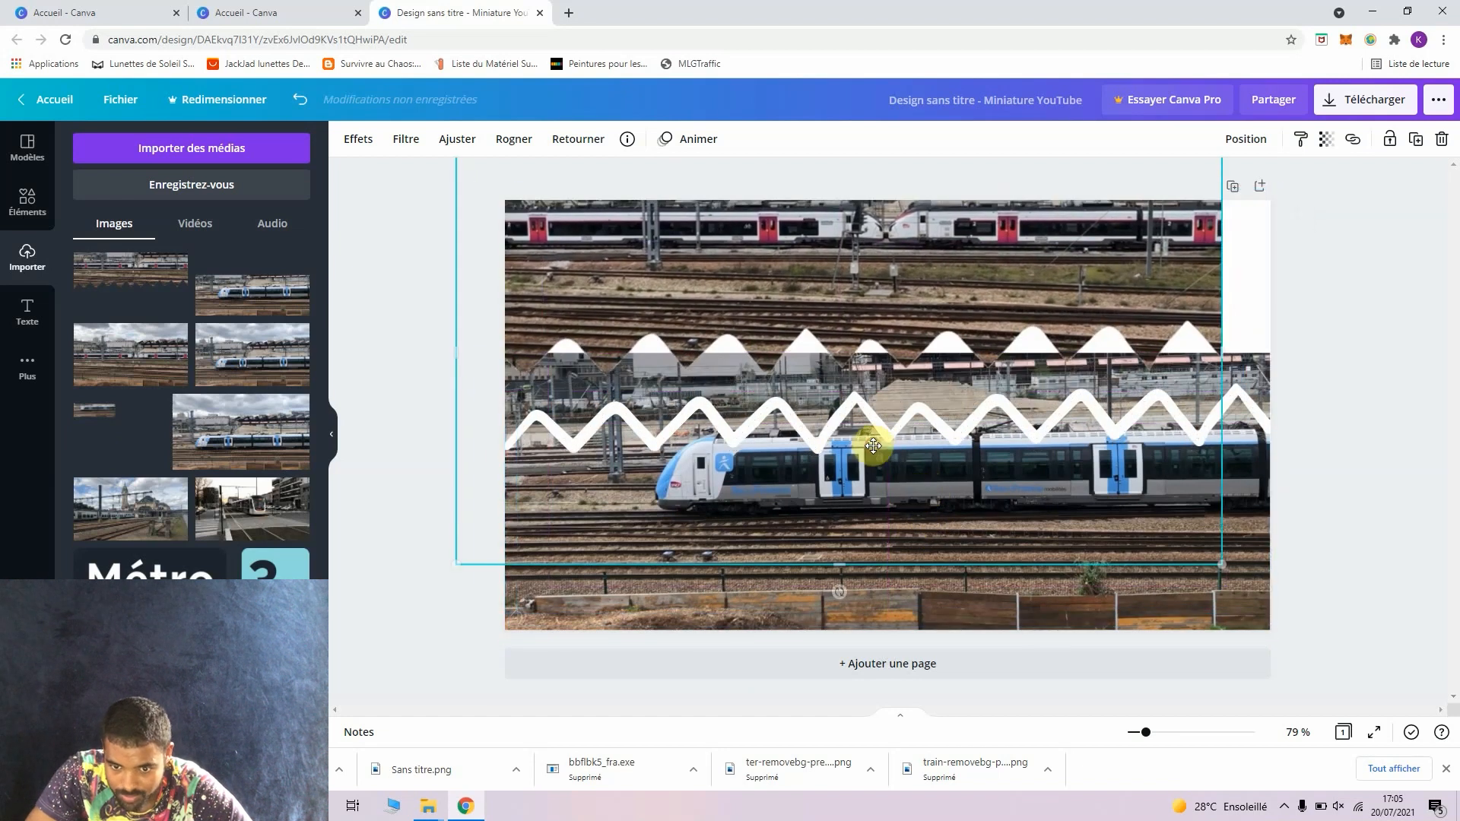
{"action": "double_click", "coordinate": [1066, 611]}
{"action": "left_click", "coordinate": [1301, 623]}
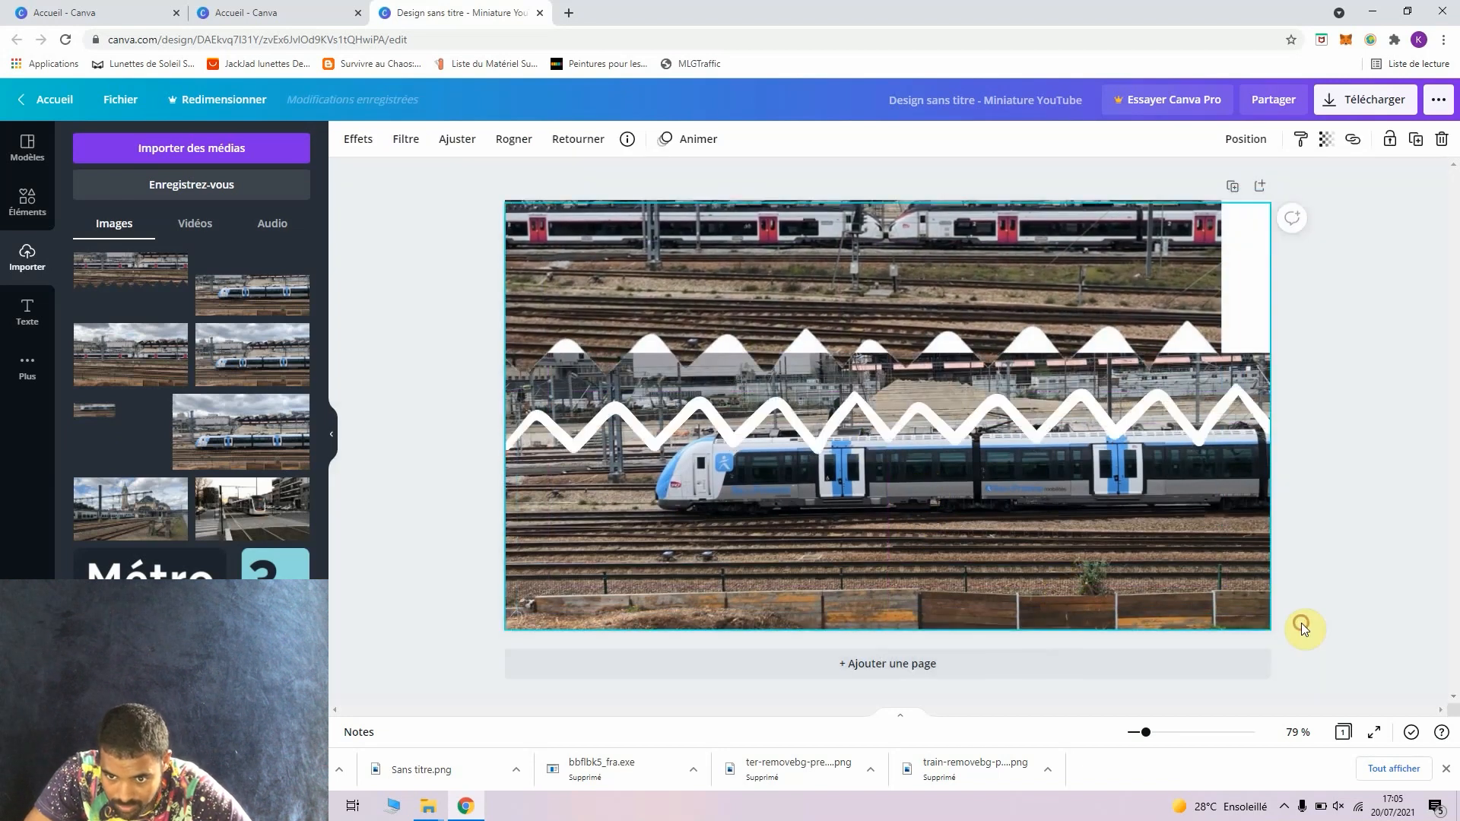
{"action": "left_click", "coordinate": [1031, 581]}
{"action": "left_click", "coordinate": [1012, 545]}
{"action": "left_click_drag", "start_coordinate": [1003, 525], "coordinate": [1002, 531]}
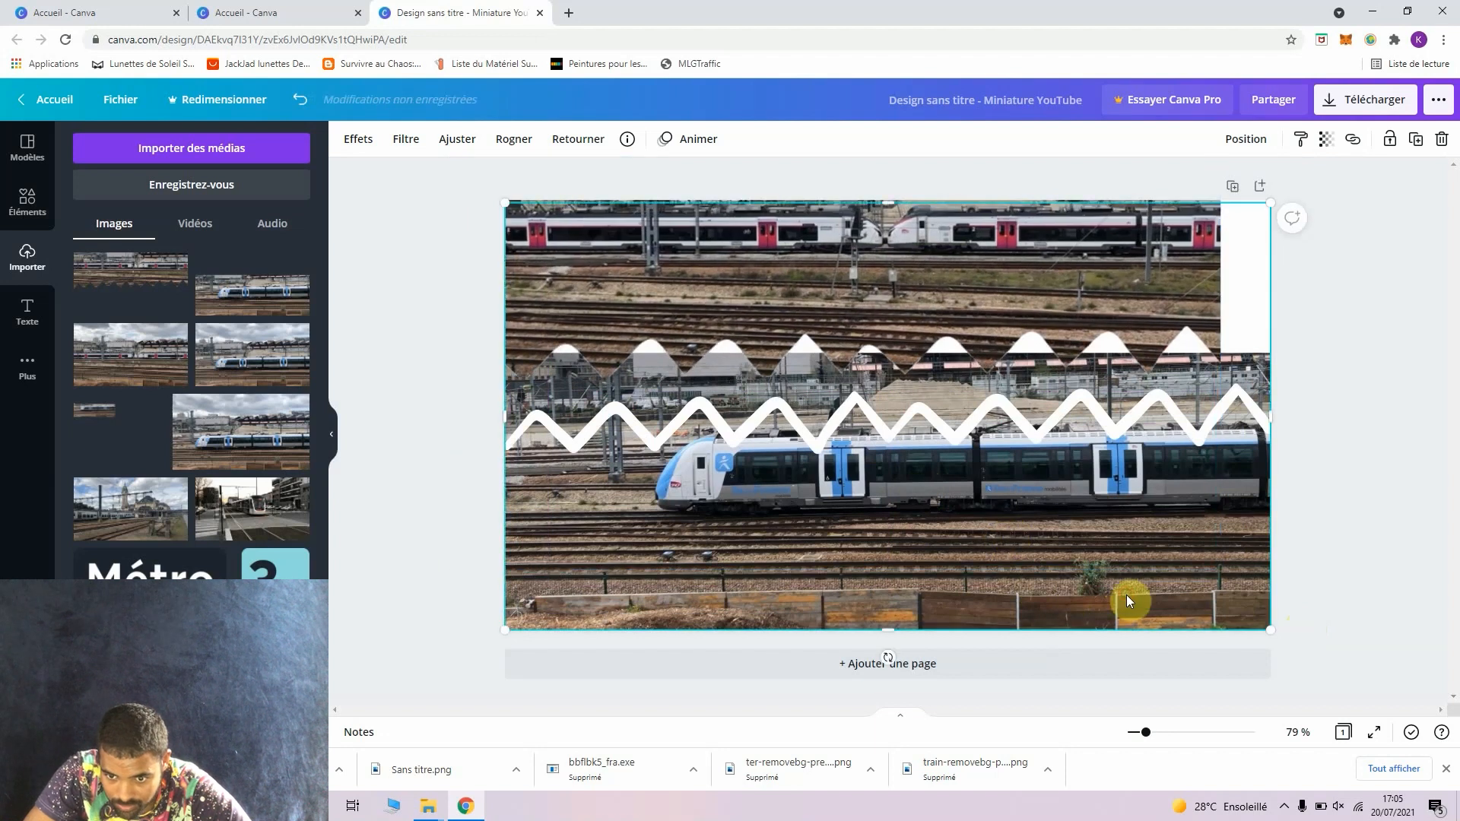
{"action": "left_click_drag", "start_coordinate": [1126, 595], "coordinate": [1134, 631]}
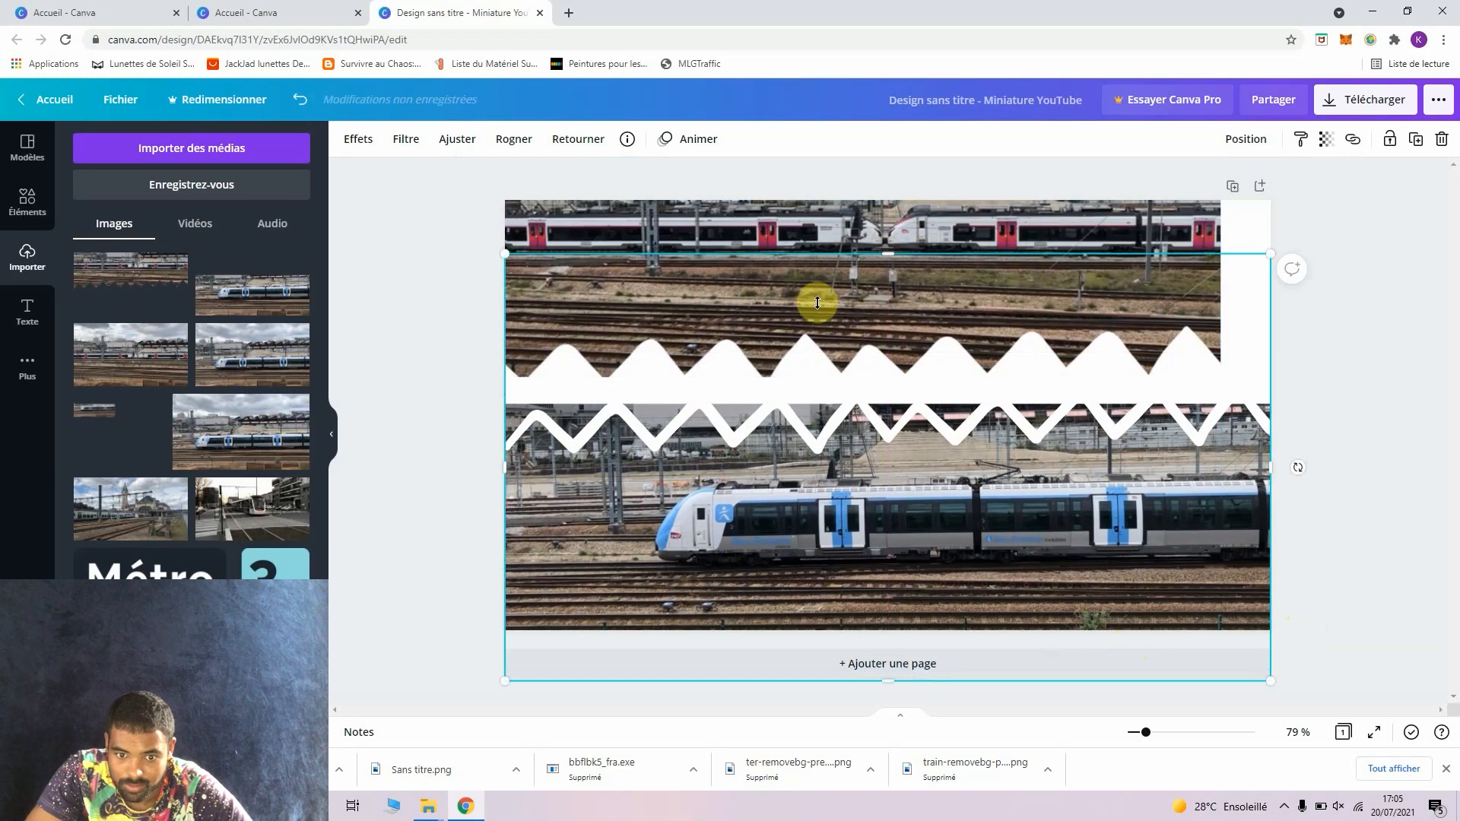
Realign the red-doored train photo across the full page width and send it back two levels, behind the white zigzag lines.
{"action": "left_click_drag", "start_coordinate": [756, 251], "coordinate": [819, 287]}
{"action": "left_click_drag", "start_coordinate": [920, 238], "coordinate": [967, 304]}
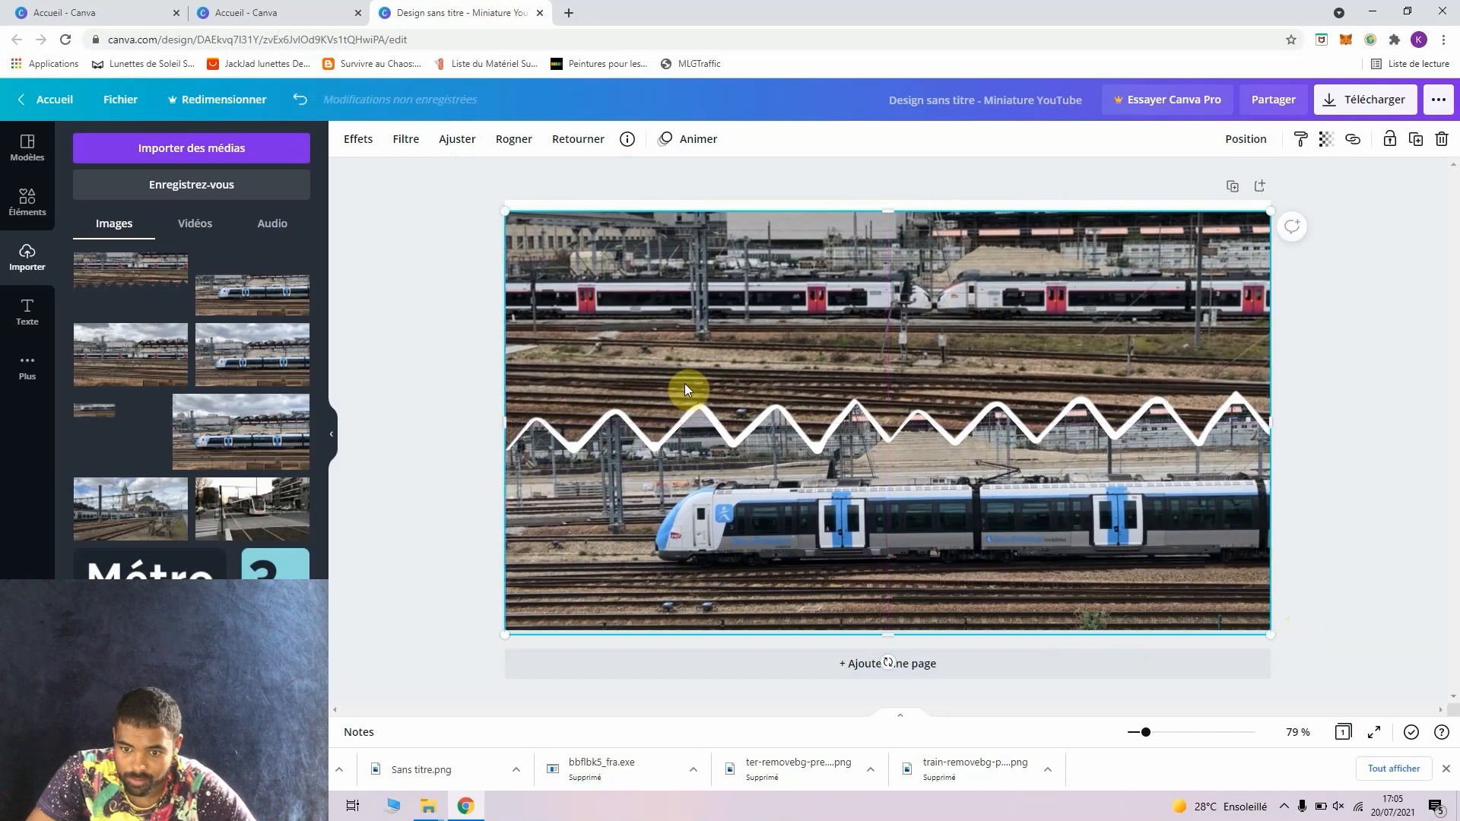
{"action": "right_click", "coordinate": [733, 368]}
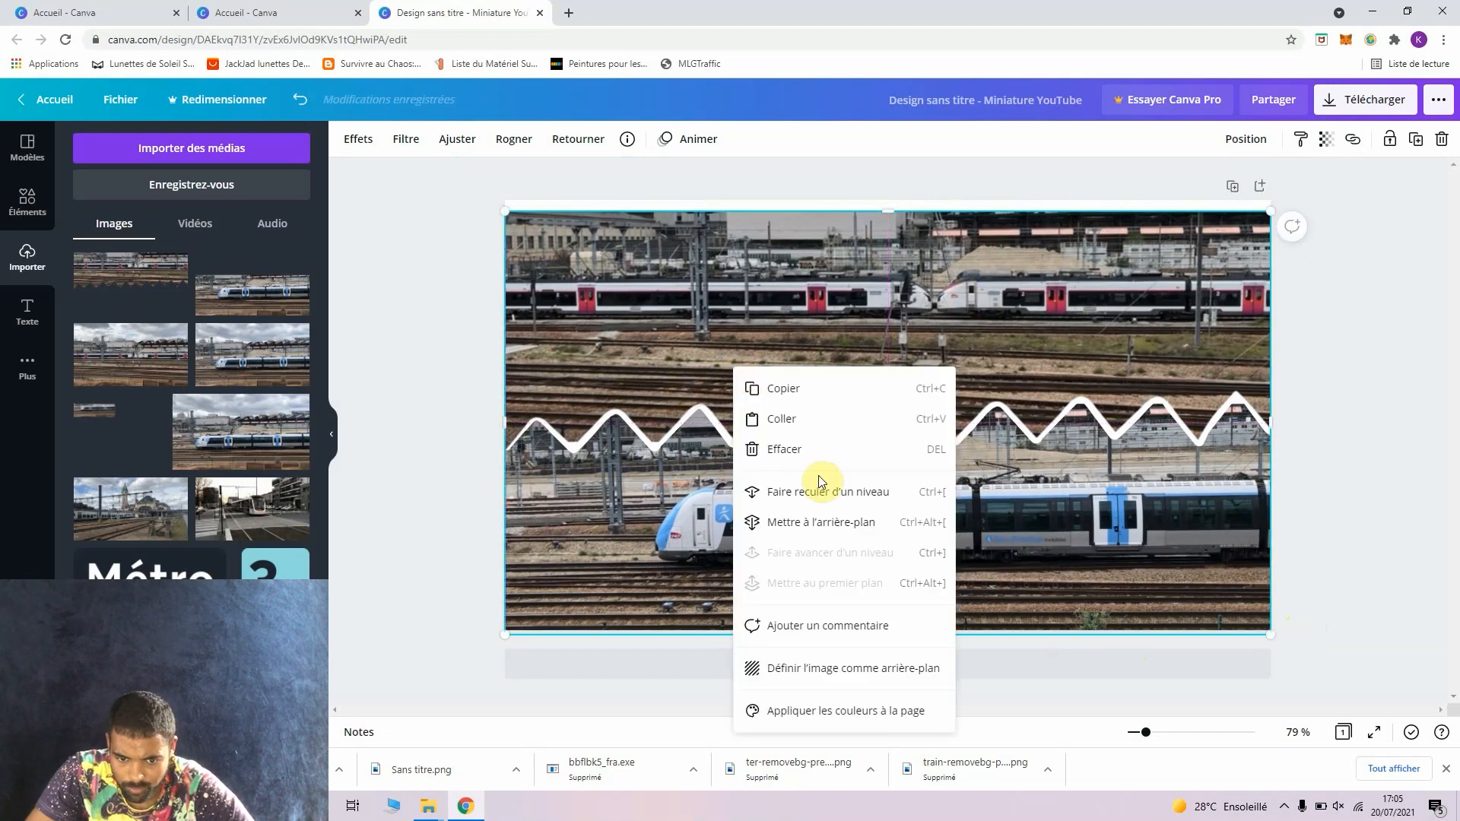
{"action": "left_click", "coordinate": [836, 491]}
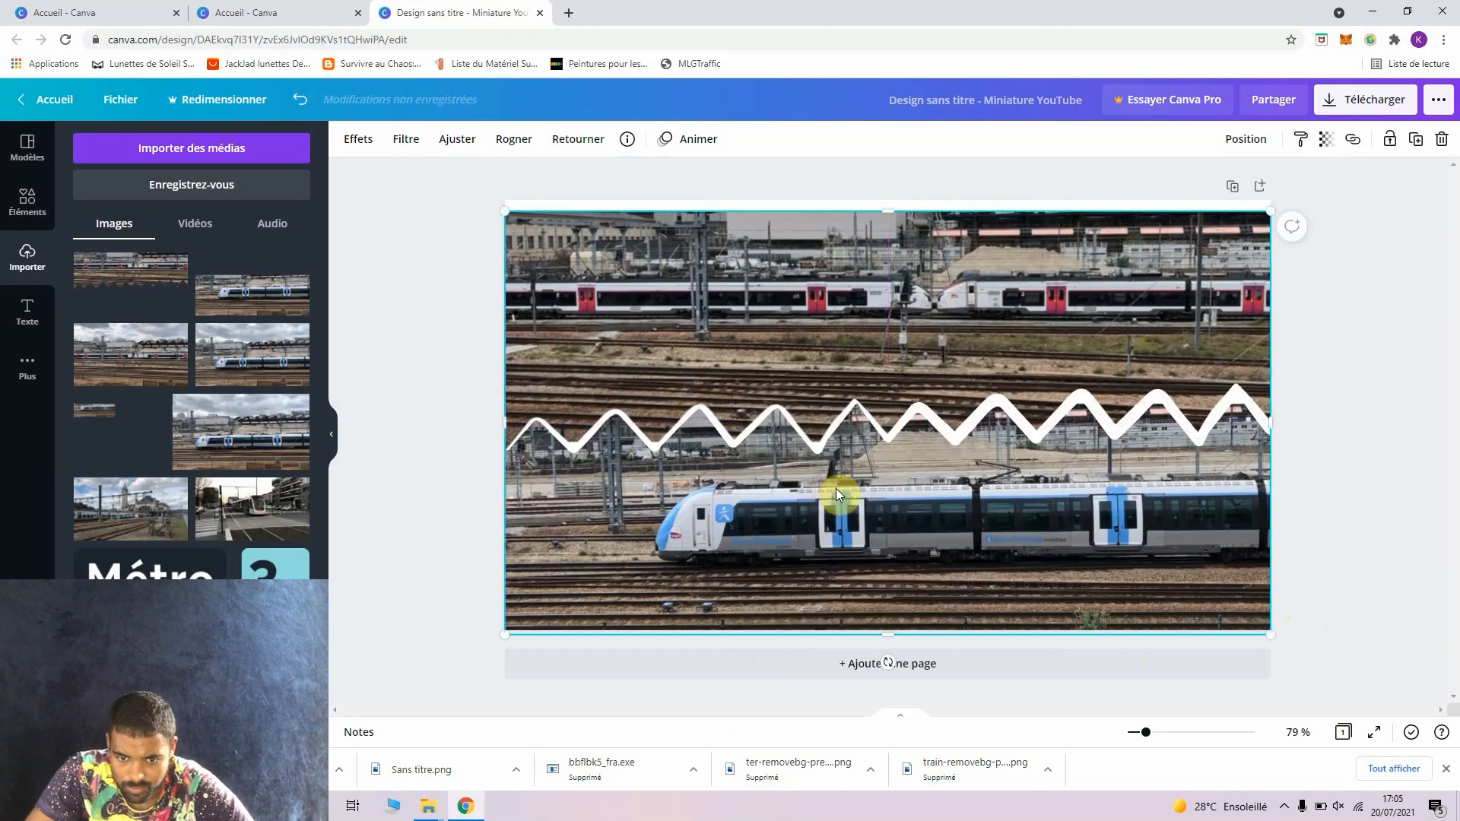
{"action": "right_click", "coordinate": [745, 349]}
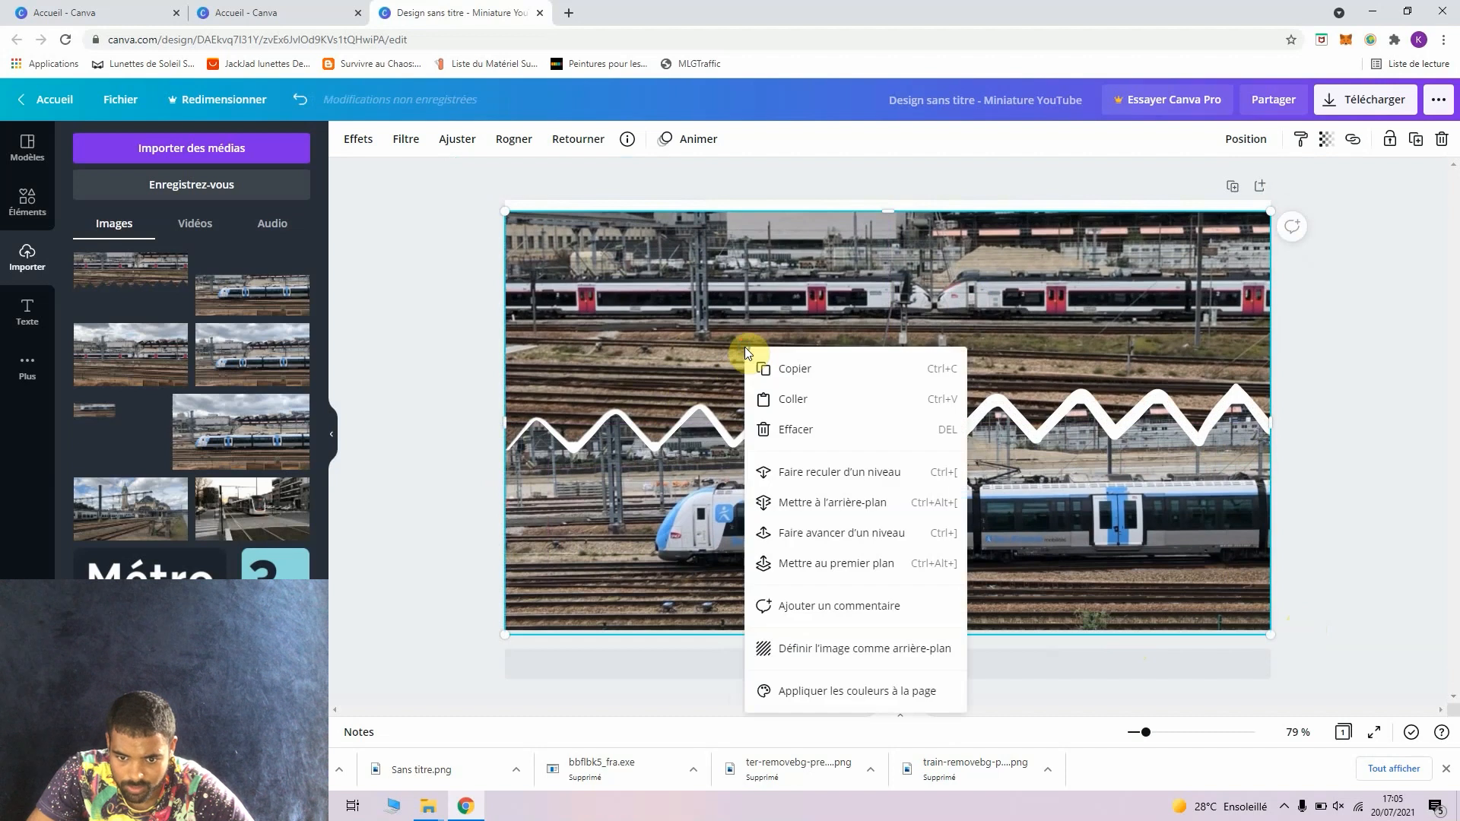
{"action": "left_click", "coordinate": [850, 476]}
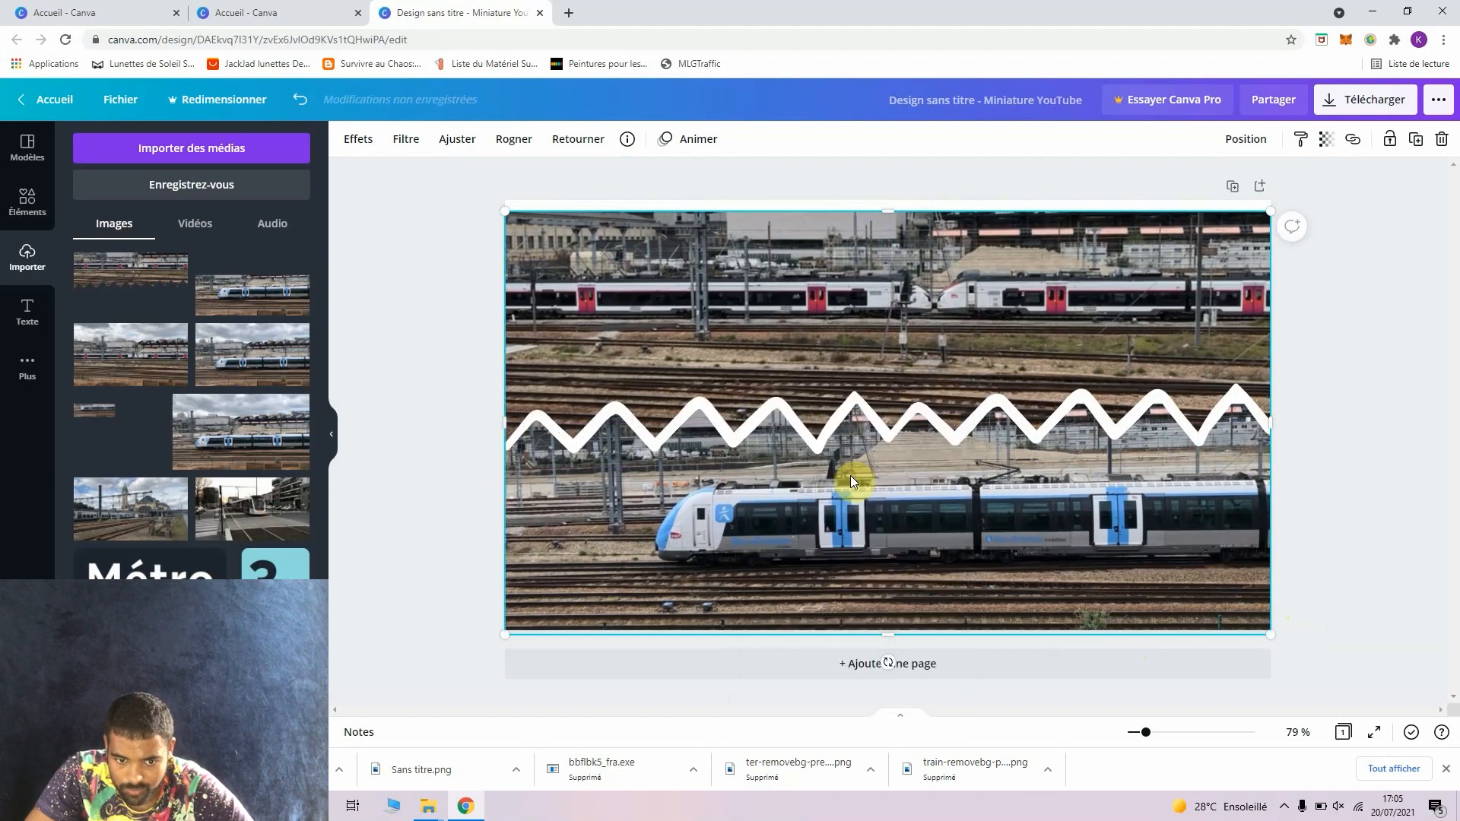
Set the transparency of the left white zigzag line to 69.
{"action": "left_click", "coordinate": [781, 410]}
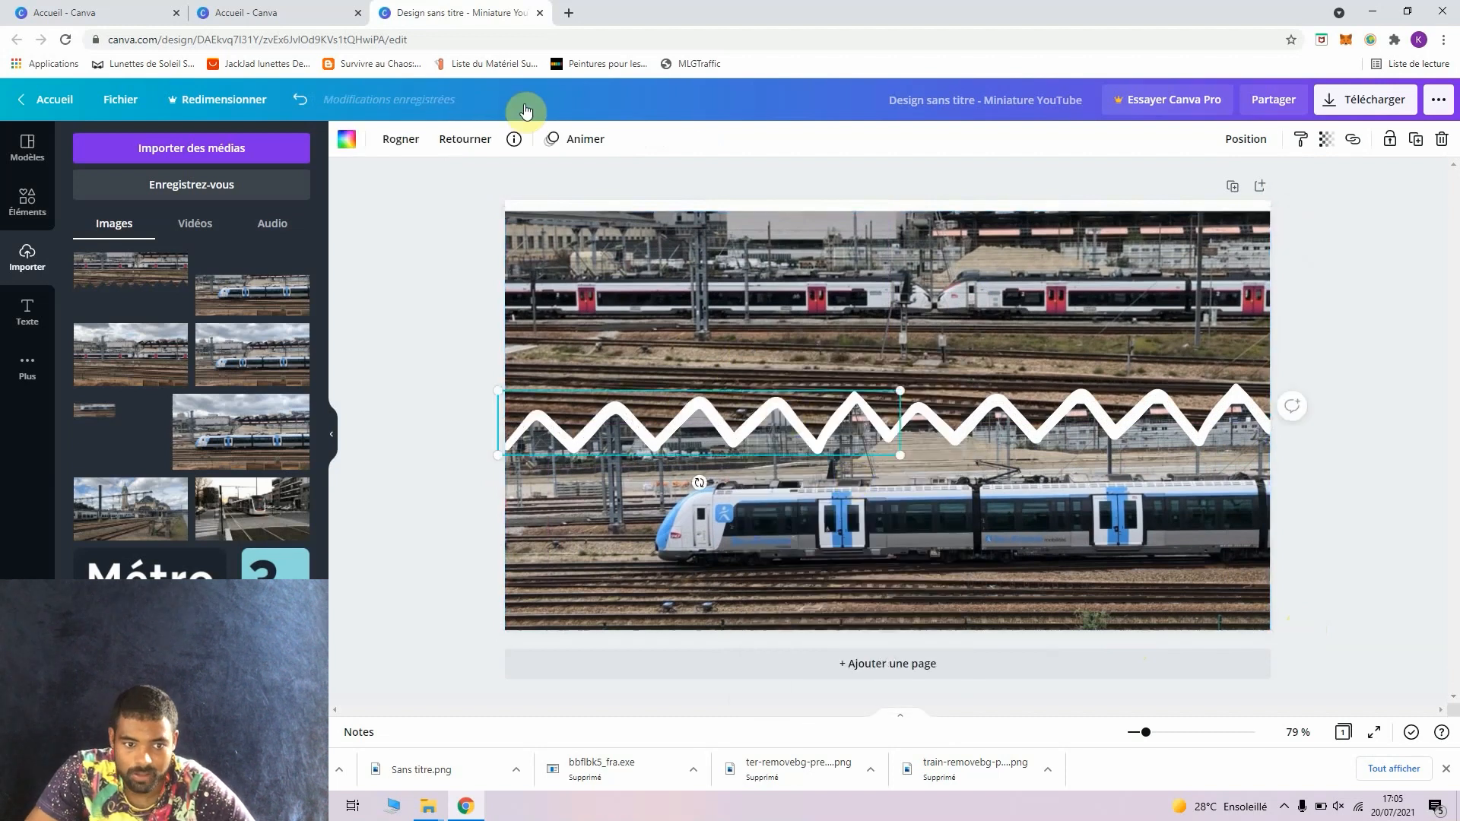
{"action": "left_click", "coordinate": [1325, 138]}
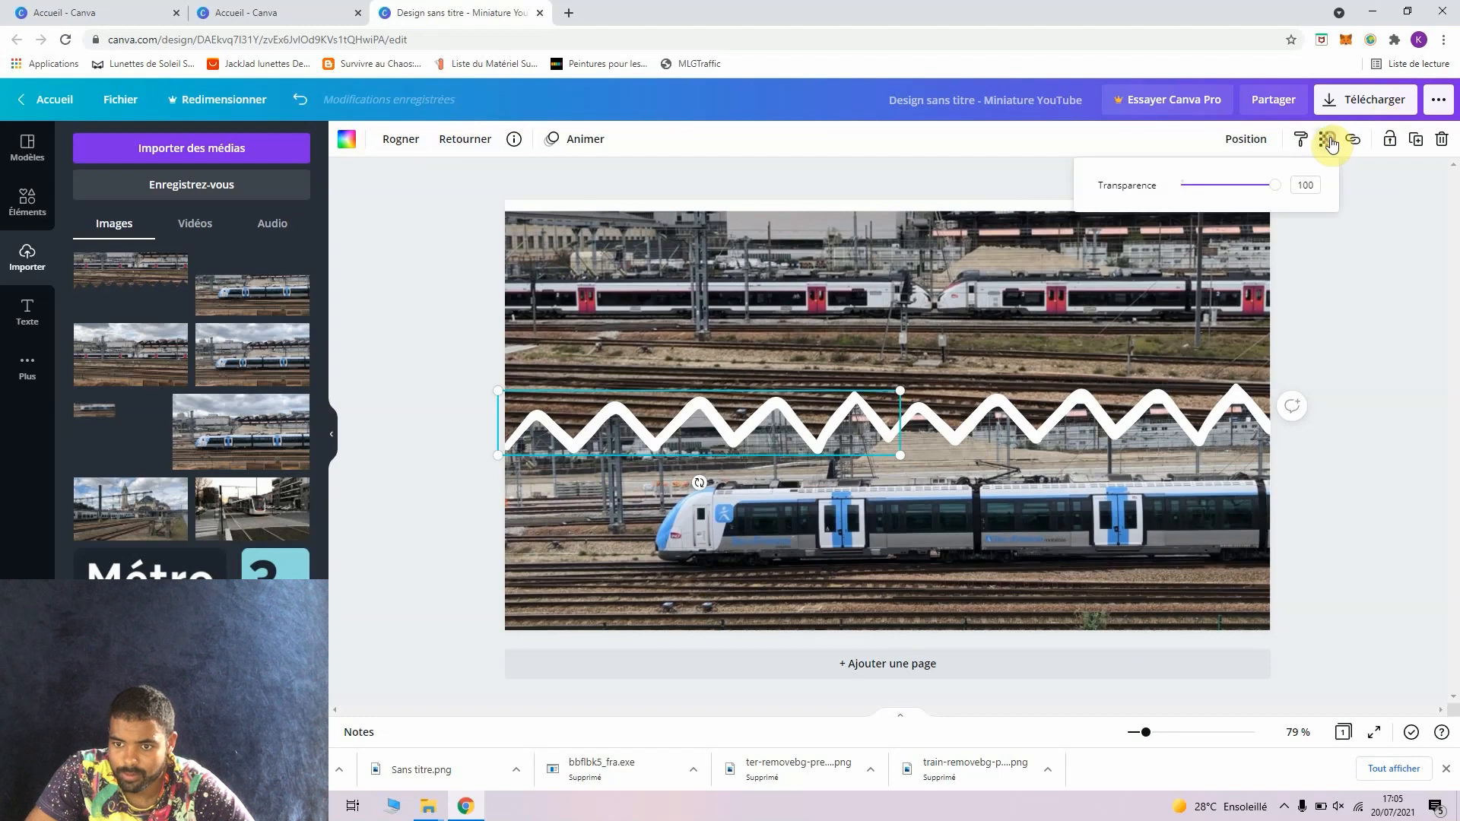
{"action": "mouse_move", "coordinate": [1271, 195]}
{"action": "left_mouse_down"}
{"action": "mouse_move", "coordinate": [1222, 196]}
{"action": "mouse_move", "coordinate": [1247, 202]}
{"action": "left_mouse_up"}
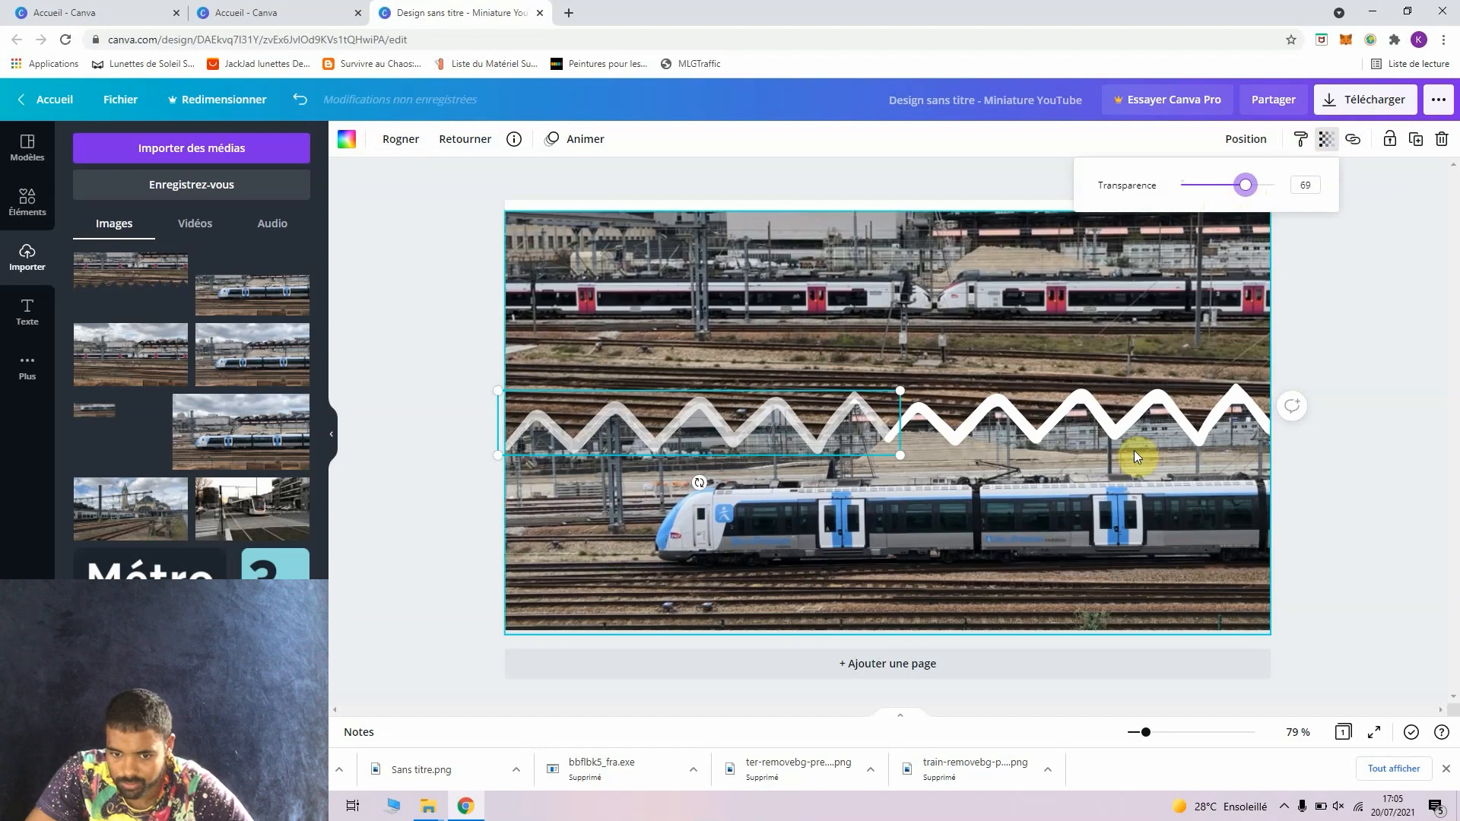
Make the right white zigzag line semi-transparent to match the left one, and set the left line's transparency to 70.
{"action": "left_click", "coordinate": [1043, 415]}
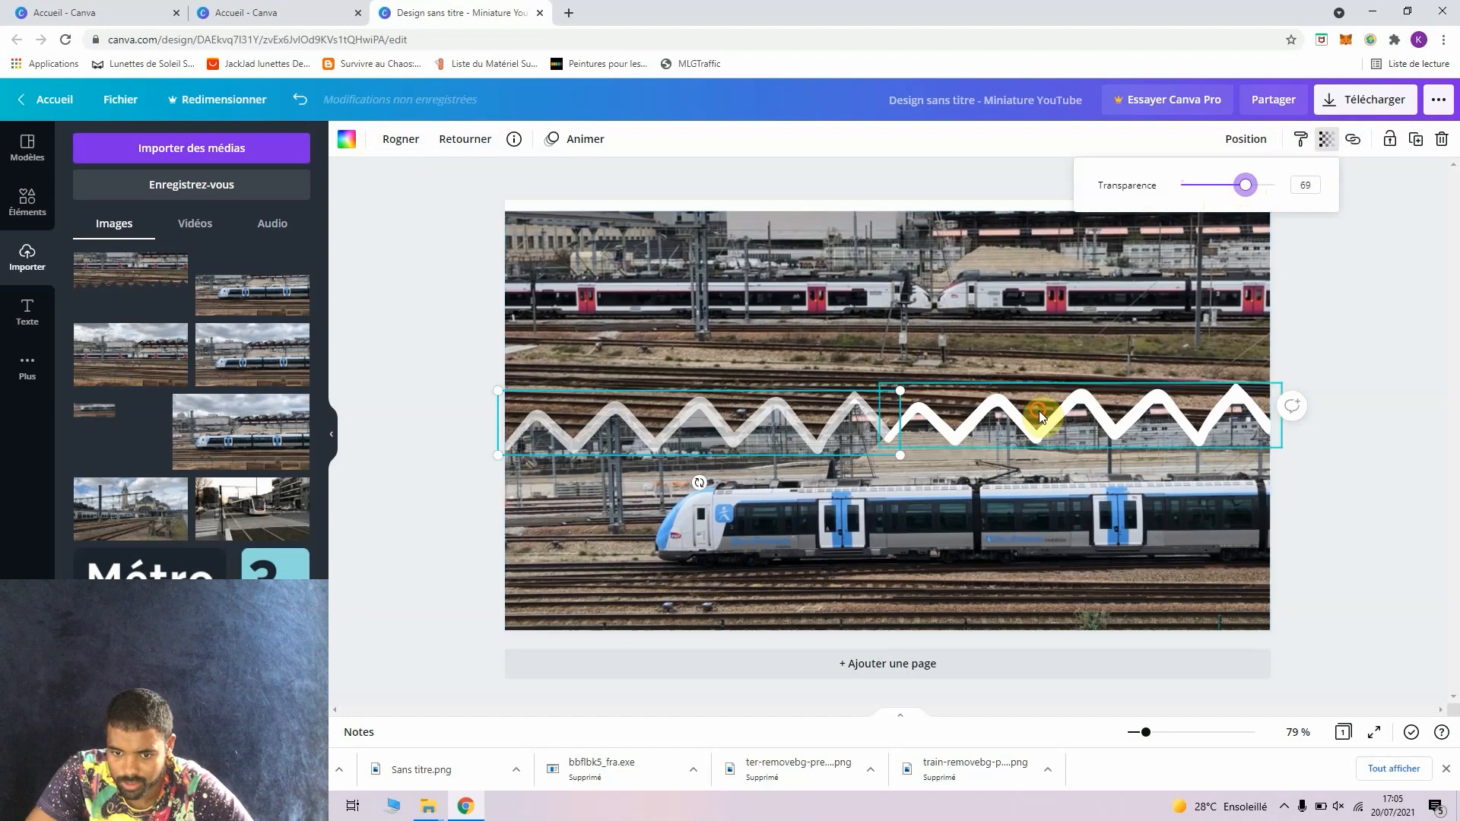
{"action": "left_click", "coordinate": [1324, 141]}
{"action": "left_click_drag", "start_coordinate": [1271, 185], "coordinate": [1247, 187]}
{"action": "left_click", "coordinate": [1305, 184]}
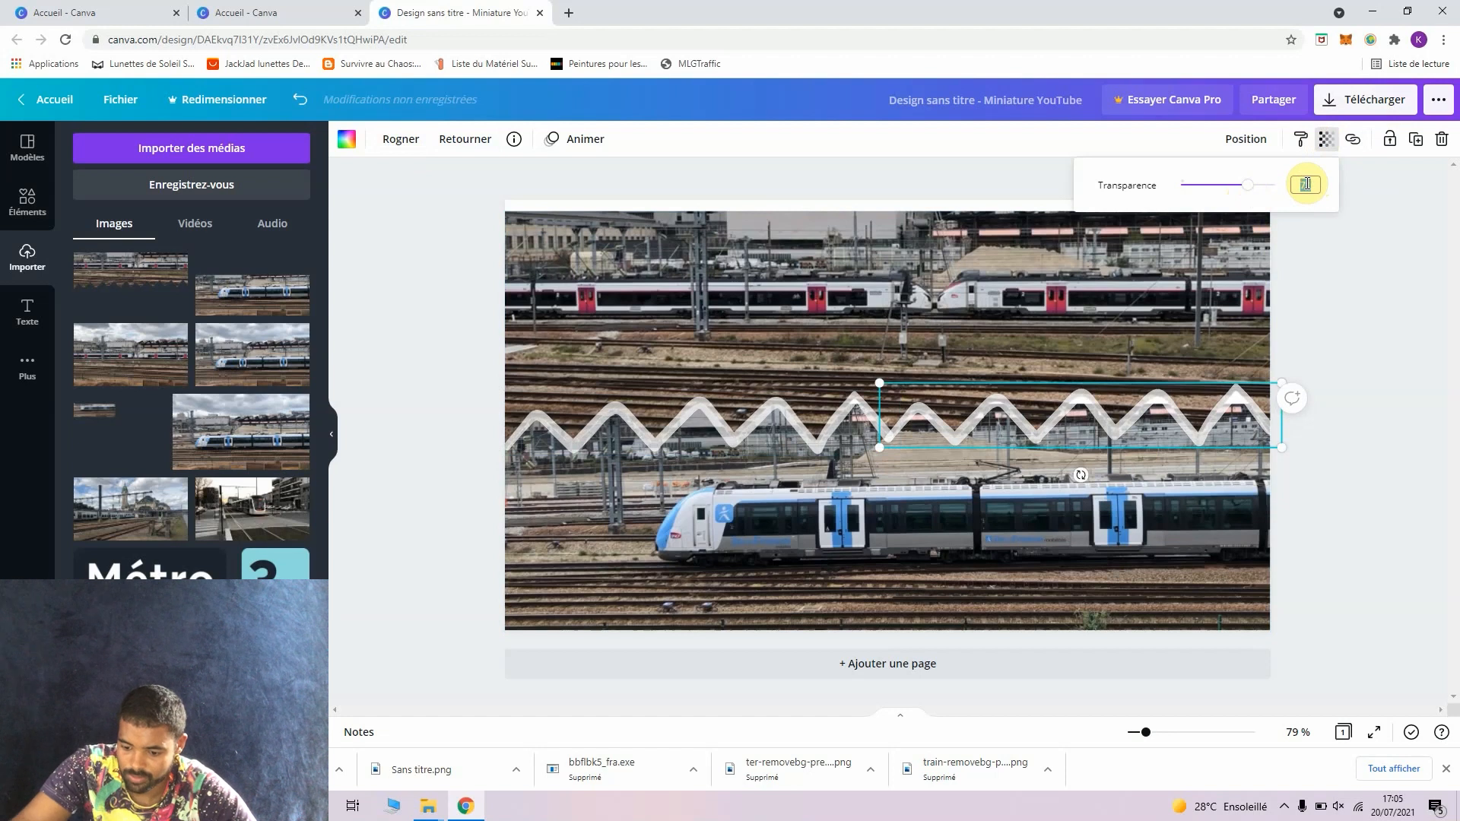
{"action": "left_click", "coordinate": [740, 426]}
{"action": "left_click", "coordinate": [1325, 139]}
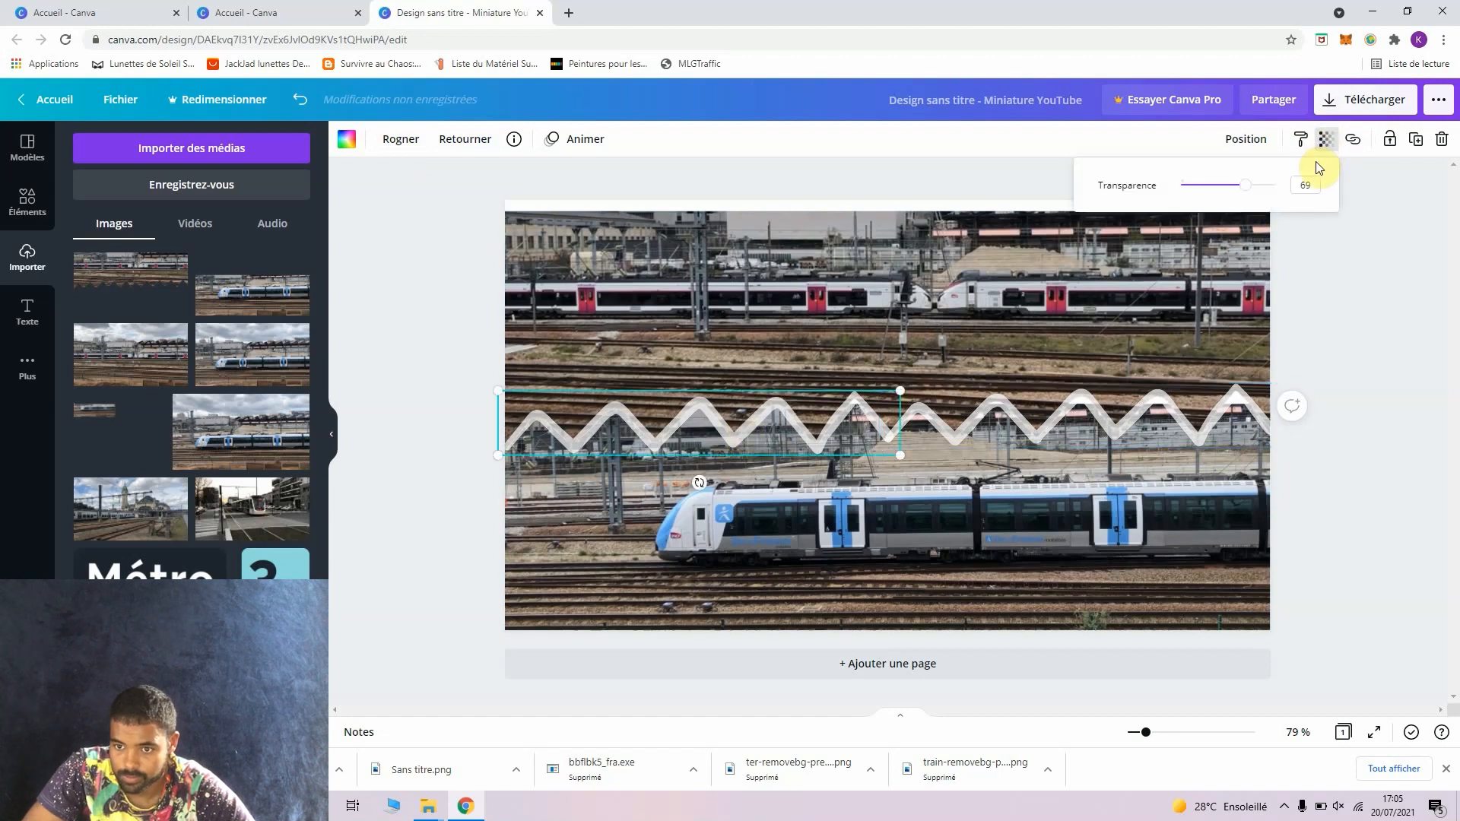
{"action": "left_click", "coordinate": [1311, 183]}
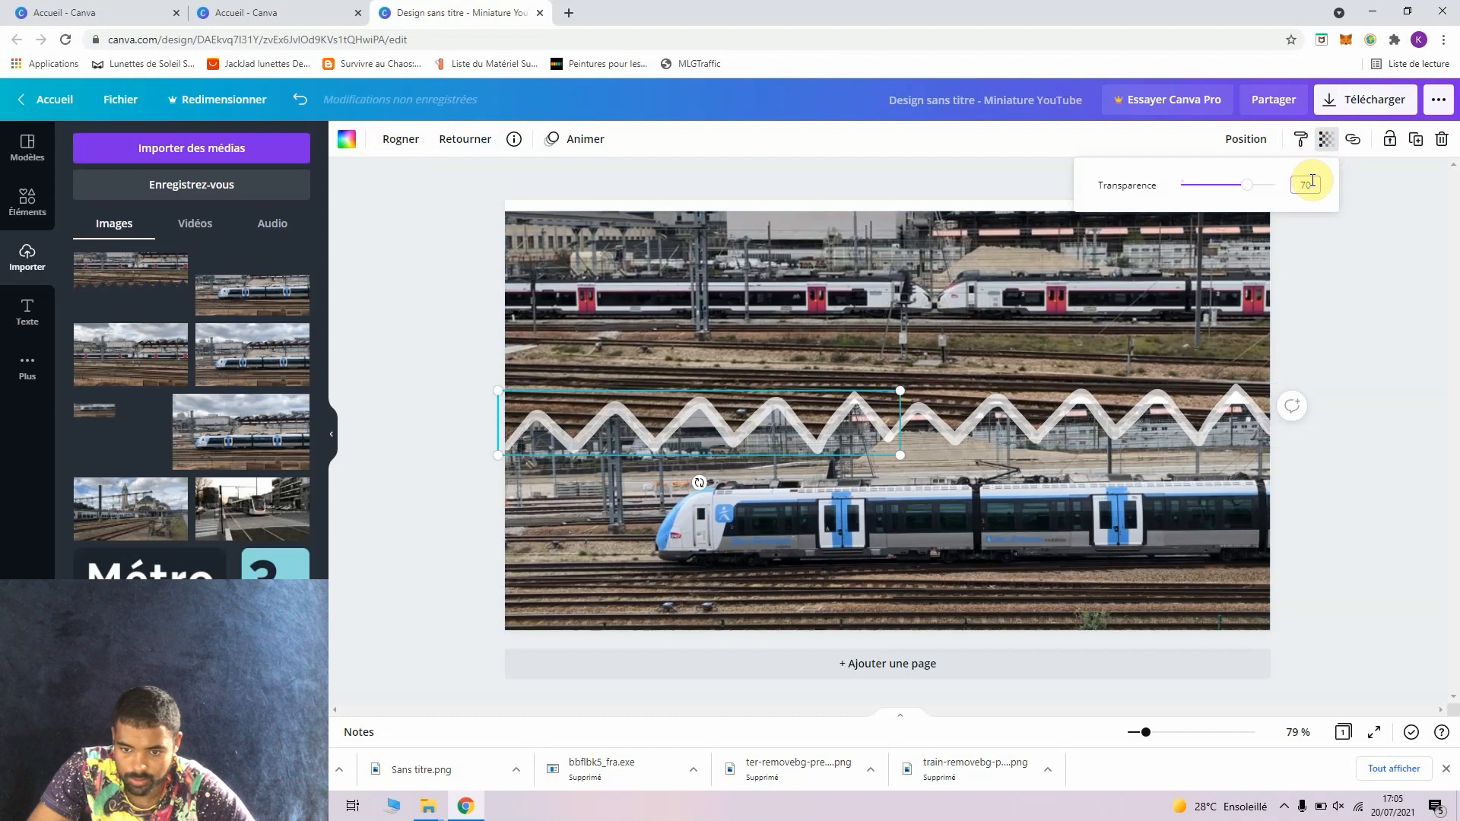
{"action": "left_click", "coordinate": [1343, 459]}
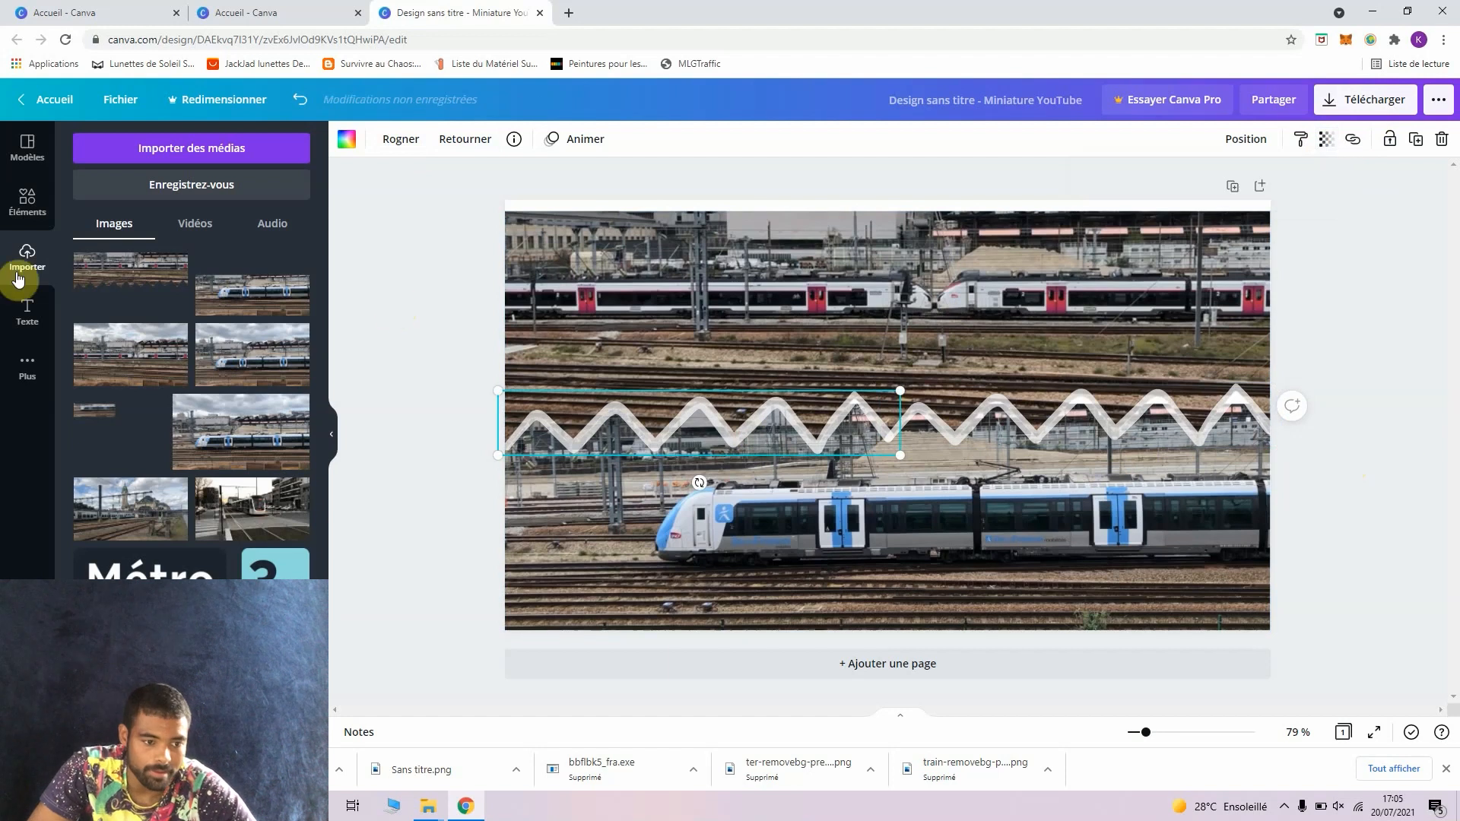
Add the SNCF TGV logo at the page's lower left and a reduced train-and-P line logo above the zigzag's left end.
{"action": "left_click", "coordinate": [27, 204]}
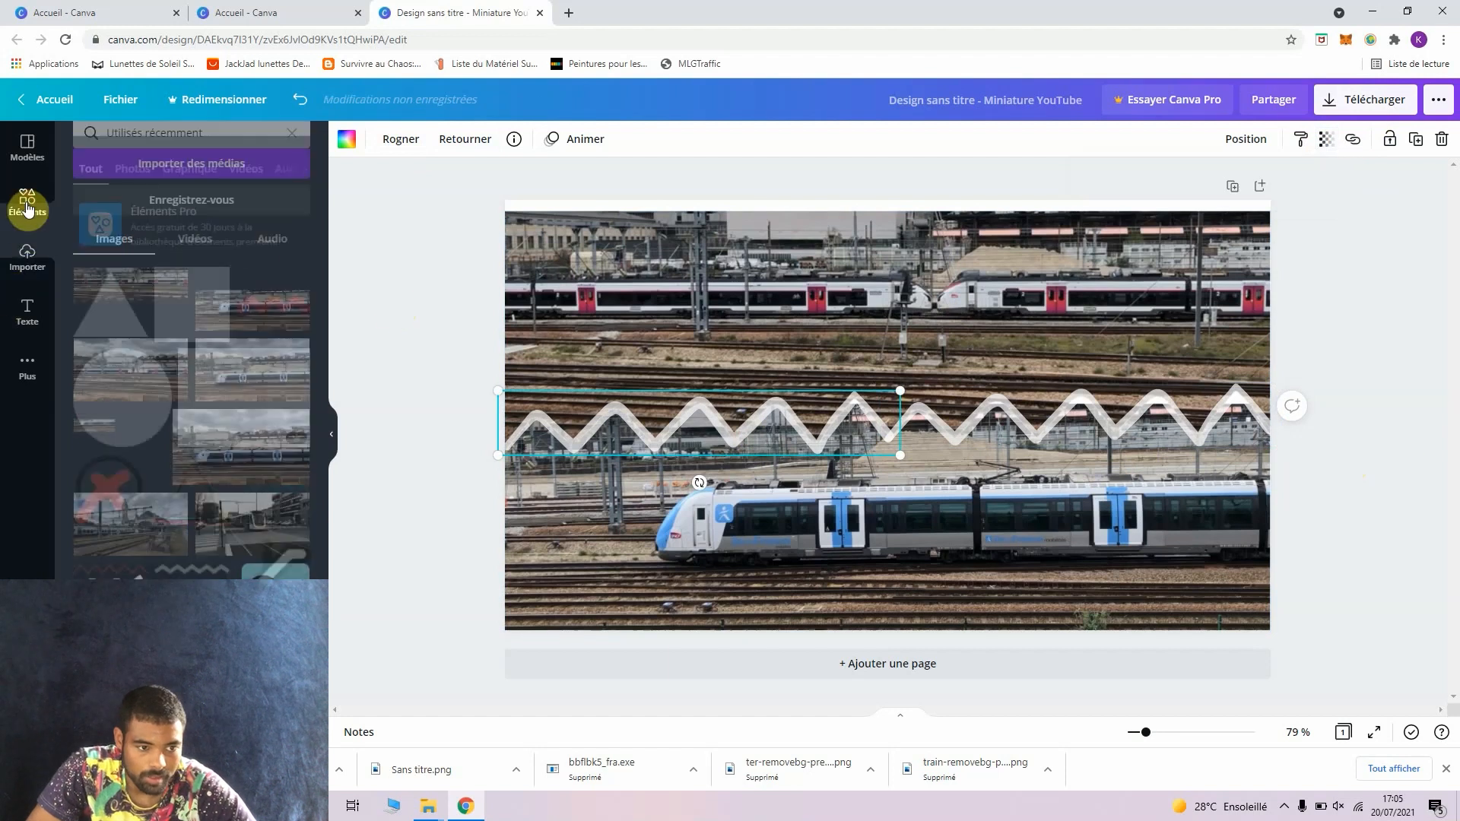
{"action": "left_click", "coordinate": [27, 262]}
{"action": "left_click_drag", "start_coordinate": [324, 292], "coordinate": [318, 437]}
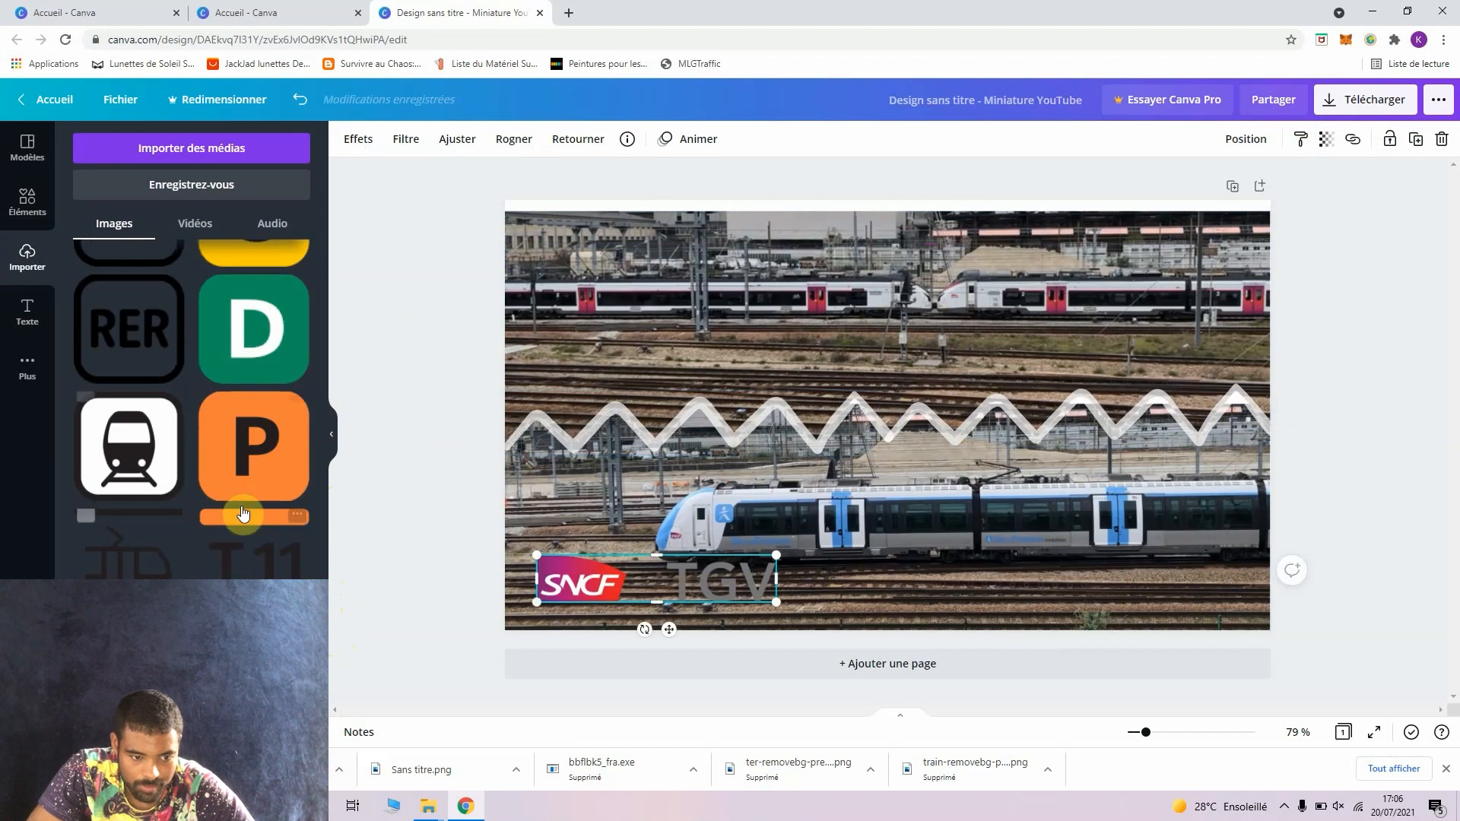
{"action": "left_click_drag", "start_coordinate": [243, 515], "coordinate": [561, 235]}
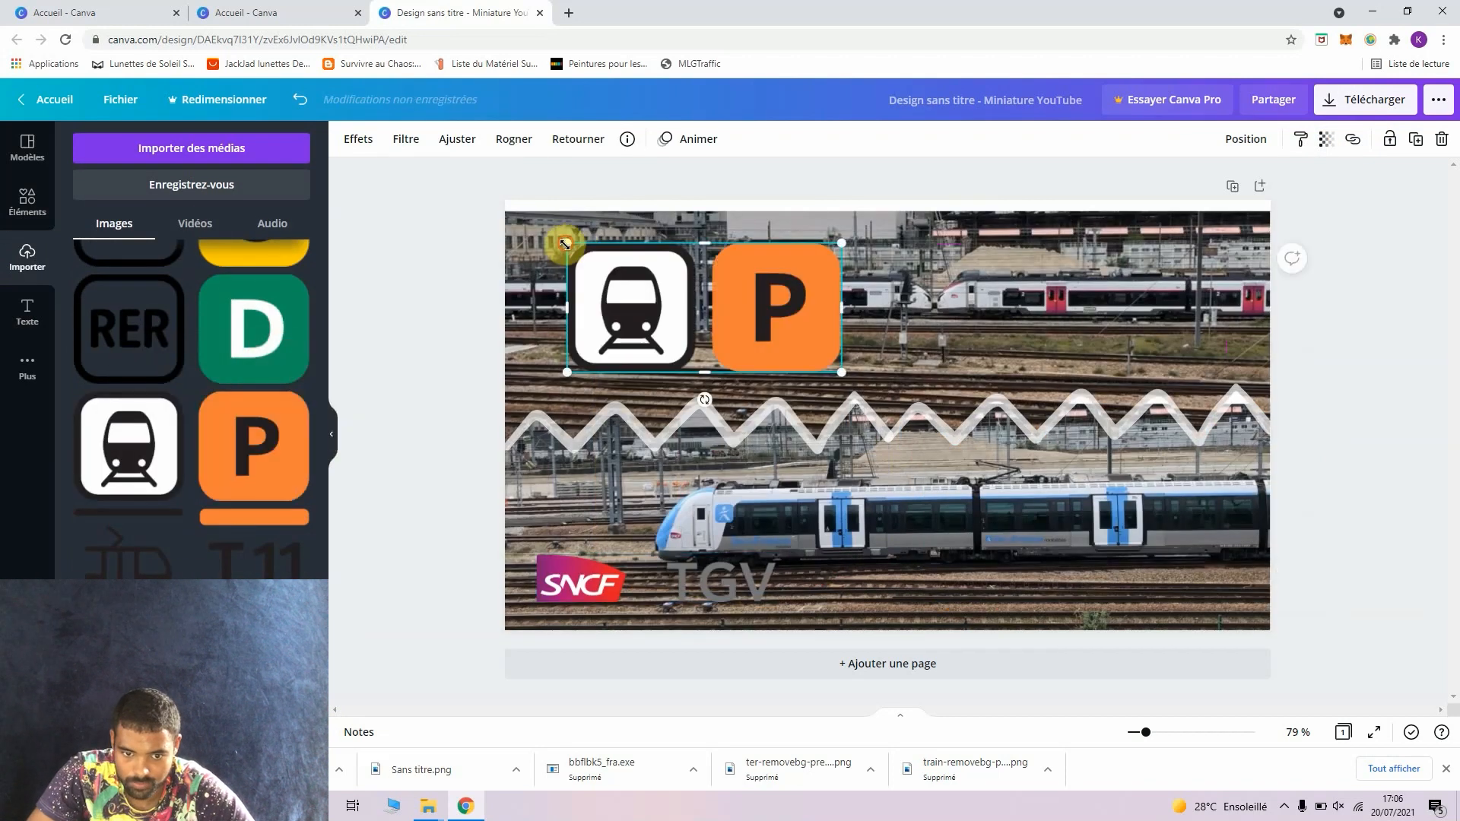
{"action": "left_click_drag", "start_coordinate": [694, 329], "coordinate": [551, 347]}
Set the blur of the red-doored train photo to 3.
{"action": "left_click", "coordinate": [1131, 377]}
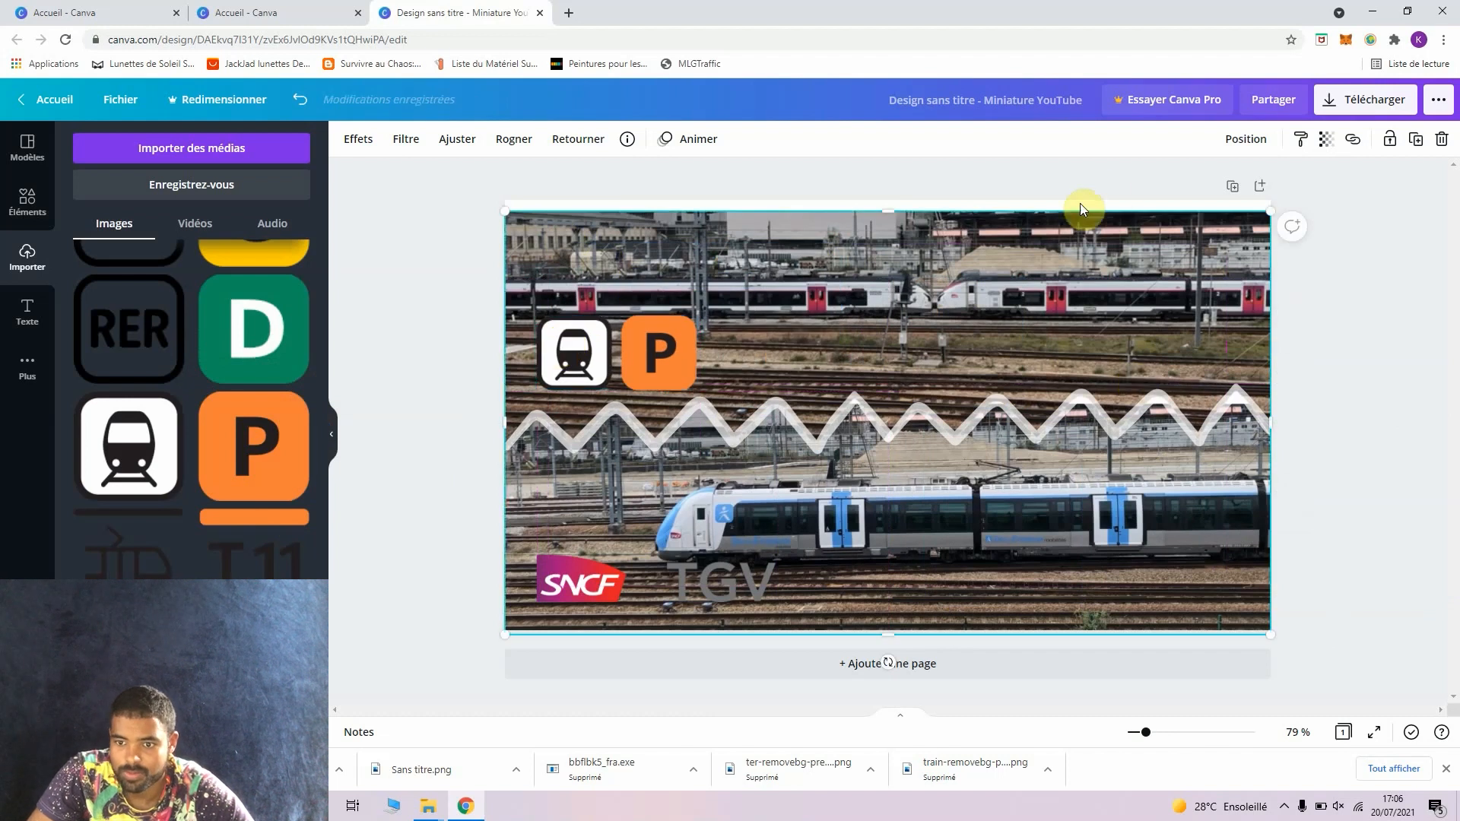
{"action": "left_click", "coordinate": [458, 140]}
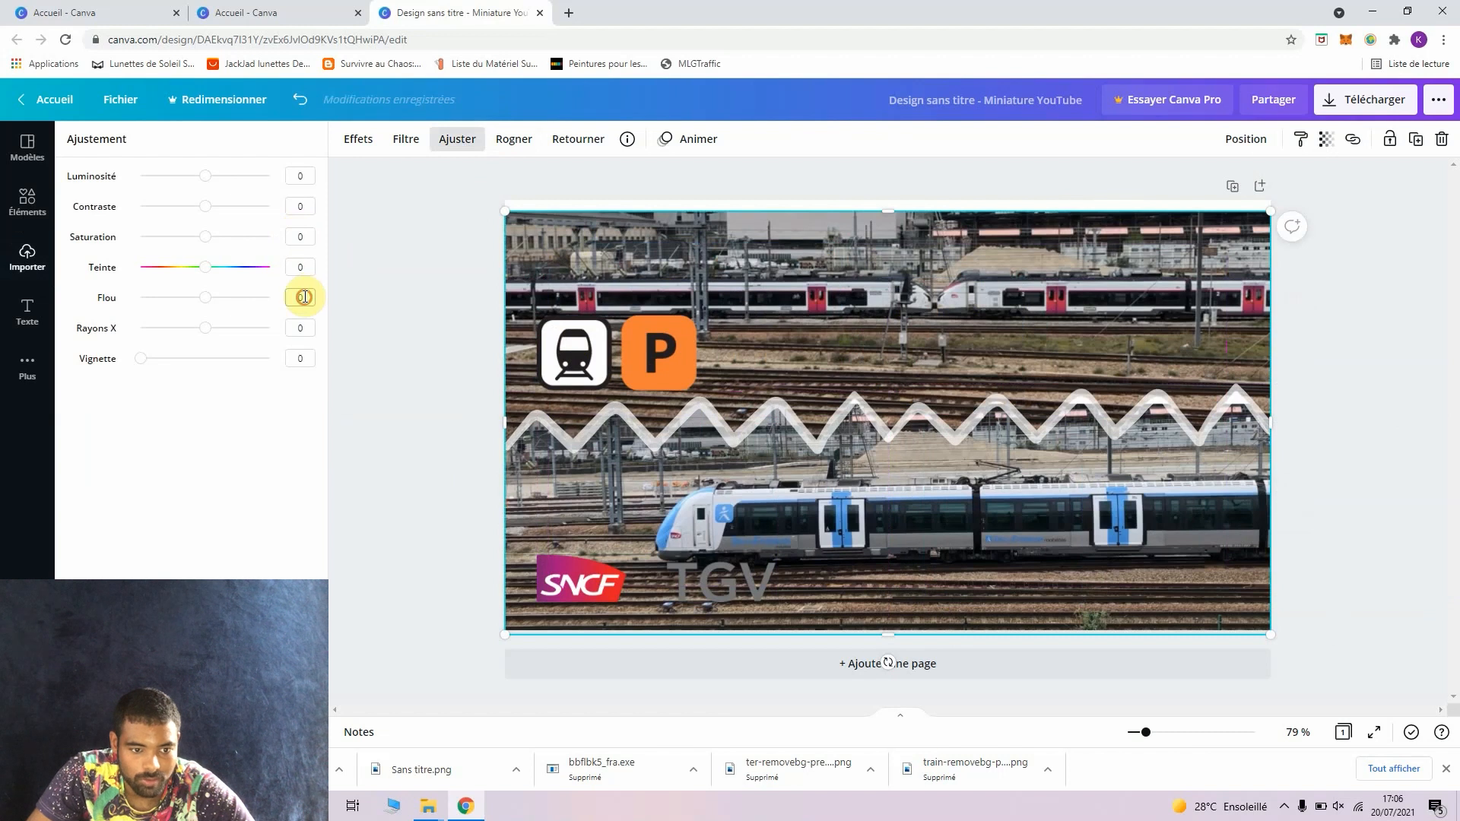
{"action": "key", "text": "Return"}
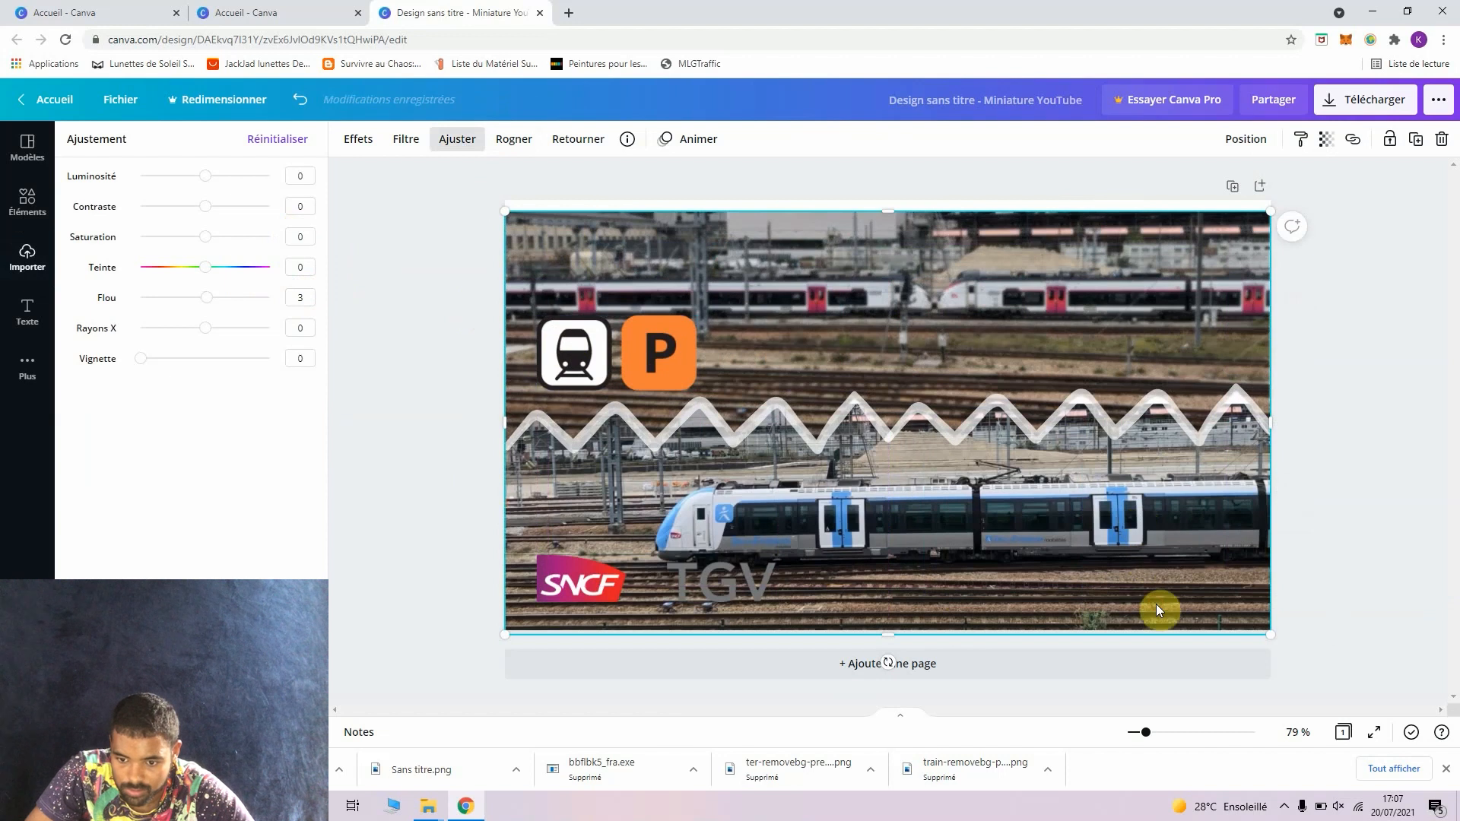
{"action": "left_click", "coordinate": [1451, 565]}
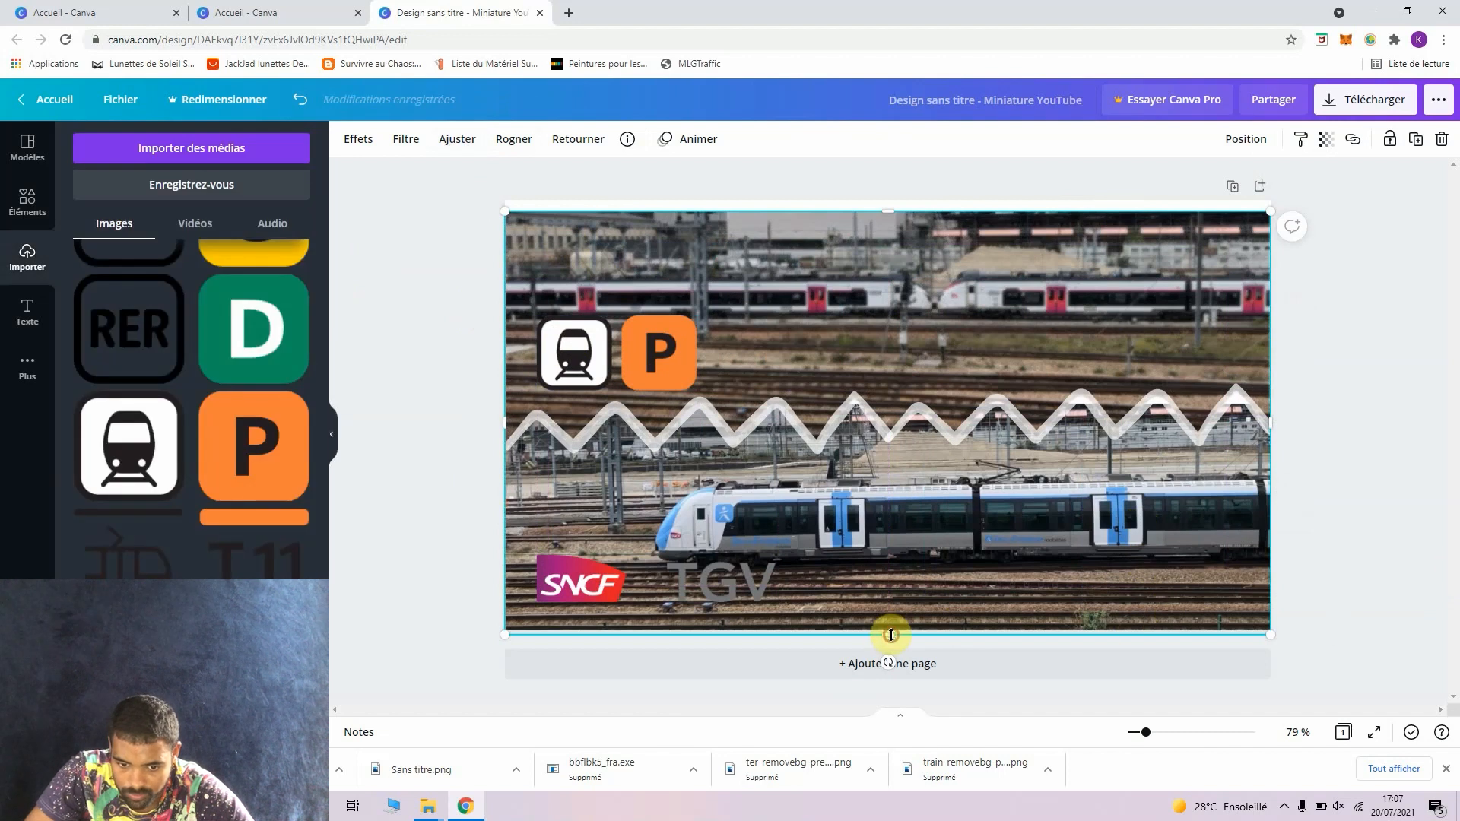
Set the blur of the blue train photo to 3.
{"action": "left_click_drag", "start_coordinate": [890, 635], "coordinate": [927, 624]}
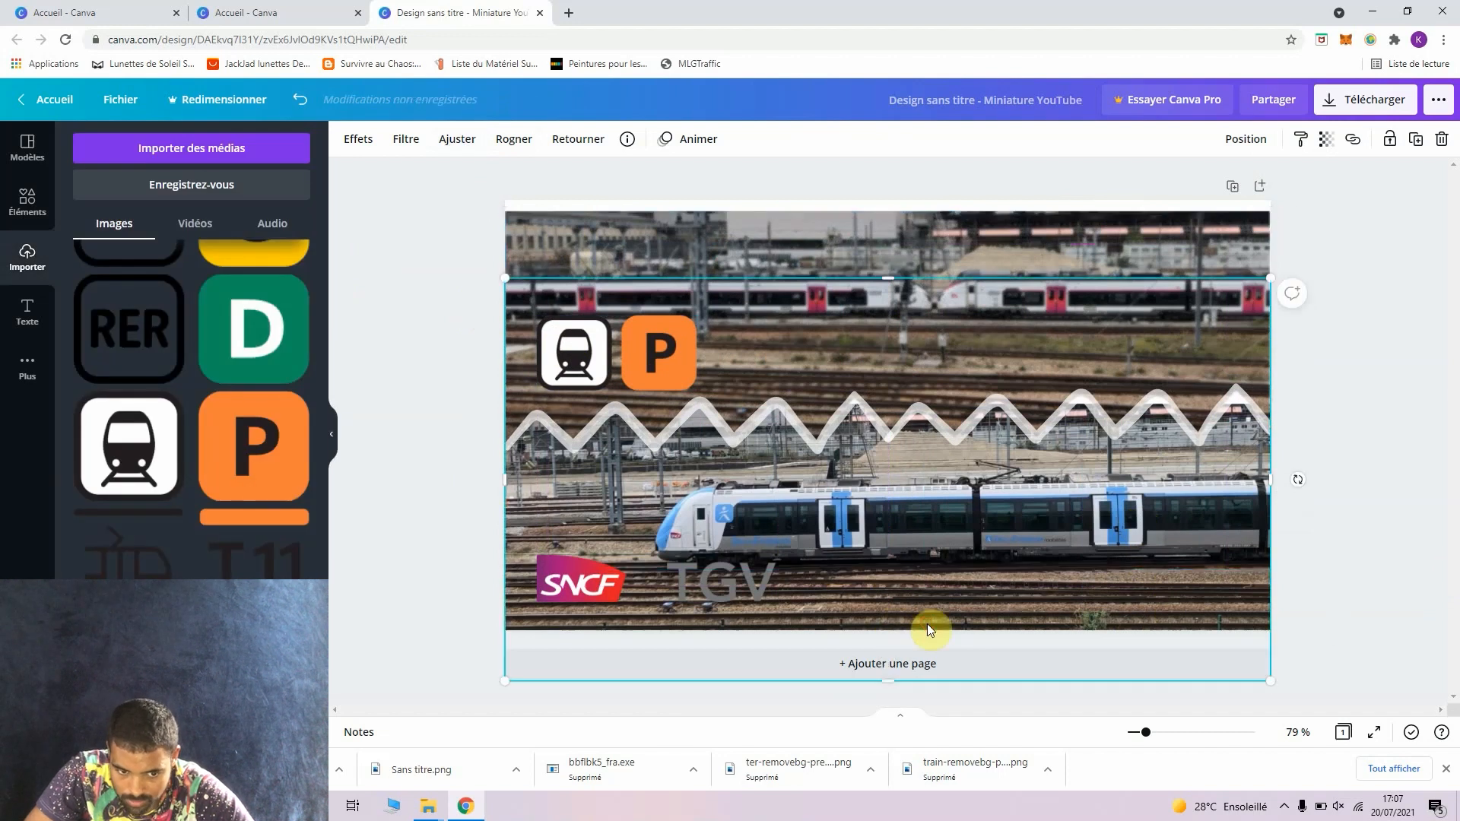
{"action": "left_click", "coordinate": [457, 139]}
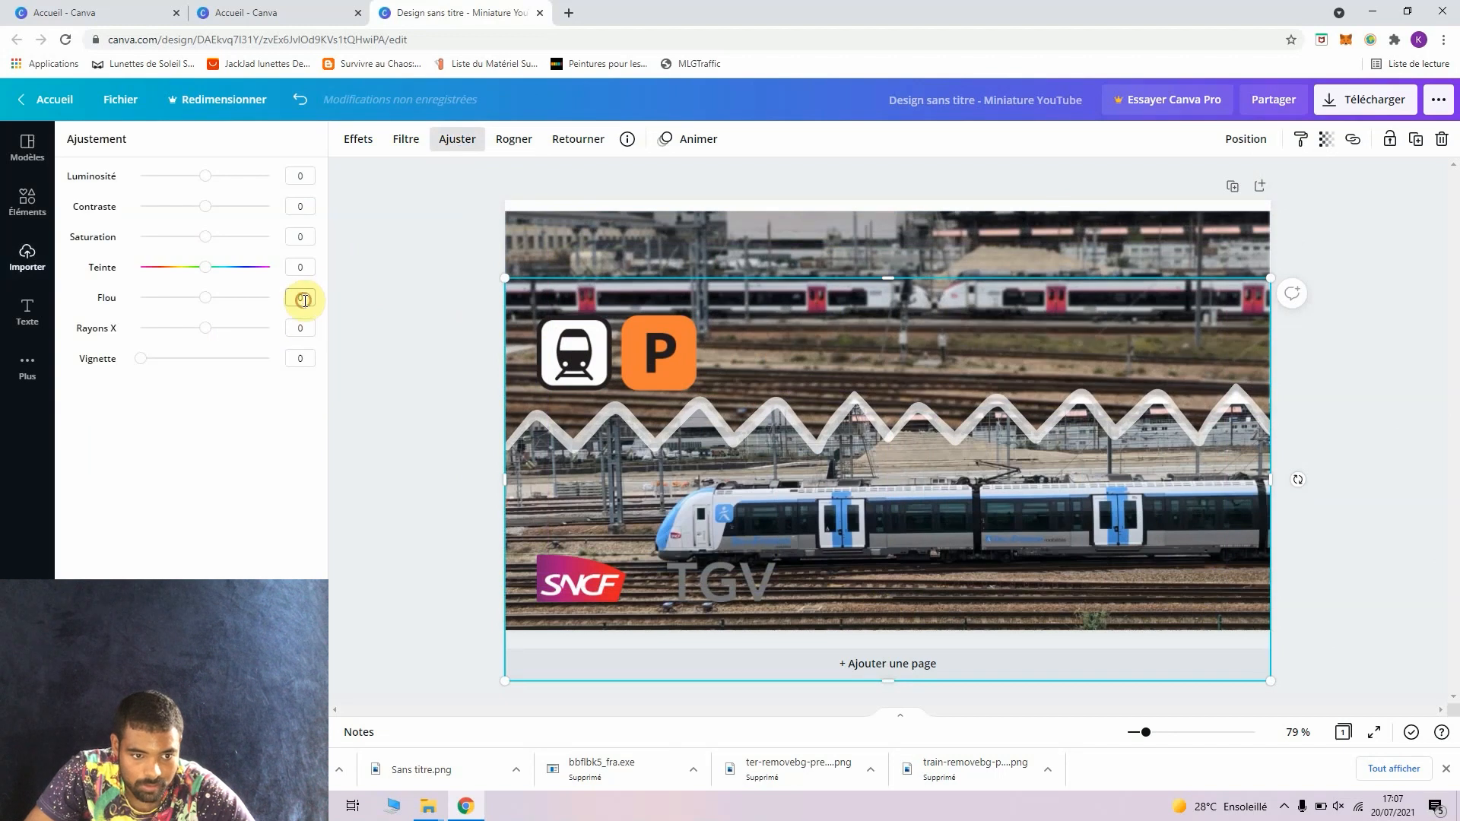
{"action": "key", "text": "Return"}
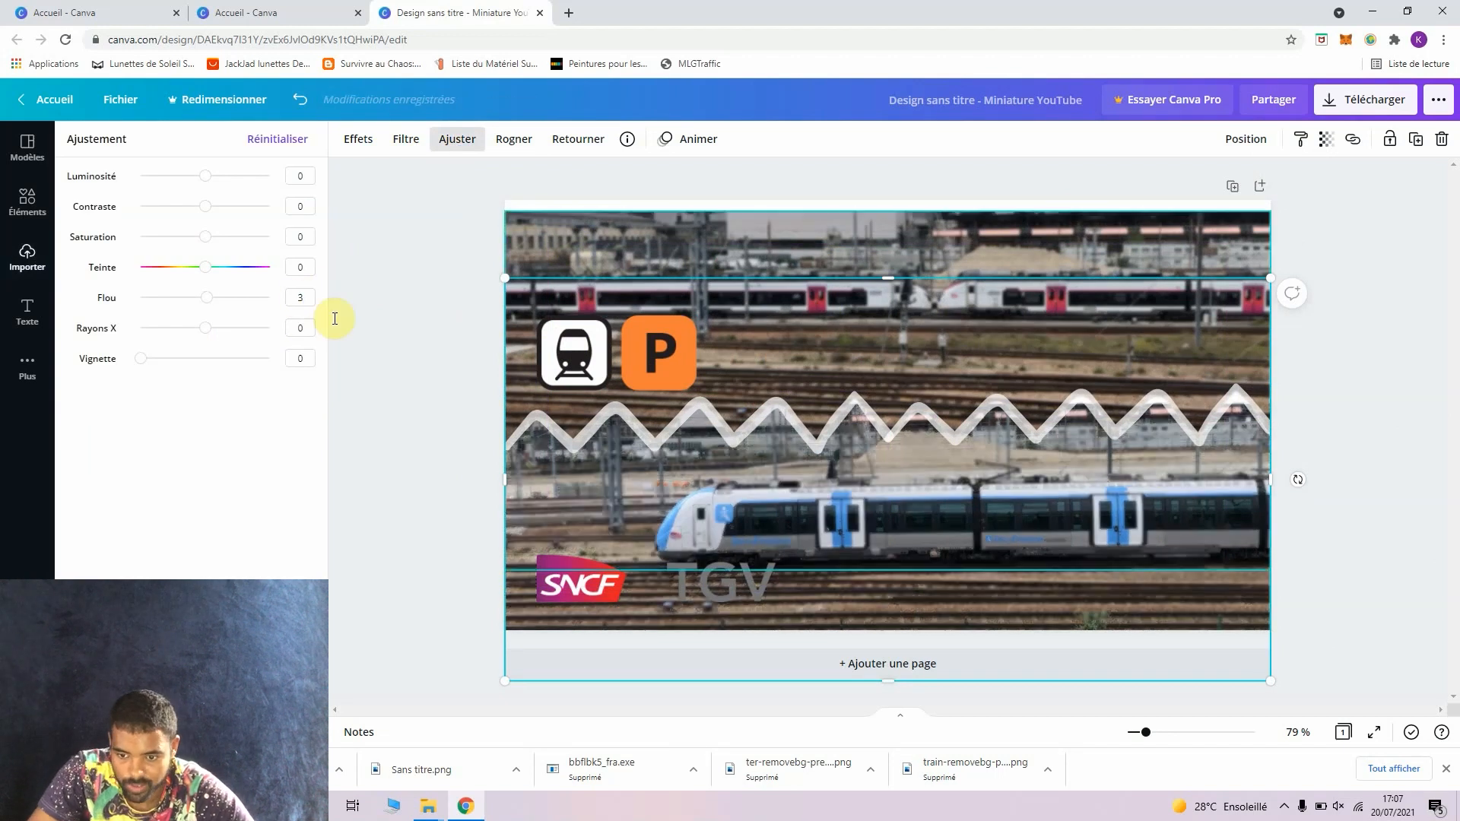
{"action": "left_click", "coordinate": [1356, 569]}
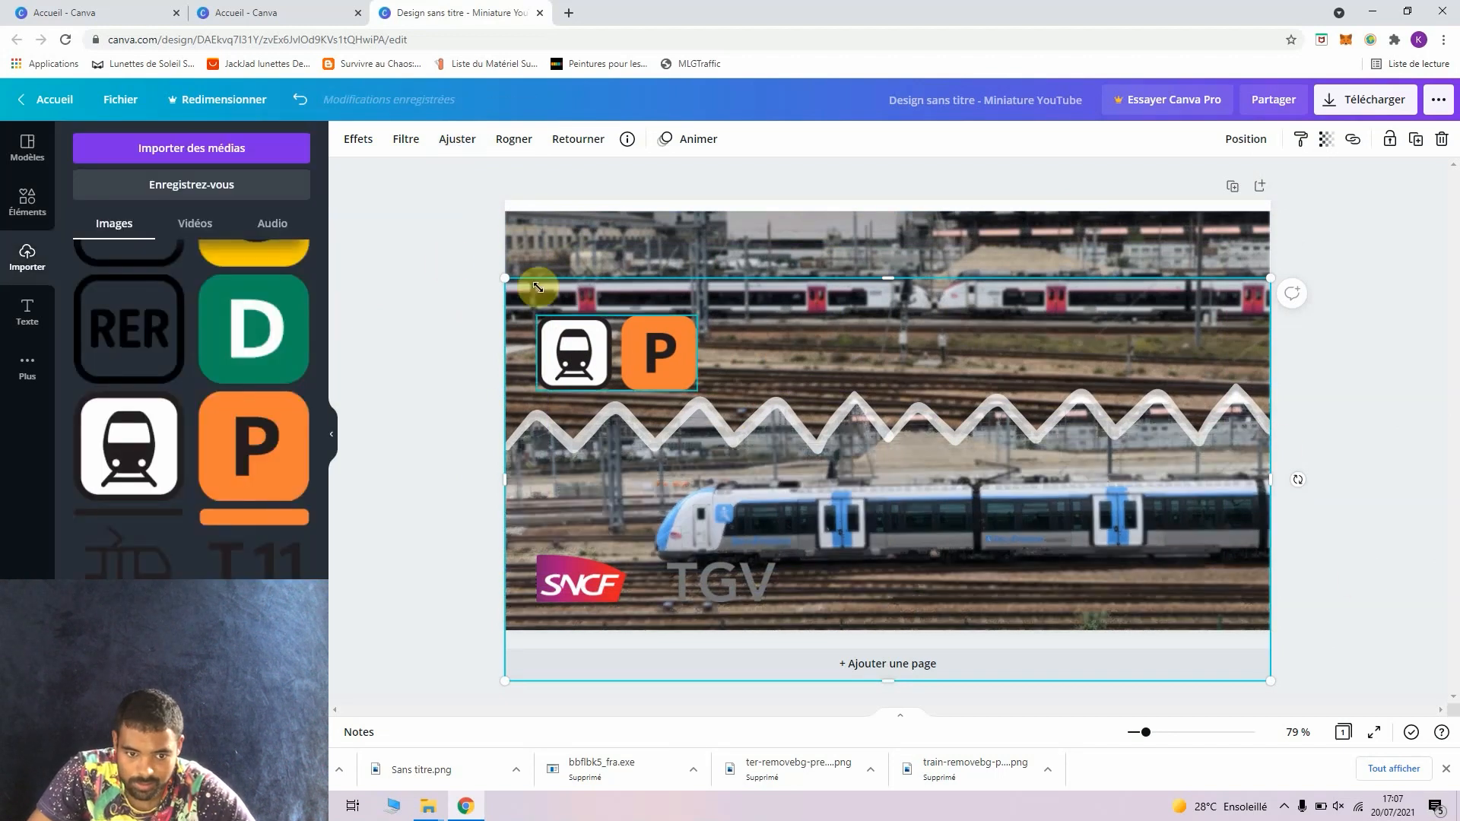
Shrink the train-and-P logo and move it below the blue train, and place a small TER Fluo logo above the zigzag's left end.
{"action": "left_click_drag", "start_coordinate": [566, 338], "coordinate": [891, 588]}
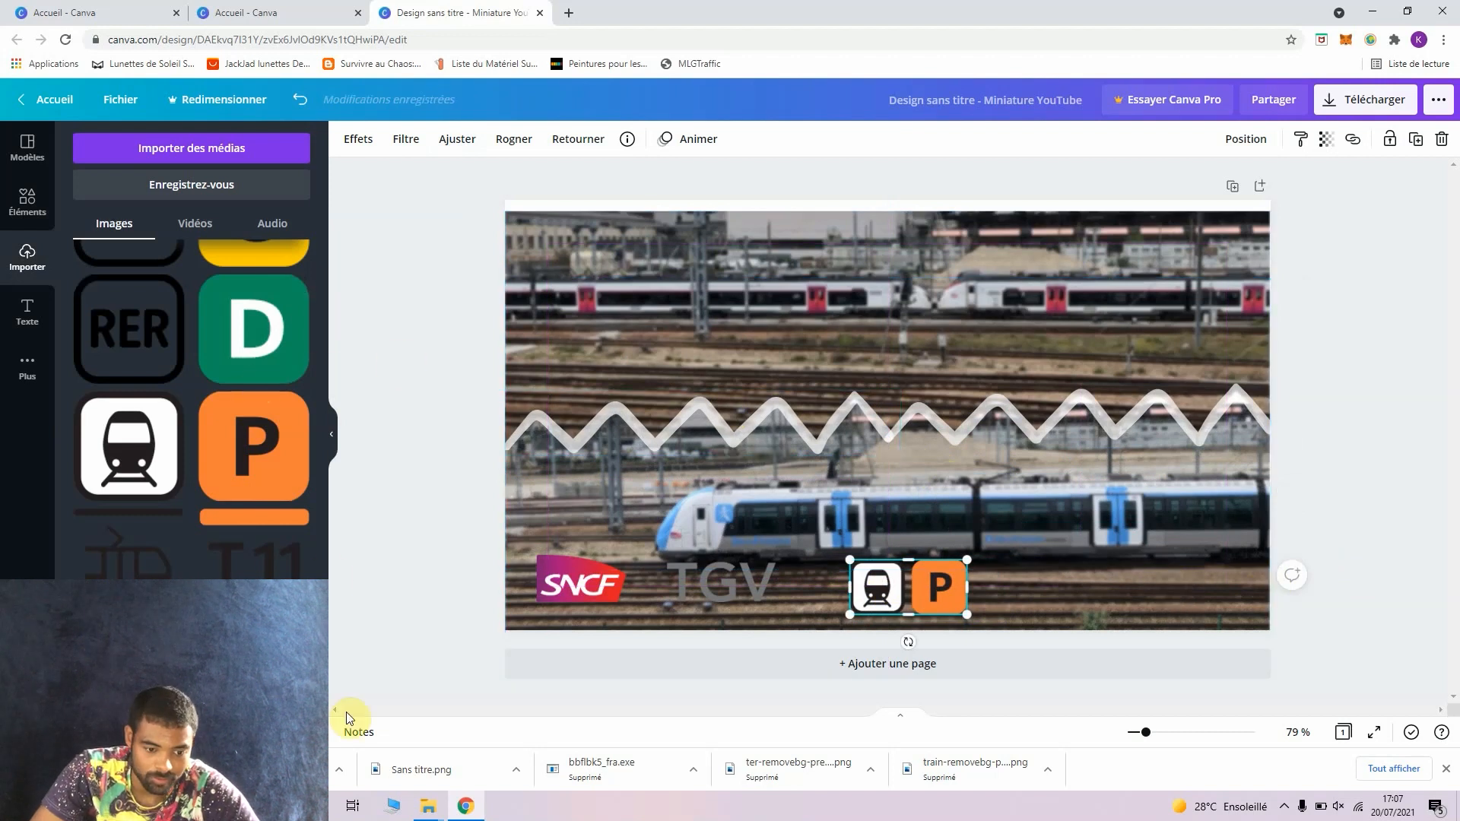
{"action": "scroll", "coordinate": [328, 671], "scroll_direction": "up", "scroll_amount": 3}
{"action": "scroll", "coordinate": [330, 692], "scroll_direction": "down", "scroll_amount": 4}
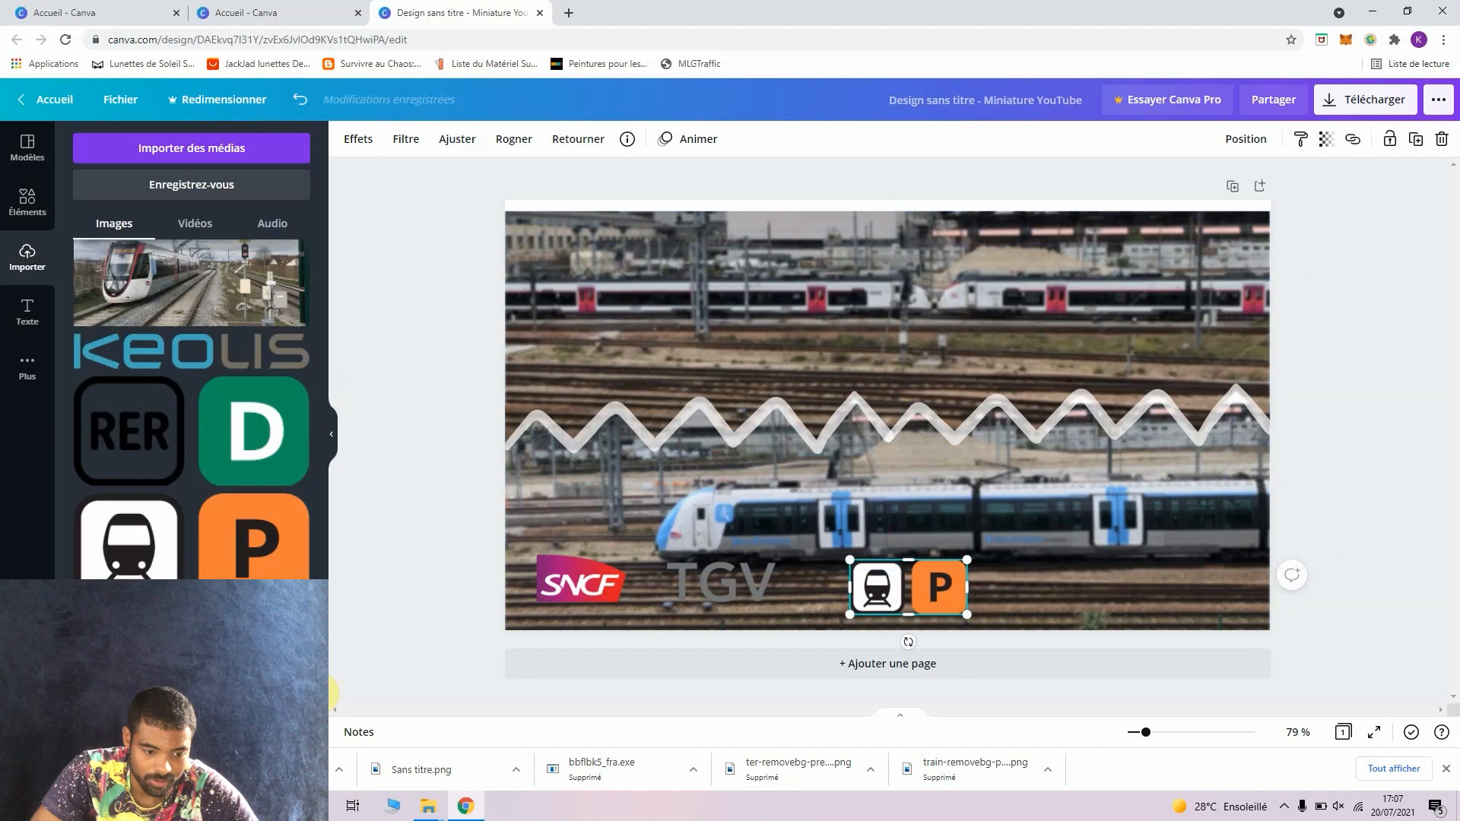
{"action": "scroll", "coordinate": [190, 441], "scroll_direction": "down", "scroll_amount": 10}
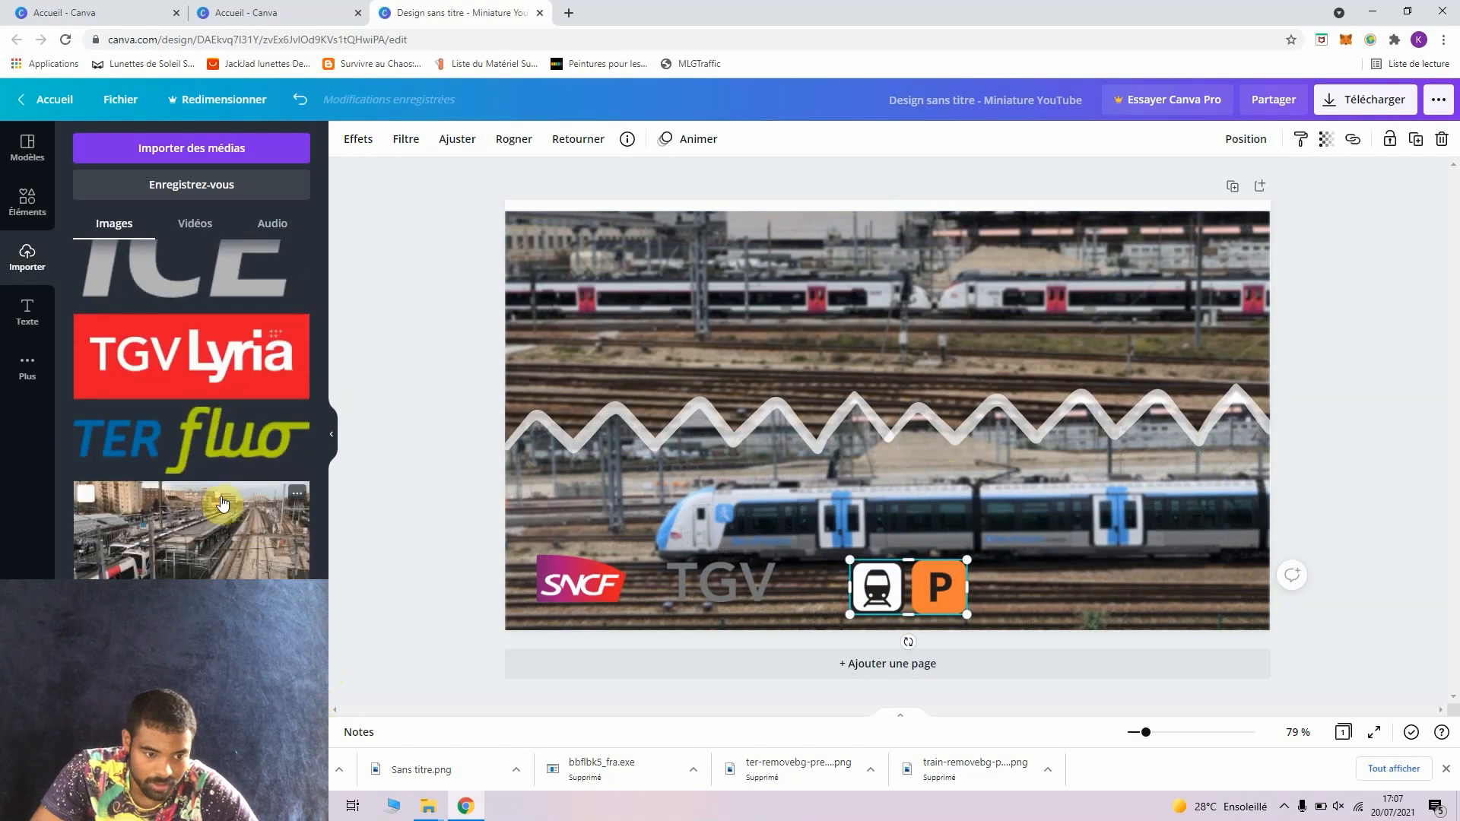
{"action": "left_click_drag", "start_coordinate": [181, 441], "coordinate": [853, 424]}
{"action": "left_click_drag", "start_coordinate": [759, 393], "coordinate": [634, 359]}
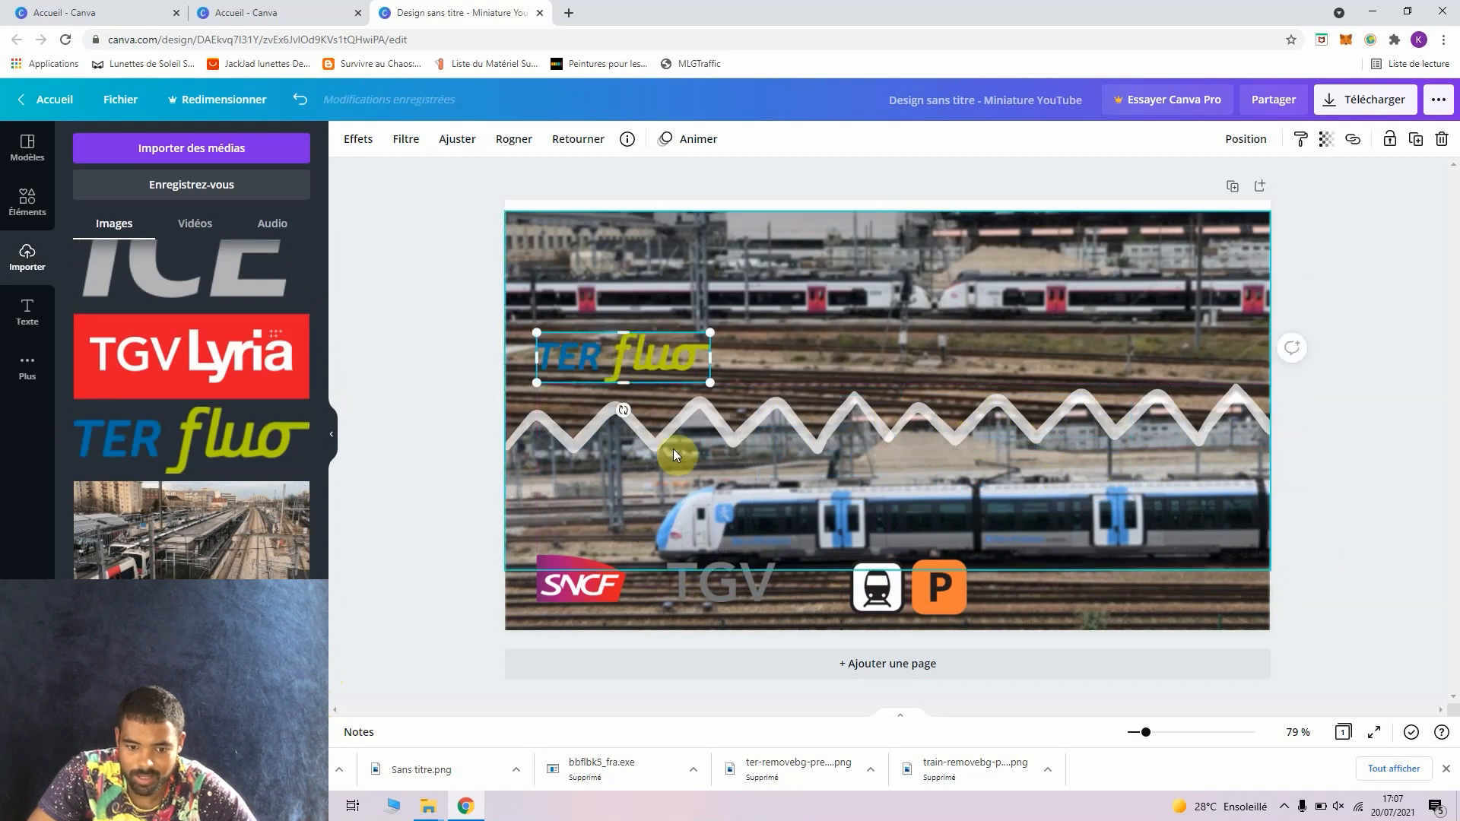
Delete the SNCF TGV logo and place a reduced Transilien SNCF logo in the page's lower-left corner.
{"action": "left_click", "coordinate": [658, 591]}
{"action": "key", "text": "Delete"}
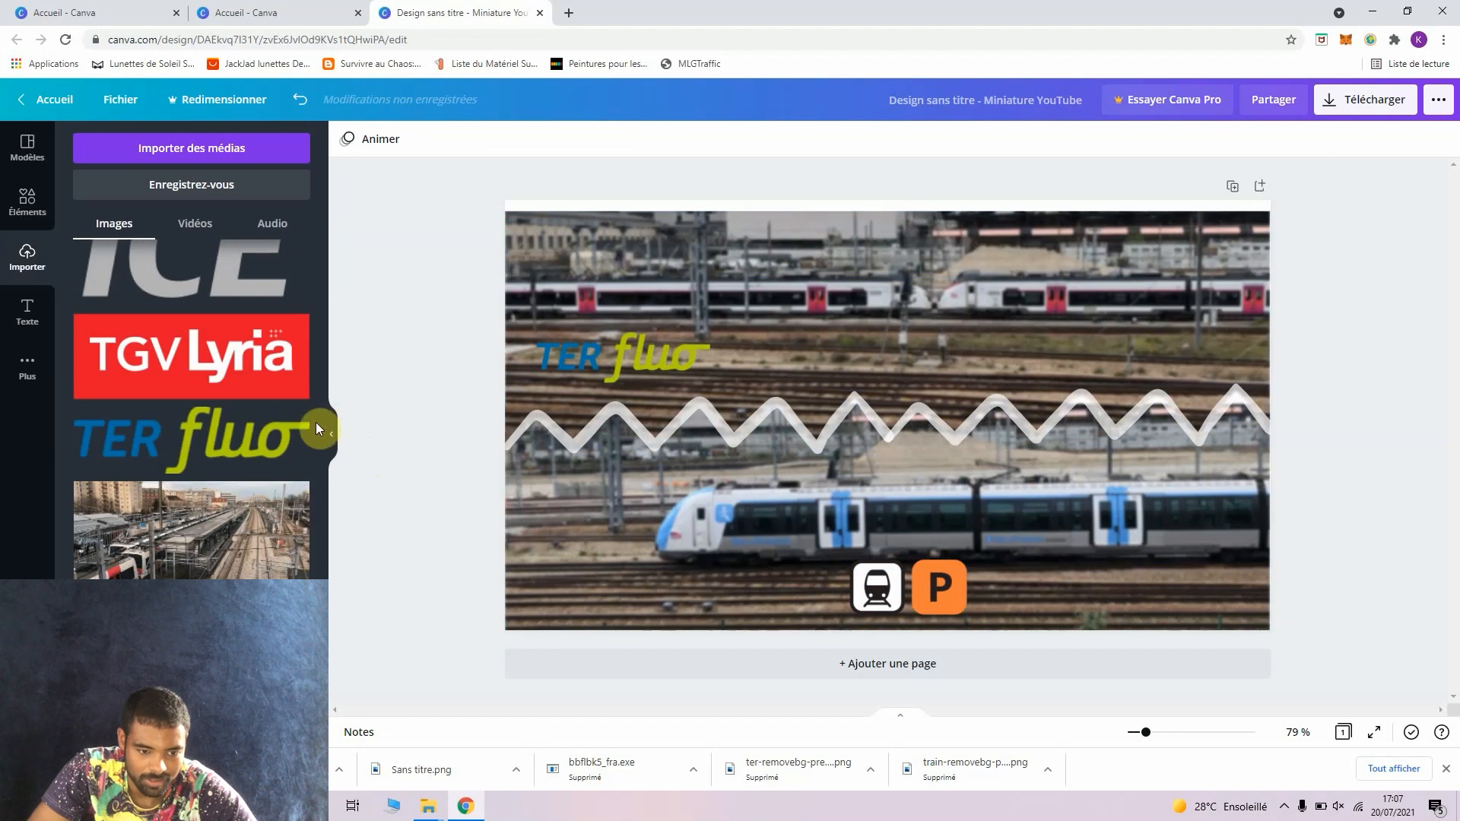
{"action": "left_click_drag", "start_coordinate": [327, 655], "coordinate": [327, 694]}
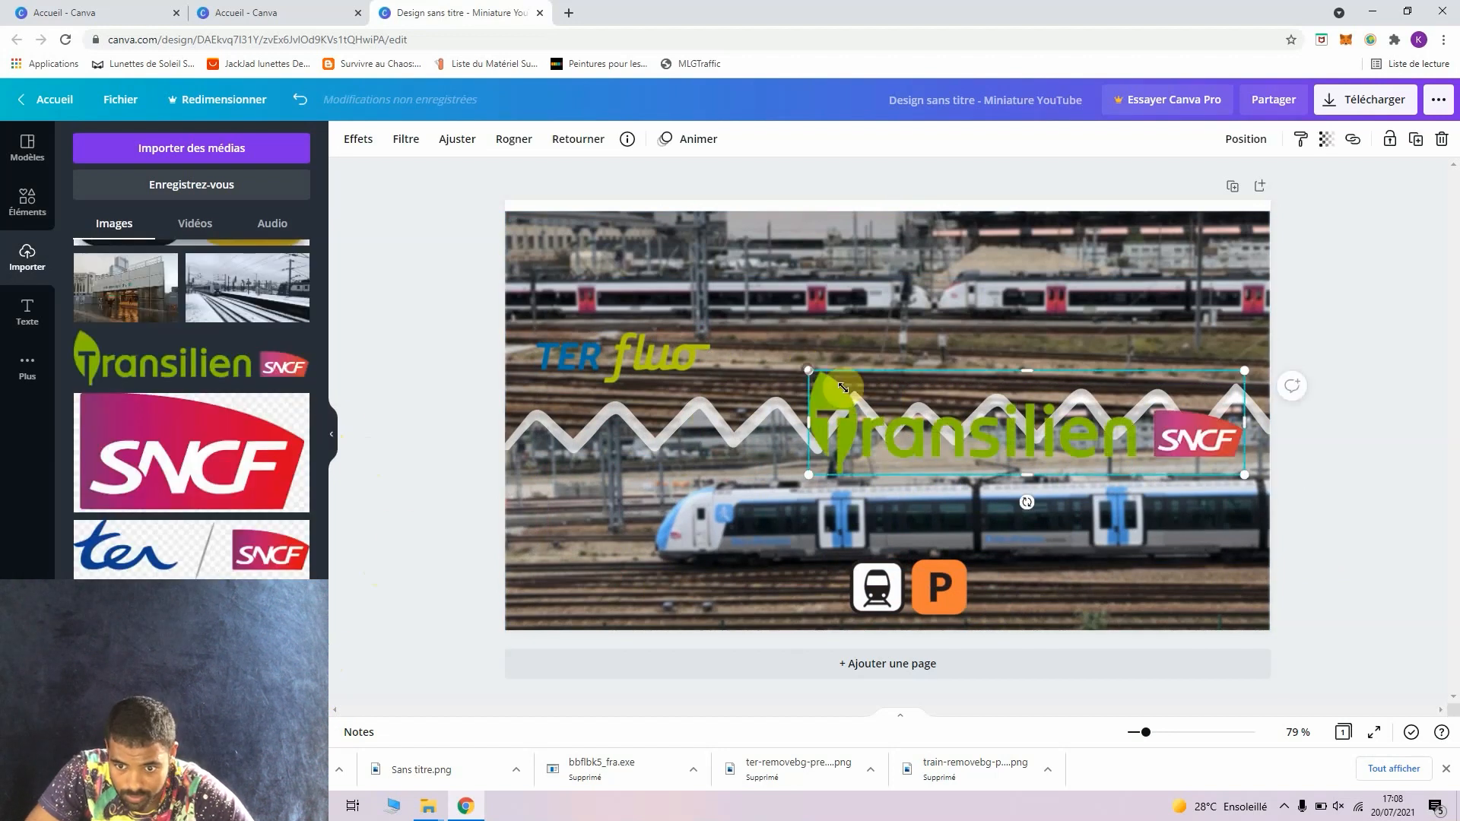
{"action": "left_click_drag", "start_coordinate": [811, 371], "coordinate": [1027, 423]}
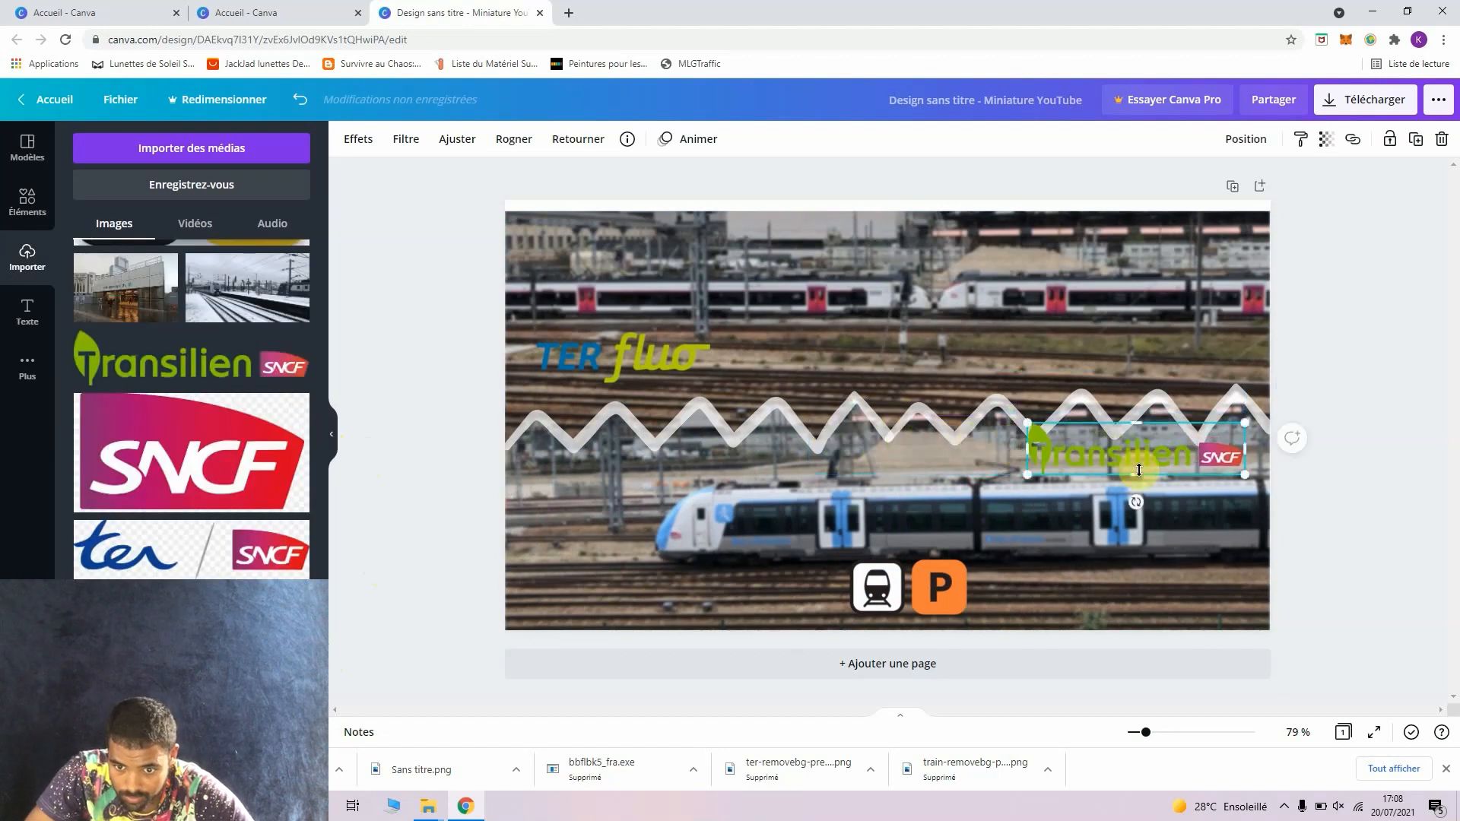
{"action": "left_click_drag", "start_coordinate": [1133, 458], "coordinate": [630, 591]}
{"action": "left_click", "coordinate": [883, 582]}
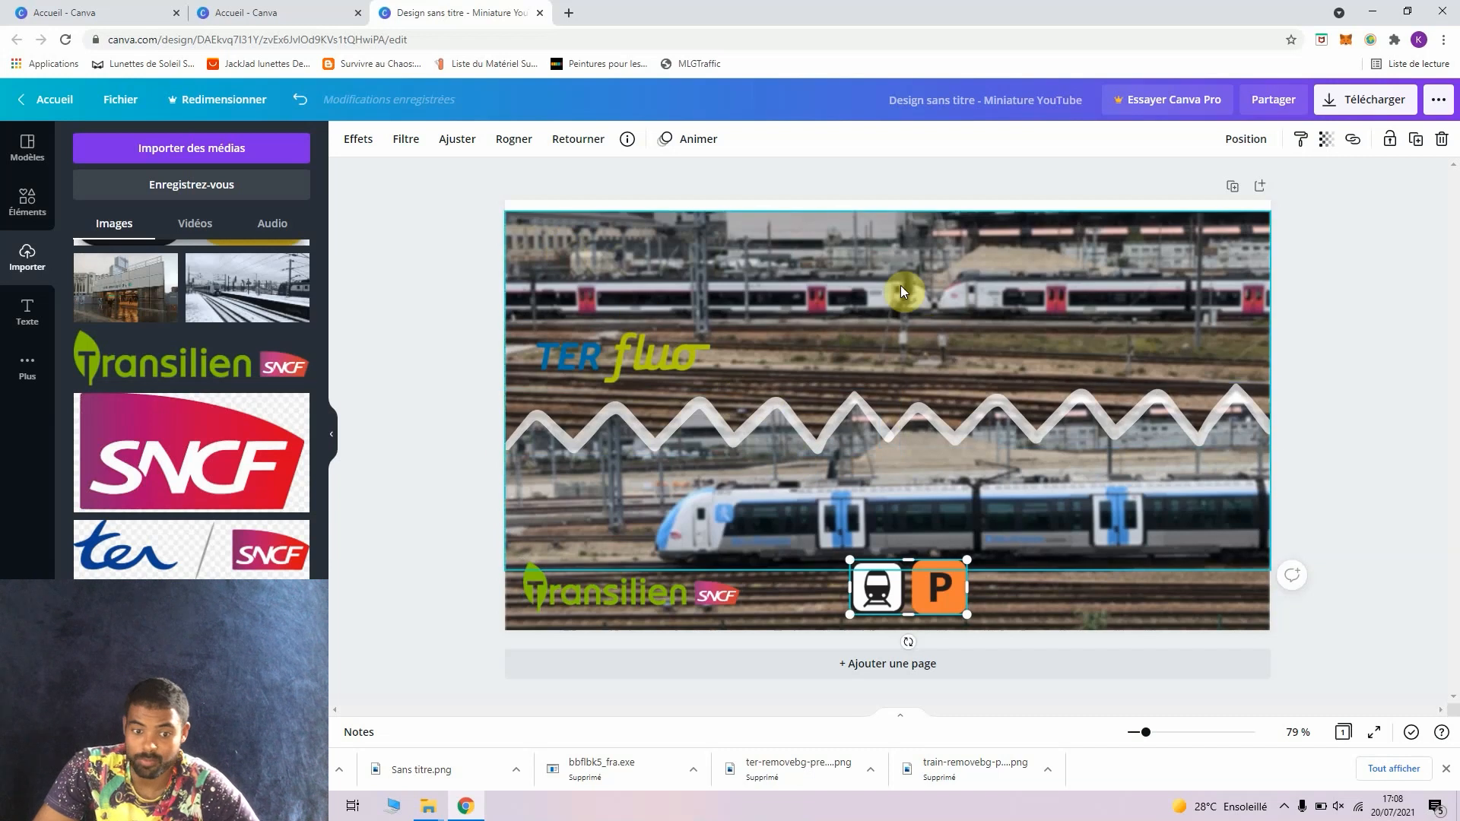
Add the text "SPOT EN GARE" in a light colour from the "C'est les vacances !" font combination, placed just above the zigzag's centre.
{"action": "left_click", "coordinate": [22, 202]}
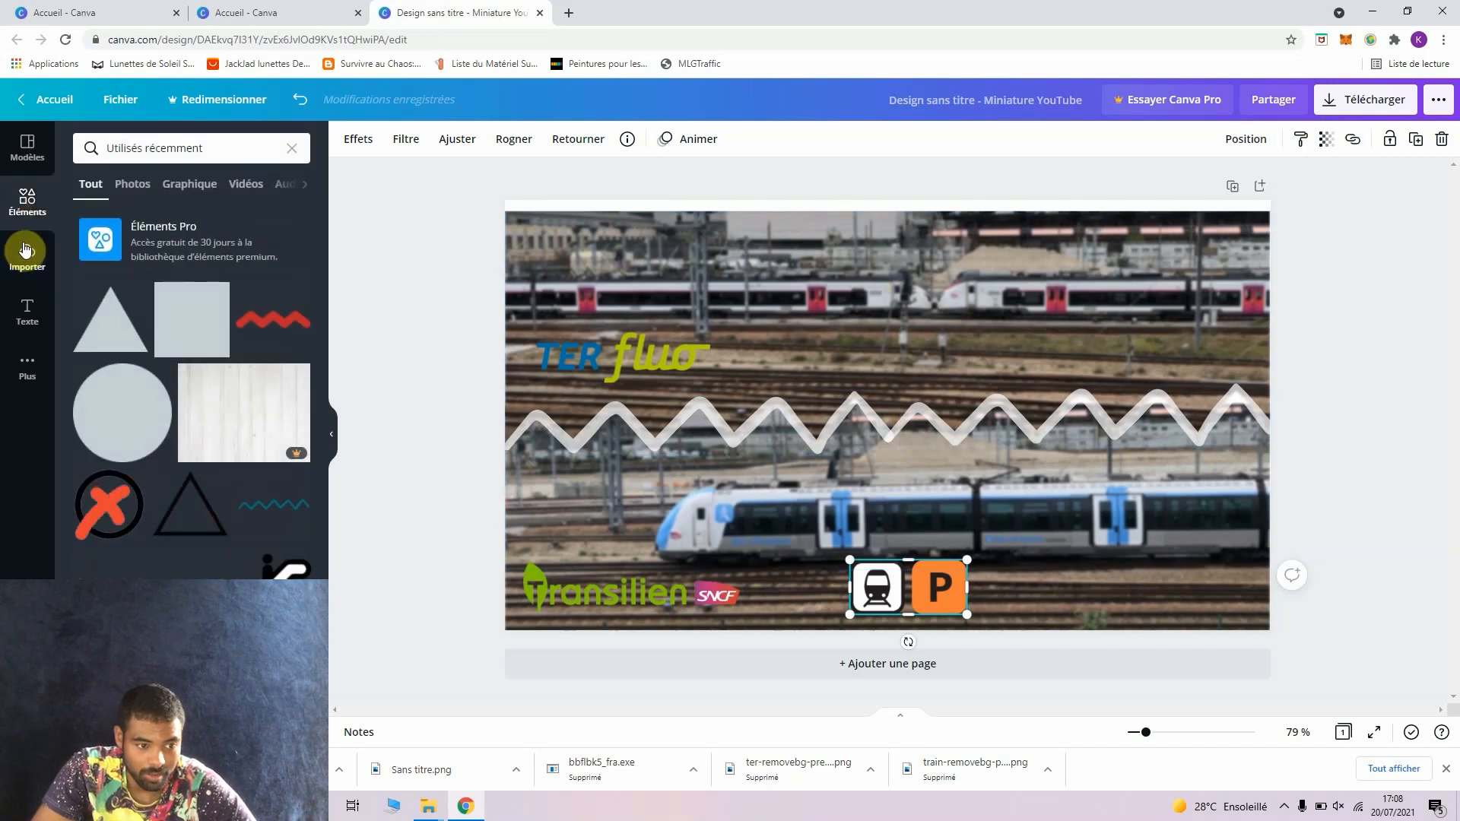
{"action": "left_click", "coordinate": [34, 307]}
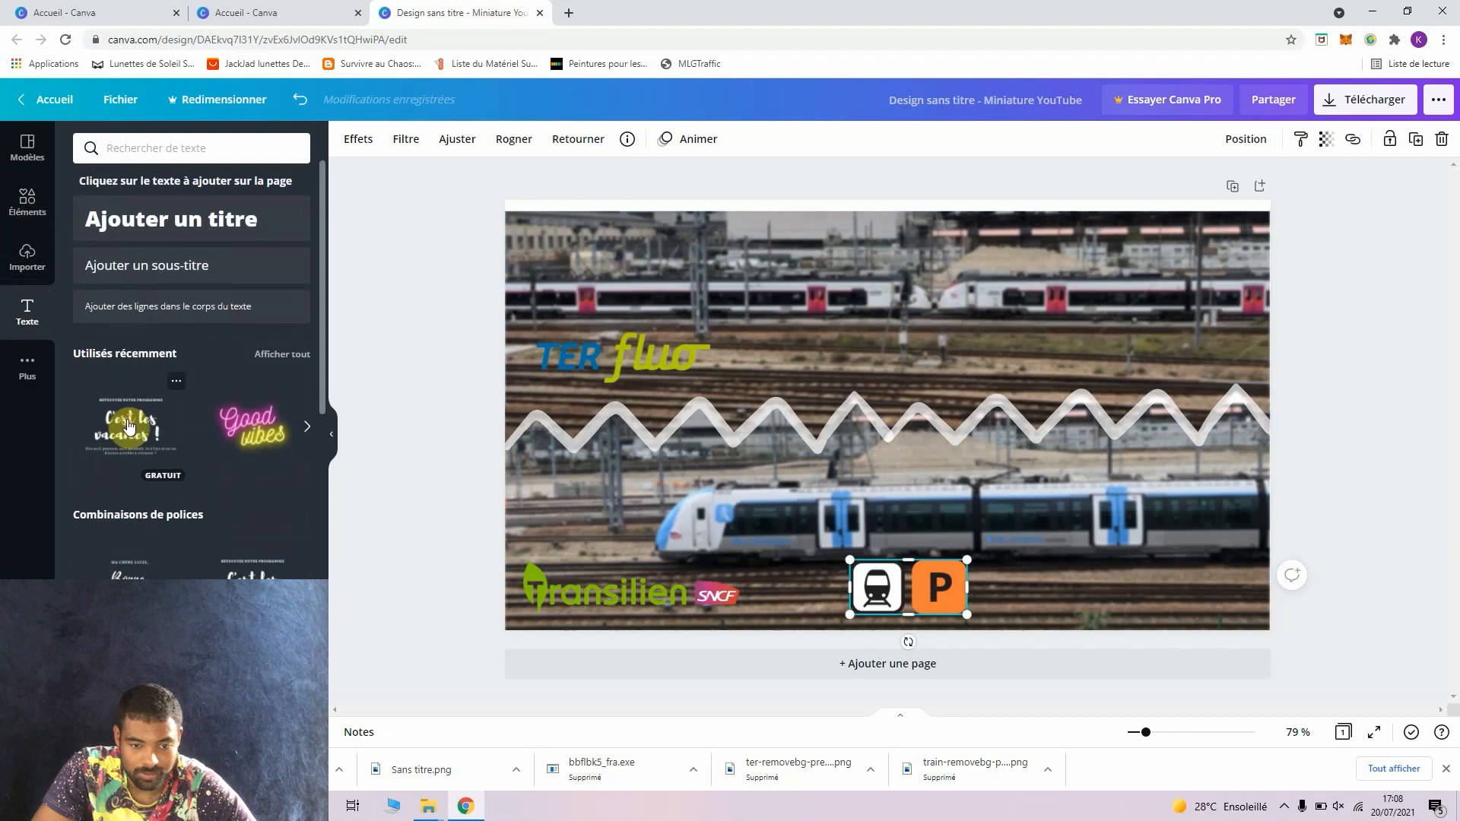
{"action": "left_click", "coordinate": [177, 455]}
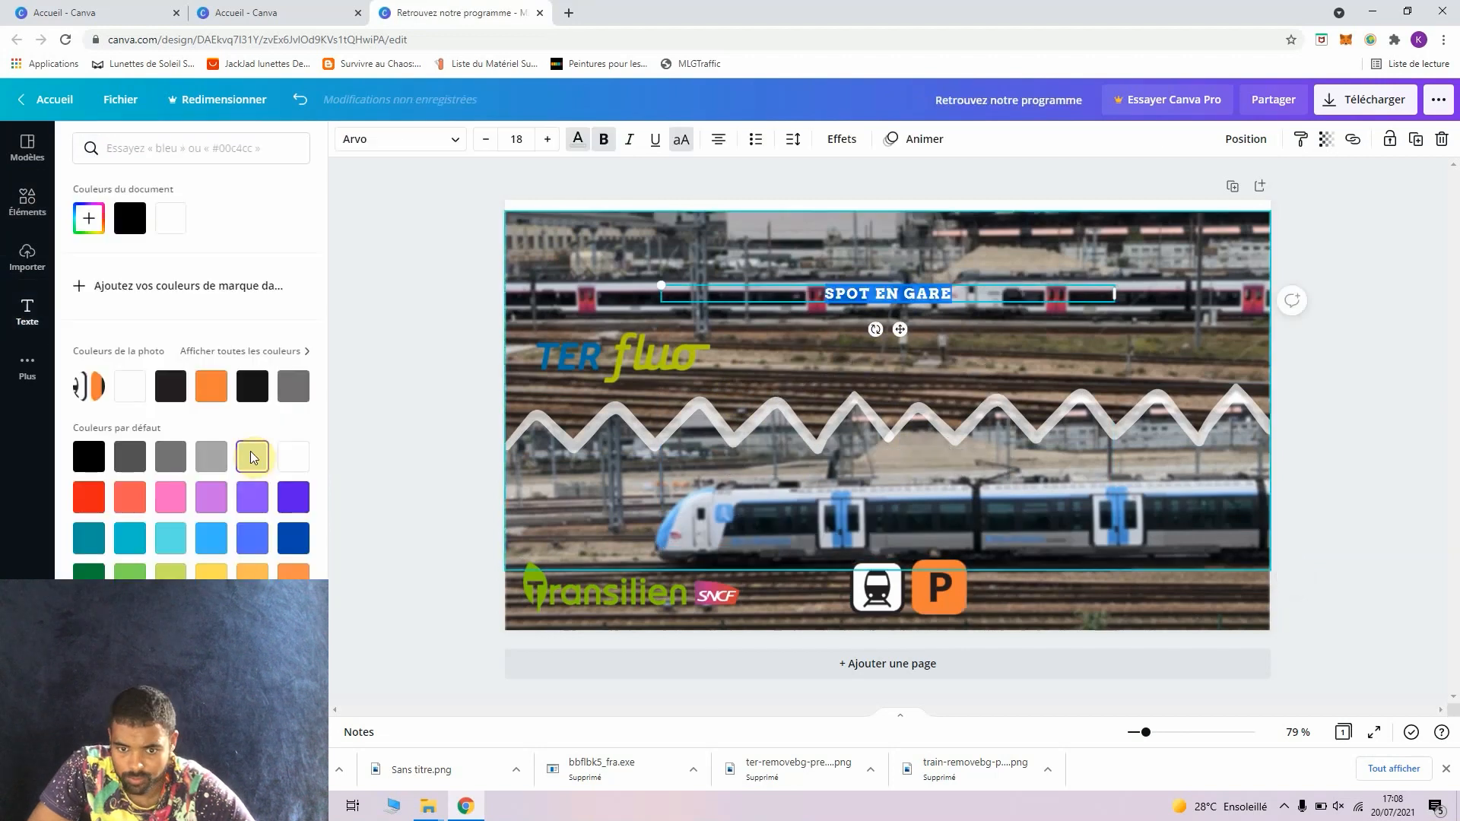
{"action": "left_click", "coordinate": [888, 348]}
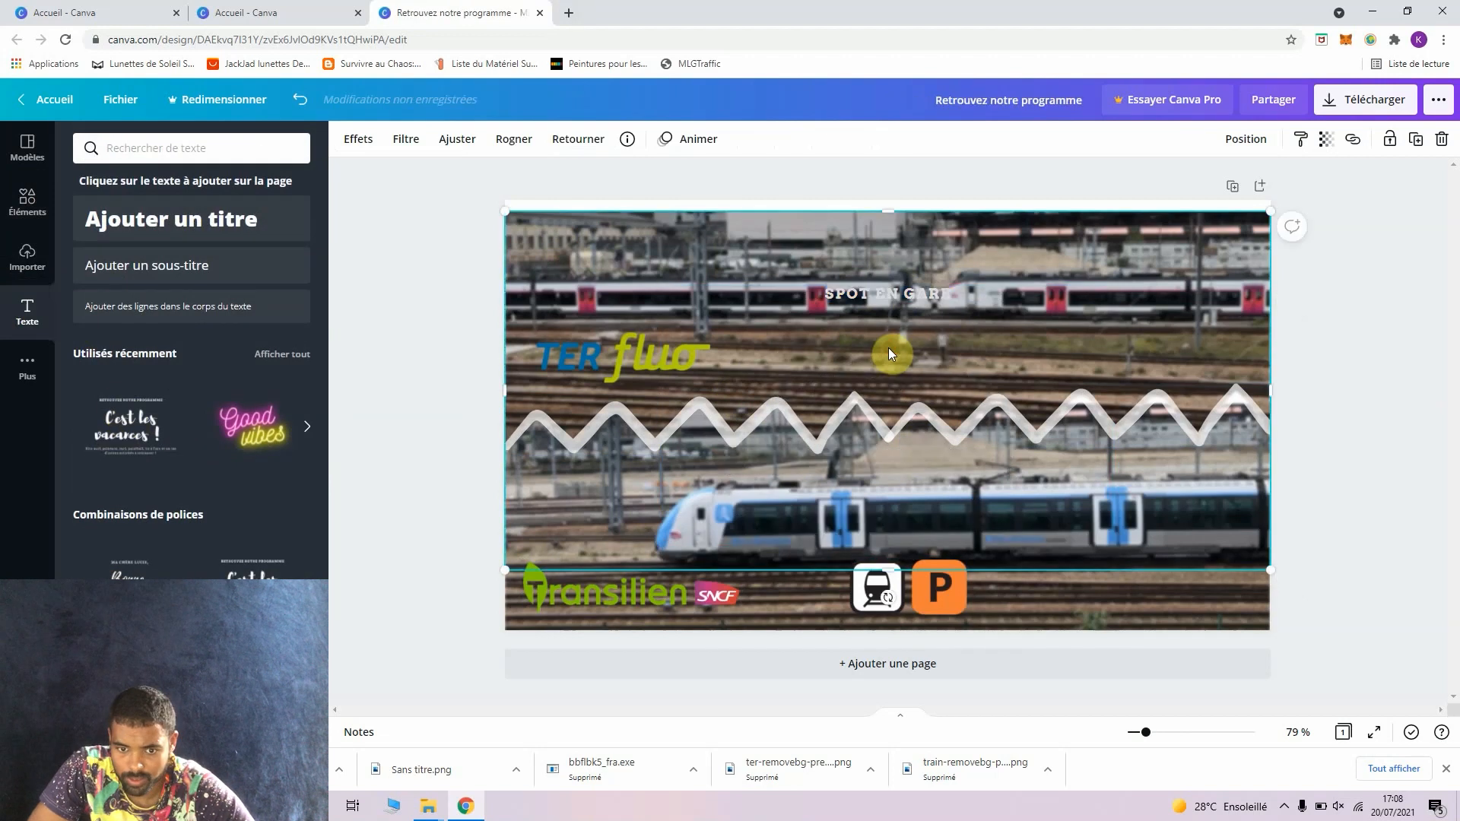
{"action": "left_click", "coordinate": [905, 292]}
{"action": "left_click_drag", "start_coordinate": [905, 292], "coordinate": [898, 344]}
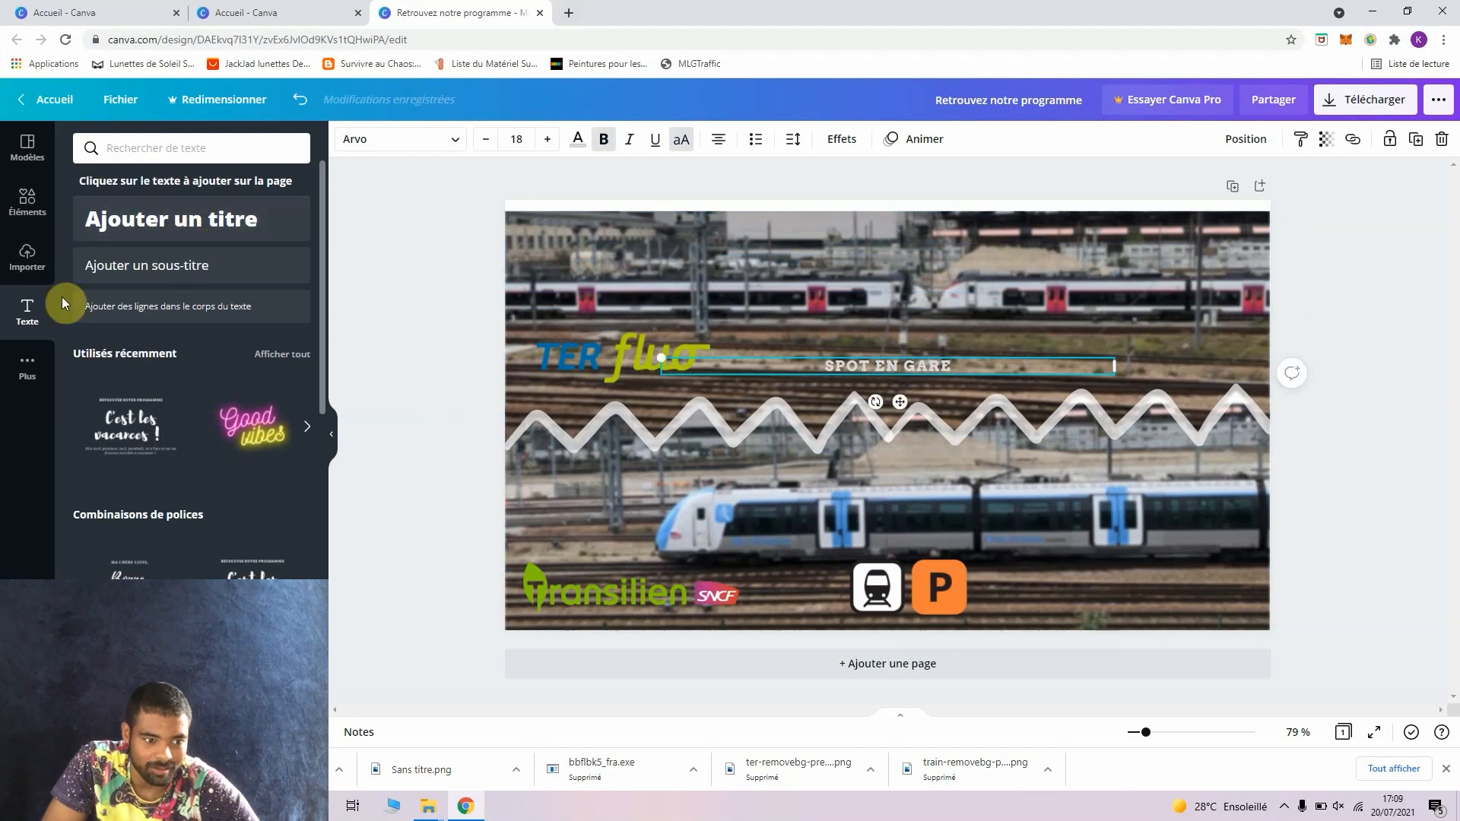
Duplicate the "SPOT EN GARE" text, move the copy just below the zigzag and change its wording to "SPOT EN LIGNE".
{"action": "right_click", "coordinate": [867, 369]}
{"action": "left_click", "coordinate": [922, 390]}
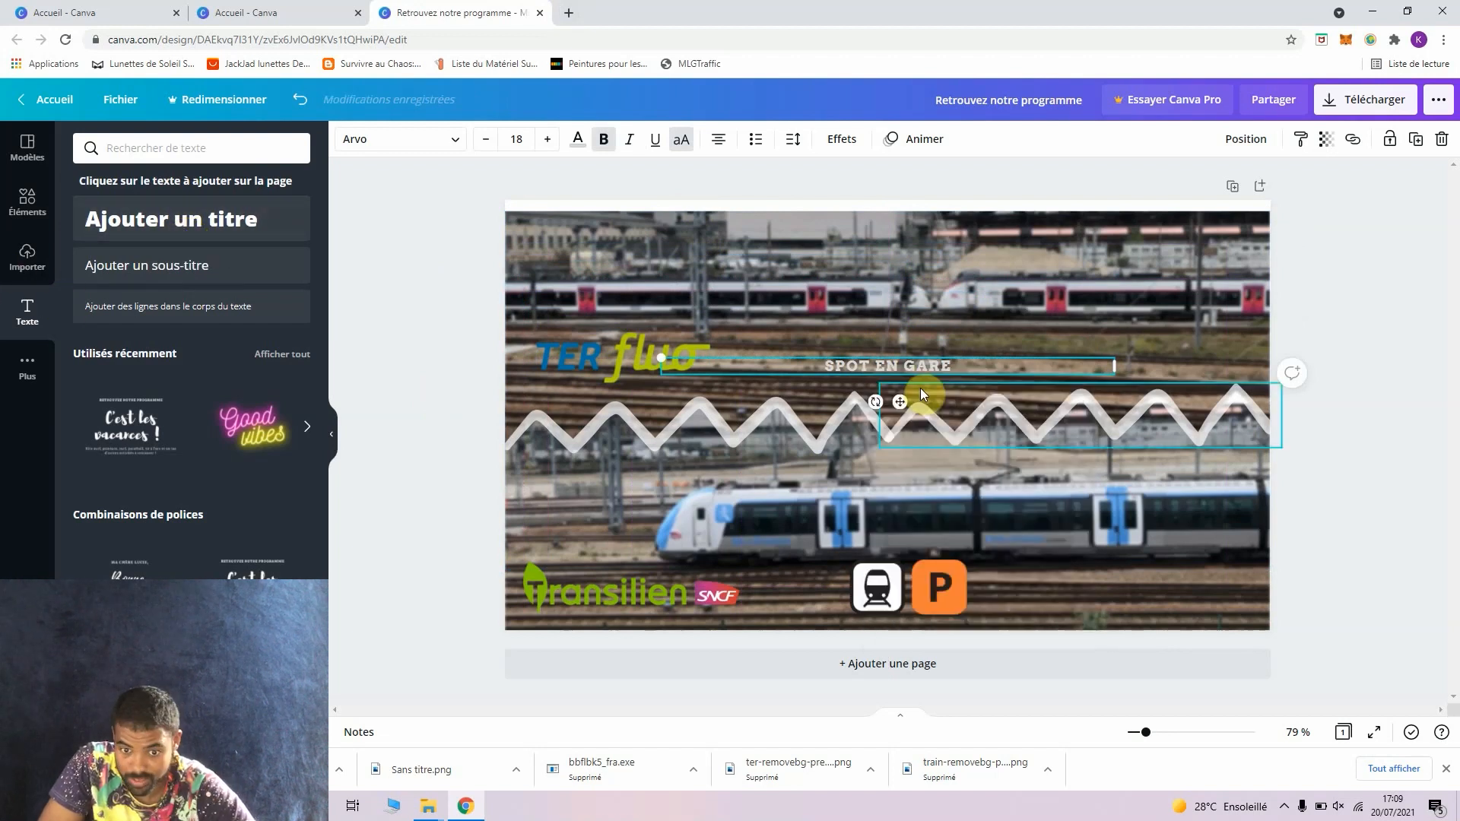
{"action": "key", "text": "ctrl+v"}
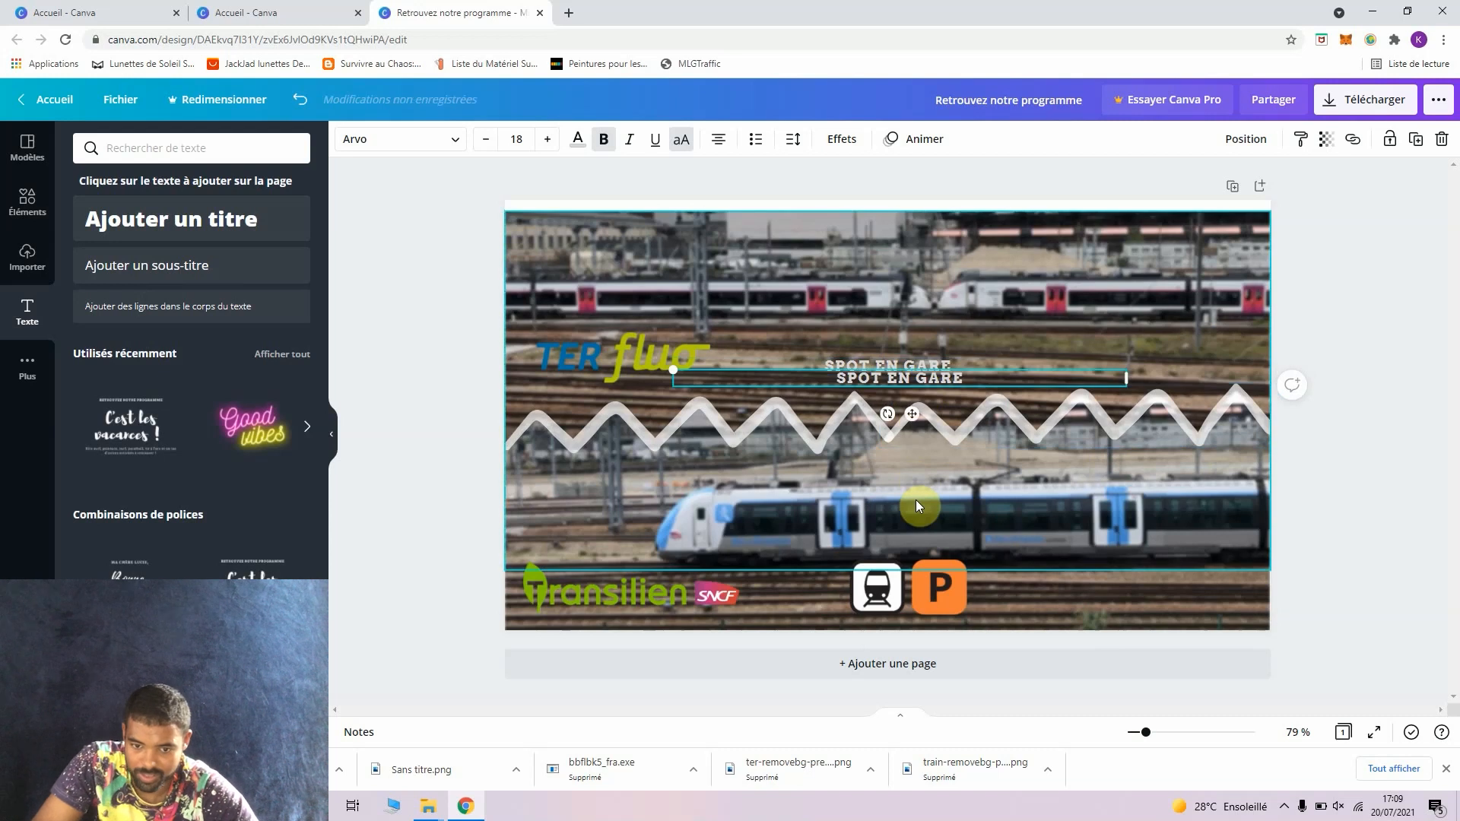
{"action": "left_click_drag", "start_coordinate": [920, 379], "coordinate": [901, 476]}
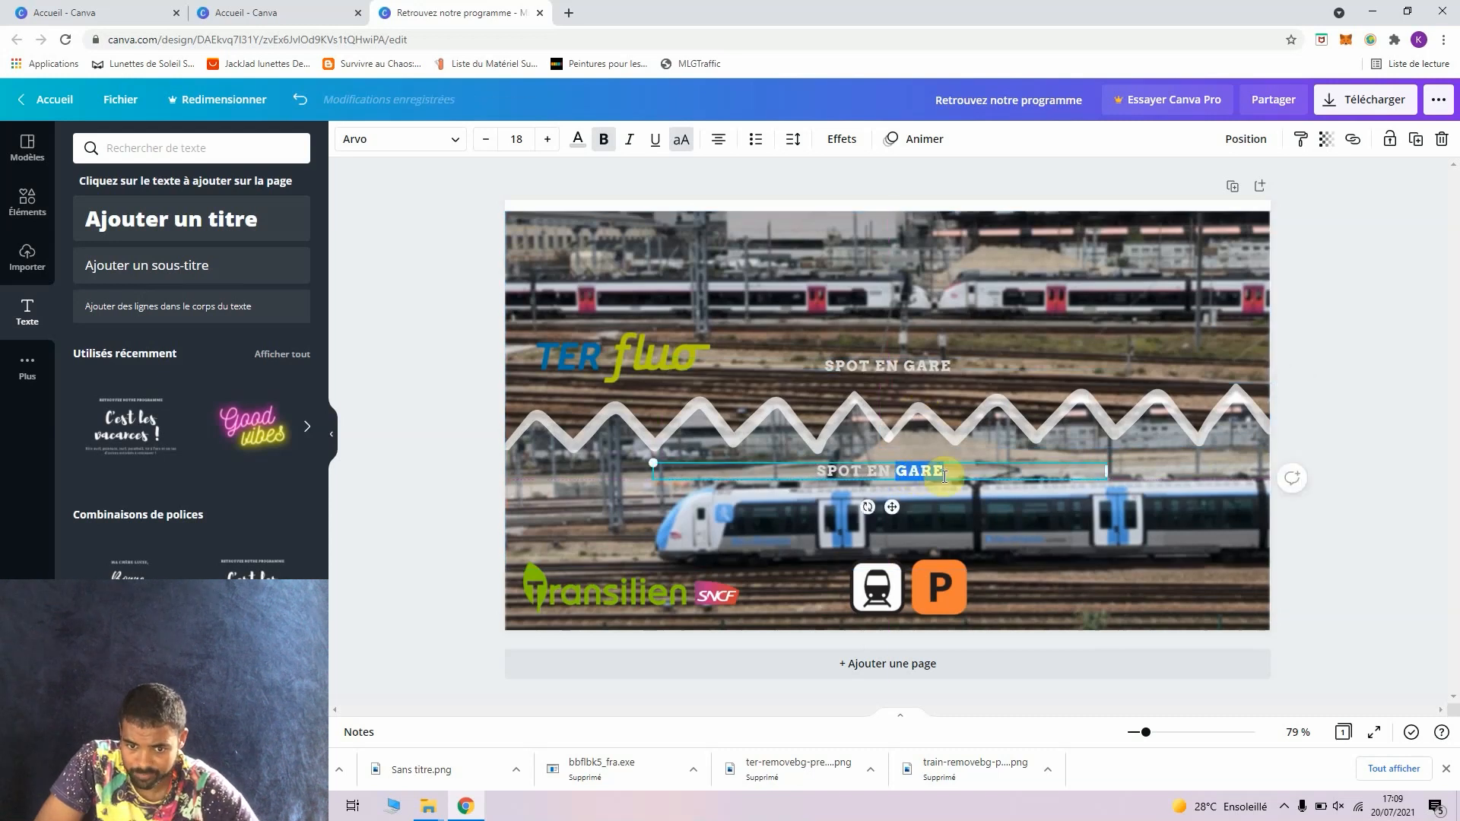
{"action": "double_click", "coordinate": [896, 479]}
{"action": "type", "text": "SPOT EN L"}
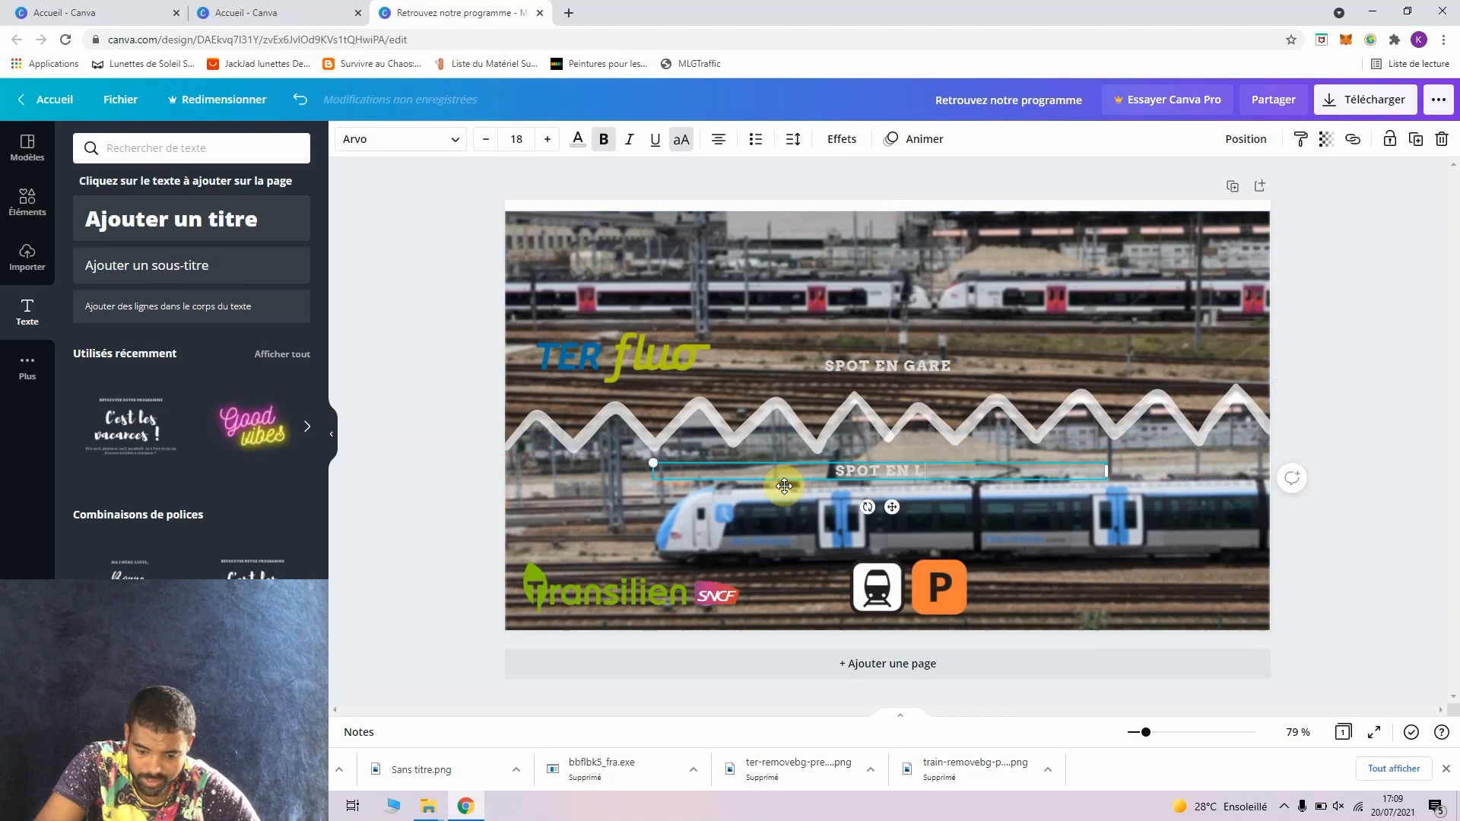
{"action": "type", "text": "IGNE"}
{"action": "left_click", "coordinate": [1076, 328]}
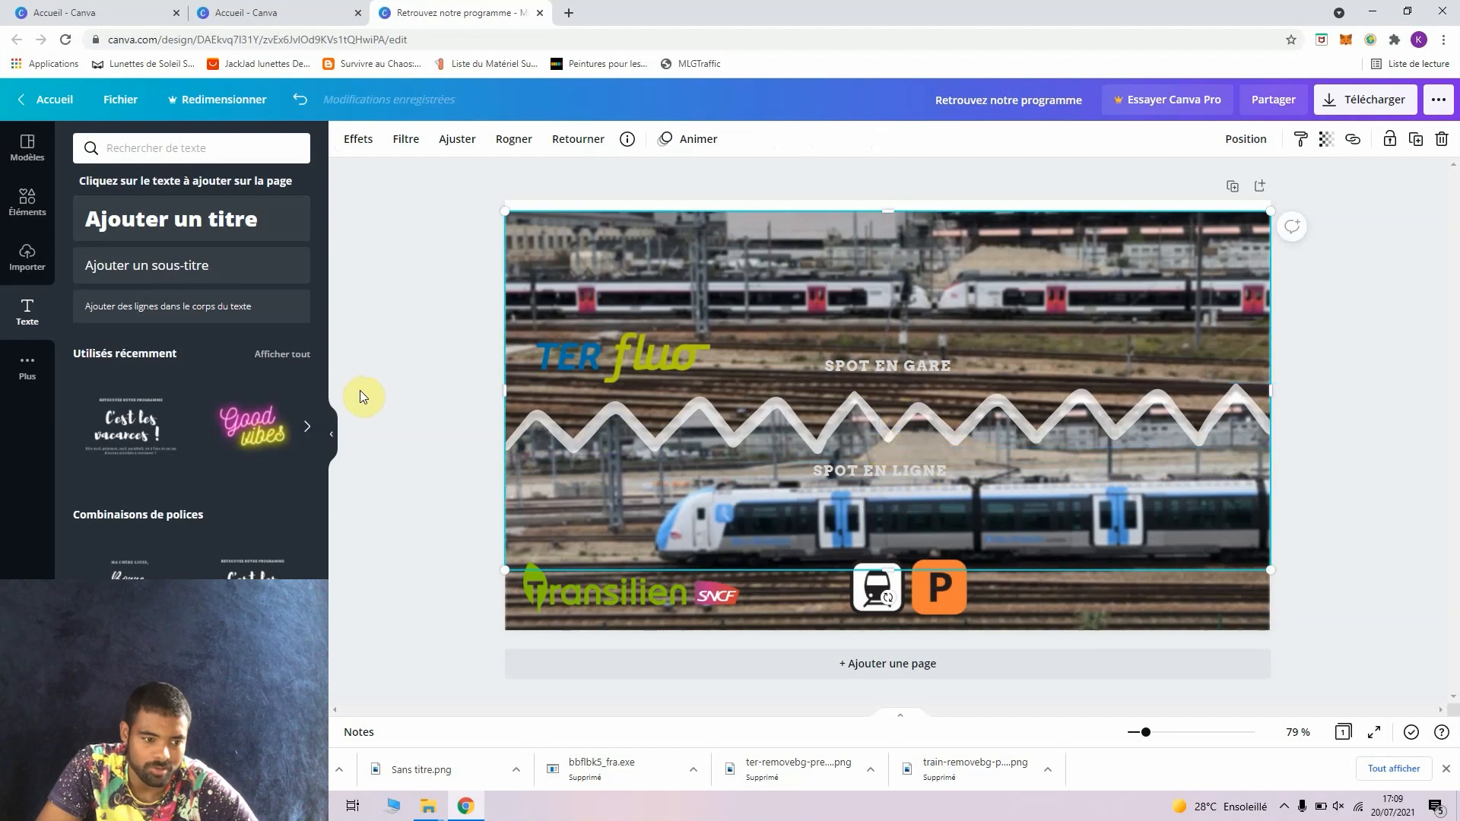
Search the elements for "aleatoire" and place a reduced black crossing-arrows graphic between the "SPOT EN GARE" and "SPOT EN LIGNE" texts.
{"action": "left_click", "coordinate": [12, 379]}
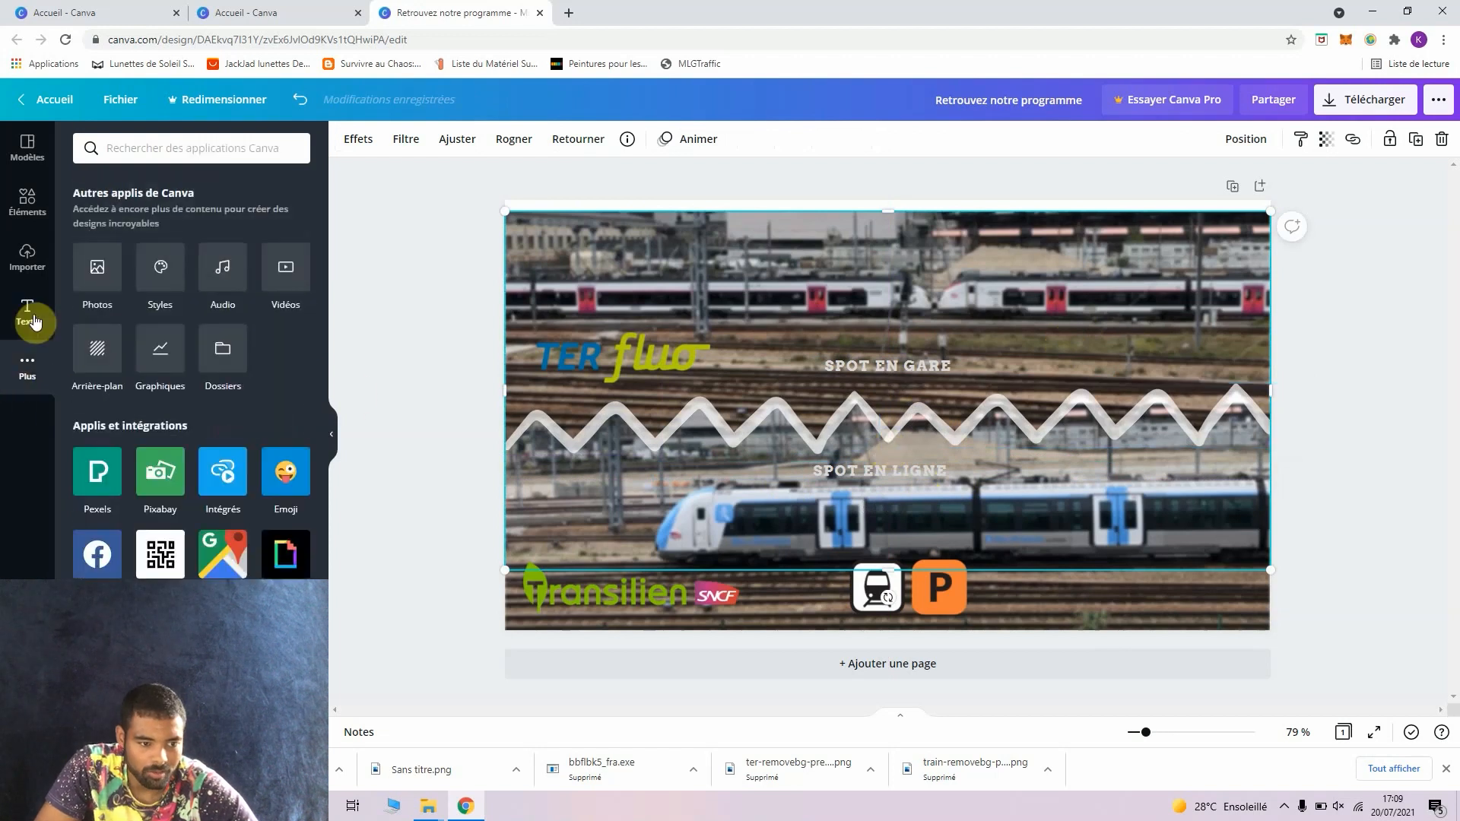
{"action": "left_click", "coordinate": [29, 262]}
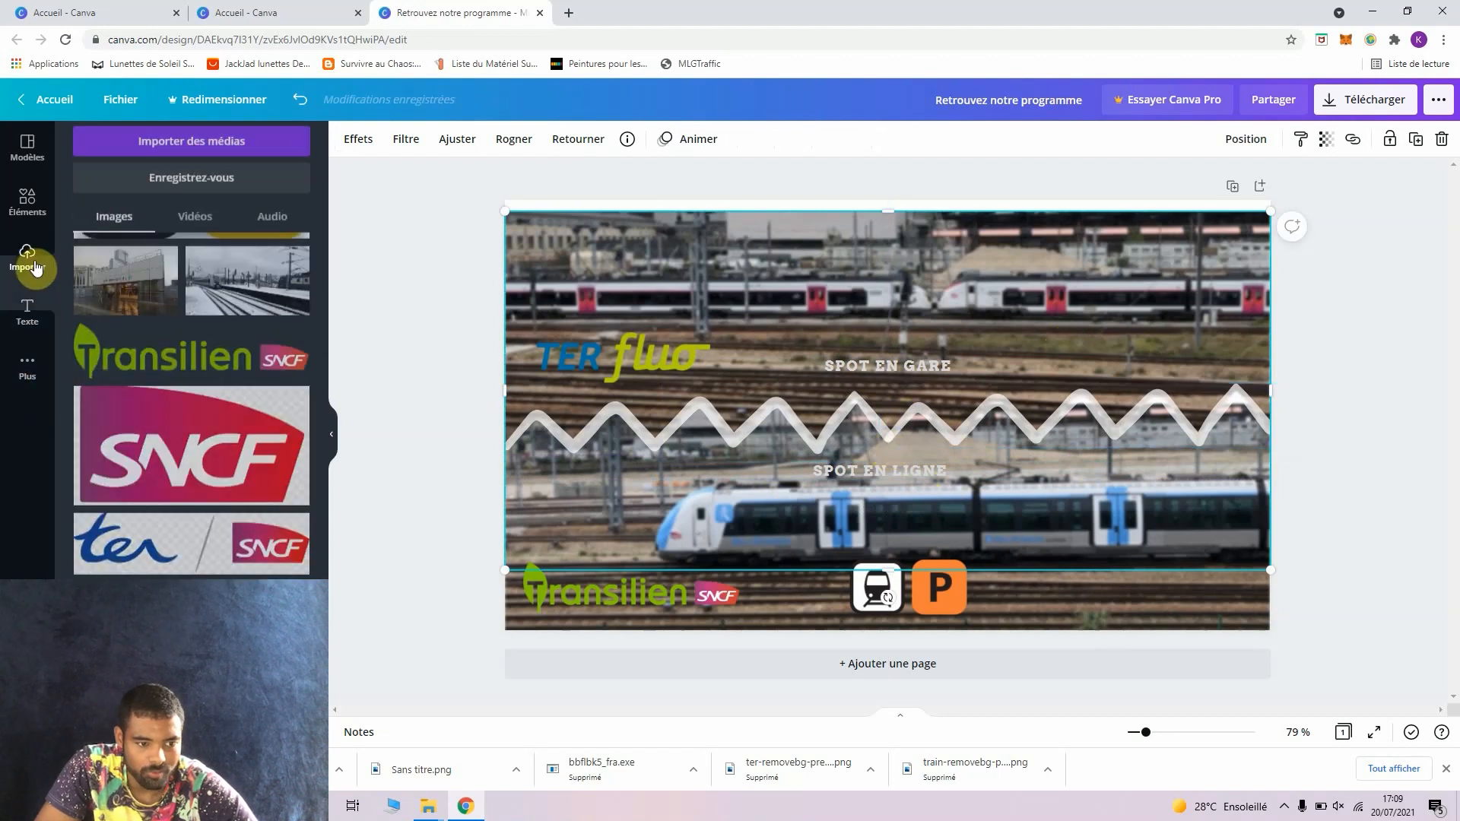
{"action": "left_click", "coordinate": [28, 310]}
{"action": "left_click", "coordinate": [144, 148]}
{"action": "type", "text": "cr"}
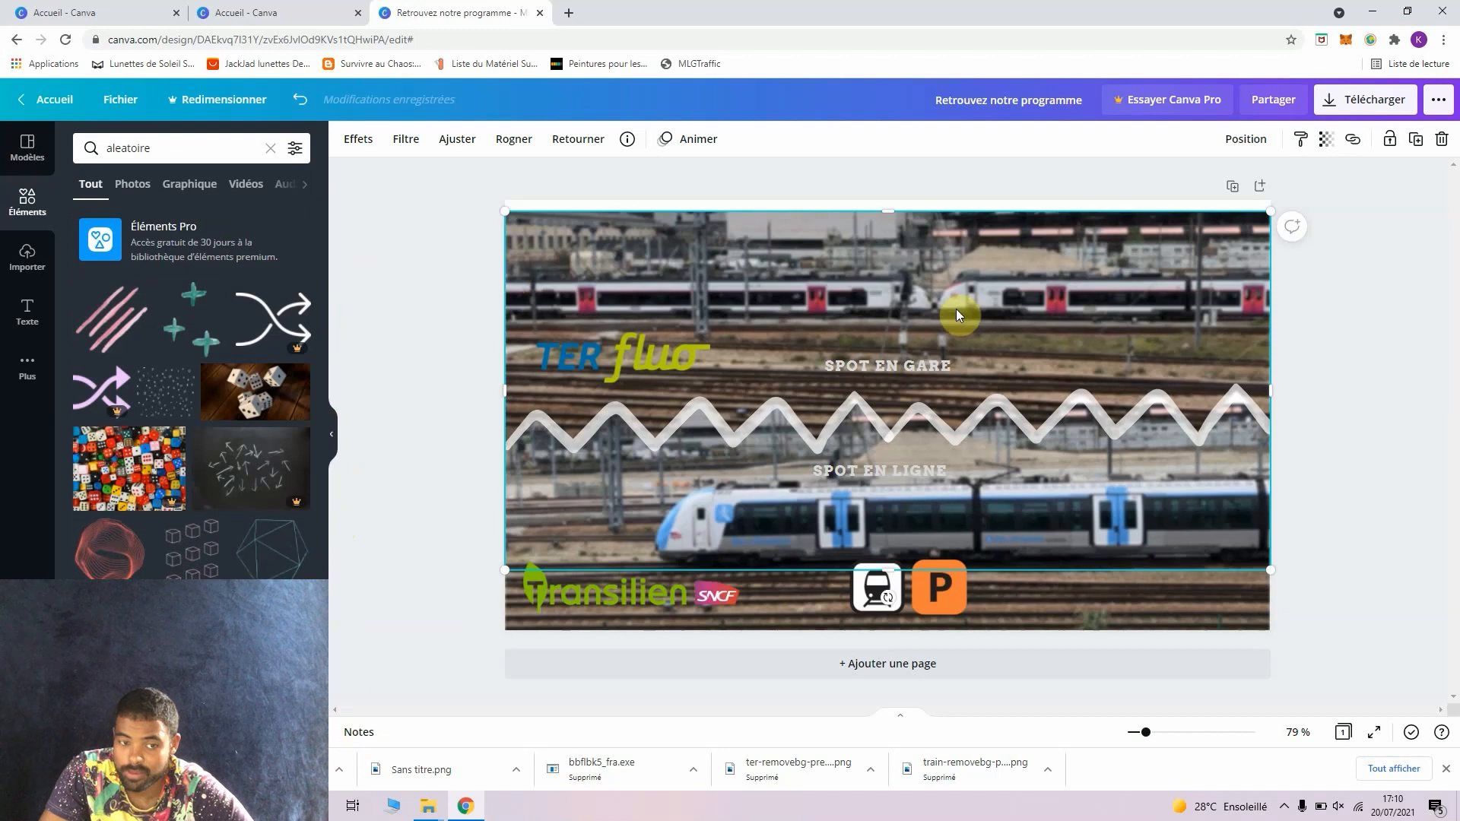
{"action": "left_click_drag", "start_coordinate": [262, 326], "coordinate": [736, 423]}
{"action": "left_click_drag", "start_coordinate": [742, 373], "coordinate": [903, 410]}
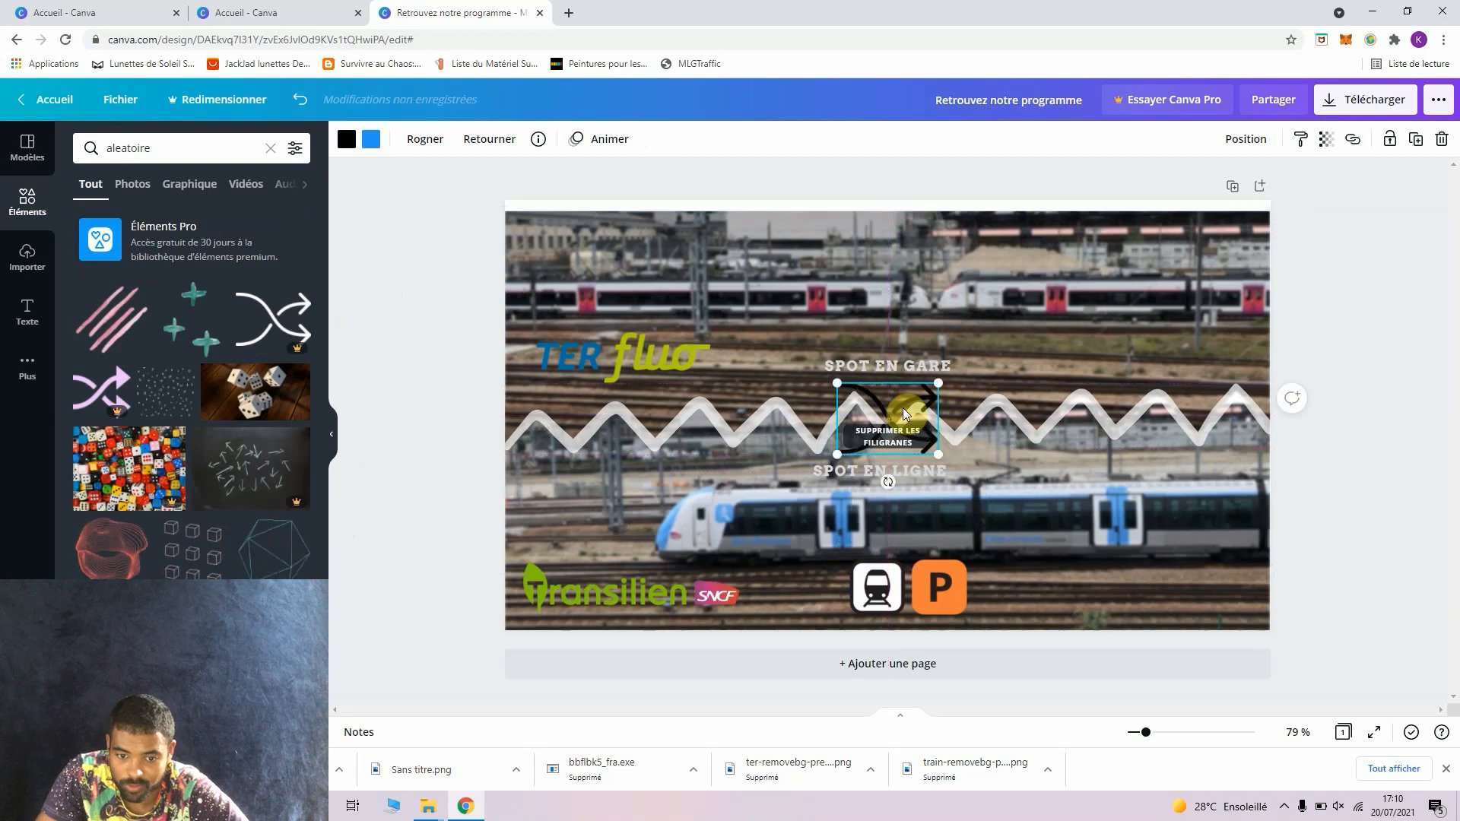
{"action": "left_click", "coordinate": [1043, 510]}
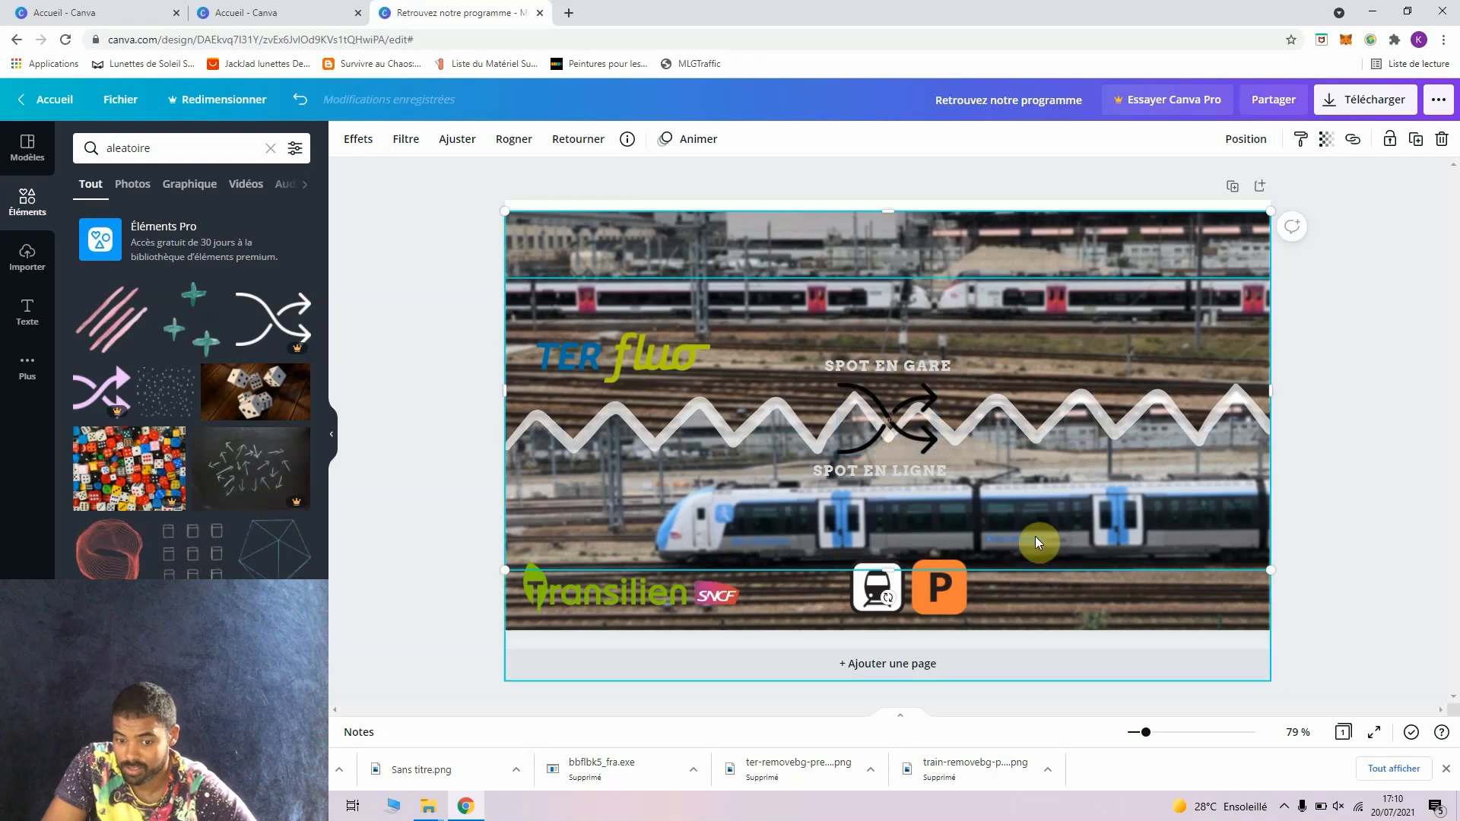
{"action": "left_click", "coordinate": [1421, 523]}
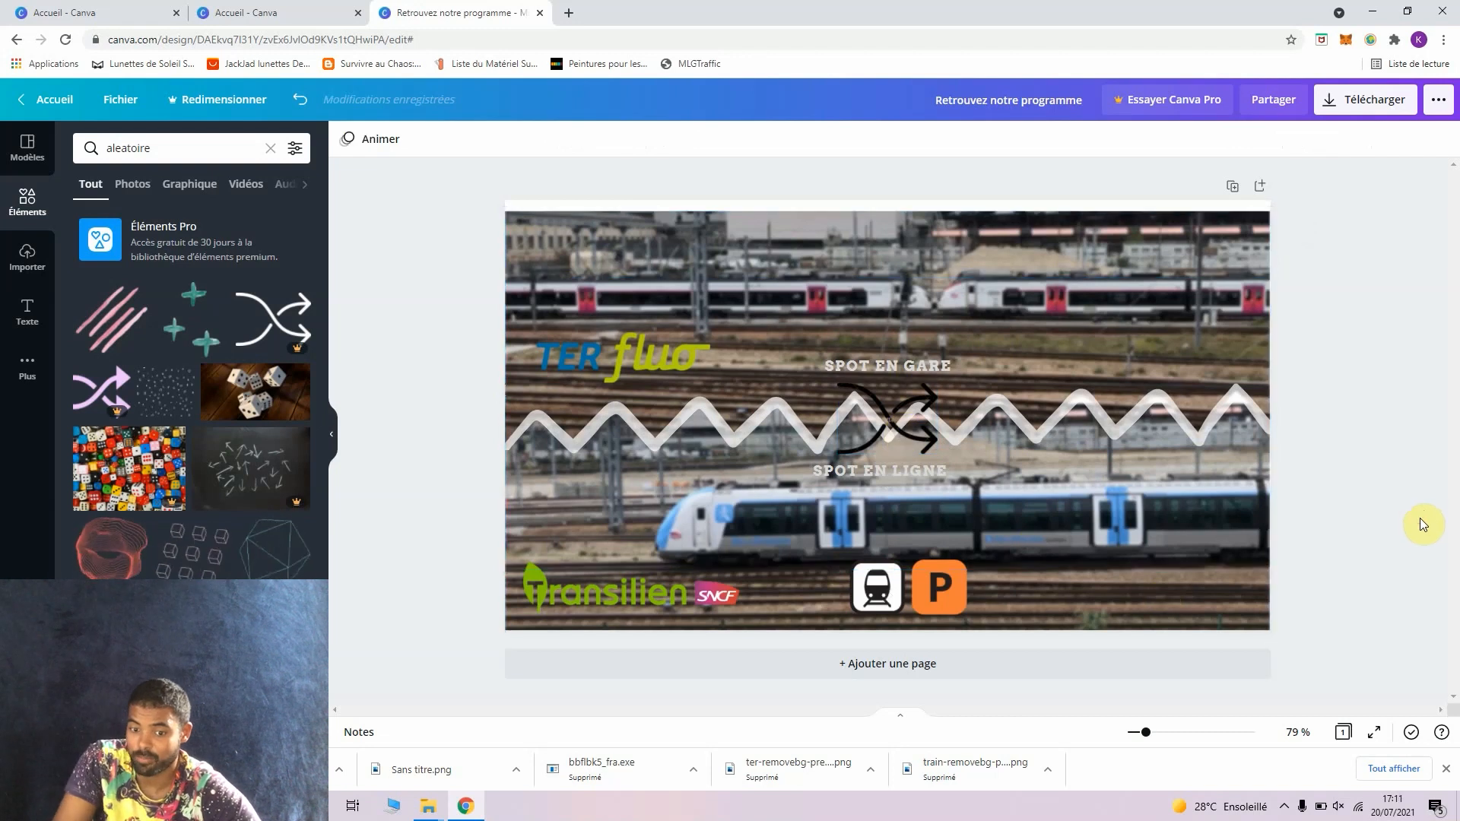